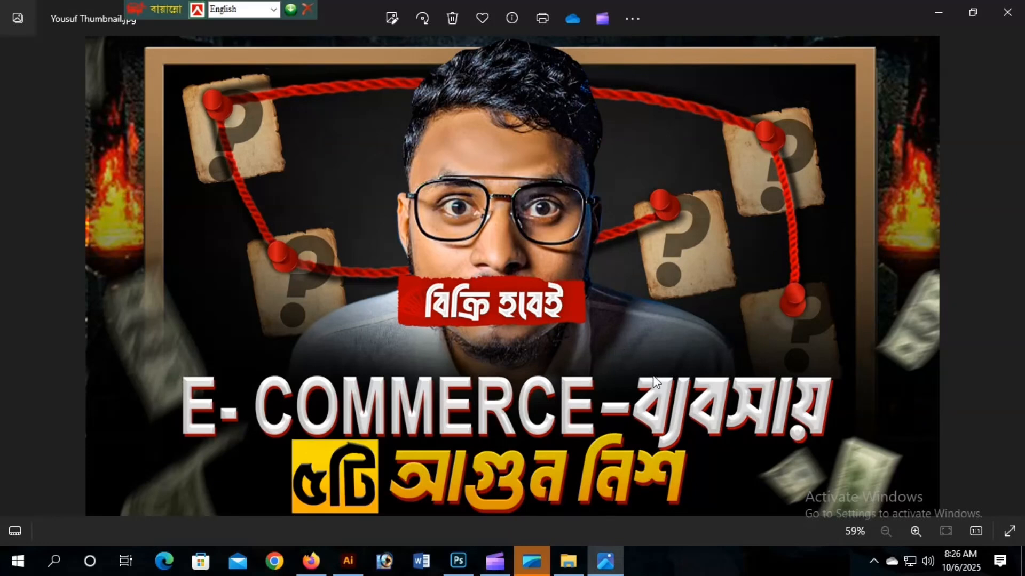
# Switch from the reference thumbnail image to Photoshop and move the floating language bar clear of the application's commands
pyautogui.click(943, 13)
pyautogui.click(939, 10)
pyautogui.click(468, 567)
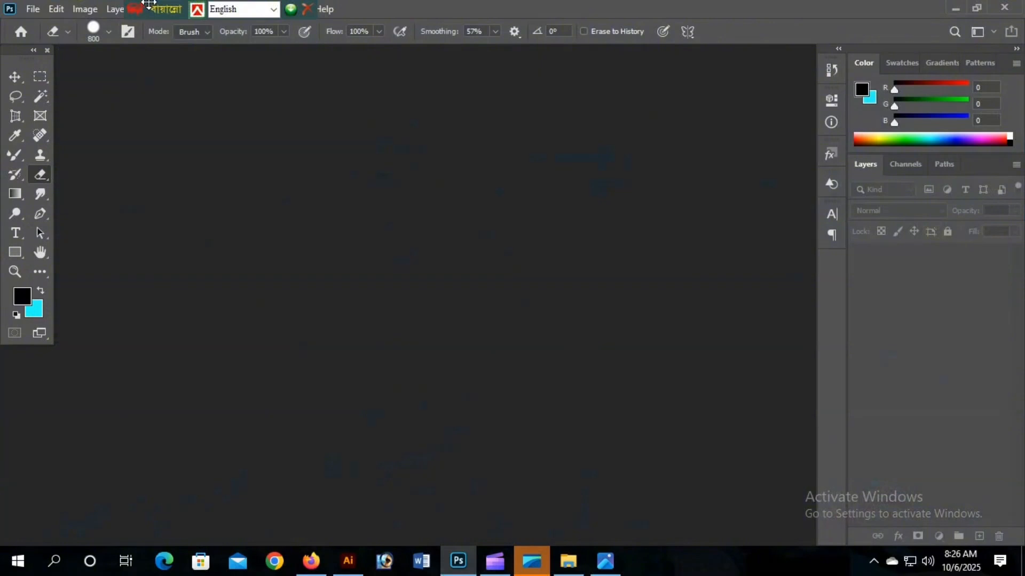
pyautogui.moveTo(149, 2); pyautogui.dragTo(432, 4)
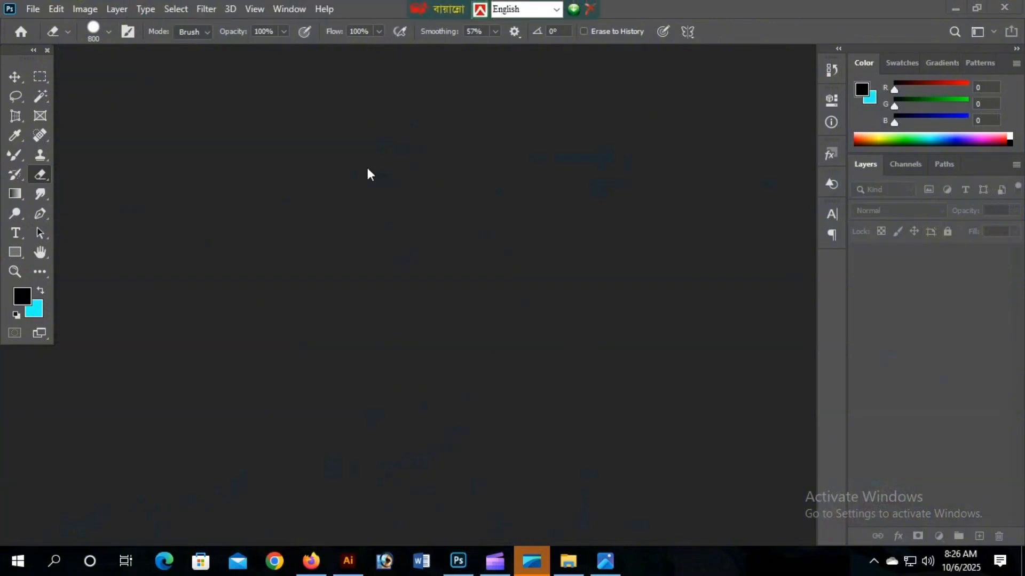
# Create a 1920 × 1080 mm RGB document named Thumbnail Design 01 at 300 pixels/inch with a white background
pyautogui.click(33, 10)
pyautogui.click(48, 24)
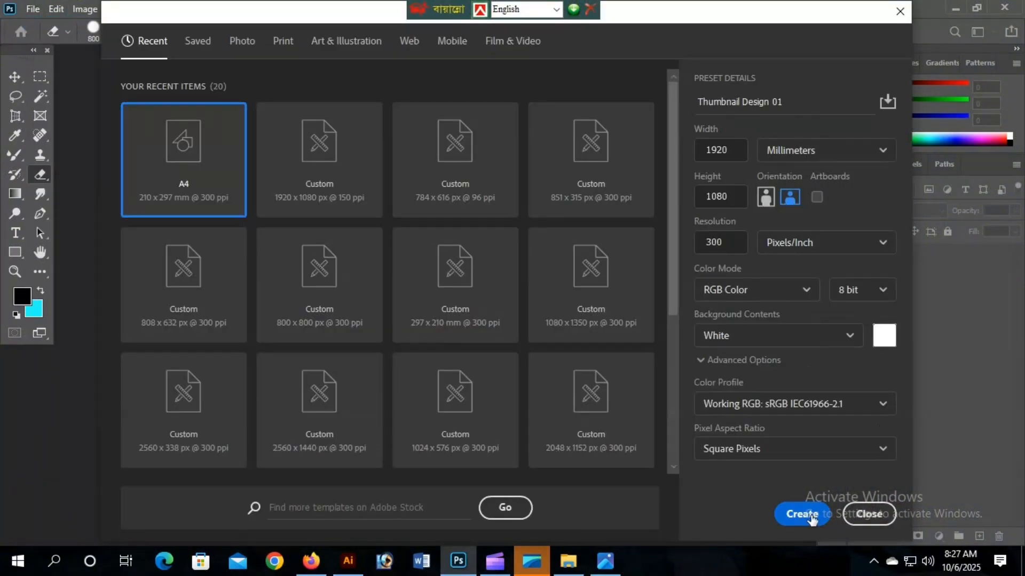
pyautogui.click(803, 514)
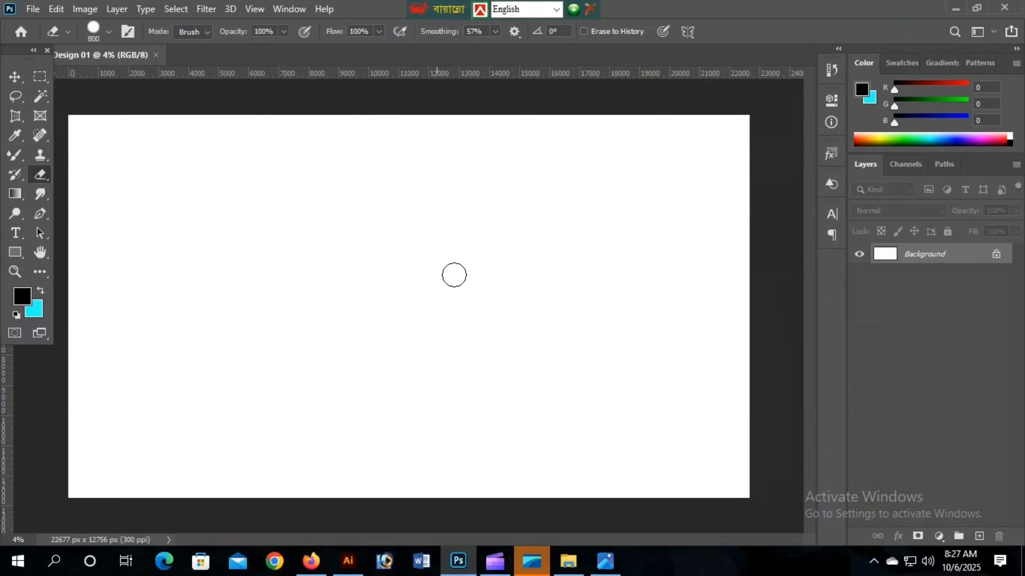
pyautogui.press('v')
pyautogui.hotkey('ctrl', '-')
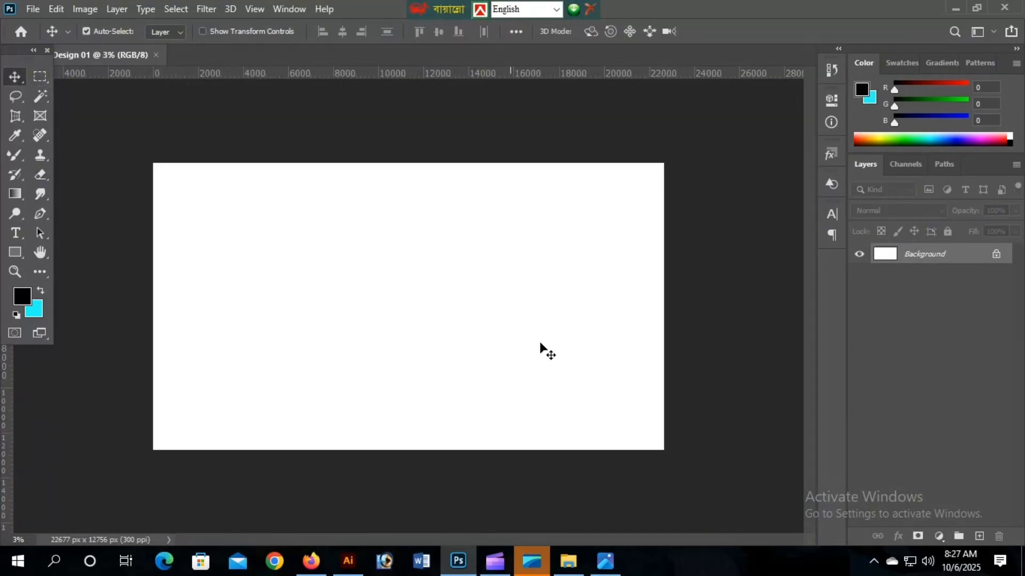
# Embed the dark torch-lit image 385e1e89d5df21f3b880e482fc0d2169 and scale it to about 866% to cover the canvas
pyautogui.click(30, 10)
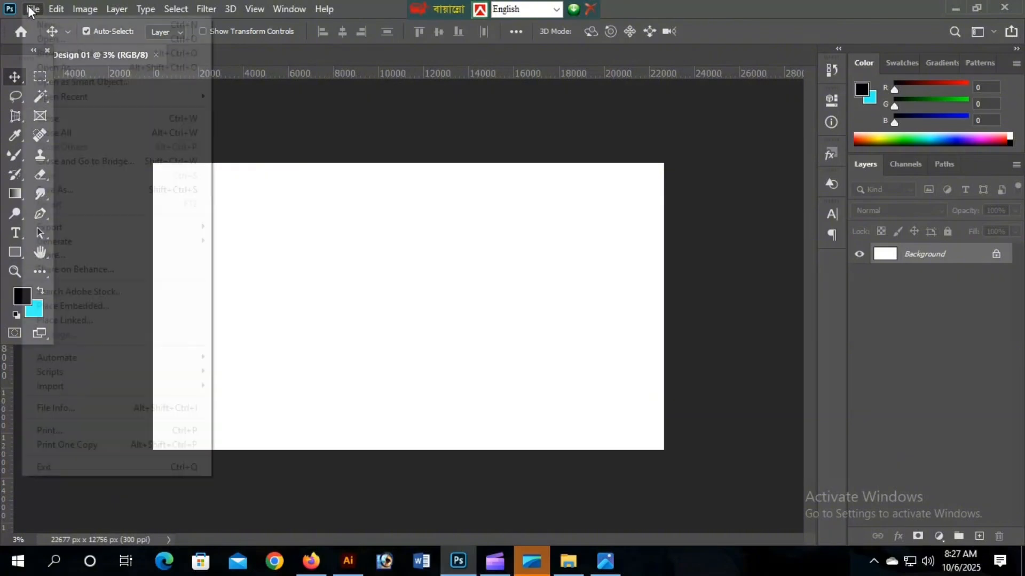
pyautogui.click(66, 304)
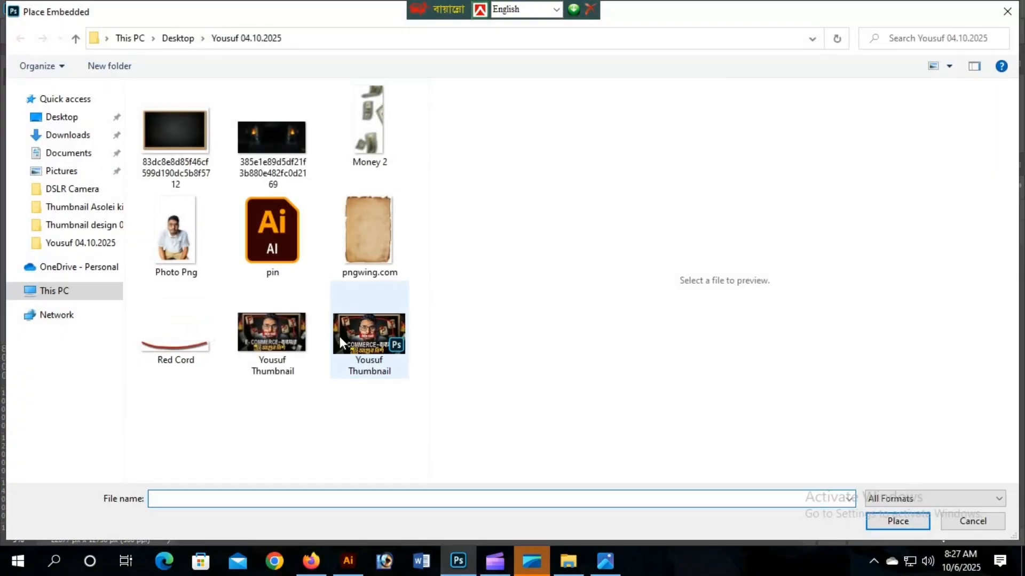
pyautogui.click(272, 140)
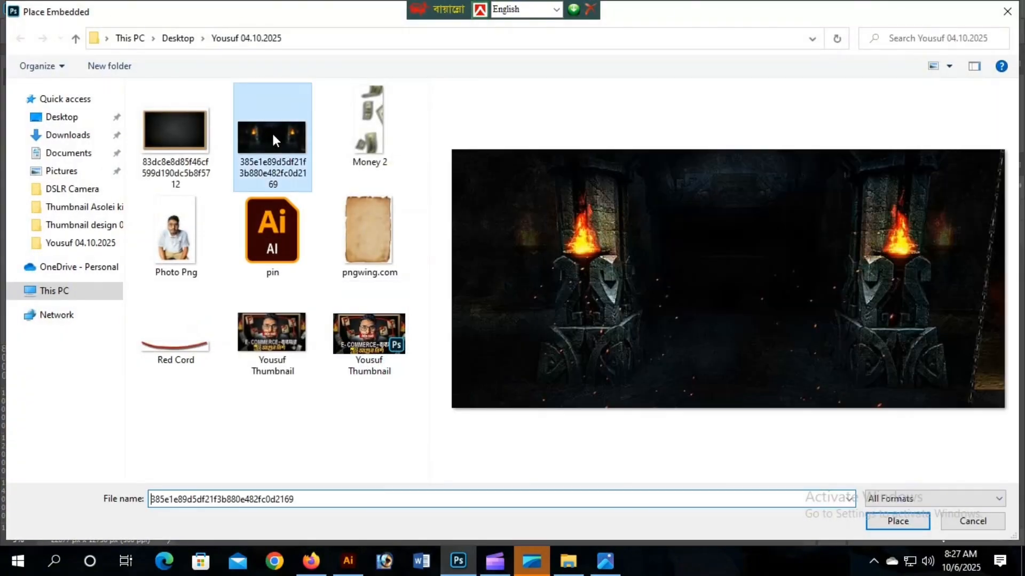
pyautogui.click(899, 522)
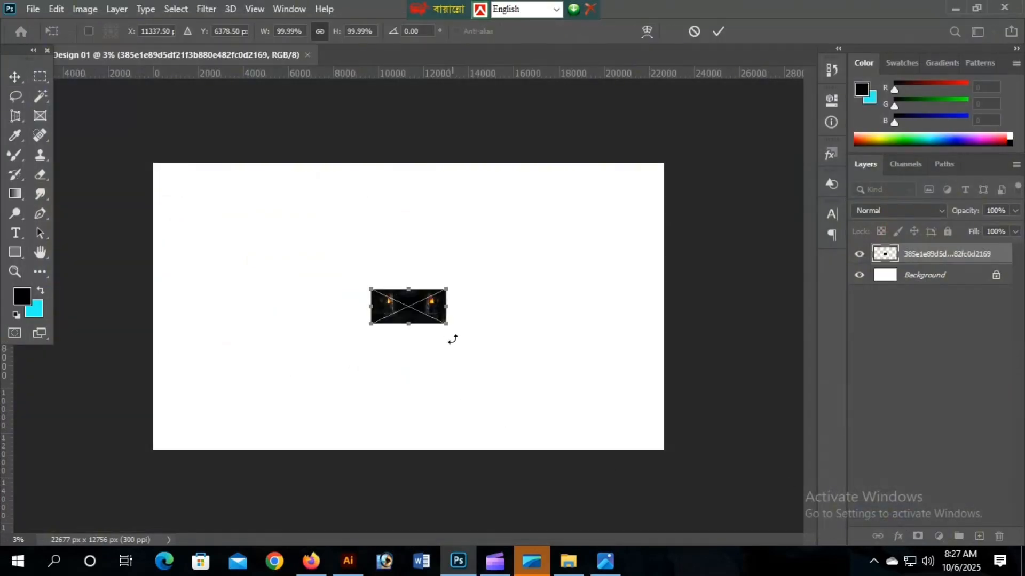
pyautogui.moveTo(447, 329); pyautogui.dragTo(723, 492)
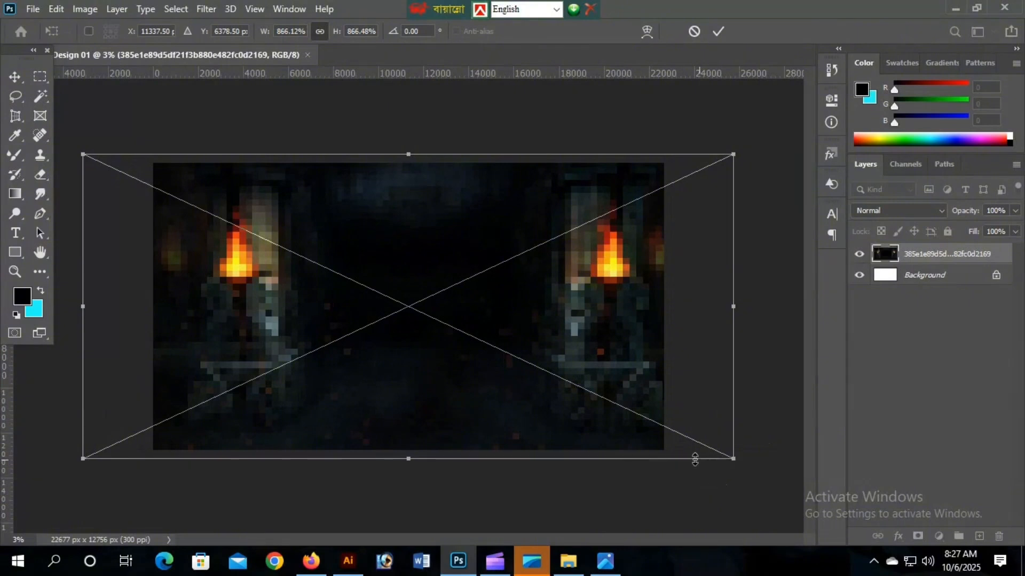
pyautogui.press('Return')
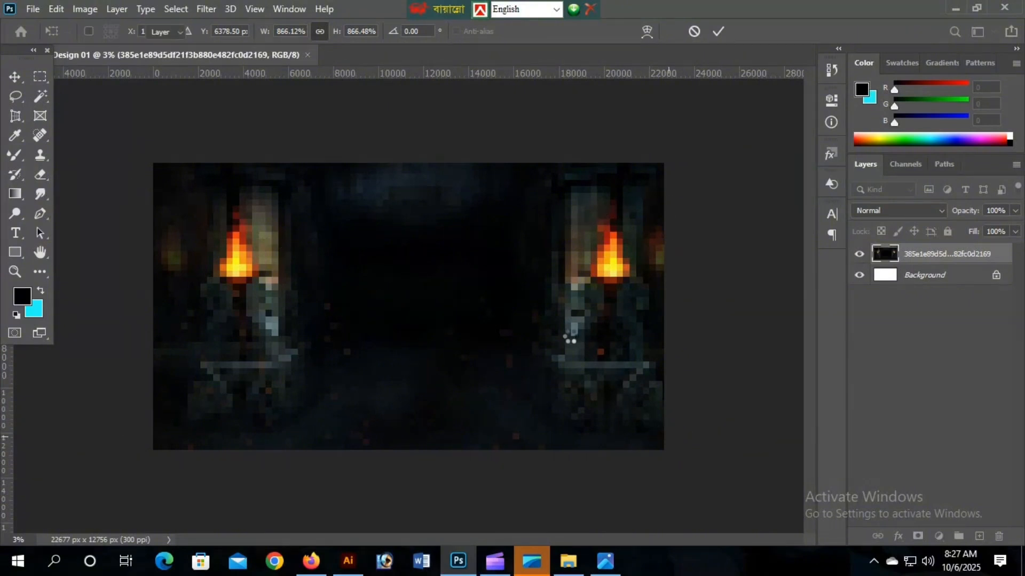
# Enlarge the torch background to about 1093% and reposition it so both flames sit at the canvas's side edges
pyautogui.moveTo(564, 303)
pyautogui.mouseDown()
pyautogui.moveTo(568, 322)
pyautogui.moveTo(566, 305)
pyautogui.mouseUp()
pyautogui.hotkey('ctrl', 't')
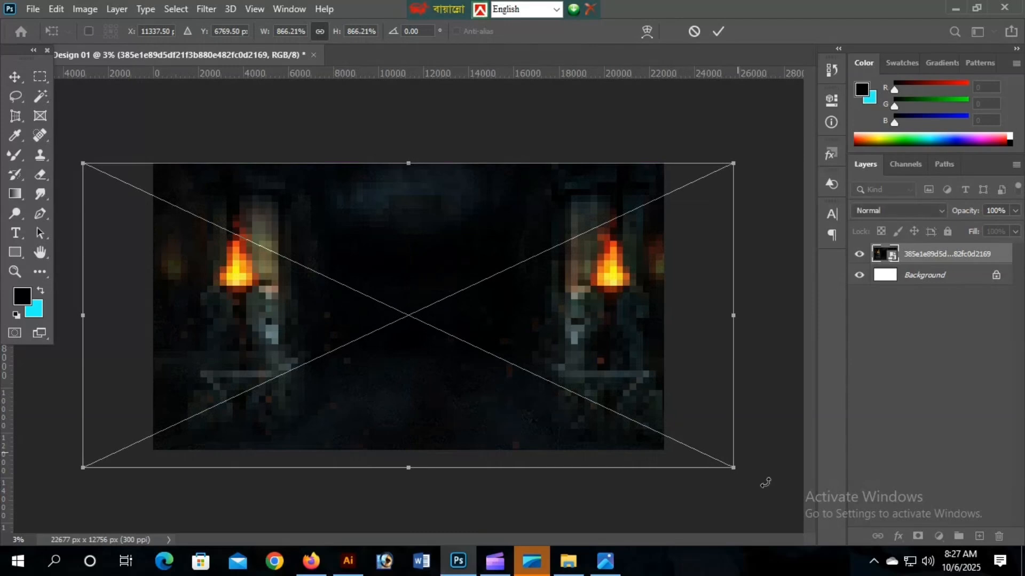
pyautogui.moveTo(736, 470); pyautogui.dragTo(813, 524)
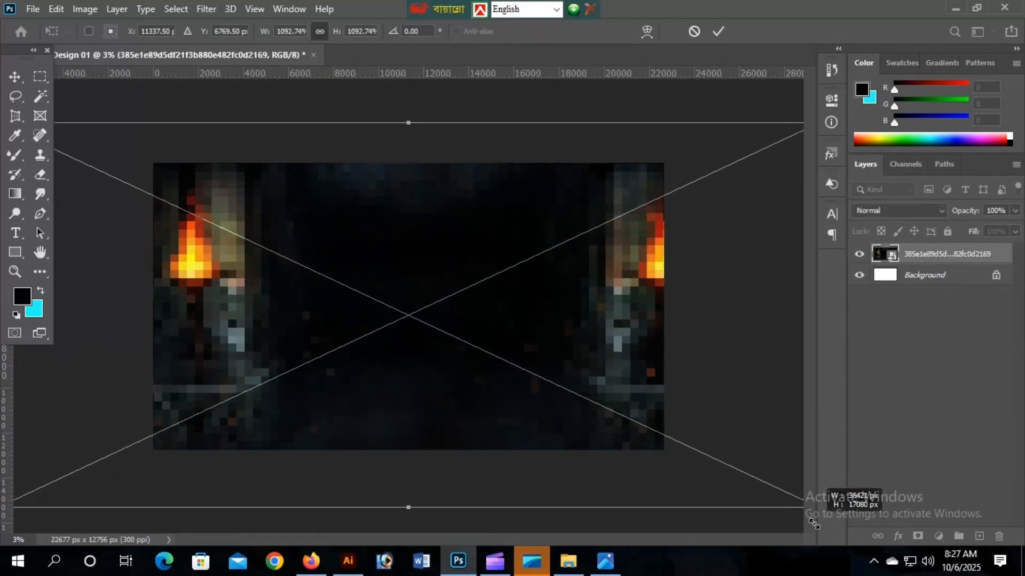
pyautogui.moveTo(607, 339); pyautogui.dragTo(587, 371)
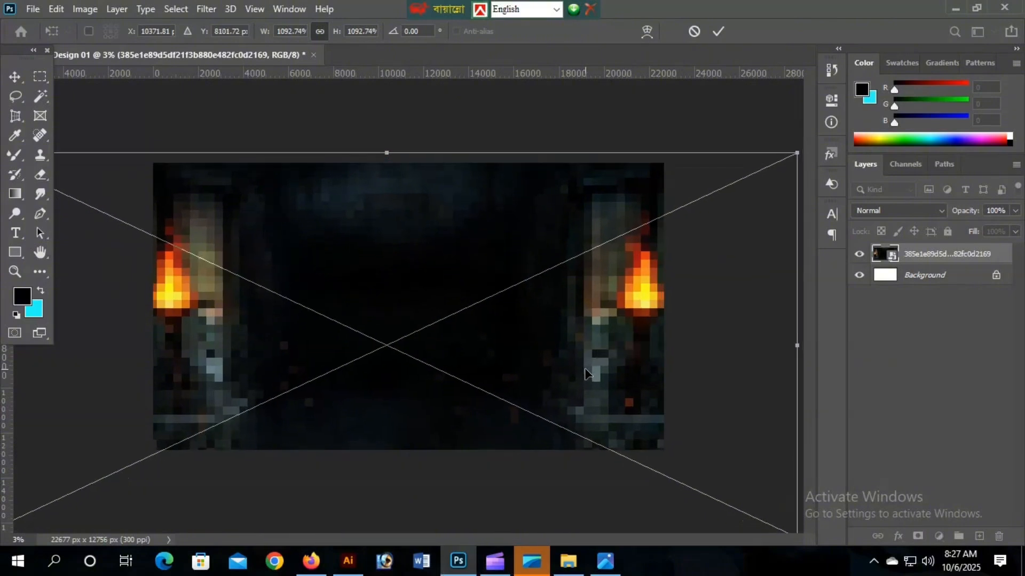
pyautogui.press('Return')
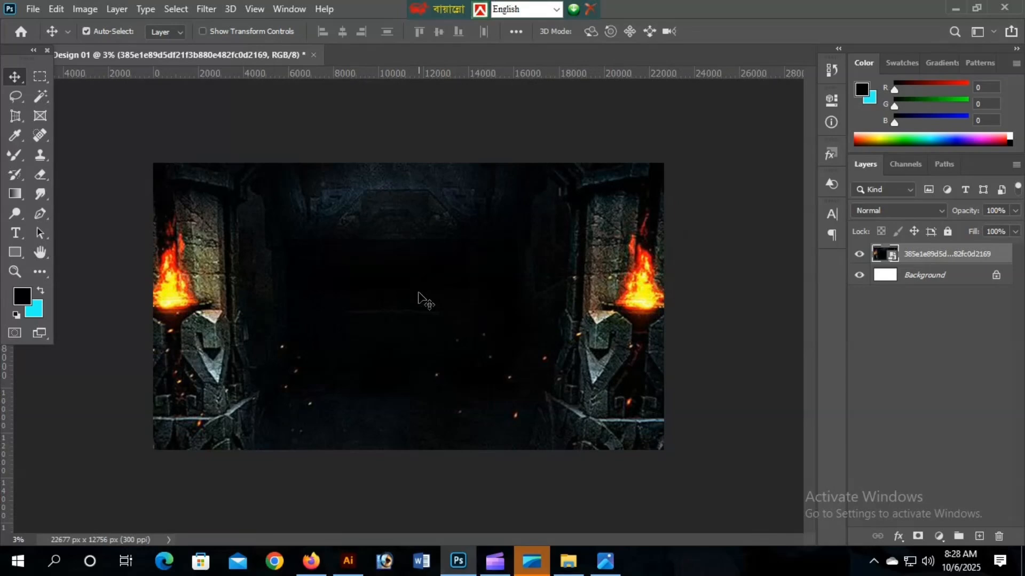
# Embed the blackboard image 83dc8e8d85f46cf599d190dc5b8f5712 and scale it to about 386% to span the canvas height
pyautogui.click(26, 6)
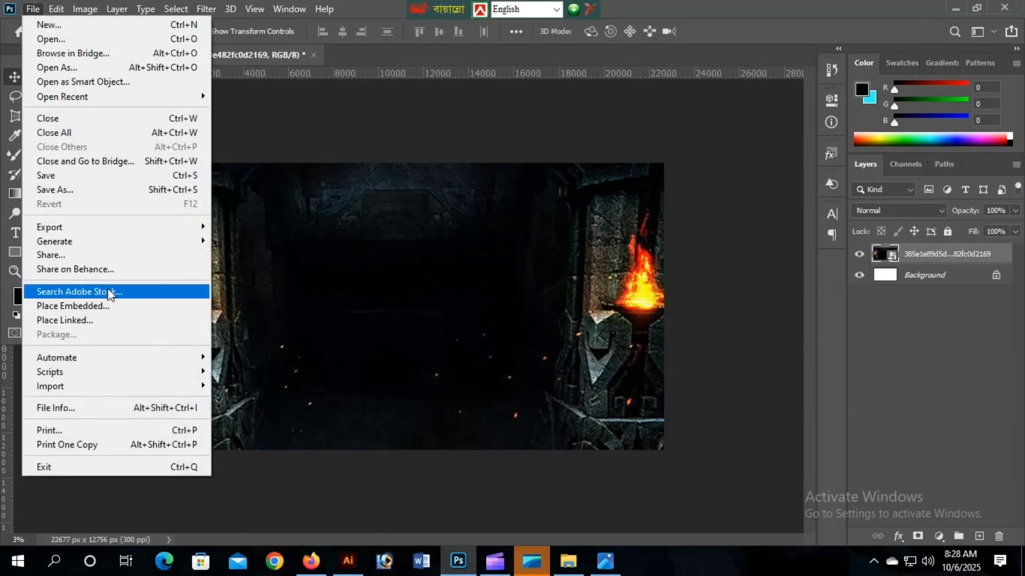
pyautogui.click(110, 301)
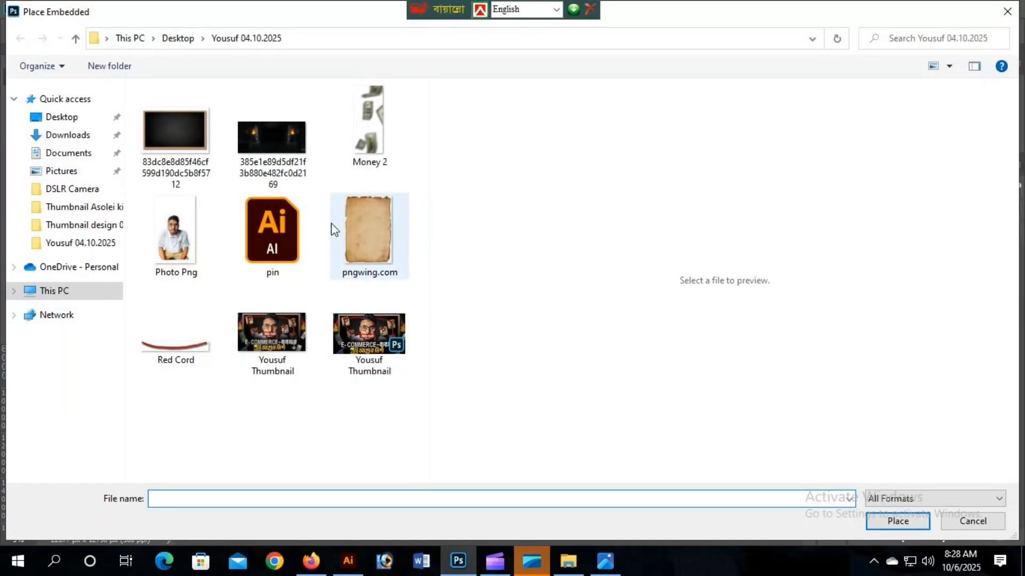
pyautogui.click(178, 140)
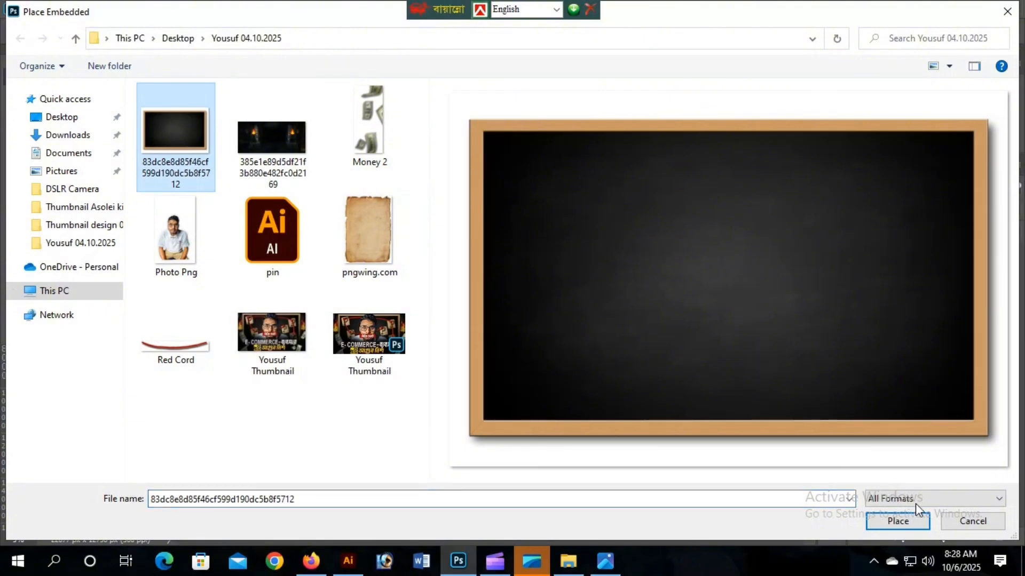
pyautogui.click(906, 528)
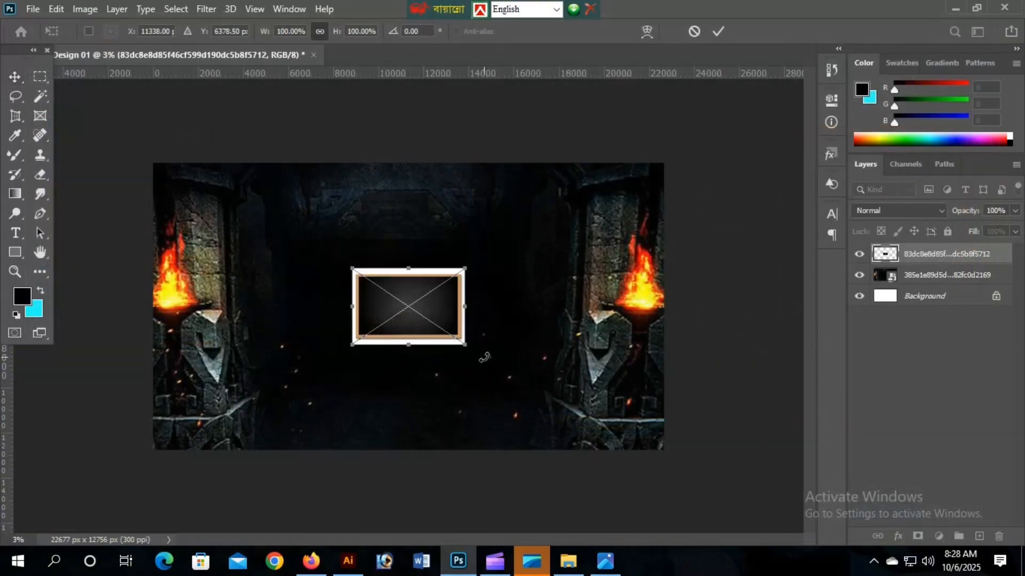
pyautogui.moveTo(474, 350); pyautogui.dragTo(635, 455)
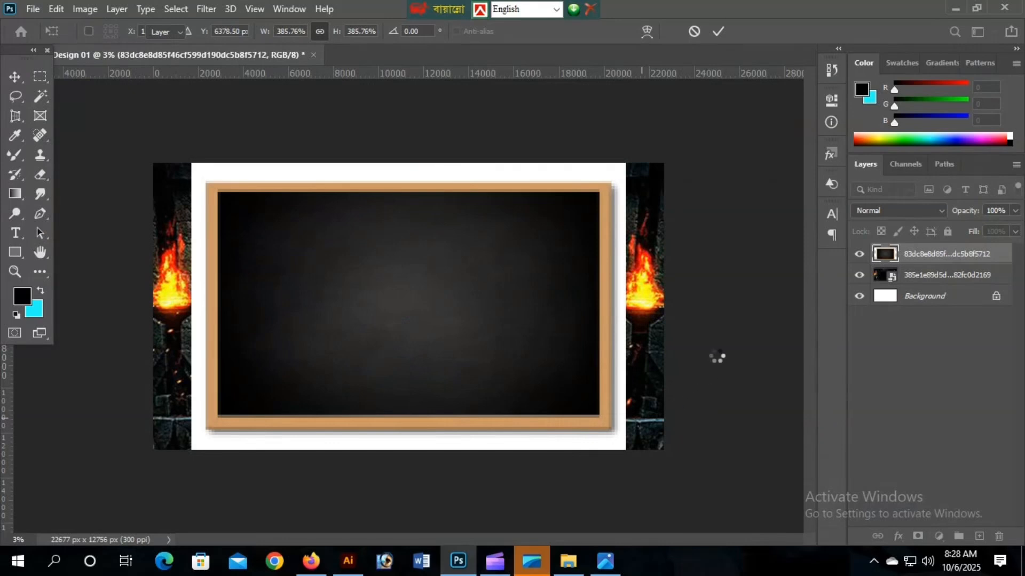
# Select the white area around the blackboard frame with the Magic Wand, delete it and clear the selection
pyautogui.click(41, 100)
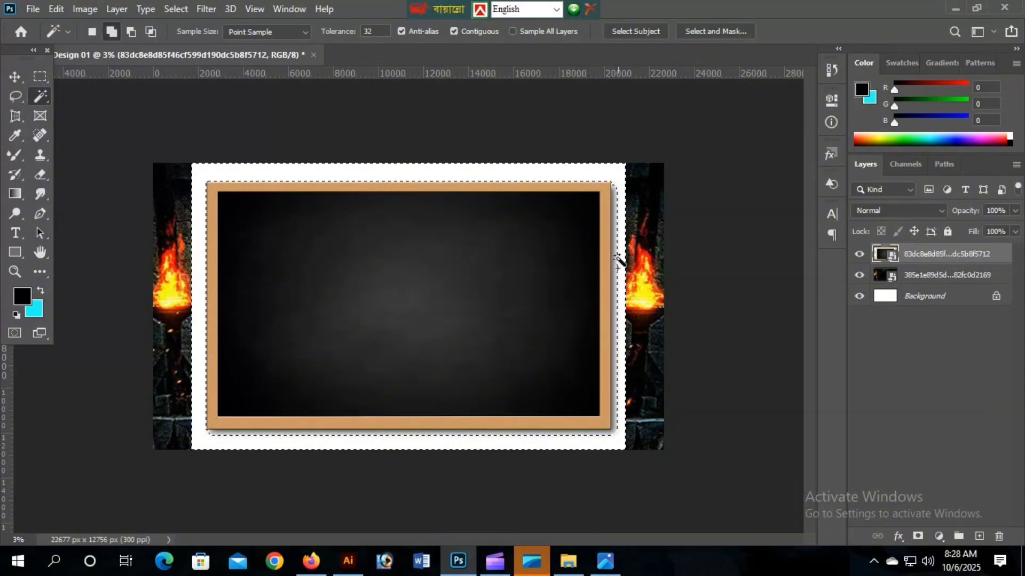
pyautogui.press('l')
pyautogui.press('Delete')
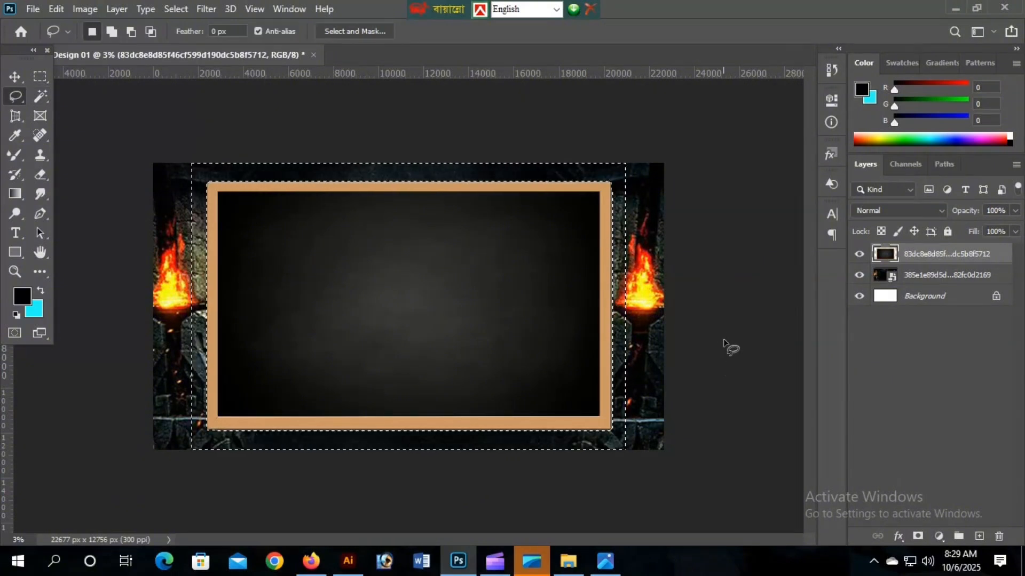
pyautogui.hotkey('ctrl', 'd')
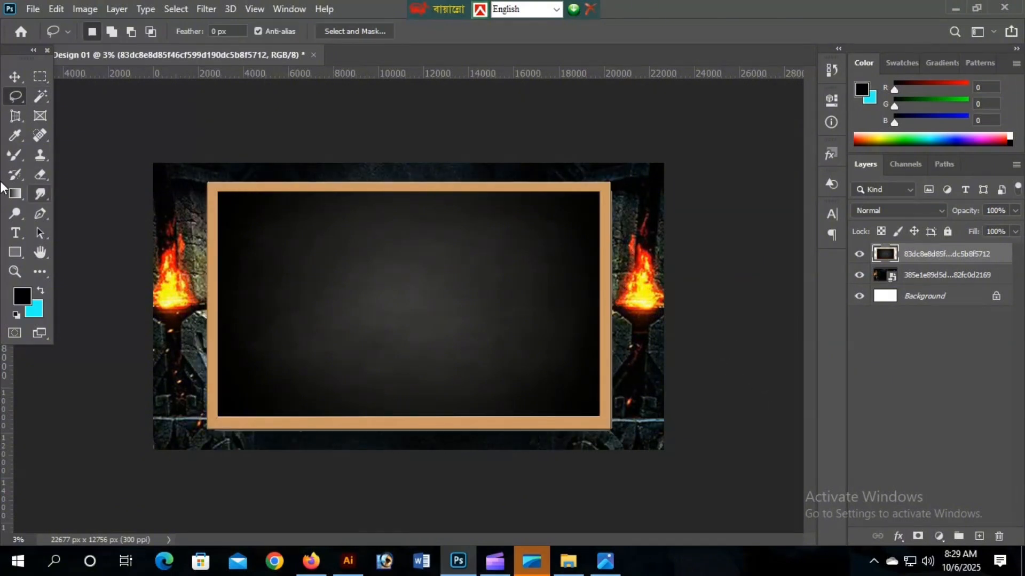
# Move the blackboard down to expose the leftover white line above its frame and erase that line
pyautogui.click(17, 81)
pyautogui.moveTo(431, 293)
pyautogui.mouseDown()
pyautogui.moveTo(395, 301)
pyautogui.moveTo(444, 267)
pyautogui.moveTo(426, 280)
pyautogui.mouseUp()
pyautogui.moveTo(495, 342)
pyautogui.mouseDown()
pyautogui.moveTo(491, 377)
pyautogui.moveTo(501, 344)
pyautogui.moveTo(513, 341)
pyautogui.mouseUp()
pyautogui.moveTo(40, 175)
pyautogui.mouseDown()
pyautogui.moveTo(99, 183)
pyautogui.moveTo(110, 171)
pyautogui.mouseUp()
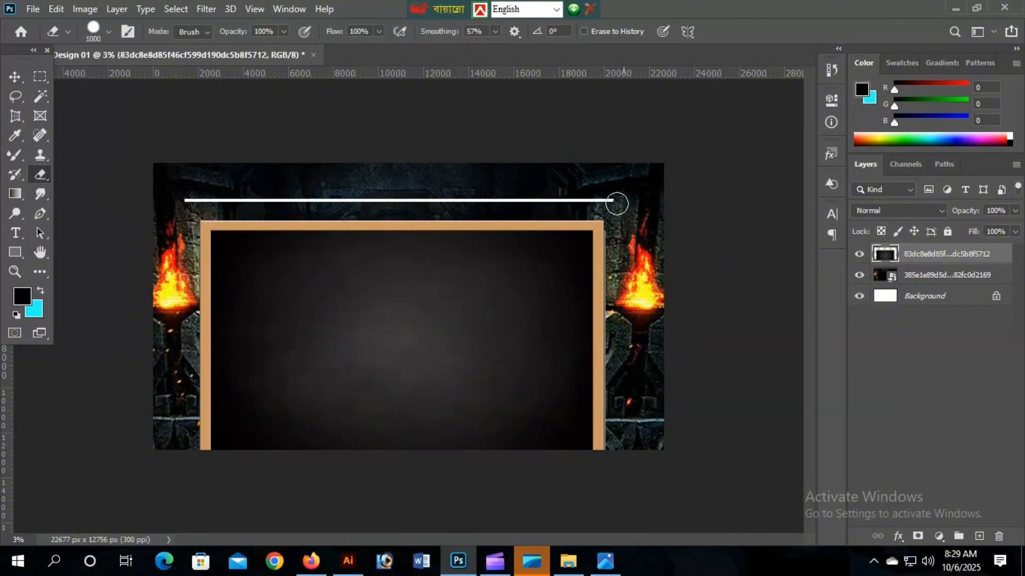
pyautogui.moveTo(616, 203); pyautogui.dragTo(142, 201)
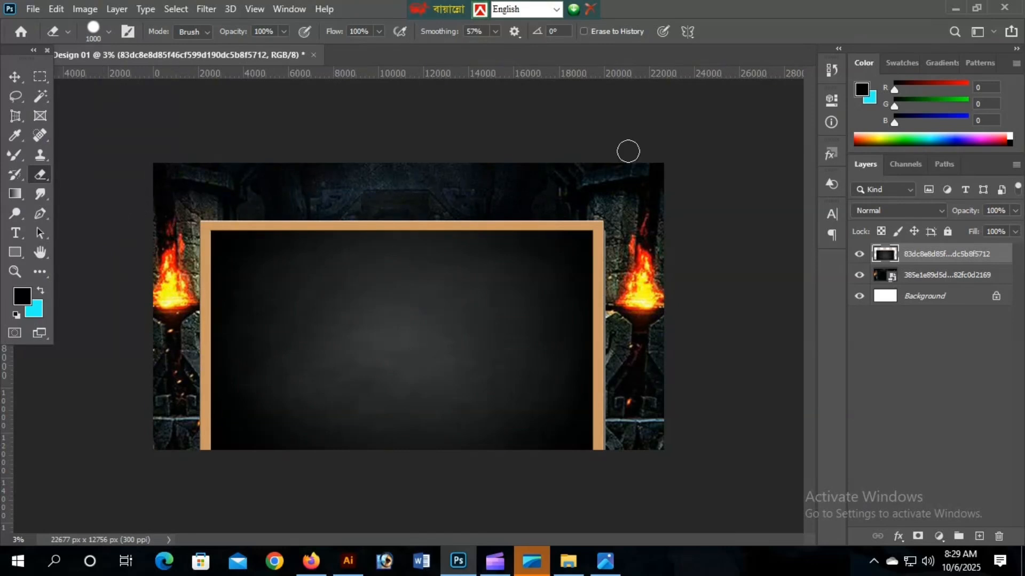
pyautogui.scroll(2, 647, 371)
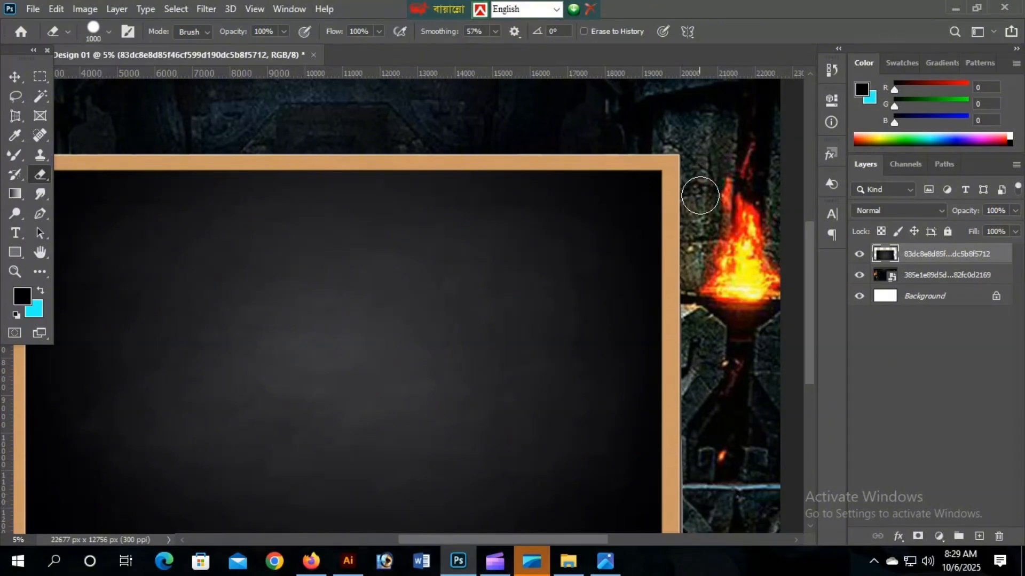
pyautogui.hotkey('ctrl', '-')
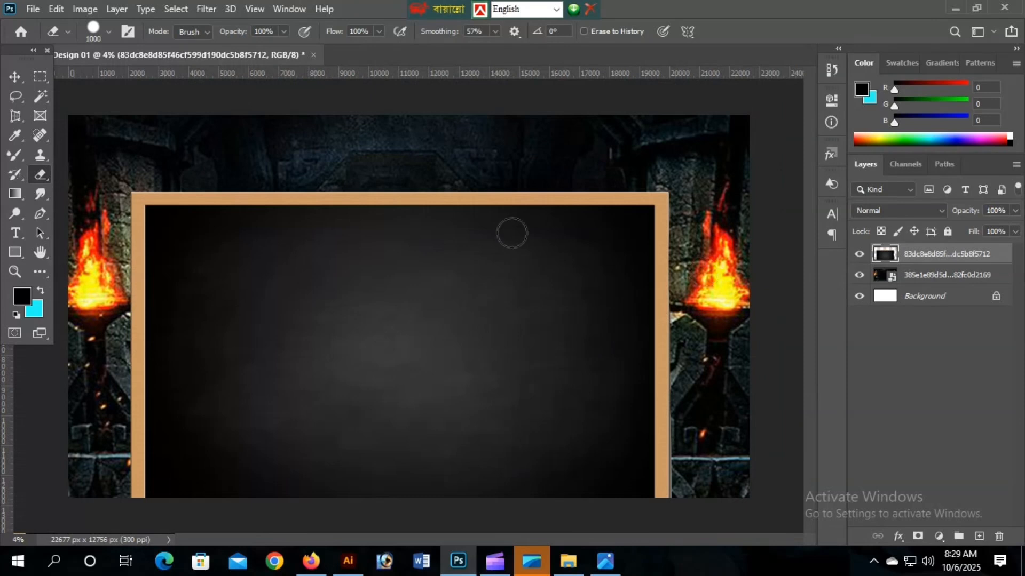
# Move the blackboard up to expose the leftover white line below its frame and erase that line
pyautogui.click(15, 76)
pyautogui.moveTo(288, 295); pyautogui.dragTo(356, 290)
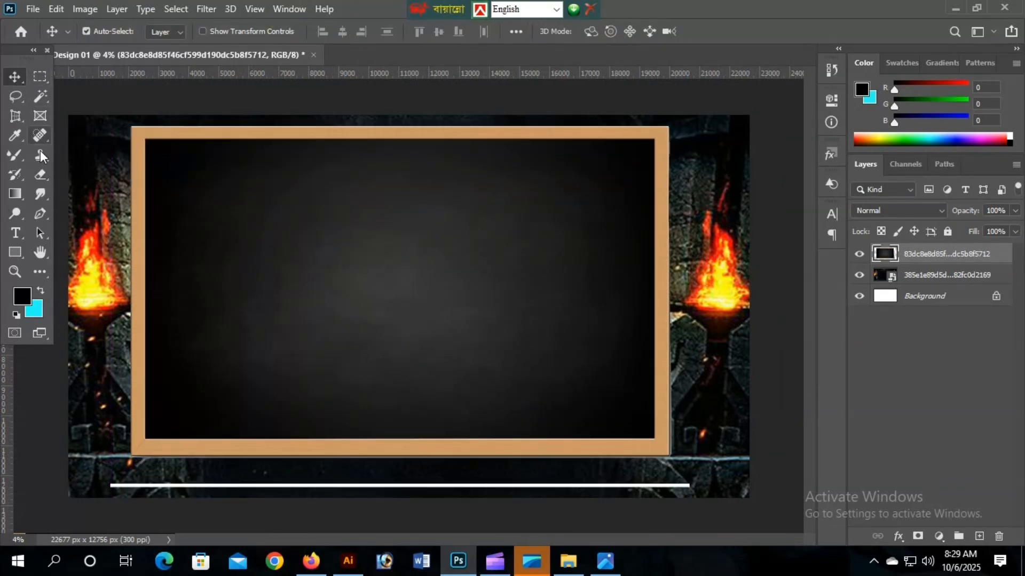
pyautogui.click(41, 175)
pyautogui.click(94, 176)
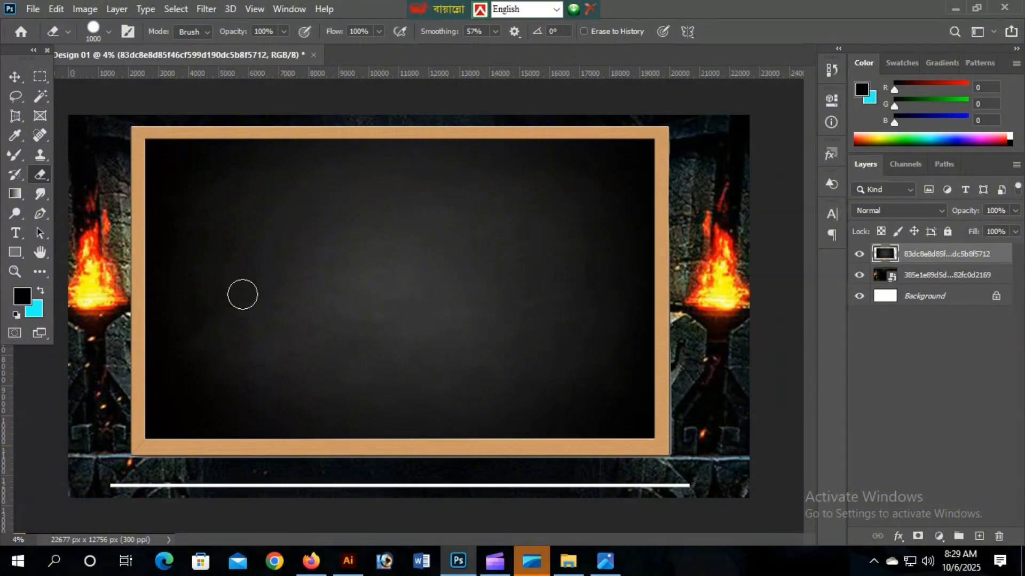
pyautogui.moveTo(741, 520)
pyautogui.mouseDown()
pyautogui.moveTo(705, 495)
pyautogui.moveTo(667, 487)
pyautogui.moveTo(273, 496)
pyautogui.moveTo(62, 481)
pyautogui.mouseUp()
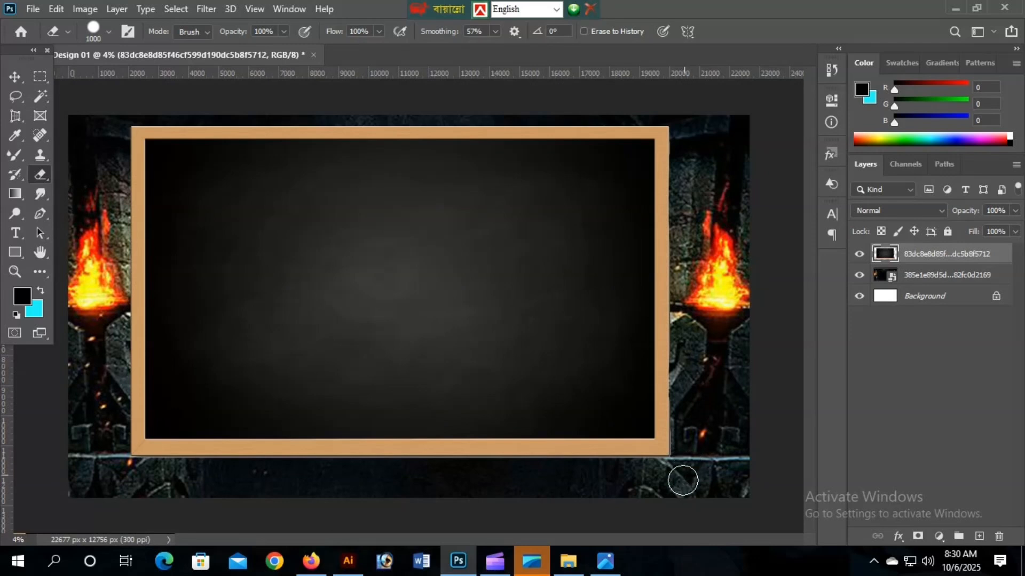
pyautogui.click(14, 77)
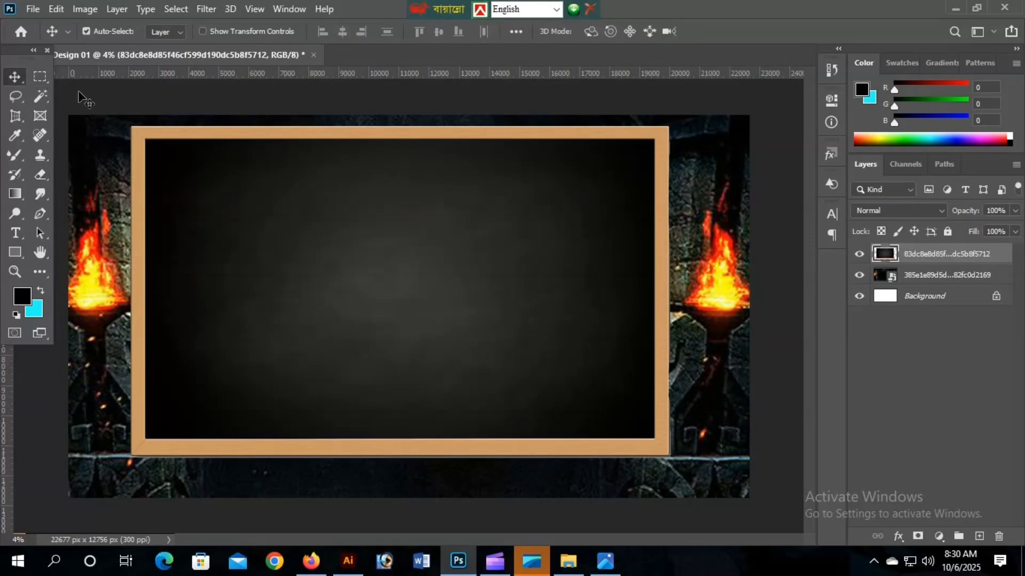
# Reposition the blackboard centrally between the torches and enlarge it slightly so it nearly fills the canvas height
pyautogui.hotkey('ctrl', '-')
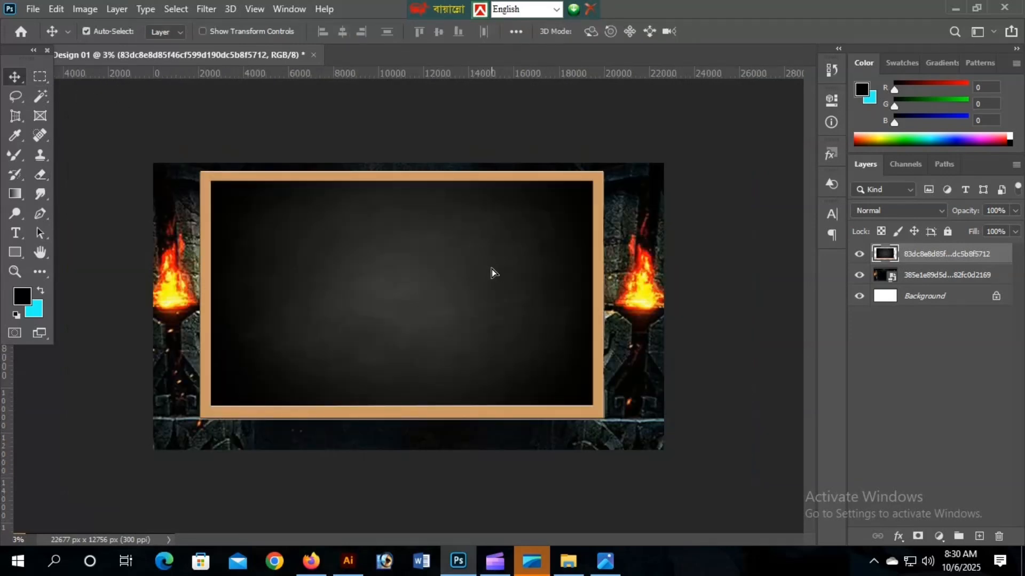
pyautogui.moveTo(492, 269); pyautogui.dragTo(489, 277)
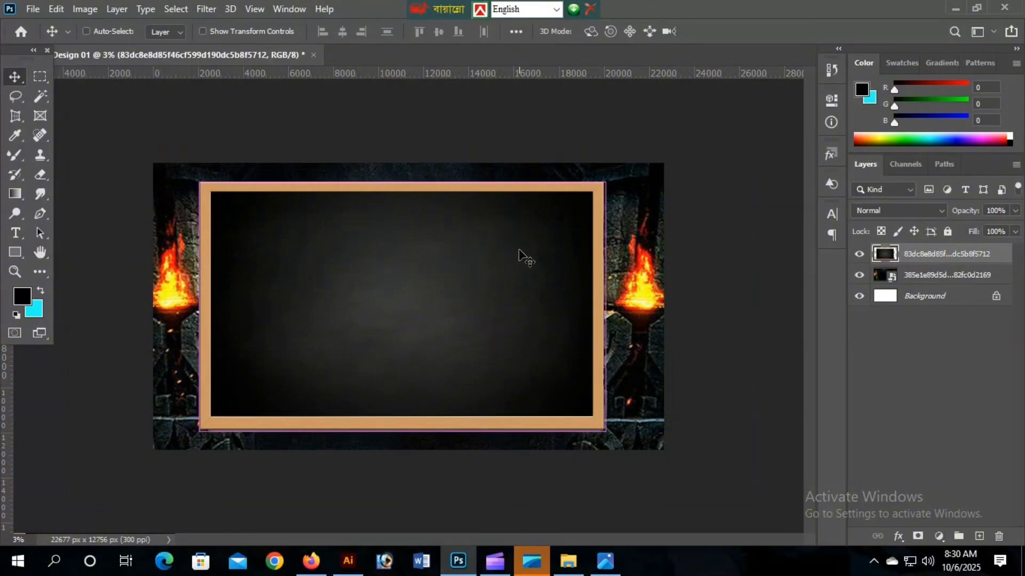
pyautogui.hotkey('ctrl', 't')
pyautogui.moveTo(601, 439); pyautogui.dragTo(622, 445)
pyautogui.moveTo(555, 378); pyautogui.dragTo(556, 372)
pyautogui.press('Return')
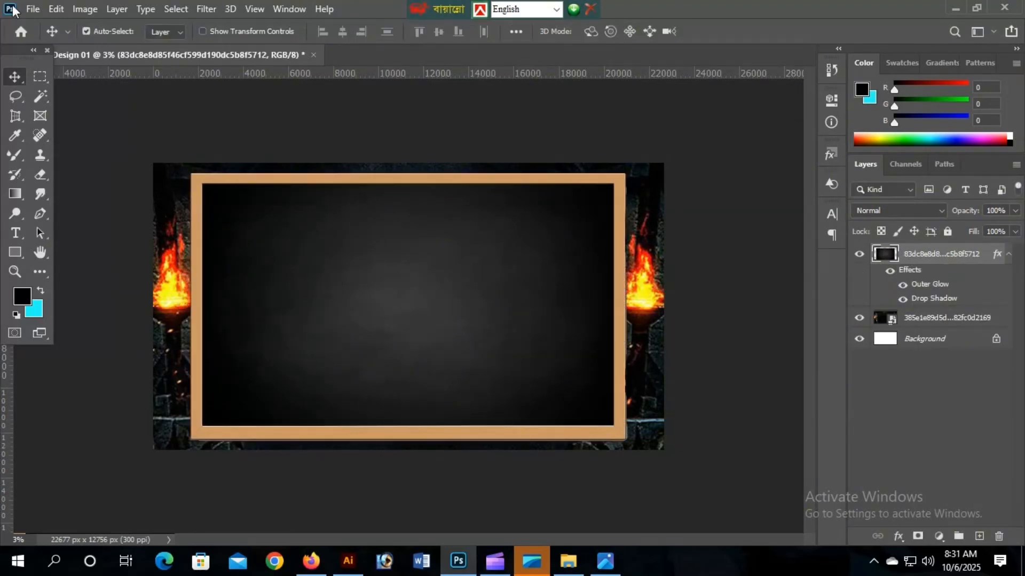
# Place the Photo Png portrait from the Yousuf 04.10.2025 folder as an embedded image
pyautogui.click(30, 10)
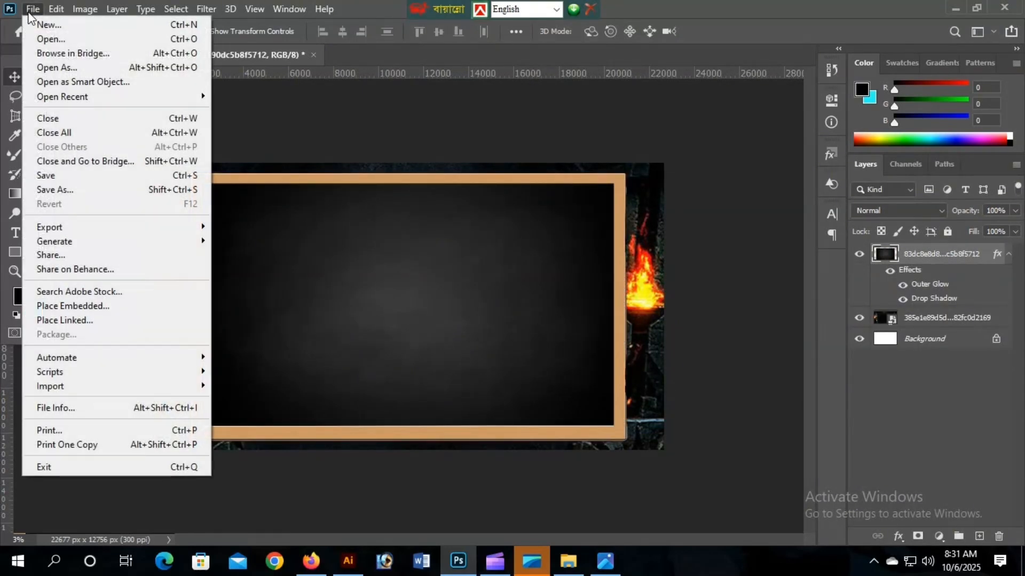
pyautogui.click(158, 306)
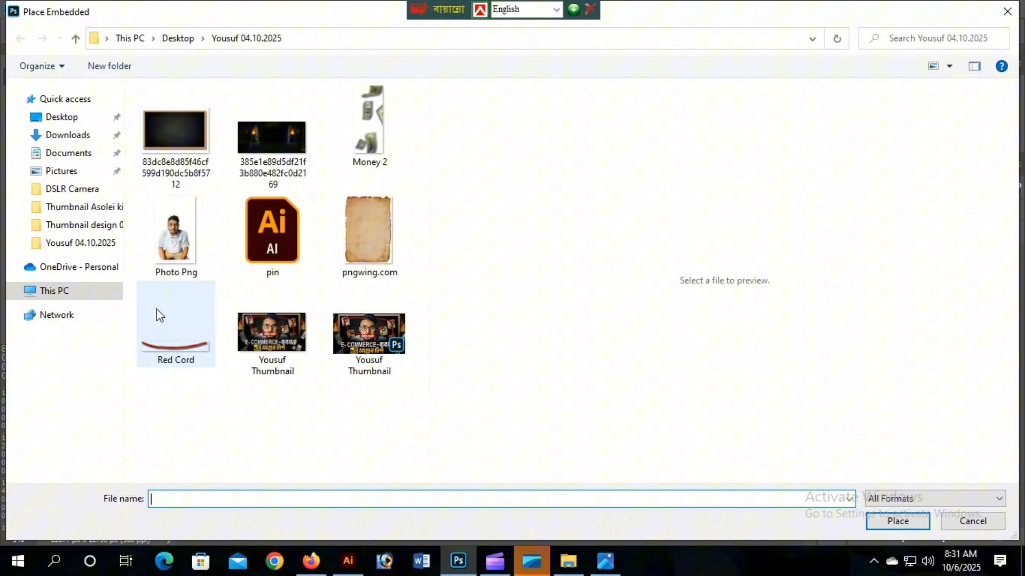
pyautogui.click(172, 245)
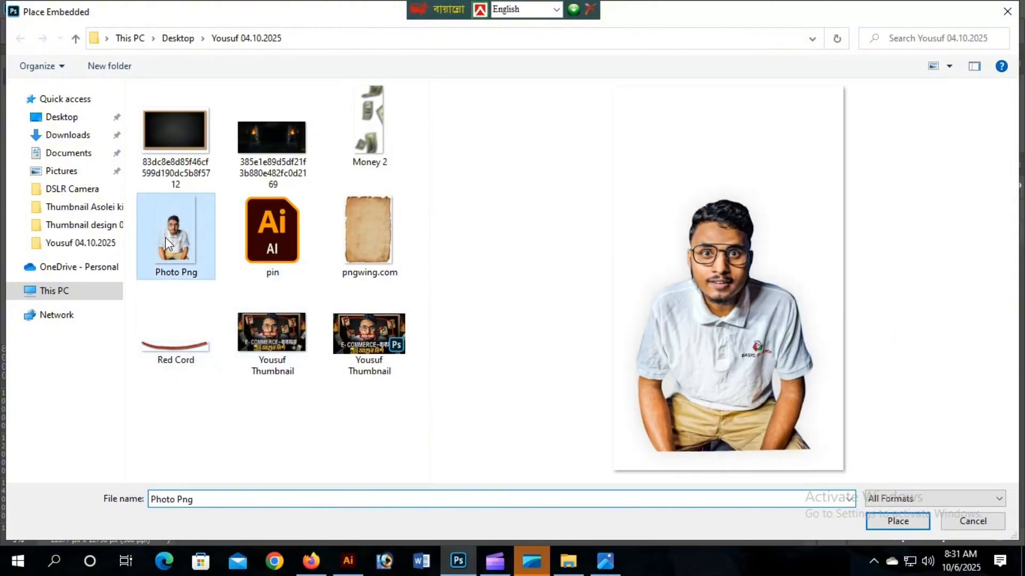
pyautogui.click(898, 522)
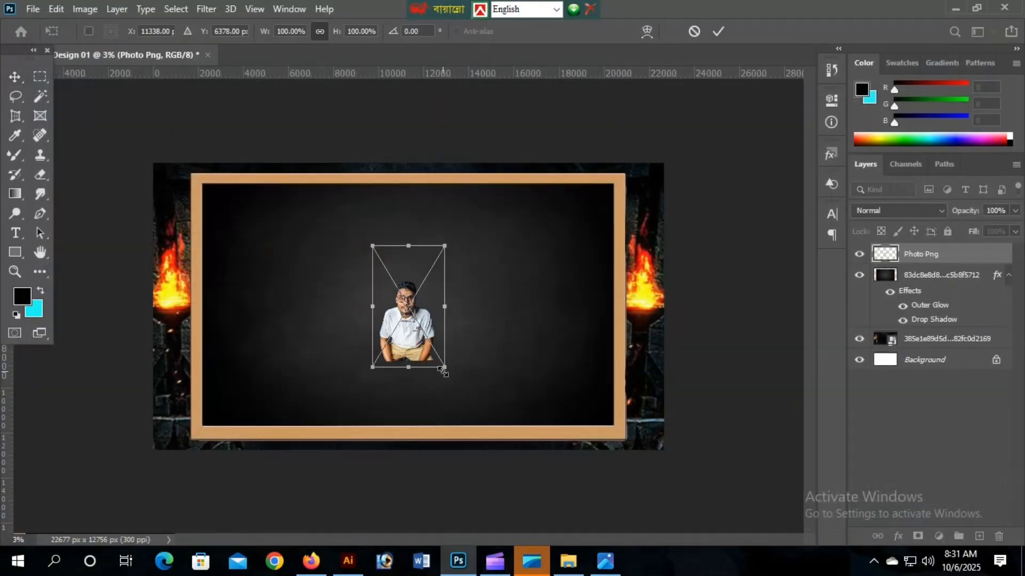
# Enlarge the portrait to about 542% and position it centrally so the man fills the canvas height in front of the blackboard
pyautogui.moveTo(444, 368); pyautogui.dragTo(606, 500)
pyautogui.moveTo(549, 328); pyautogui.dragTo(607, 316)
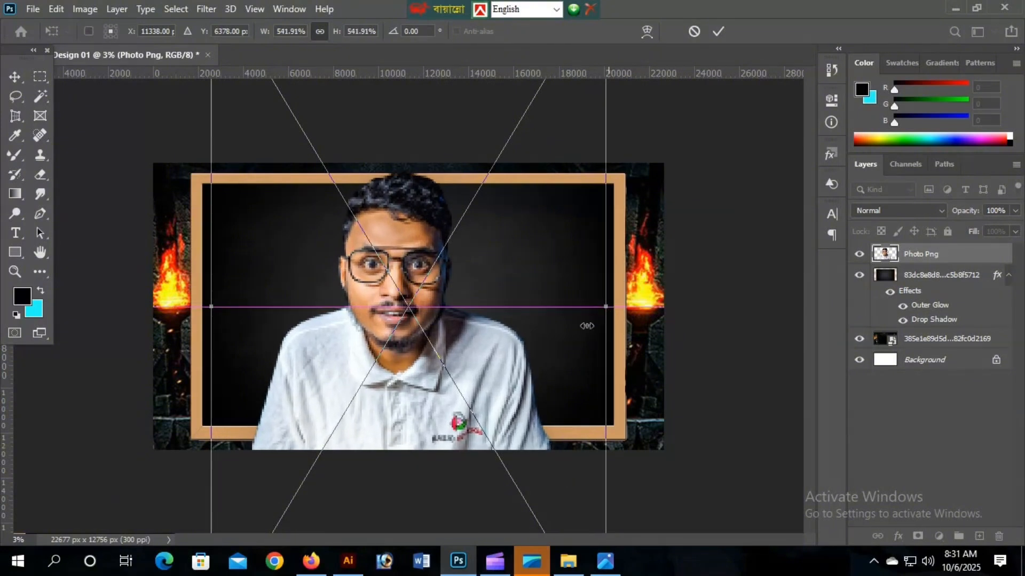
pyautogui.moveTo(425, 327); pyautogui.dragTo(425, 344)
pyautogui.press('Return')
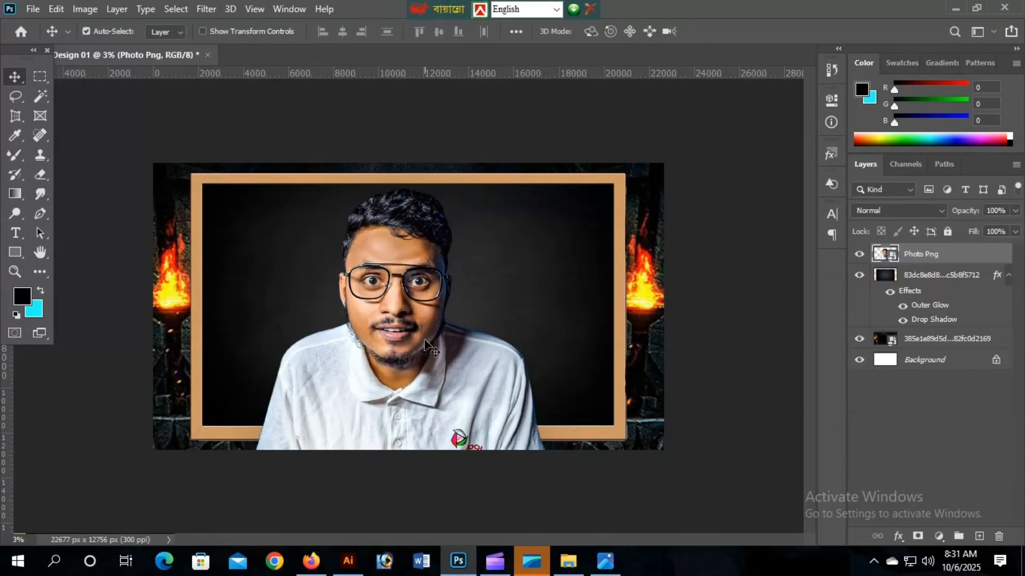
pyautogui.moveTo(425, 337); pyautogui.dragTo(442, 353)
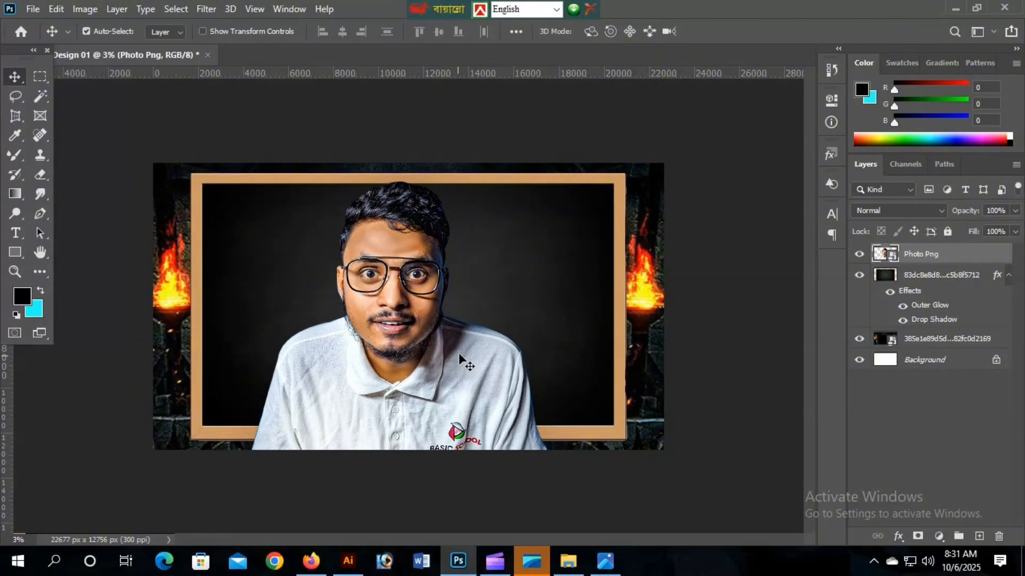
# Nudge the blackboard up slightly behind the portrait
pyautogui.click(540, 292)
pyautogui.hotkey('shift', 'Up')
pyautogui.hotkey('shift', 'Up')
pyautogui.hotkey('shift', 'Up')
pyautogui.hotkey('shift', 'Up')
pyautogui.hotkey('shift', 'Up')
pyautogui.hotkey('shift', 'Up')
pyautogui.hotkey('shift', 'Up')
pyautogui.hotkey('shift', 'Up')
pyautogui.hotkey('shift', 'Up')
pyautogui.hotkey('shift', 'Up')
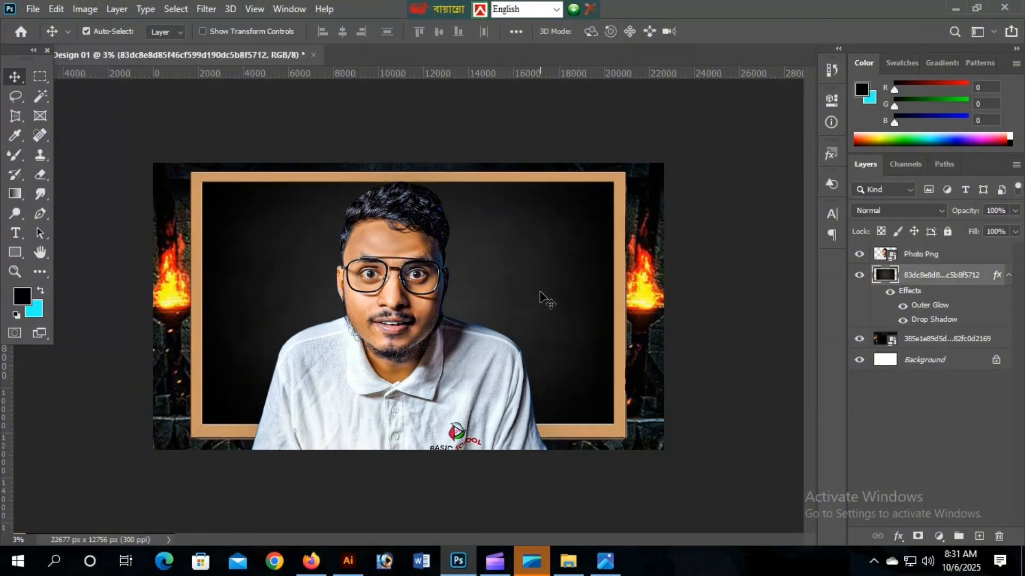
# Nudge the portrait up and back down slightly until the hair just overlaps the blackboard frame's upper edge
pyautogui.click(455, 325)
pyautogui.hotkey('shift', 'Up')
pyautogui.hotkey('shift', 'Up')
pyautogui.hotkey('shift', 'Up')
pyautogui.hotkey('shift', 'Up')
pyautogui.hotkey('shift', 'Up')
pyautogui.hotkey('shift', 'Up')
pyautogui.hotkey('shift', 'Up')
pyautogui.hotkey('shift', 'Up')
pyautogui.hotkey('shift', 'Up')
pyautogui.hotkey('shift', 'Up')
pyautogui.hotkey('shift', 'Up')
pyautogui.hotkey('shift', 'Up')
pyautogui.hotkey('shift', 'Up')
pyautogui.hotkey('shift', 'Up')
pyautogui.hotkey('shift', 'Up')
pyautogui.hotkey('shift', 'Up')
pyautogui.hotkey('shift', 'Up')
pyautogui.hotkey('shift', 'Up')
pyautogui.hotkey('shift', 'Up')
pyautogui.hotkey('shift', 'Up')
pyautogui.hotkey('shift', 'Up')
pyautogui.hotkey('shift', 'Up')
pyautogui.hotkey('shift', 'Up')
pyautogui.hotkey('shift', 'Up')
pyautogui.hotkey('shift', 'Up')
pyautogui.hotkey('shift', 'Up')
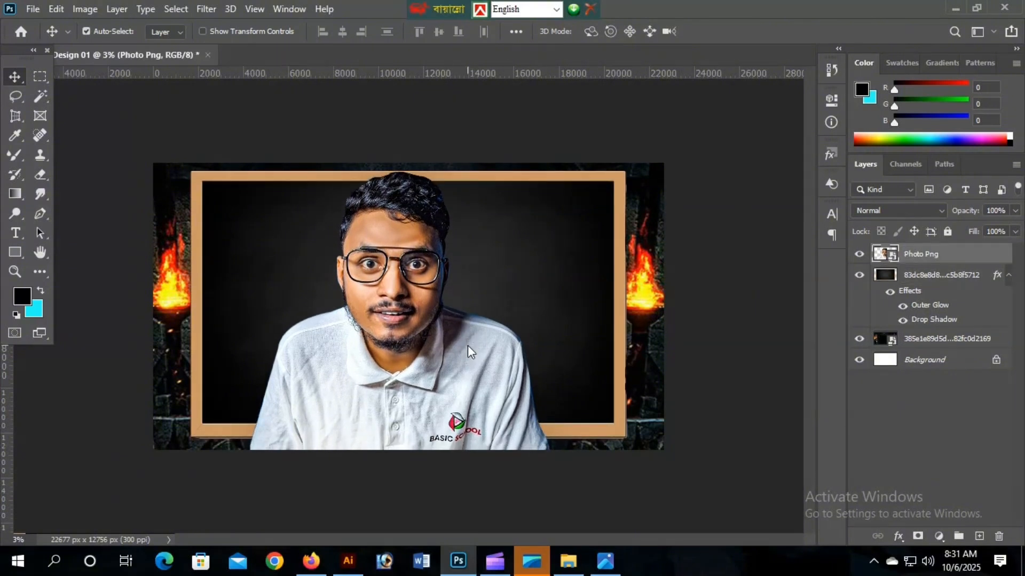
pyautogui.moveTo(457, 343)
pyautogui.mouseDown()
pyautogui.moveTo(457, 366)
pyautogui.moveTo(457, 343)
pyautogui.mouseUp()
pyautogui.hotkey('shift', 'Down')
pyautogui.hotkey('shift', 'Down')
pyautogui.hotkey('shift', 'Down')
pyautogui.hotkey('shift', 'Down')
pyautogui.hotkey('shift', 'Down')
pyautogui.hotkey('shift', 'Down')
pyautogui.hotkey('shift', 'Down')
pyautogui.hotkey('shift', 'Down')
pyautogui.hotkey('shift', 'Down')
pyautogui.hotkey('shift', 'Down')
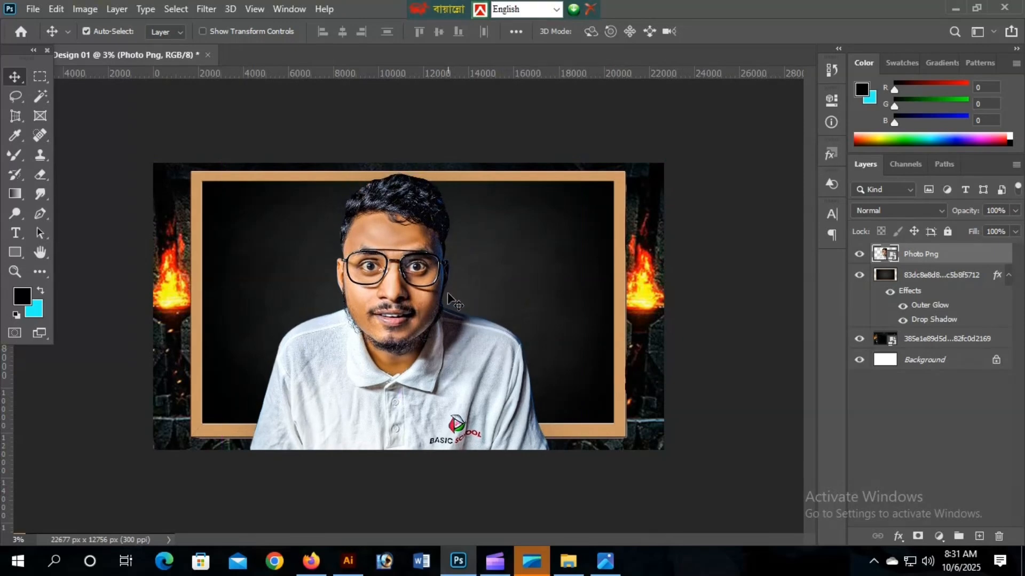
# Add Outer Glow and Drop Shadow layer effects to the Photo Png portrait
pyautogui.doubleClick(1003, 256)
pyautogui.moveTo(595, 137); pyautogui.dragTo(861, 83)
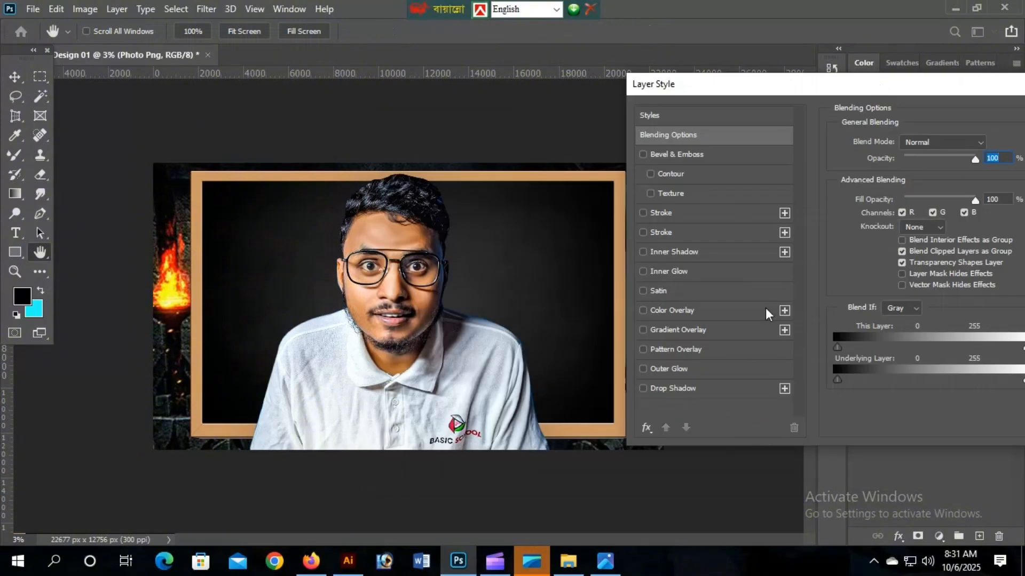
pyautogui.click(642, 388)
pyautogui.click(642, 368)
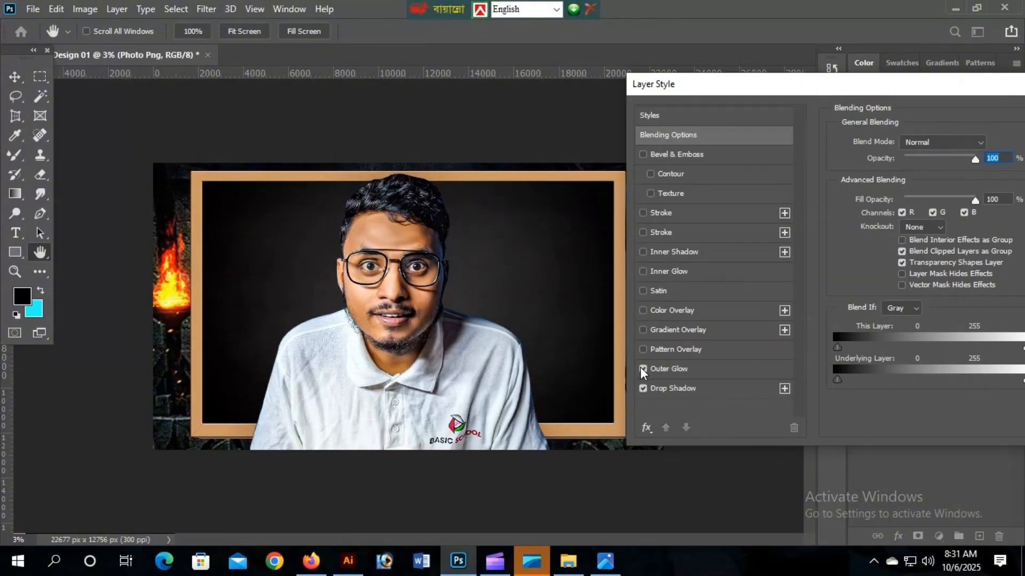
pyautogui.click(642, 369)
pyautogui.click(641, 369)
pyautogui.moveTo(877, 92); pyautogui.dragTo(739, 102)
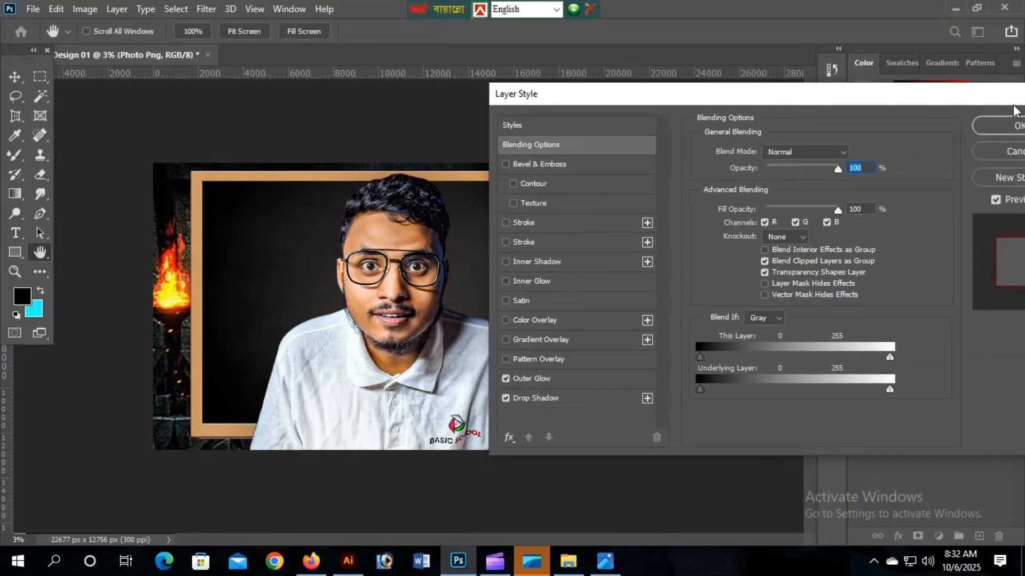
pyautogui.click(1009, 133)
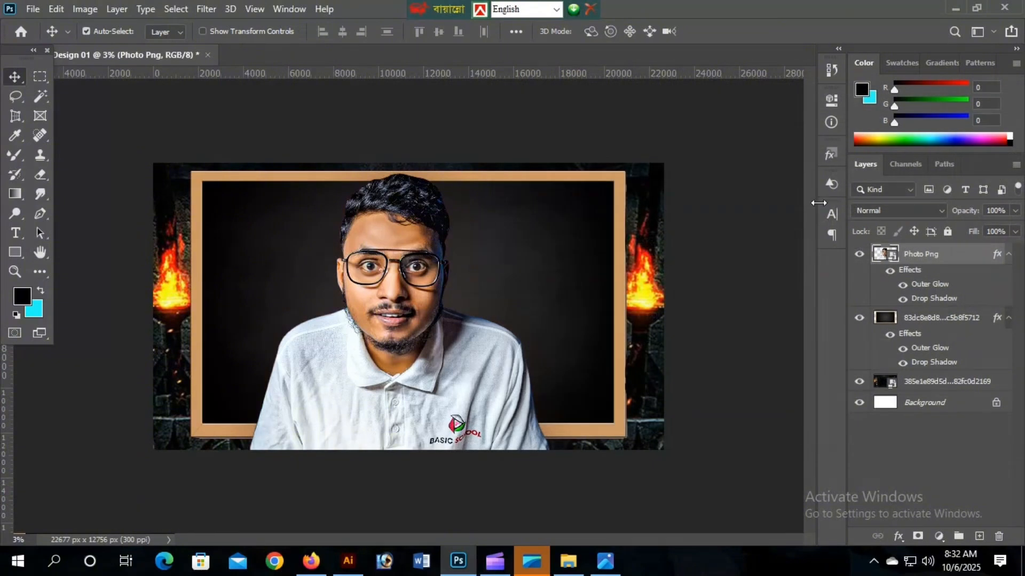
# Add an empty layer above the portrait and choose the Gradient tool
pyautogui.click(979, 536)
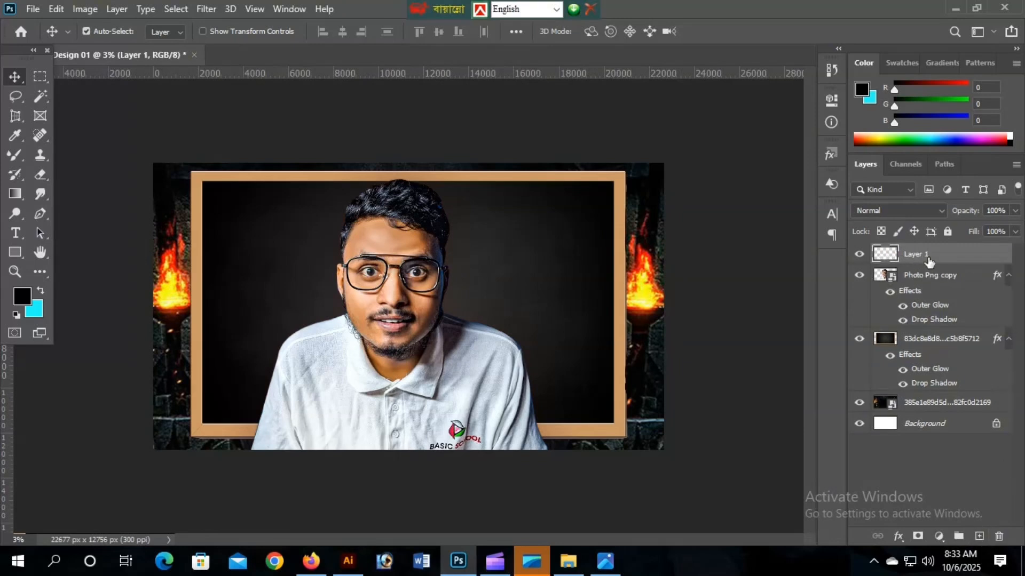
pyautogui.click(13, 196)
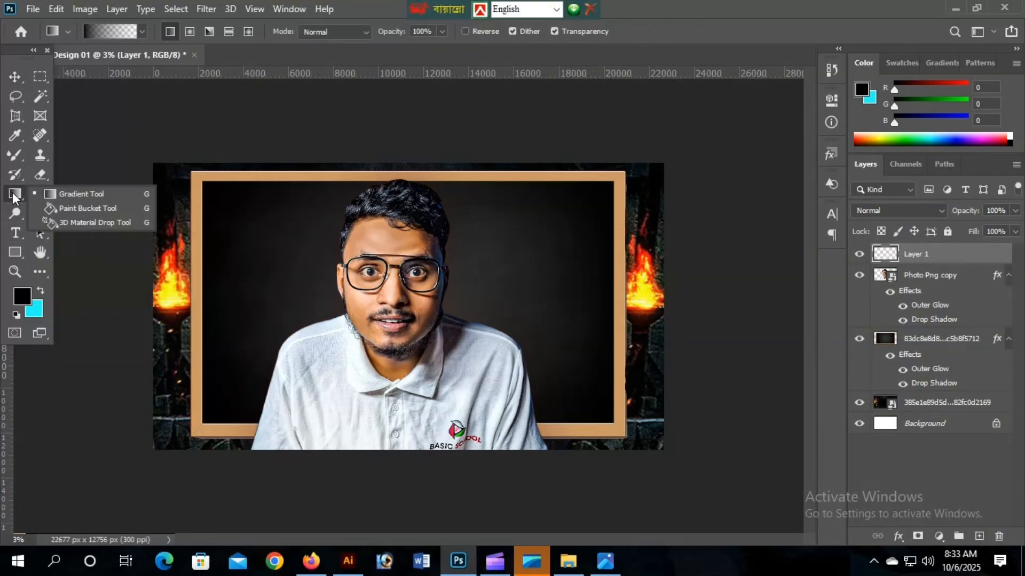
pyautogui.click(86, 197)
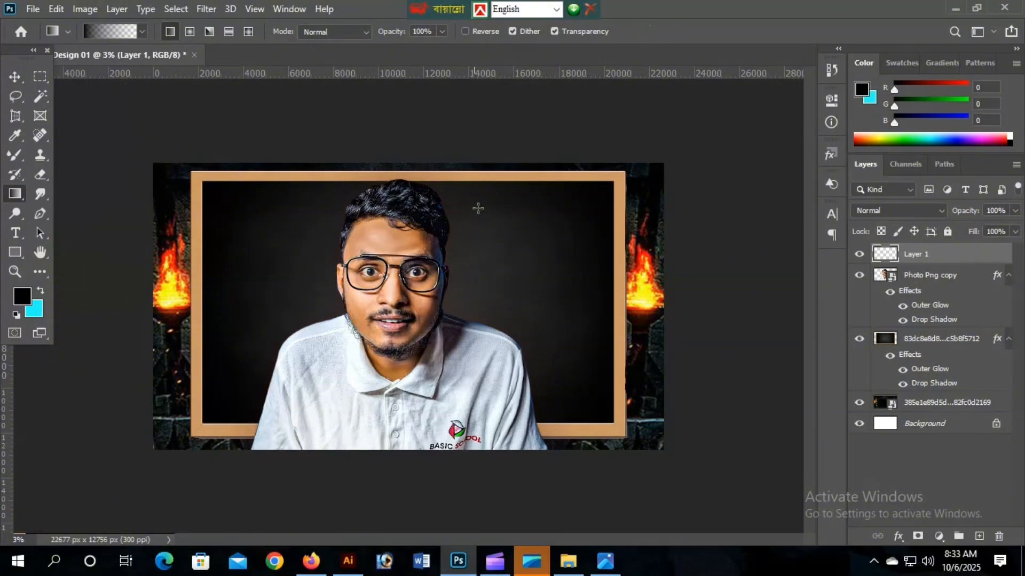
# Change the gradient's starting color to yellow ffff00, keeping the fade to transparent
pyautogui.click(86, 31)
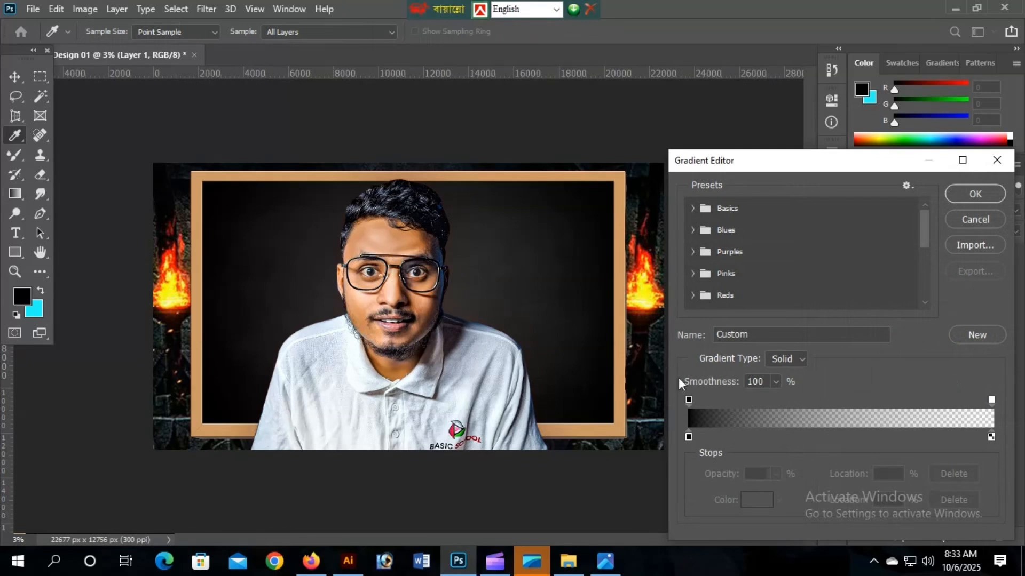
pyautogui.click(688, 437)
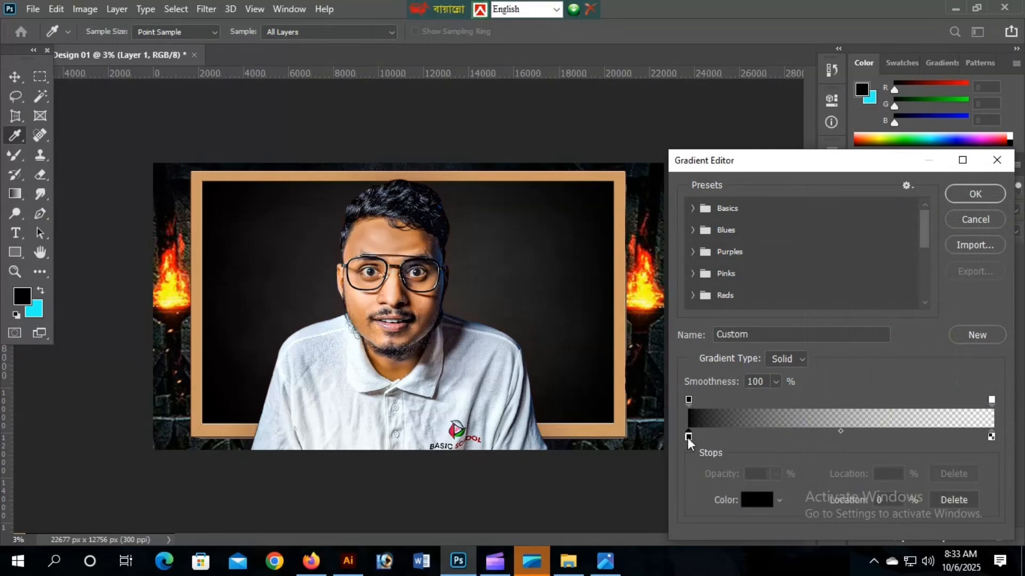
pyautogui.click(764, 499)
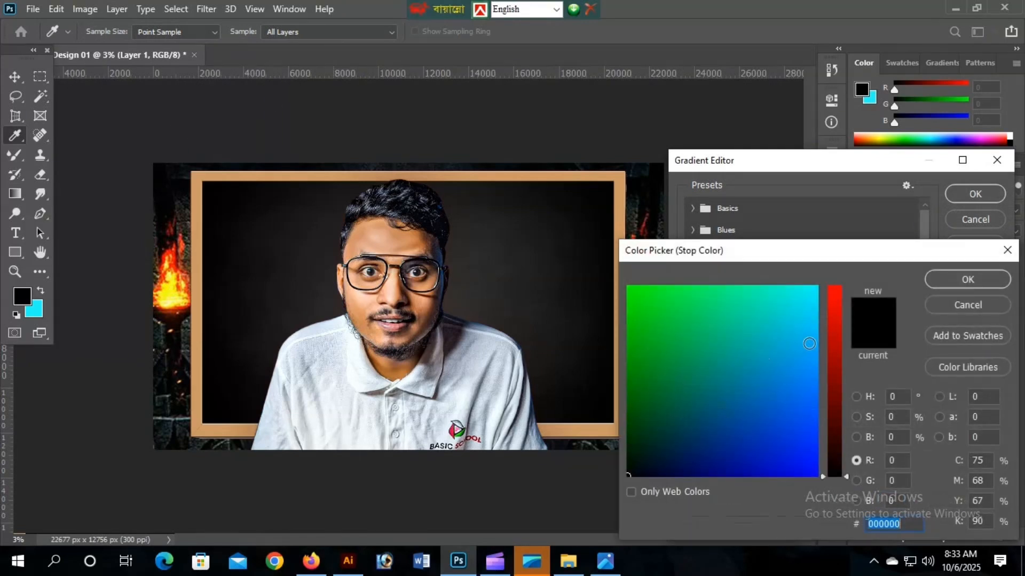
pyautogui.moveTo(836, 327); pyautogui.dragTo(837, 251)
pyautogui.moveTo(684, 338); pyautogui.dragTo(613, 264)
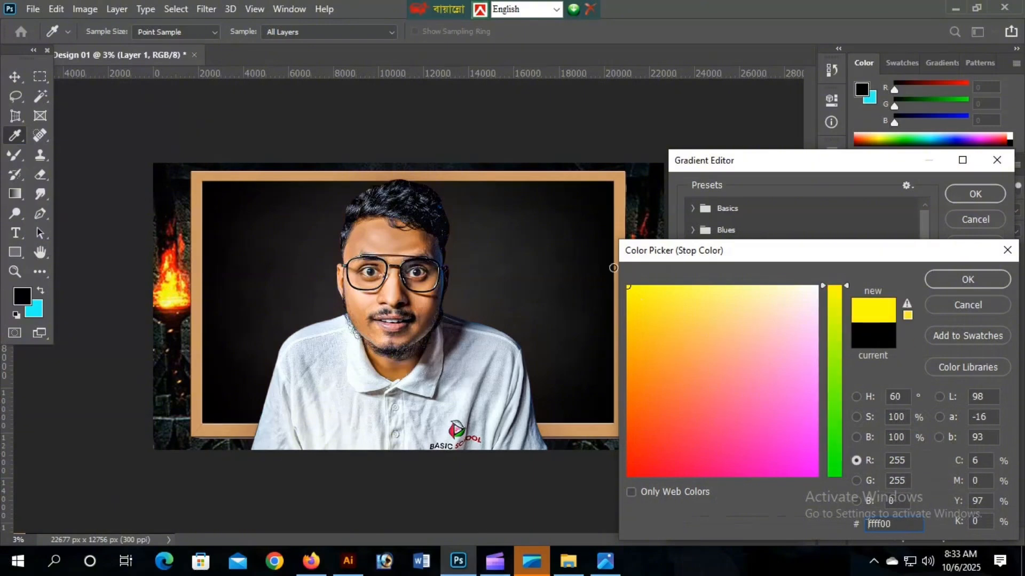
pyautogui.click(956, 281)
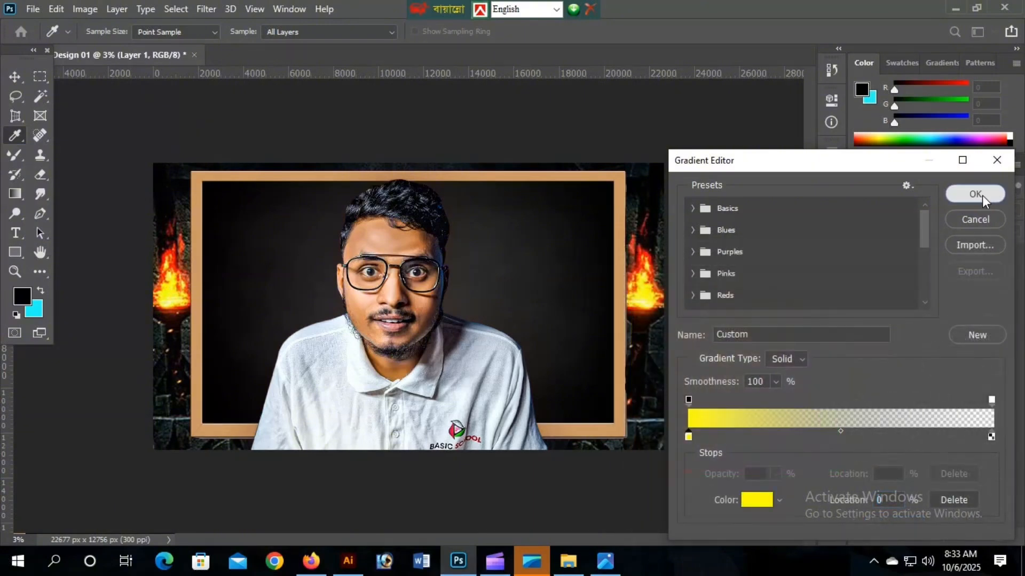
pyautogui.click(982, 195)
# Try yellow-to-transparent gradients rising from the canvas's lower edge near both corners, and undo both
pyautogui.hotkey('ctrl', '-')
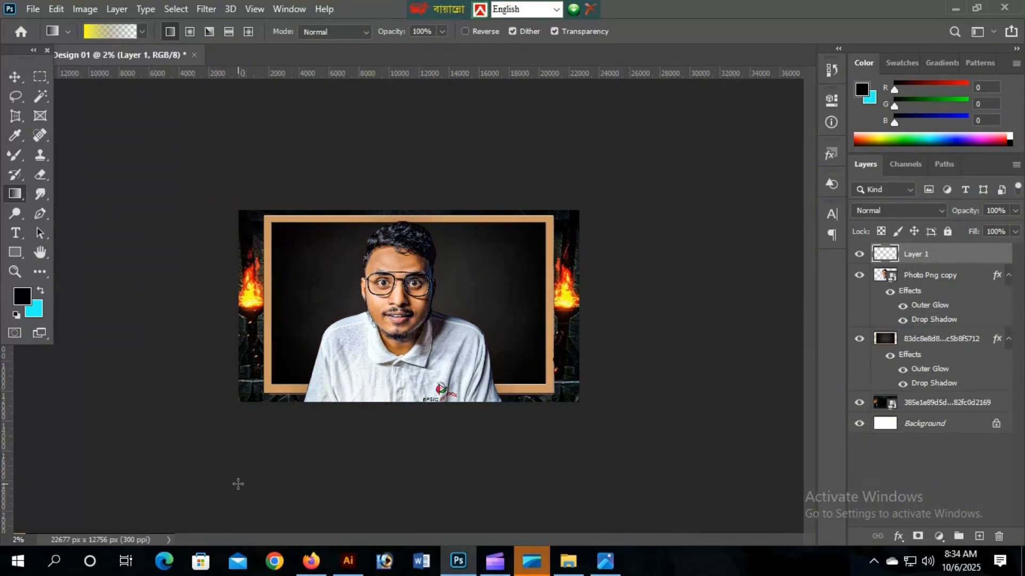
pyautogui.moveTo(278, 403); pyautogui.dragTo(351, 243)
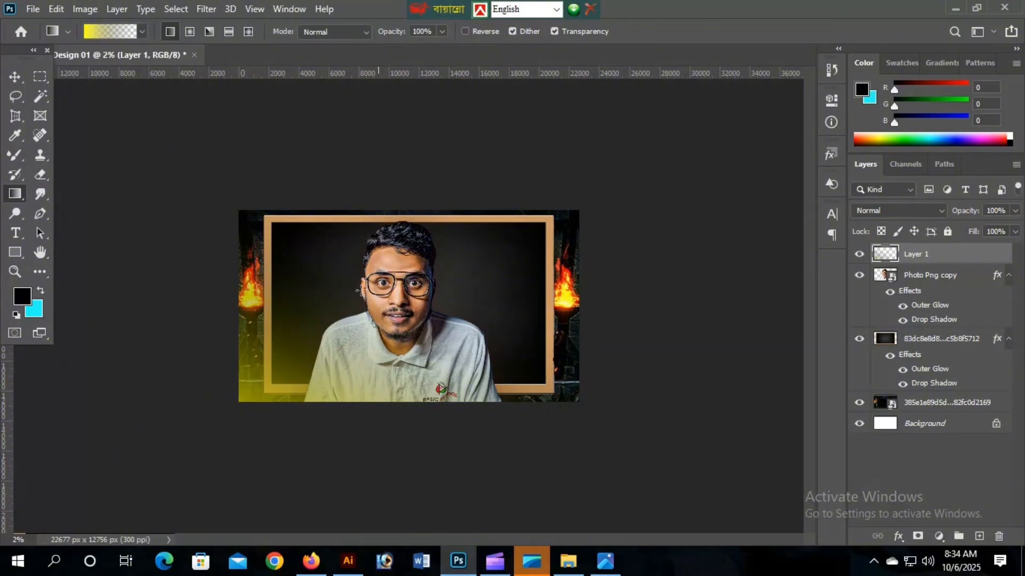
pyautogui.moveTo(558, 398); pyautogui.dragTo(540, 357)
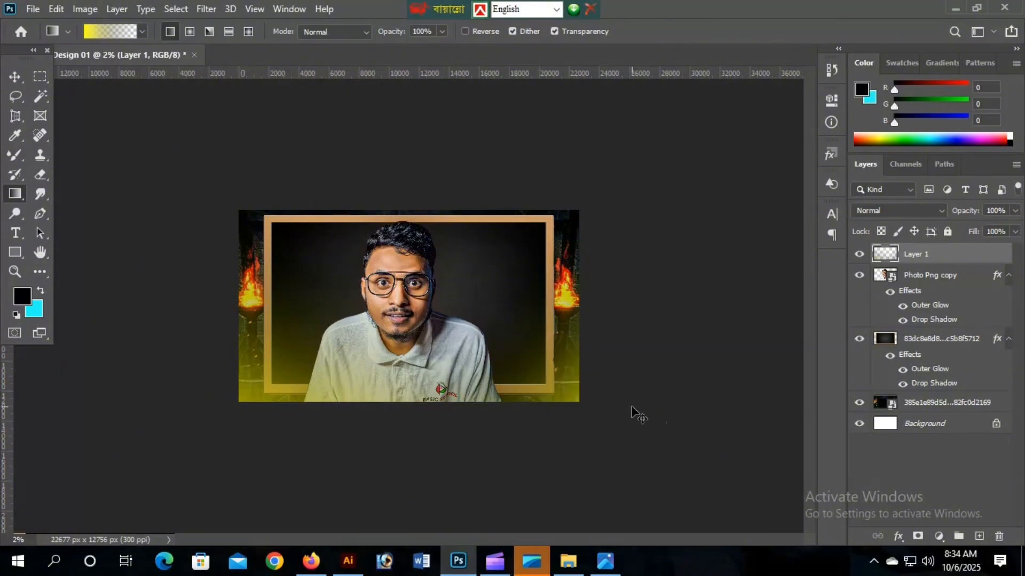
pyautogui.hotkey('ctrl', 'z')
pyautogui.hotkey('ctrl', 'z')
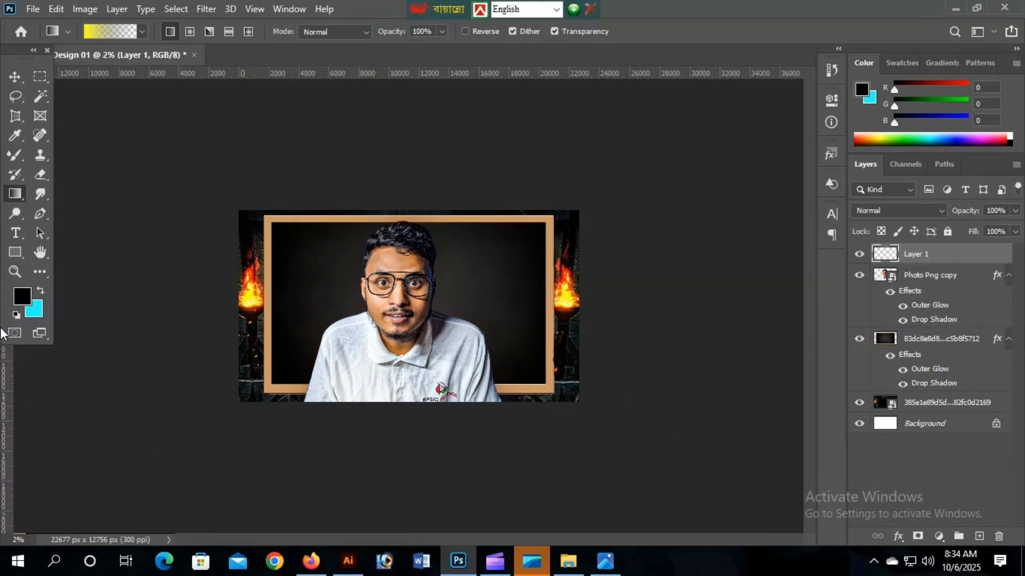
# Set the gradient's starting color to black 000000 with the fade to transparent
pyautogui.click(91, 32)
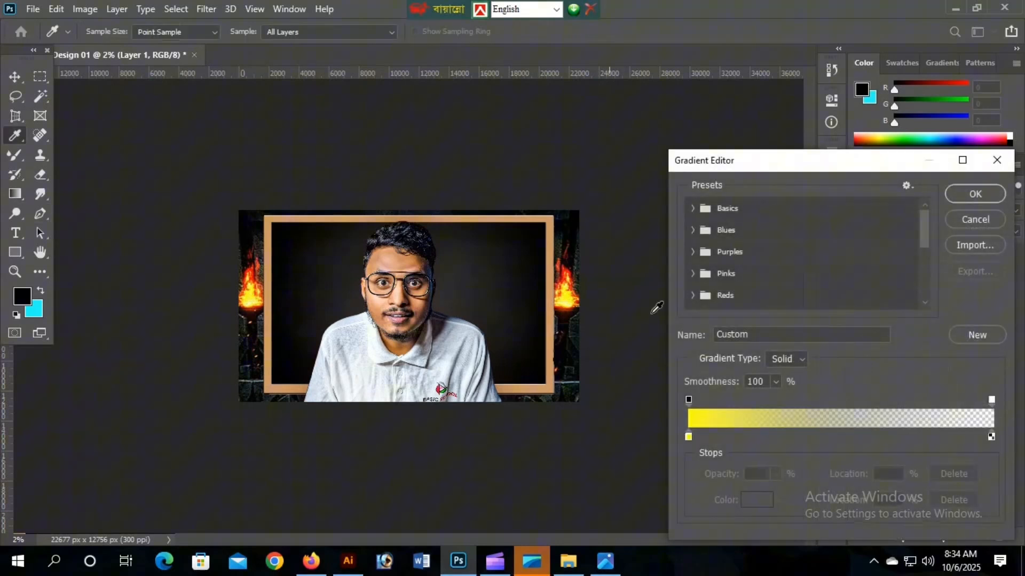
pyautogui.click(688, 436)
pyautogui.click(757, 500)
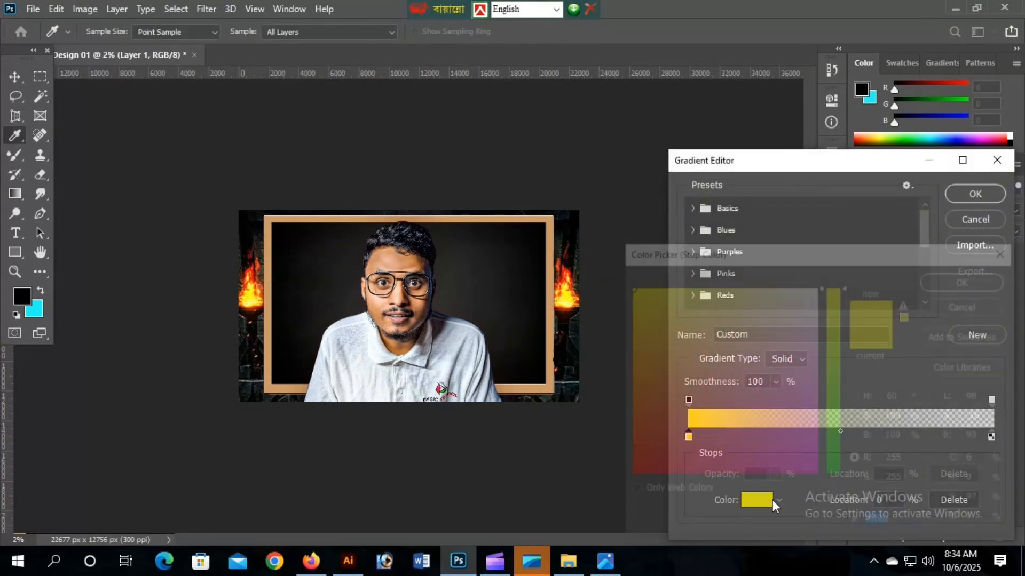
pyautogui.write('ff0000')
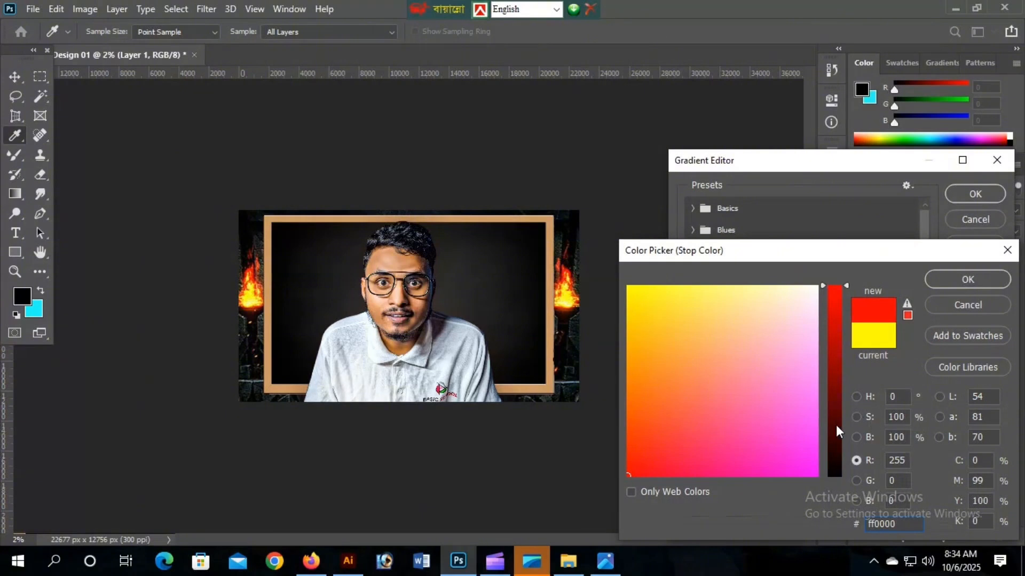
pyautogui.moveTo(835, 425); pyautogui.dragTo(830, 507)
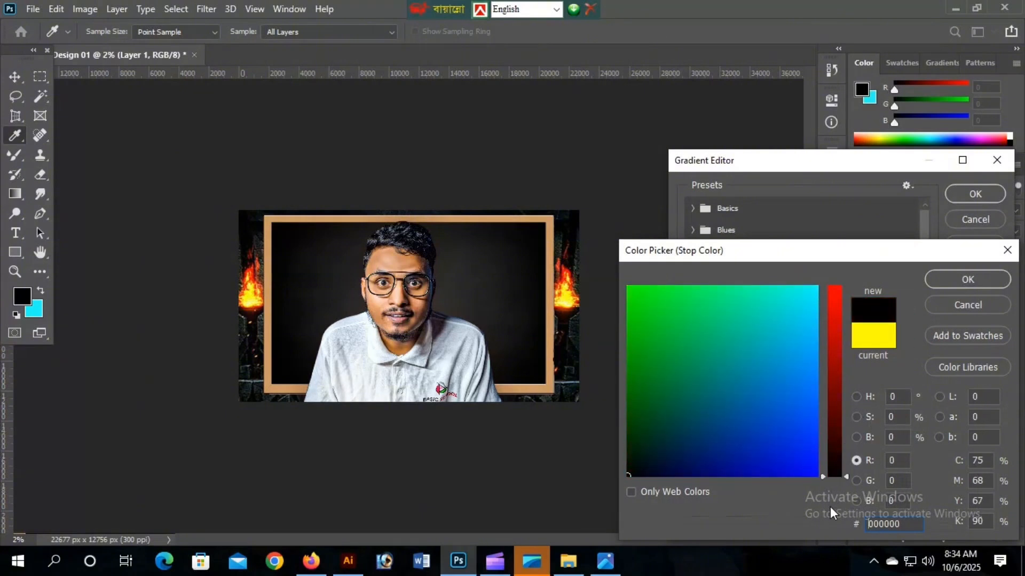
pyautogui.click(969, 274)
pyautogui.click(972, 193)
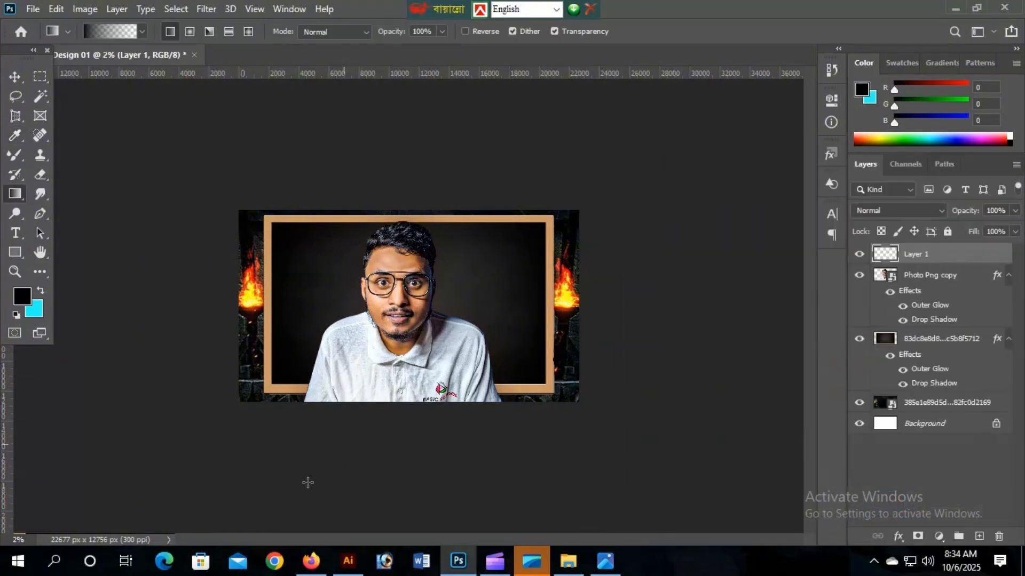
# Draw several black-to-transparent gradients upward from the canvas's lower edge to darken the frame's base and the shirt
pyautogui.moveTo(286, 401); pyautogui.dragTo(290, 344)
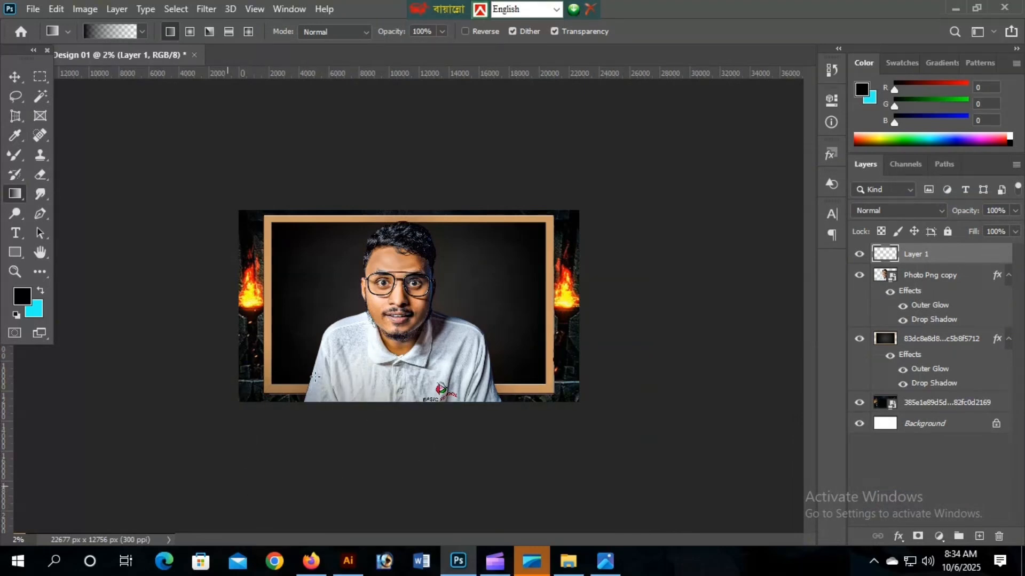
pyautogui.moveTo(290, 401); pyautogui.dragTo(350, 319)
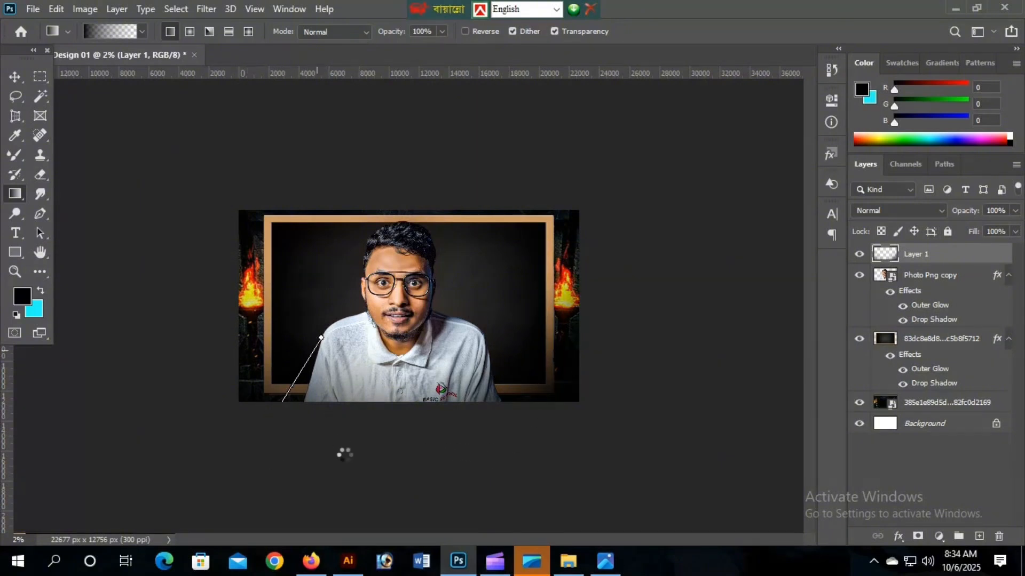
pyautogui.moveTo(400, 402); pyautogui.dragTo(406, 322)
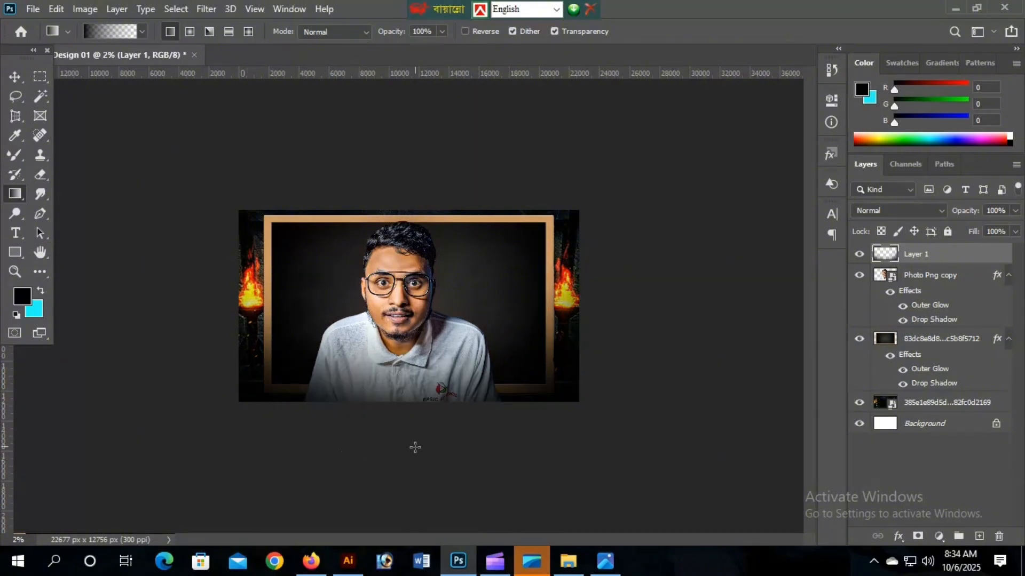
pyautogui.moveTo(416, 457); pyautogui.dragTo(414, 346)
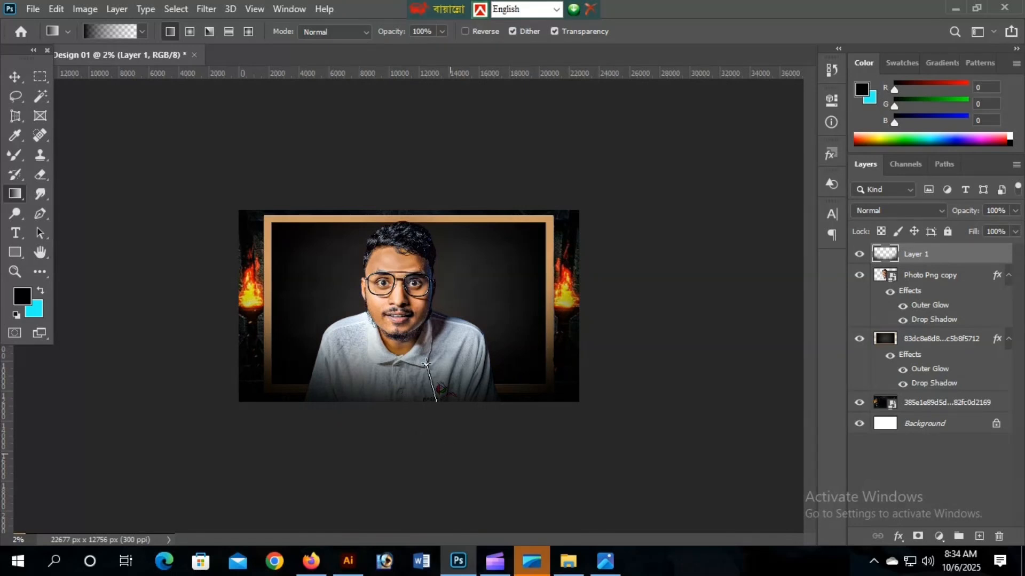
# Draw two more black-to-transparent gradients upward from the canvas's lower edge to the shirt collar
pyautogui.moveTo(335, 454); pyautogui.dragTo(376, 351)
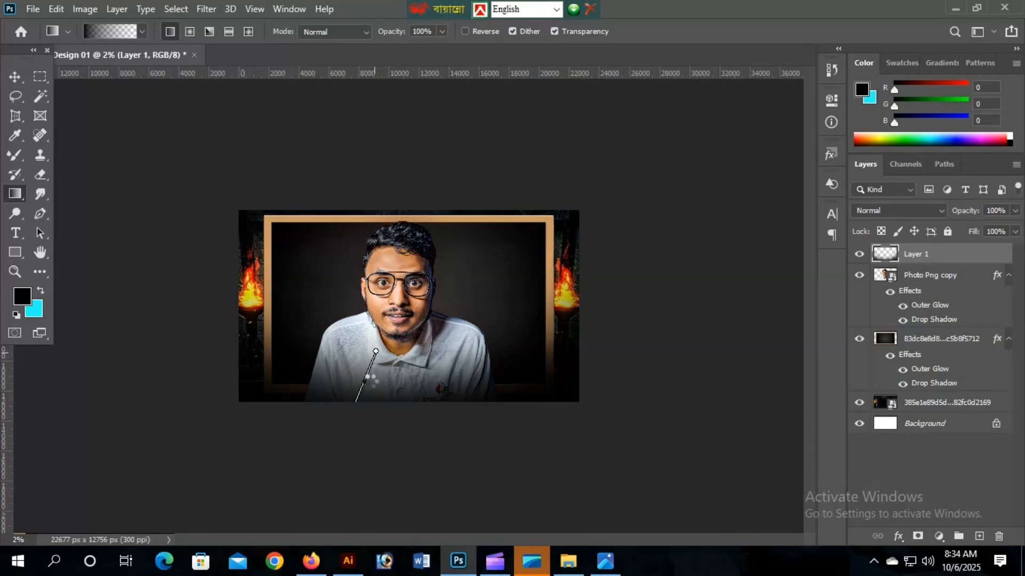
pyautogui.moveTo(380, 469); pyautogui.dragTo(377, 348)
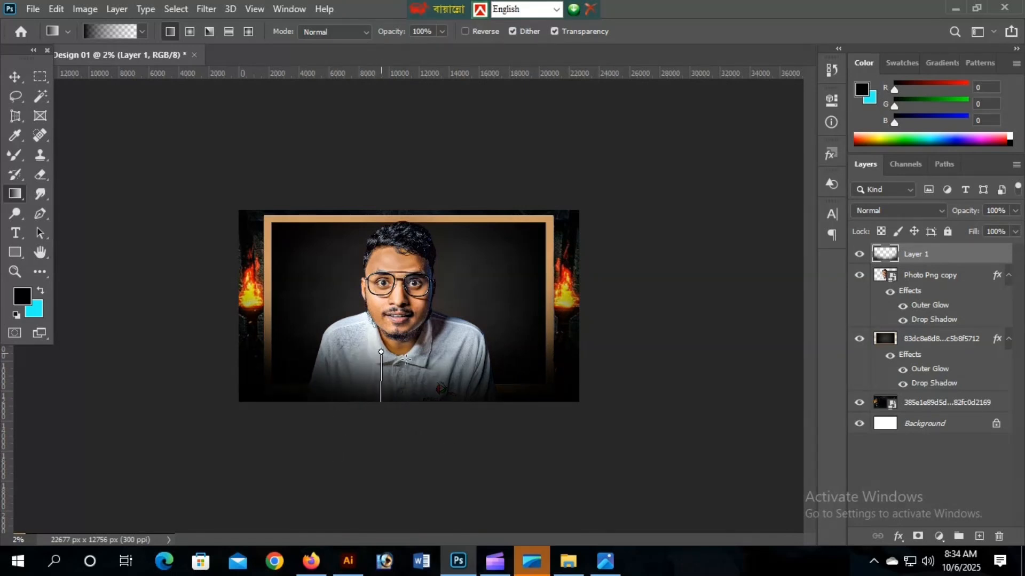
# Try black gradients at 51% and 100% opacity, running diagonally inward from the canvas's upper-left corner, and undo both
pyautogui.click(443, 32)
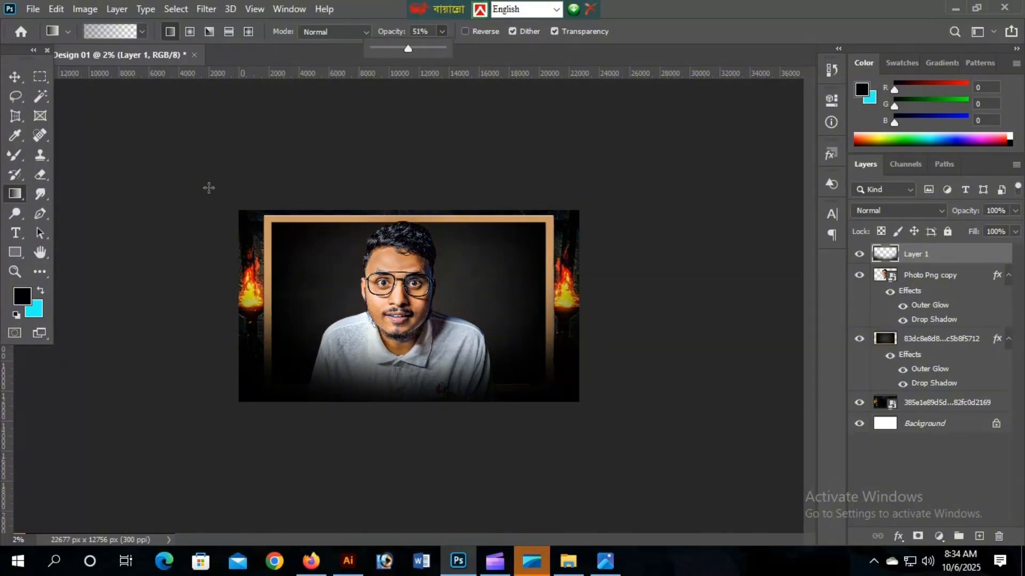
pyautogui.moveTo(251, 210); pyautogui.dragTo(412, 296)
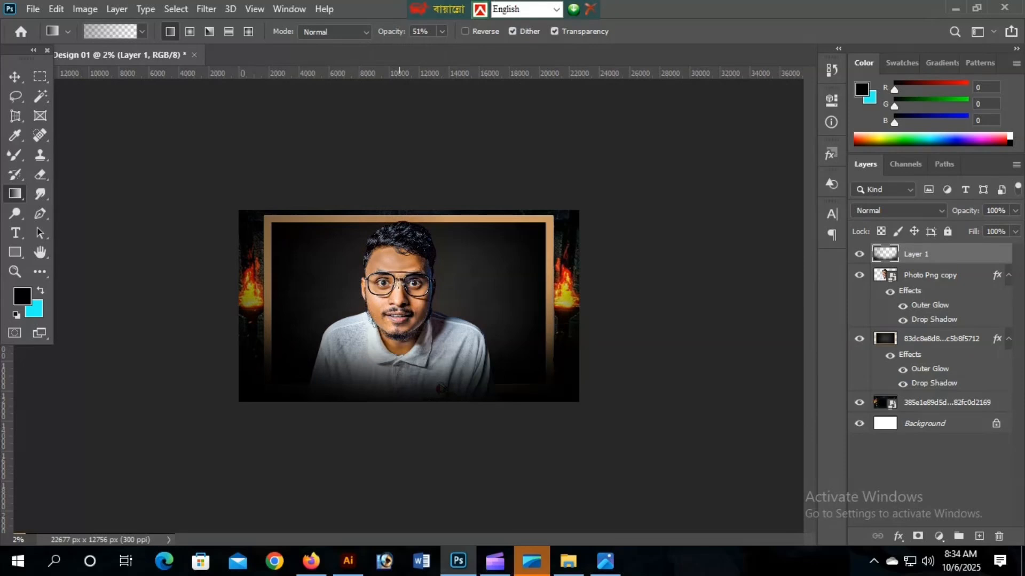
pyautogui.hotkey('ctrl', 'z')
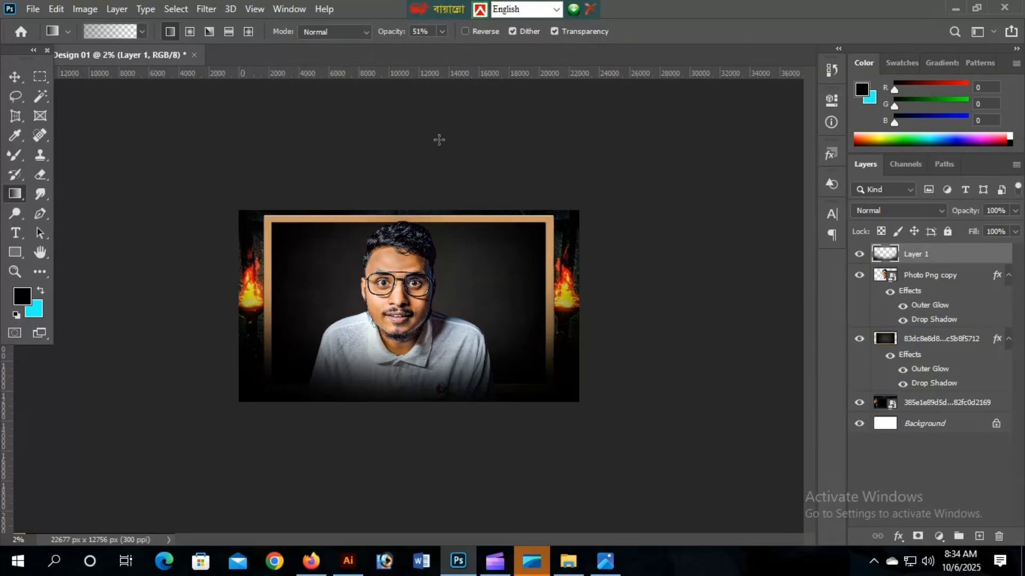
pyautogui.click(442, 32)
pyautogui.moveTo(444, 50); pyautogui.dragTo(479, 48)
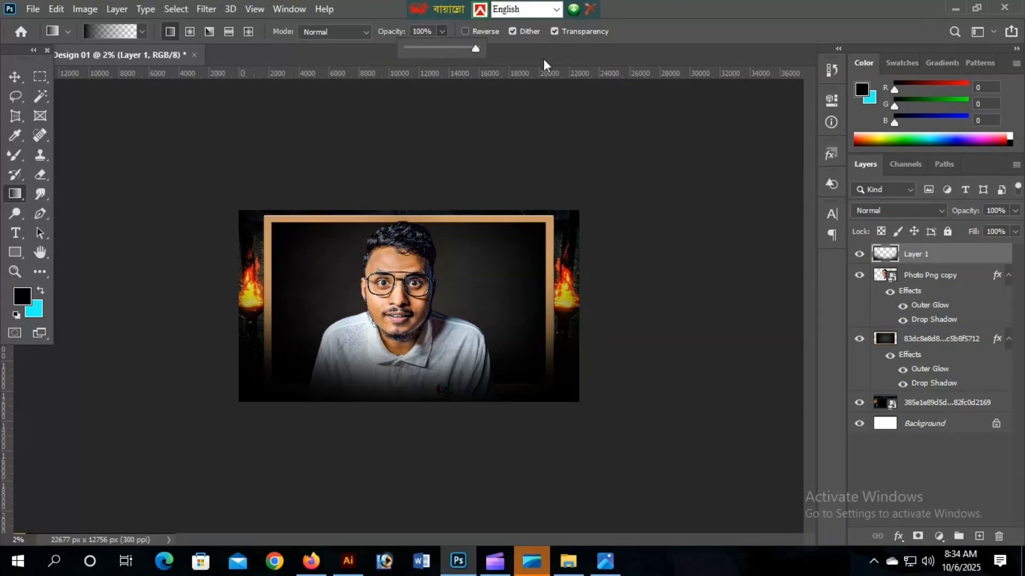
pyautogui.moveTo(263, 211); pyautogui.dragTo(448, 316)
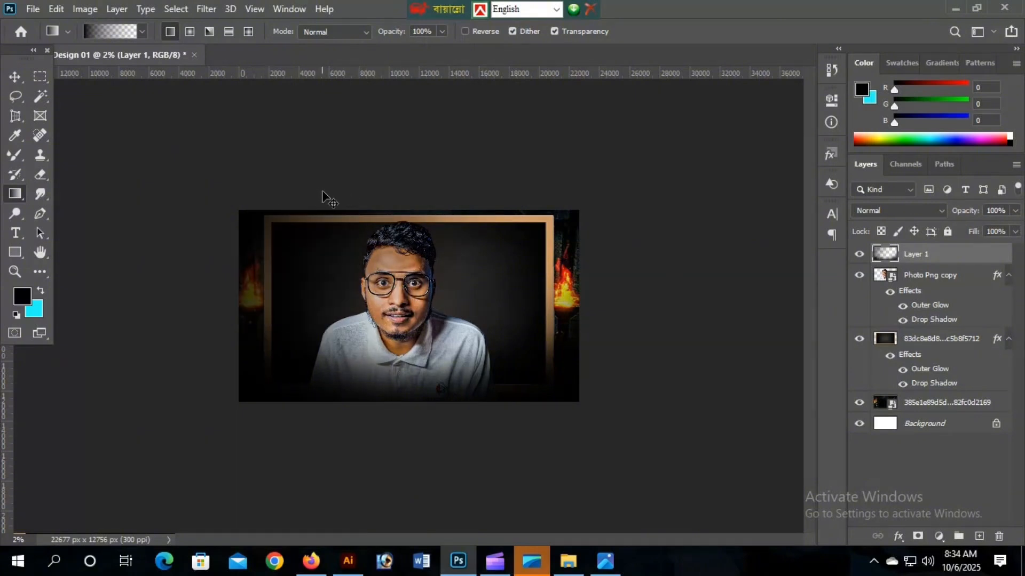
pyautogui.hotkey('ctrl', 'z')
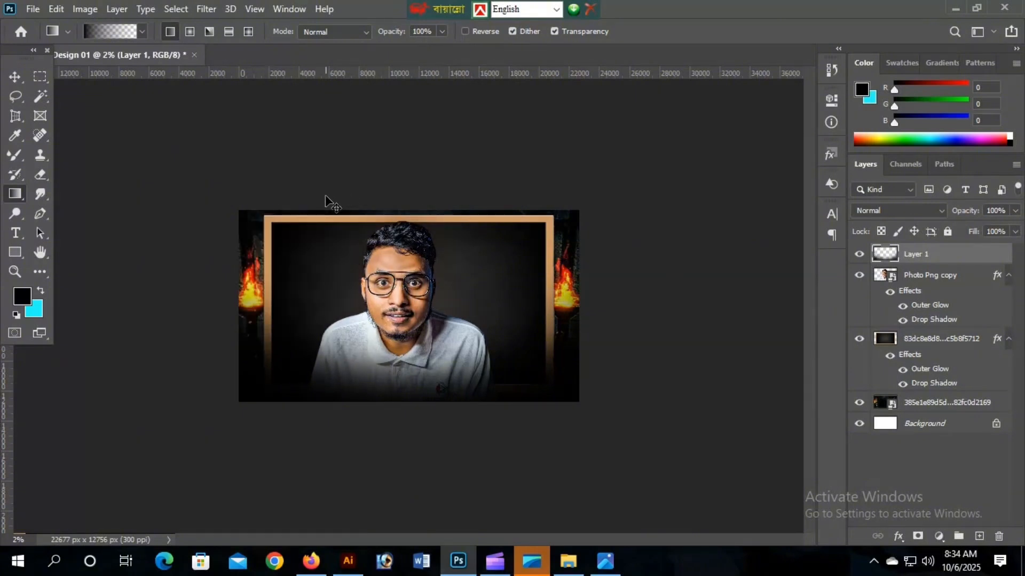
# Set the gradient opacity to 79% and draw two black gradients upward from below the canvas over both sides of the shirt
pyautogui.click(441, 32)
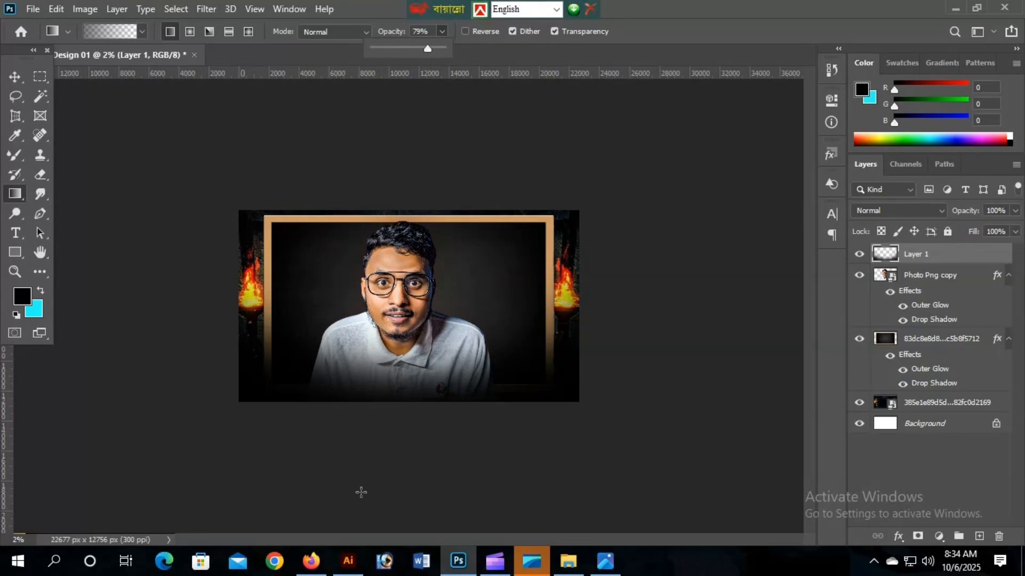
pyautogui.moveTo(361, 493); pyautogui.dragTo(353, 348)
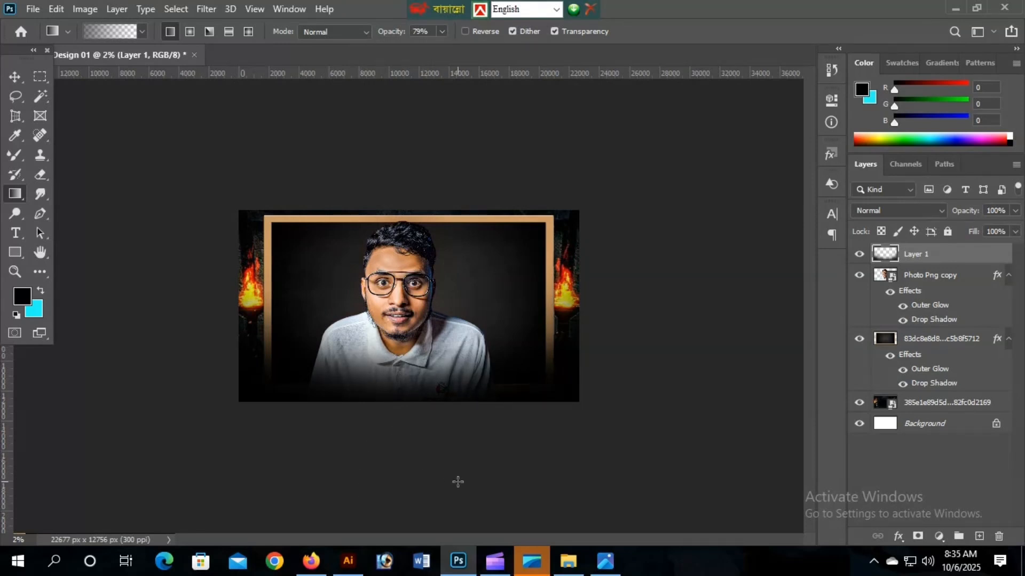
pyautogui.moveTo(451, 408); pyautogui.dragTo(460, 322)
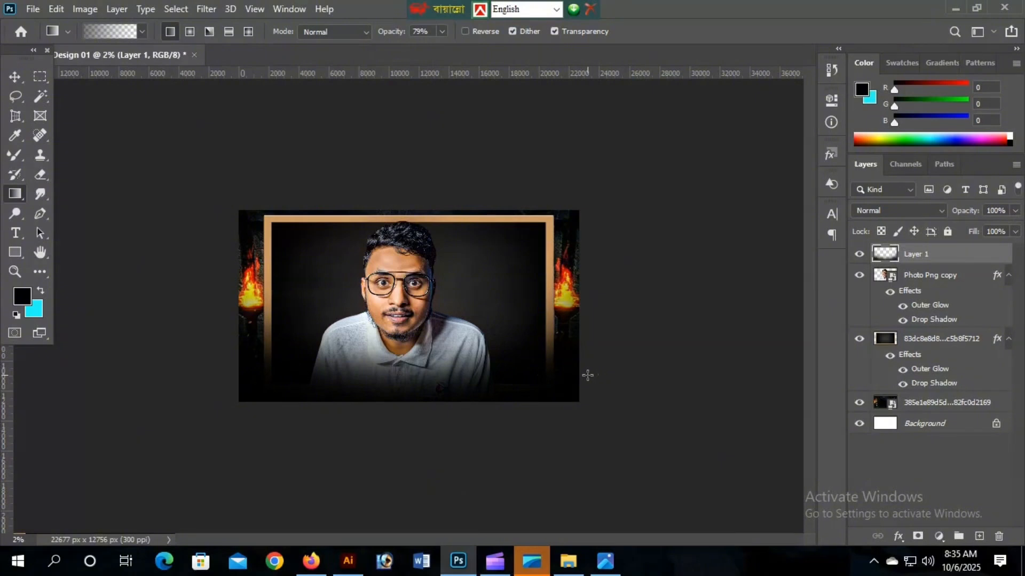
# Transform Layer 1 by lowering its upper edge to about 91% height with a horizontal skew of about 1.25°
pyautogui.click(15, 76)
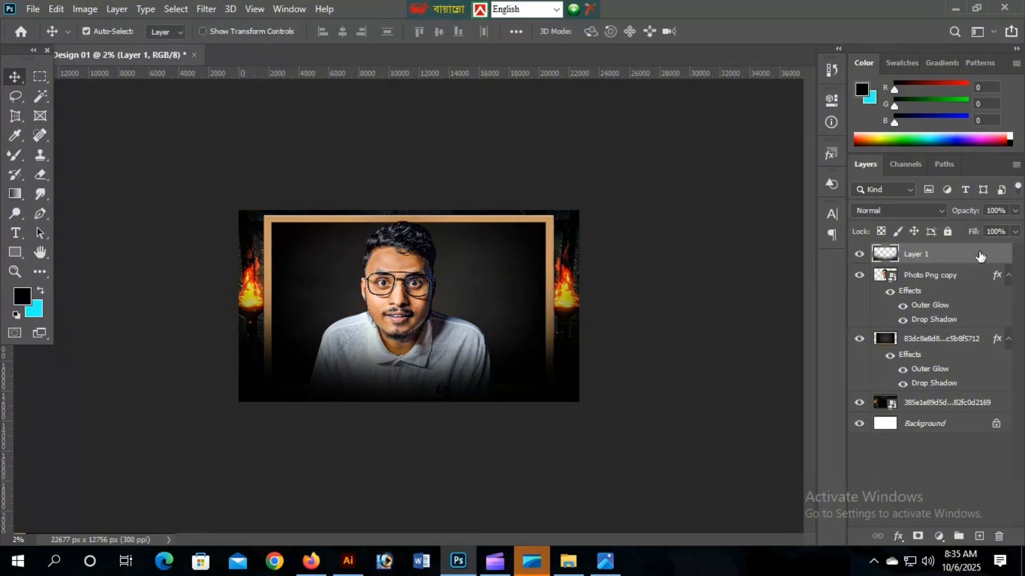
pyautogui.hotkey('ctrl', 't')
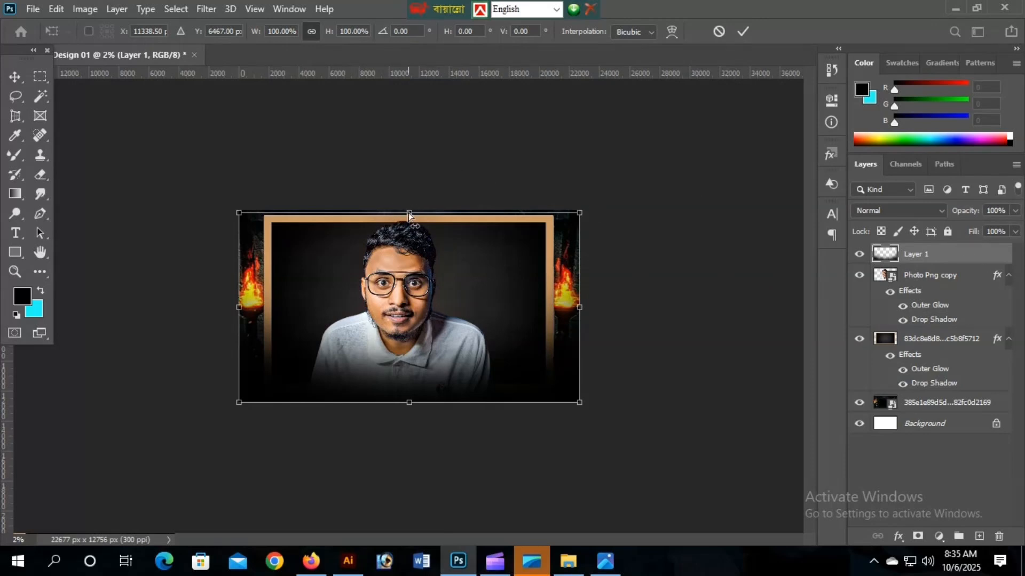
pyautogui.moveTo(409, 214)
pyautogui.mouseDown()
pyautogui.moveTo(407, 119)
pyautogui.moveTo(407, 350)
pyautogui.moveTo(405, 184)
pyautogui.moveTo(405, 231)
pyautogui.mouseUp()
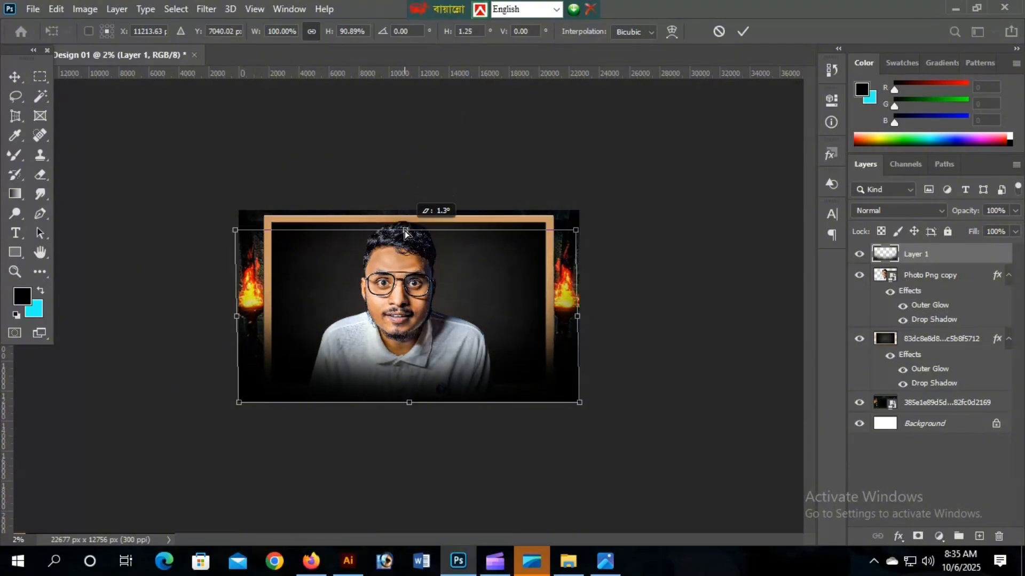
pyautogui.press('Return')
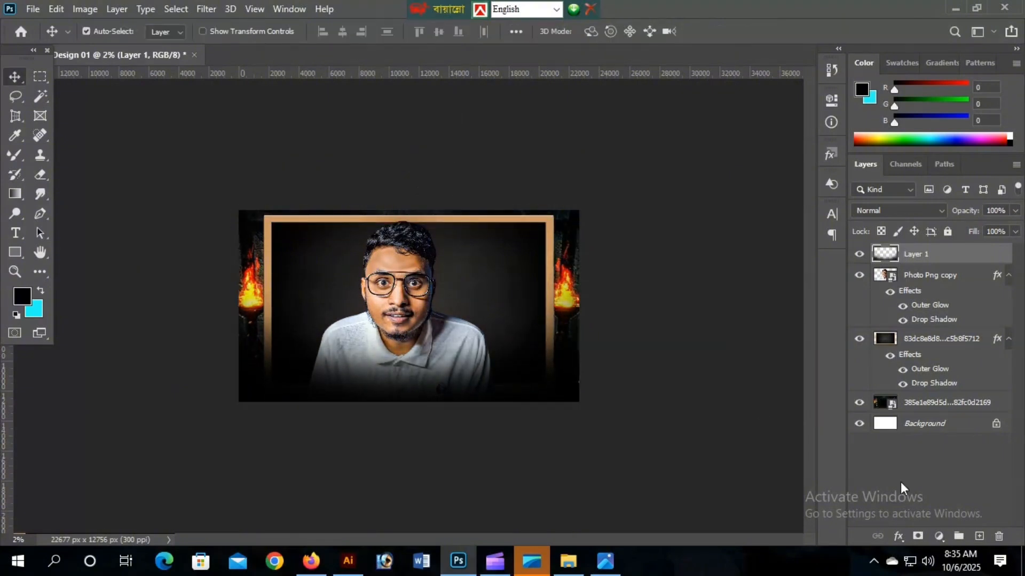
# Add a new layer and set the Horizontal Type tool's font to Anton Regular
pyautogui.click(979, 536)
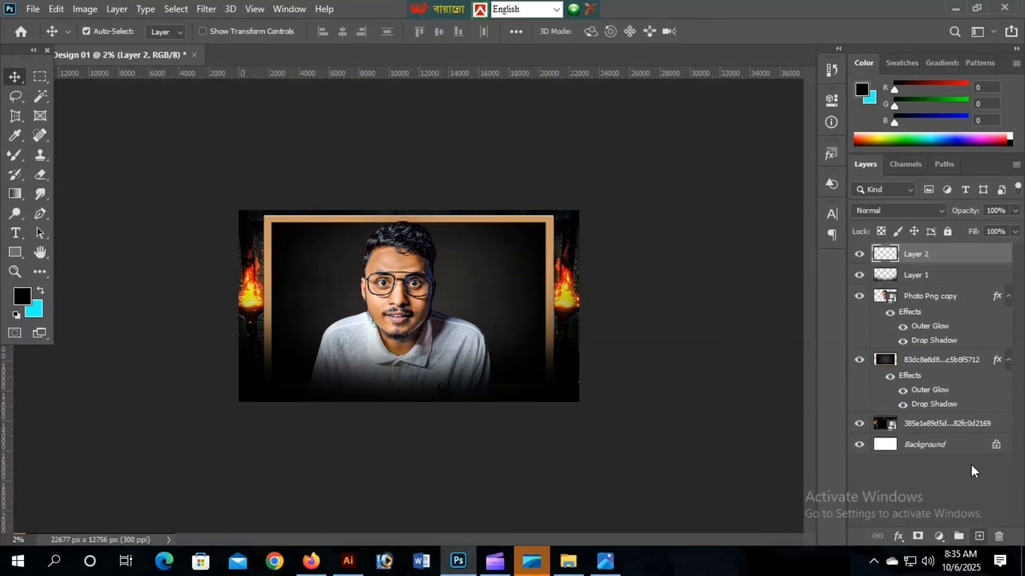
pyautogui.click(16, 237)
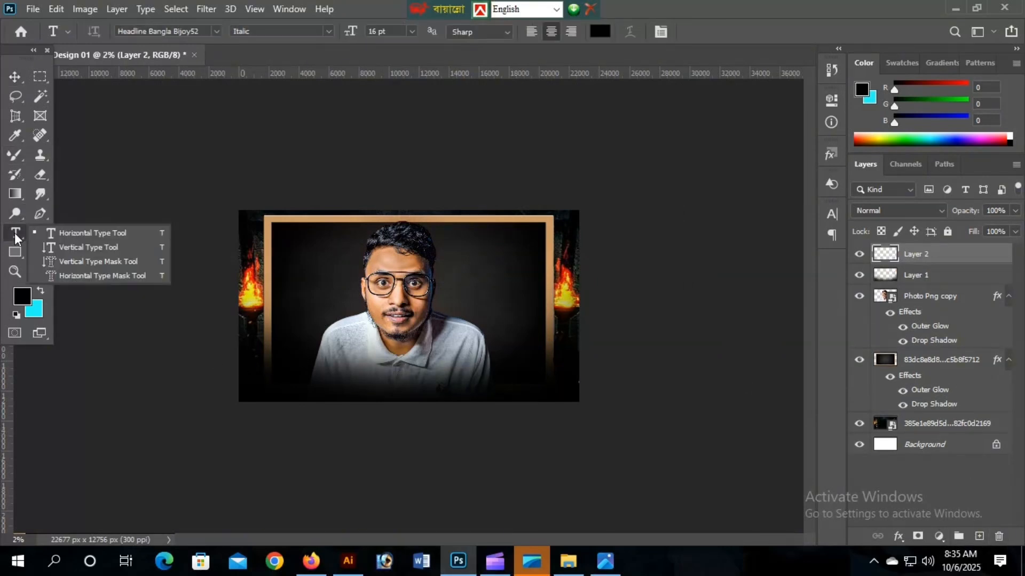
pyautogui.click(94, 231)
pyautogui.scroll(1, 384, 400)
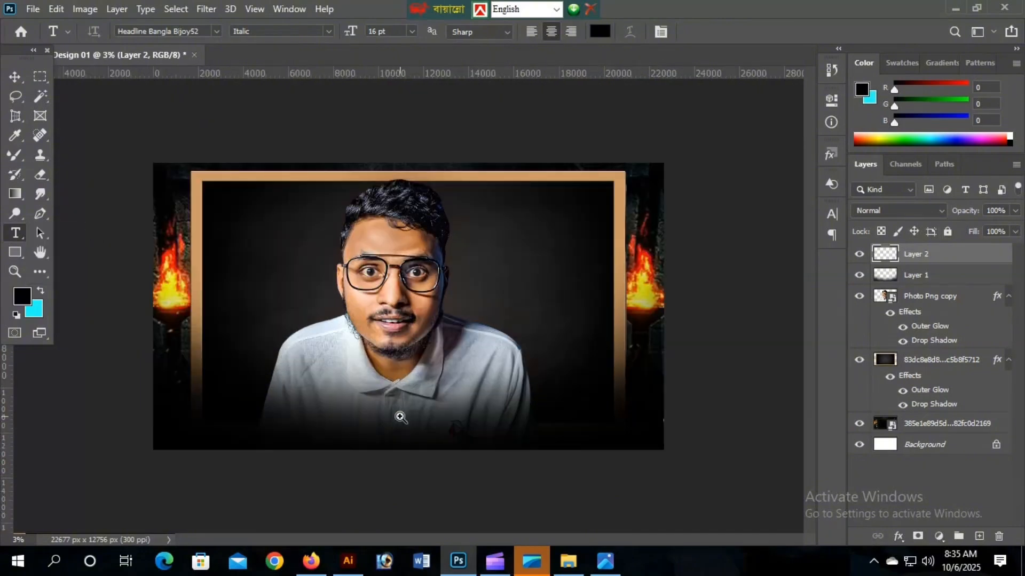
pyautogui.scroll(1, 398, 416)
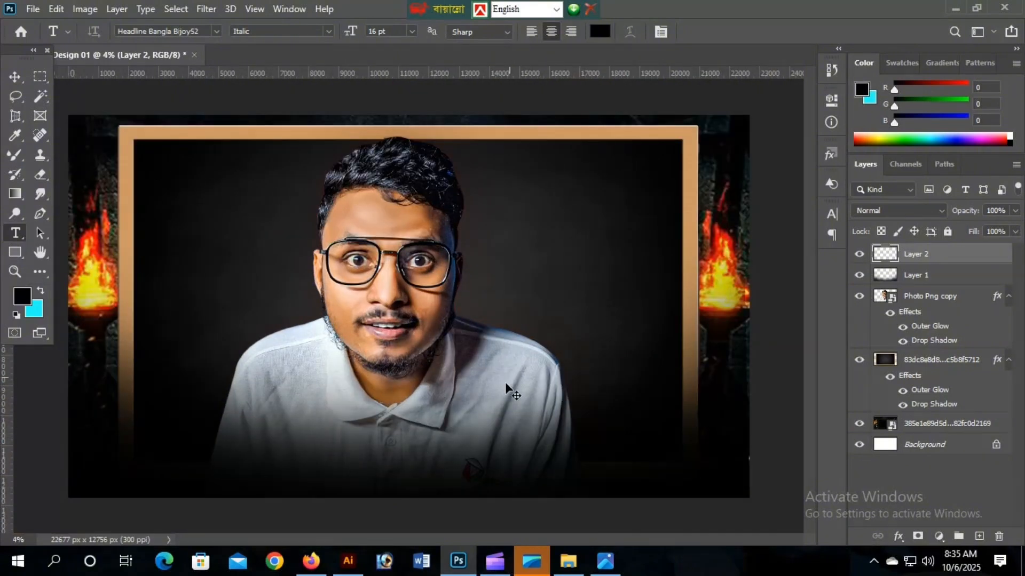
pyautogui.scroll(1, 423, 422)
pyautogui.moveTo(423, 420); pyautogui.dragTo(578, 393)
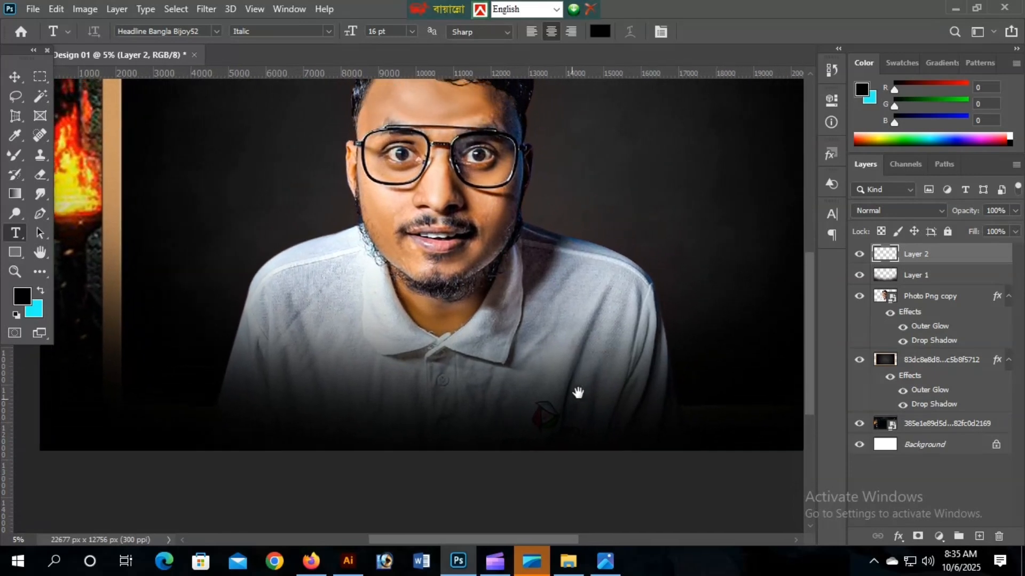
pyautogui.click(217, 31)
pyautogui.click(307, 119)
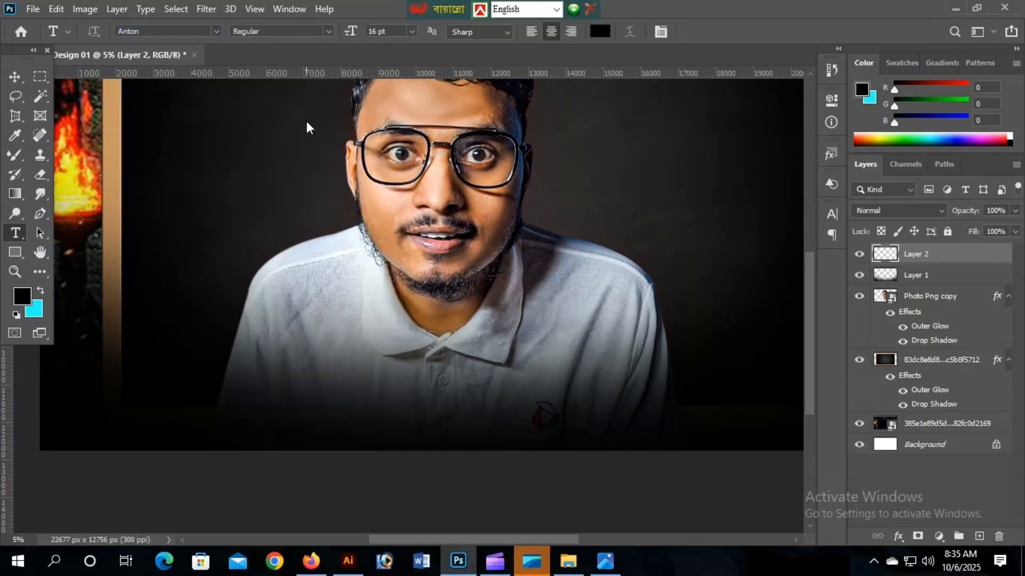
# Start a text layer over the lower shirt, set the font size to 60 pt, and delete the empty text layer
pyautogui.click(270, 404)
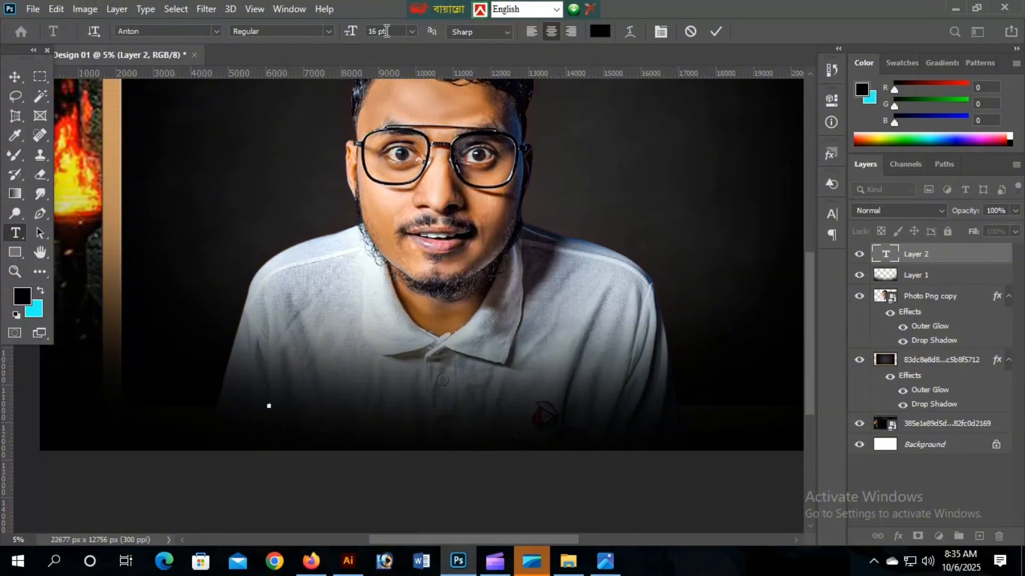
pyautogui.click(413, 32)
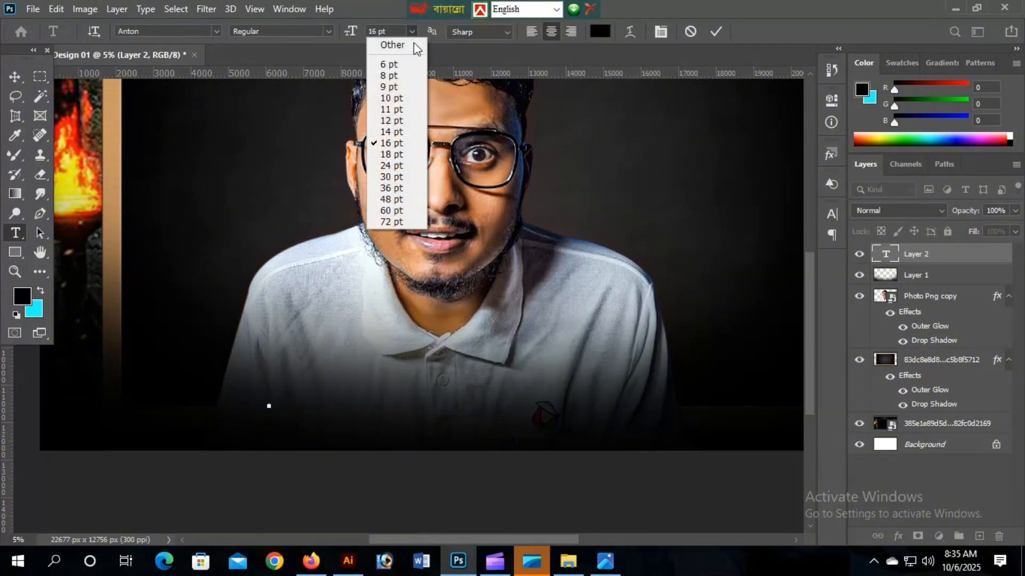
pyautogui.click(396, 176)
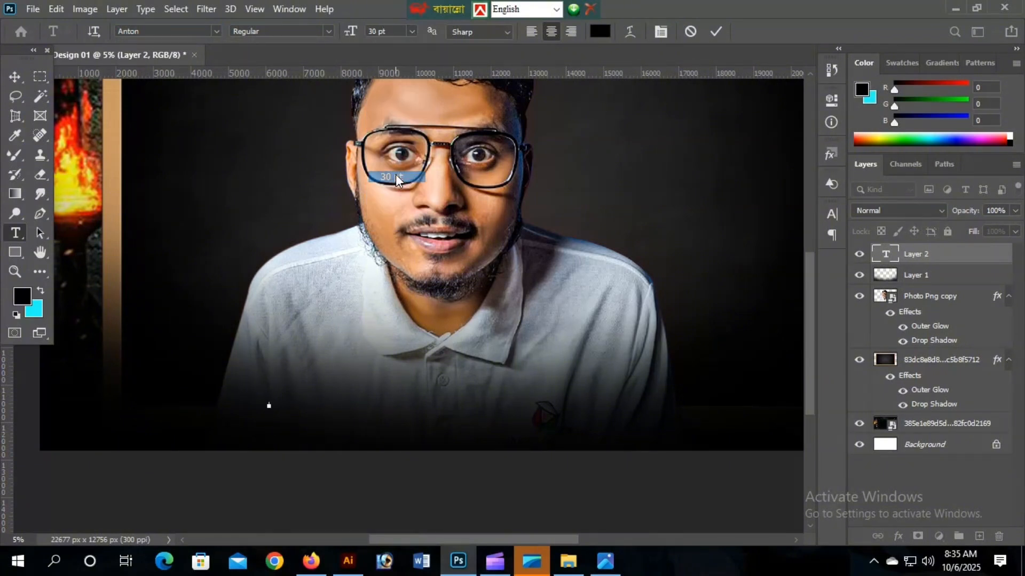
pyautogui.click(414, 31)
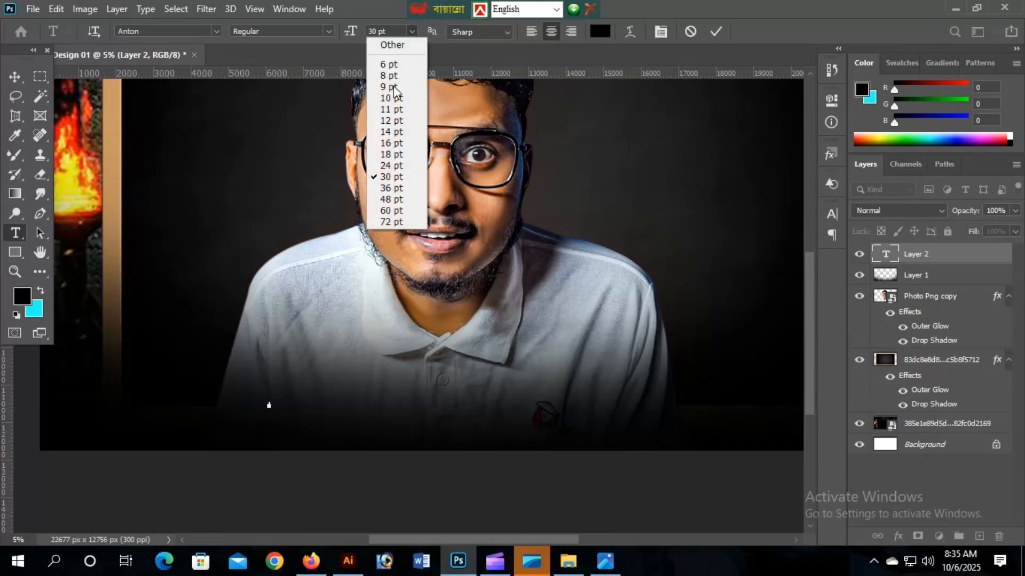
pyautogui.click(398, 211)
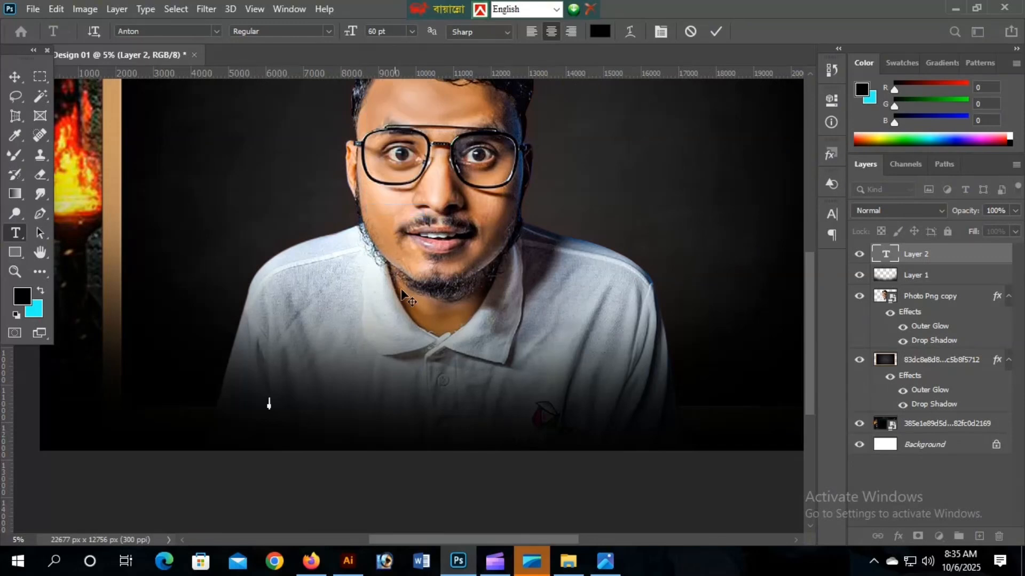
pyautogui.click(713, 33)
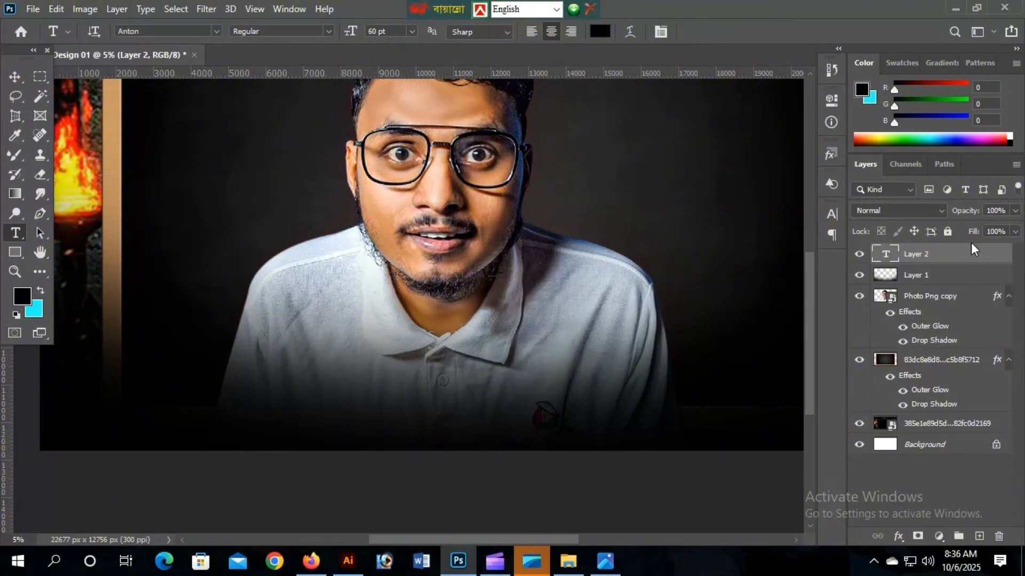
pyautogui.press('Delete')
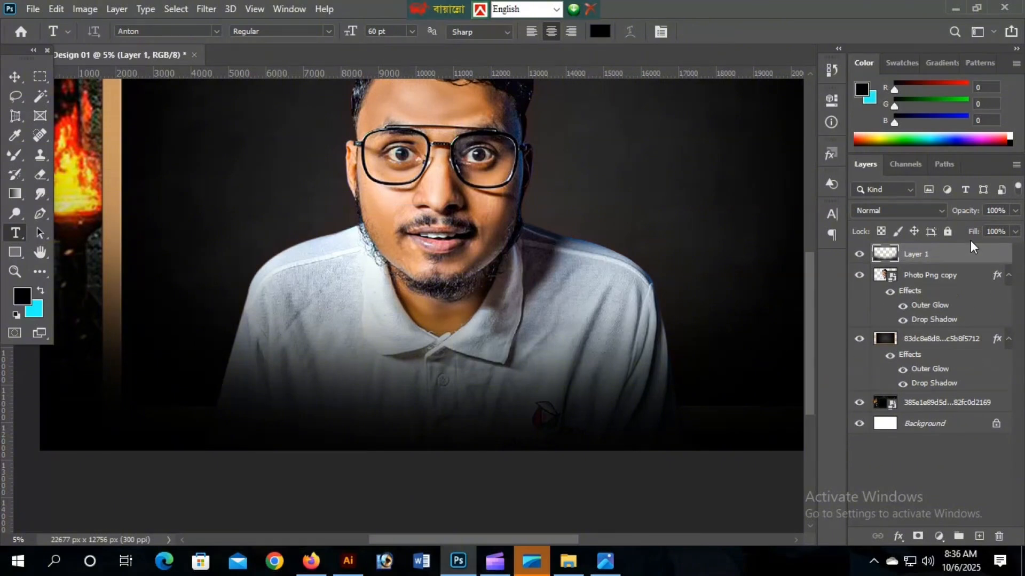
# Add a new layer and enter the text E-COMMERCE in white near the frame's lower-left corner
pyautogui.click(979, 536)
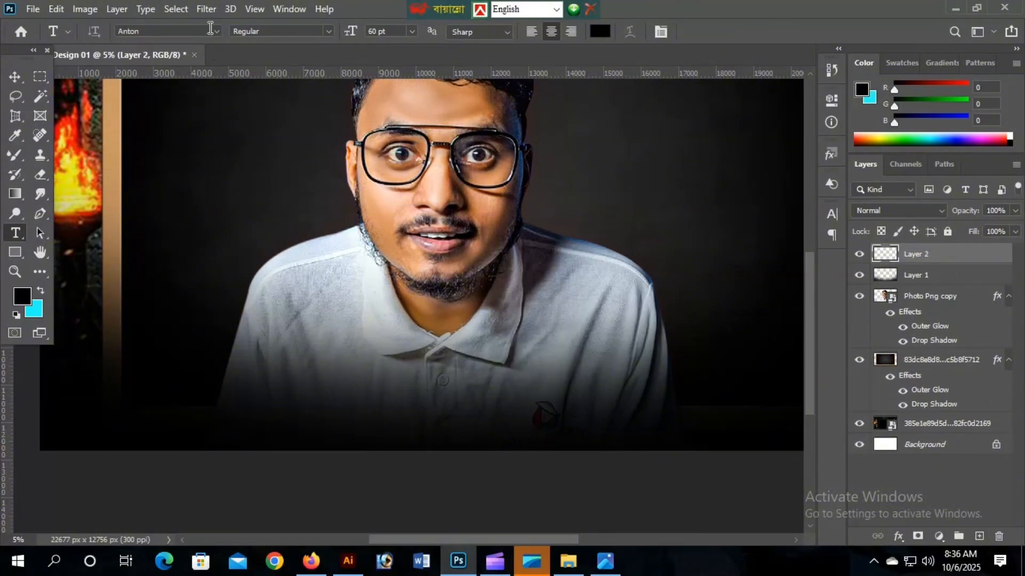
pyautogui.click(148, 378)
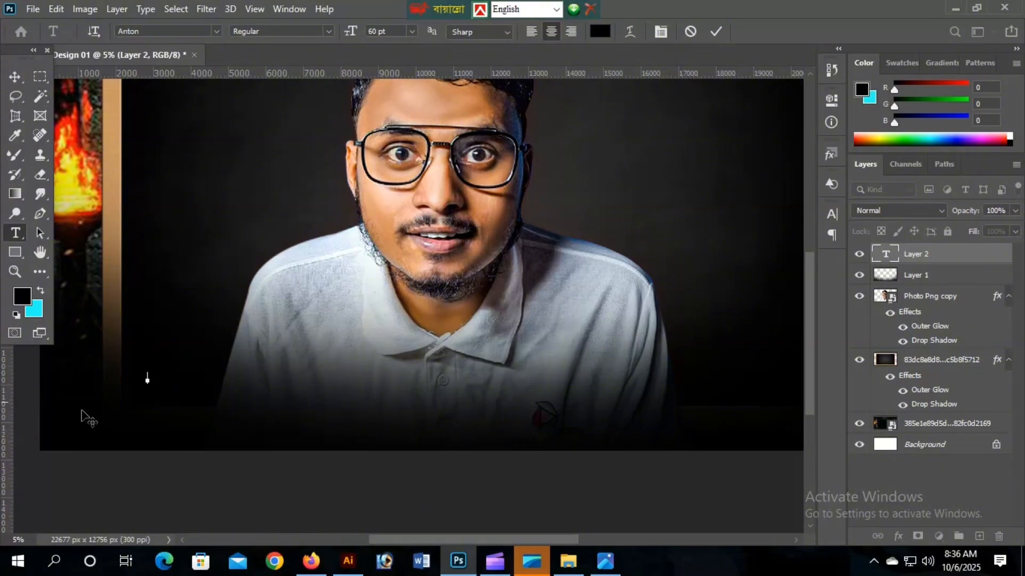
pyautogui.click(603, 28)
pyautogui.moveTo(771, 377); pyautogui.dragTo(842, 273)
pyautogui.moveTo(834, 381); pyautogui.dragTo(834, 285)
pyautogui.click(967, 280)
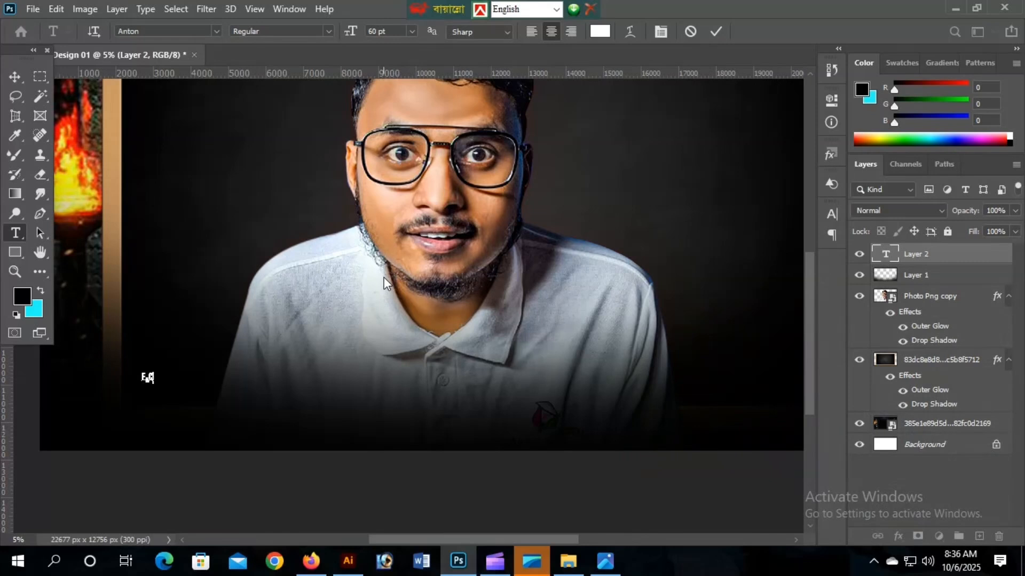
pyautogui.write('OMMERCE')
pyautogui.click(15, 76)
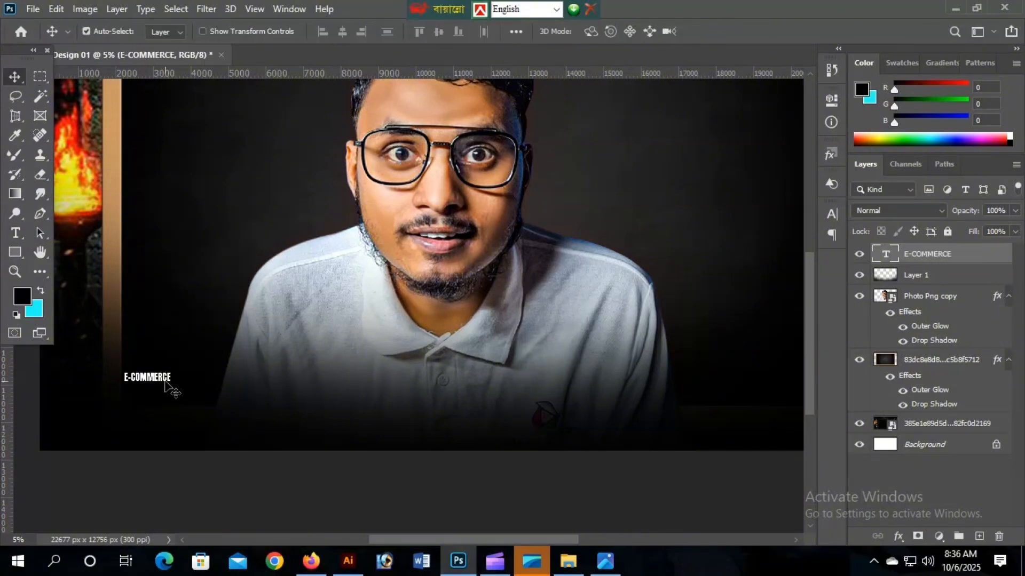
# Enlarge the E-COMMERCE text to about 663% and move it onto the dark area across the lower shirt
pyautogui.moveTo(163, 385); pyautogui.dragTo(374, 380)
pyautogui.hotkey('ctrl', 't')
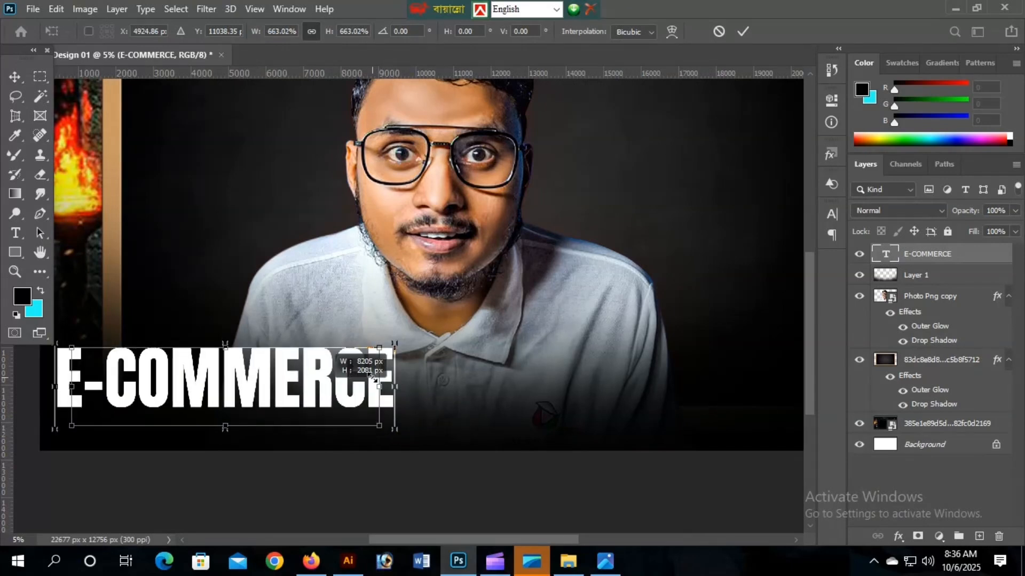
pyautogui.moveTo(304, 375); pyautogui.dragTo(378, 388)
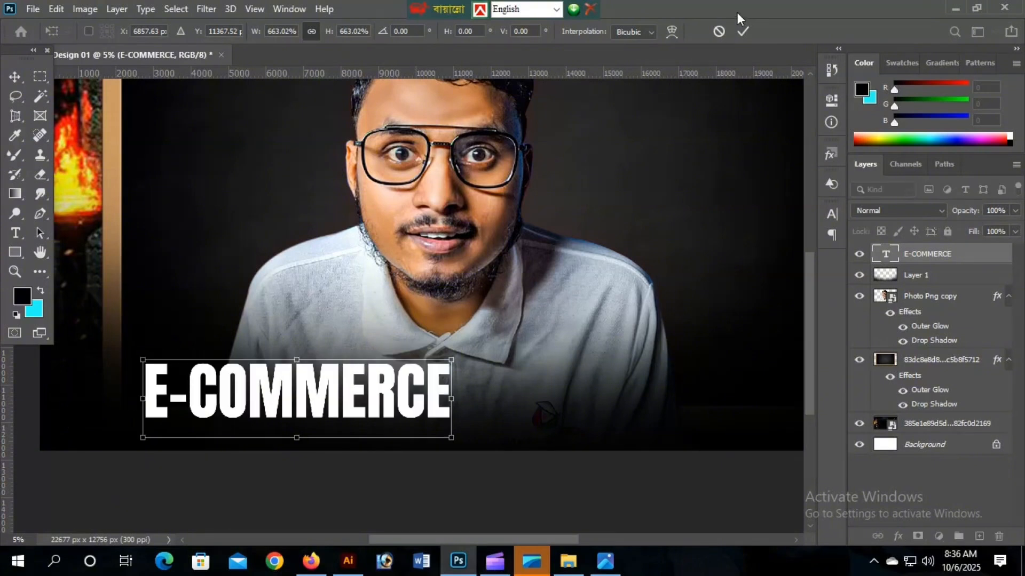
pyautogui.click(742, 31)
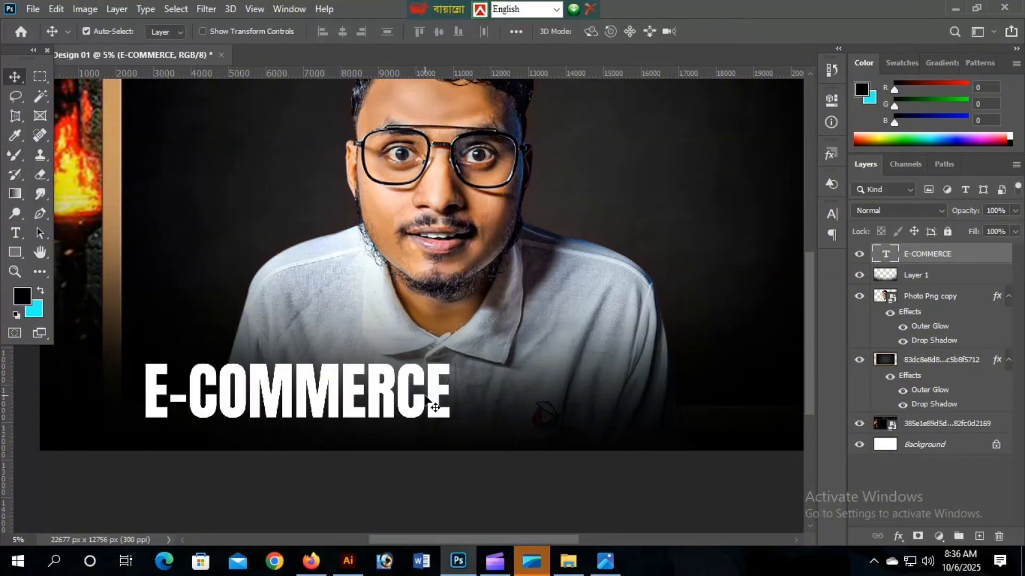
# Move the E-COMMERCE text up and left toward the frame's lower-left corner and set its font to Arial Bold
pyautogui.moveTo(412, 398); pyautogui.dragTo(391, 395)
pyautogui.moveTo(484, 368); pyautogui.dragTo(367, 380)
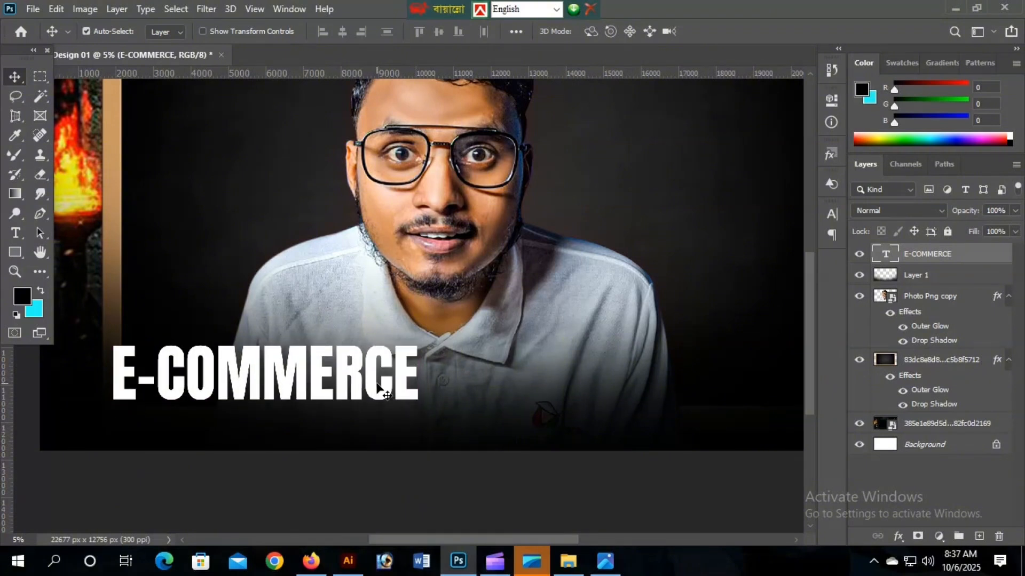
pyautogui.doubleClick(387, 395)
pyautogui.click(215, 31)
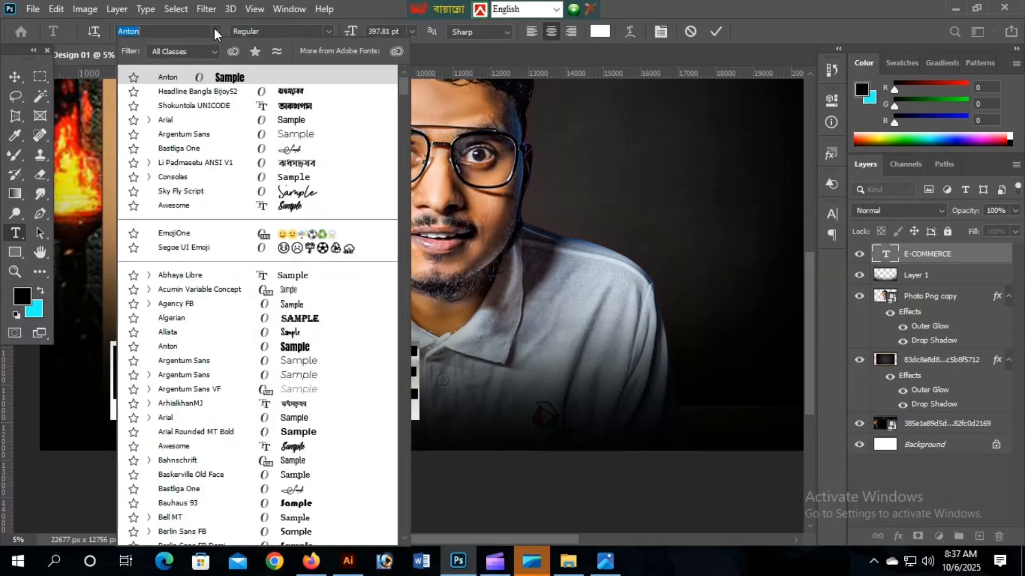
pyautogui.click(297, 120)
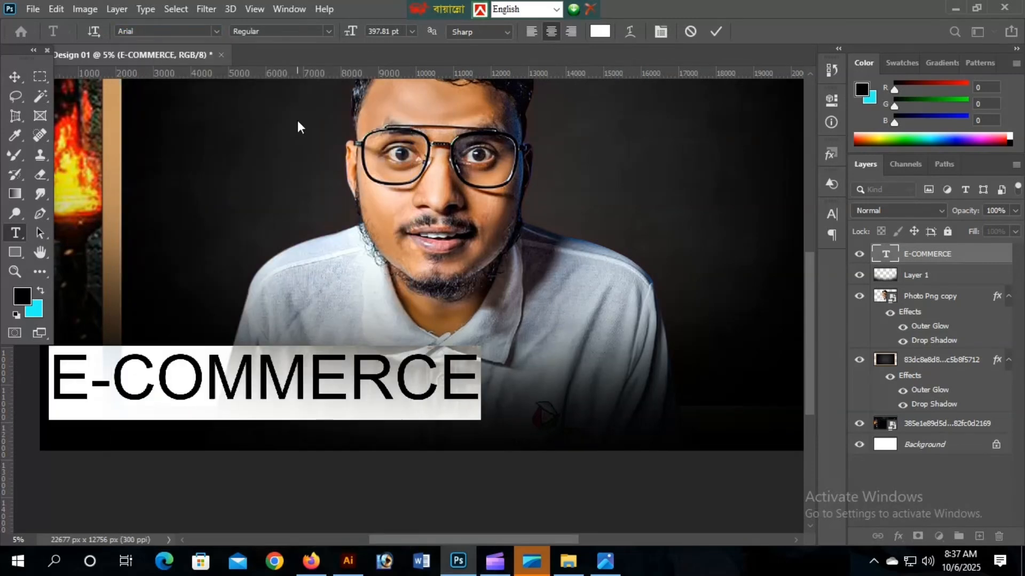
pyautogui.click(328, 26)
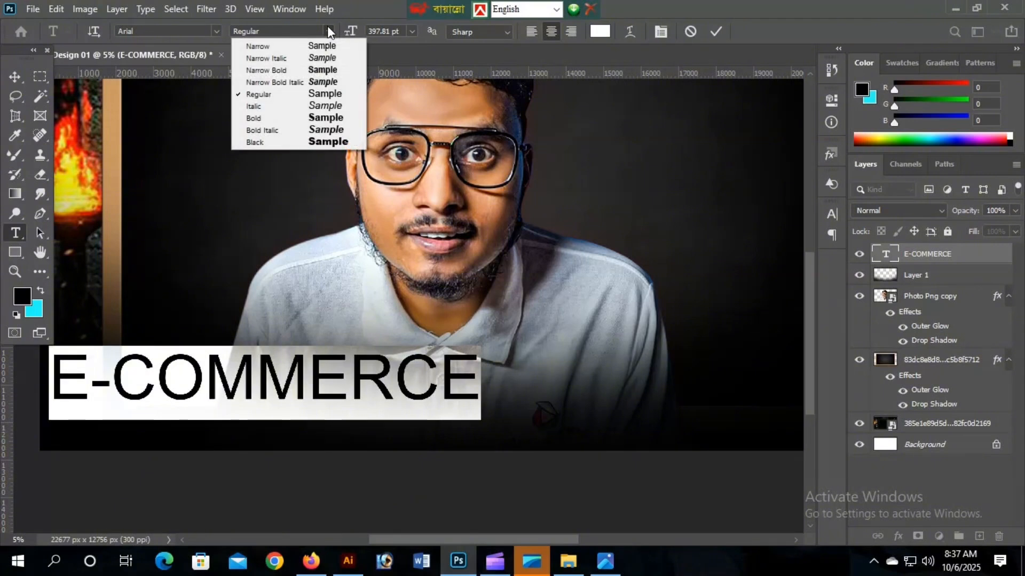
pyautogui.click(321, 118)
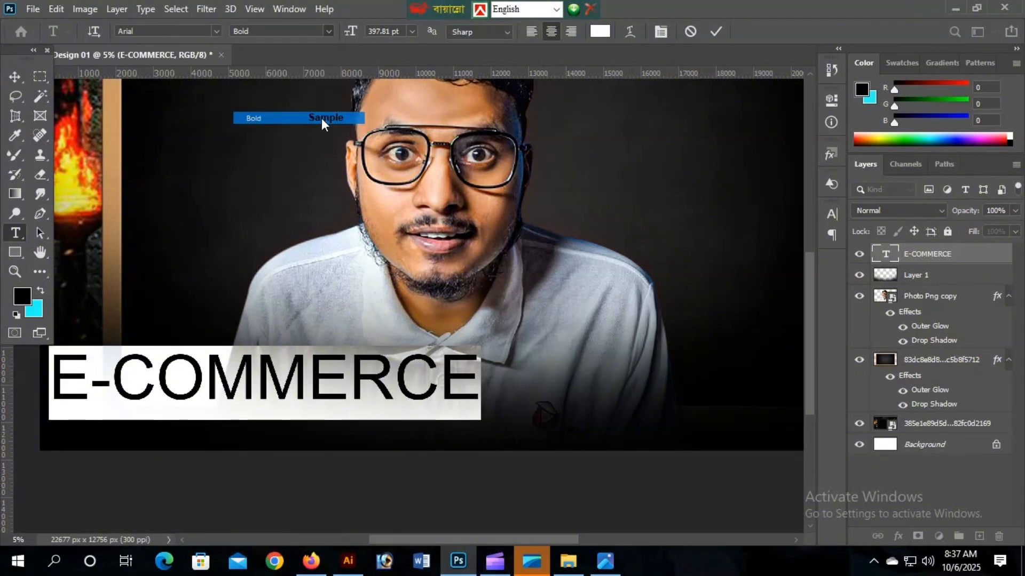
pyautogui.click(715, 31)
pyautogui.press('v')
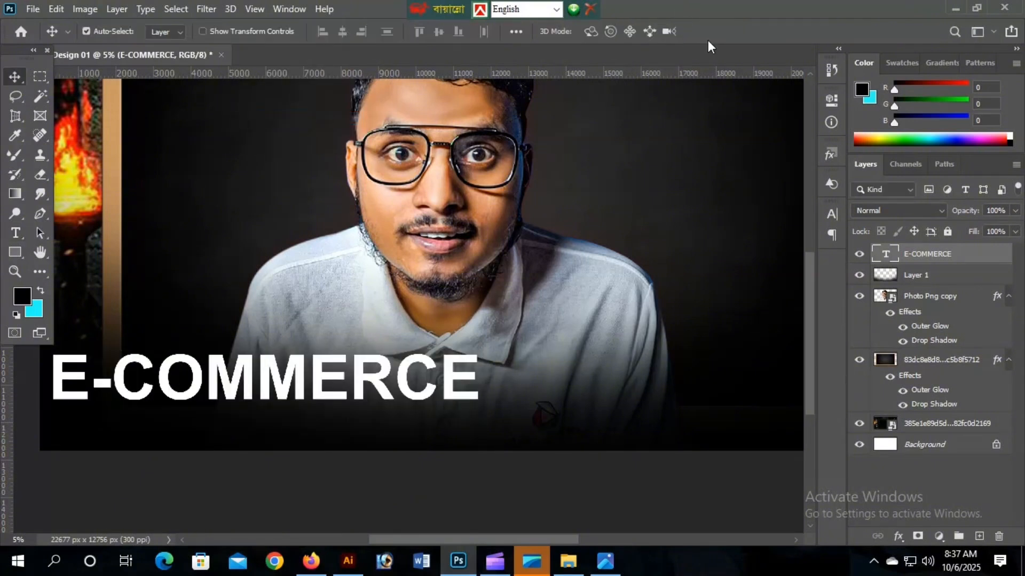
# Shift the E-COMMERCE text slightly right and scale it down proportionally about its center to start near the frame's left edge
pyautogui.moveTo(327, 335); pyautogui.dragTo(343, 335)
pyautogui.hotkey('ctrl', 't')
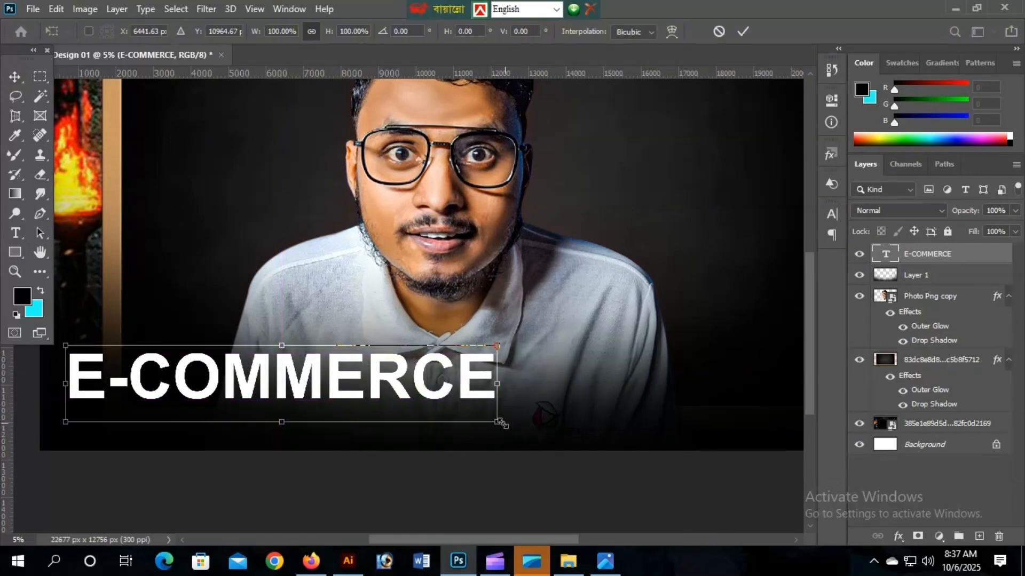
pyautogui.moveTo(474, 420); pyautogui.dragTo(415, 354)
pyautogui.press('Return')
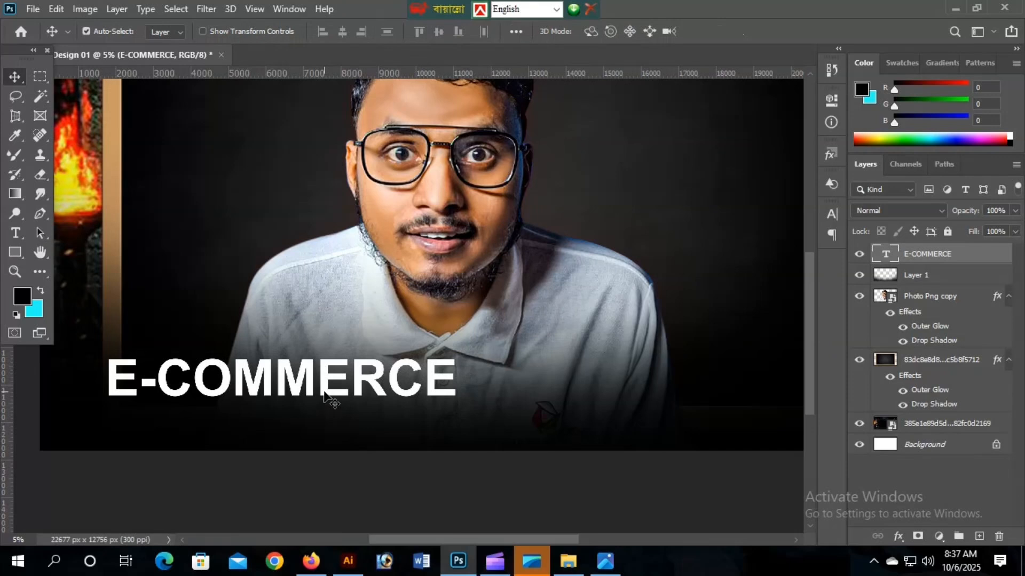
# Stretch the E-COMMERCE text's height to 128.75% without changing its width, and move it slightly up over the shirt
pyautogui.hotkey('ctrl', 't')
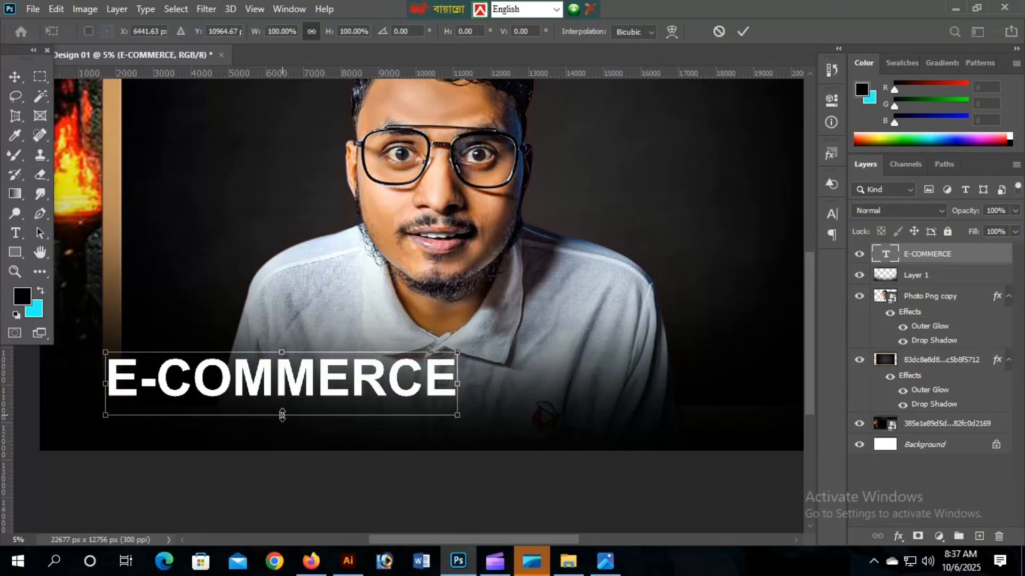
pyautogui.moveTo(281, 421); pyautogui.dragTo(281, 425)
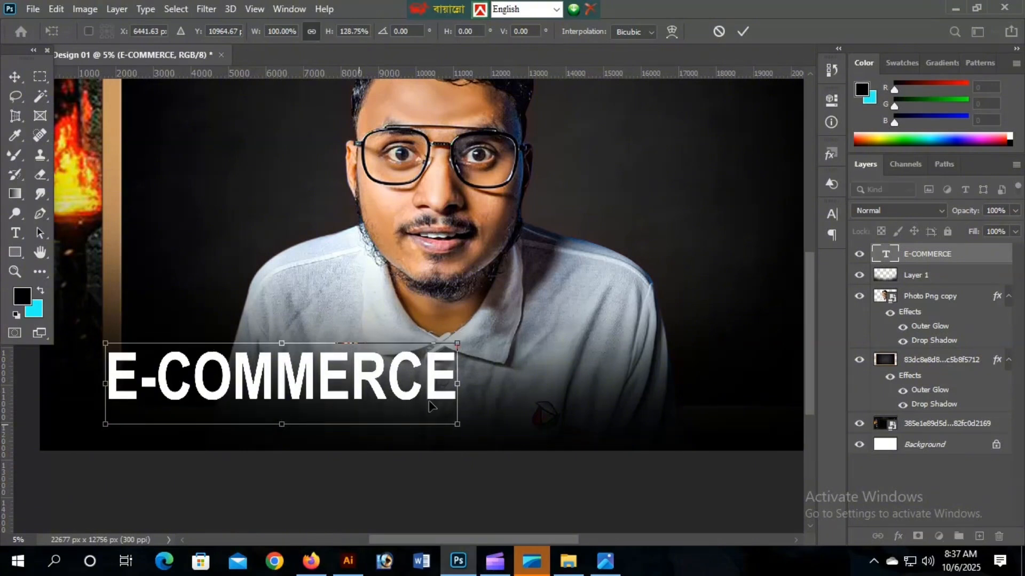
pyautogui.click(742, 31)
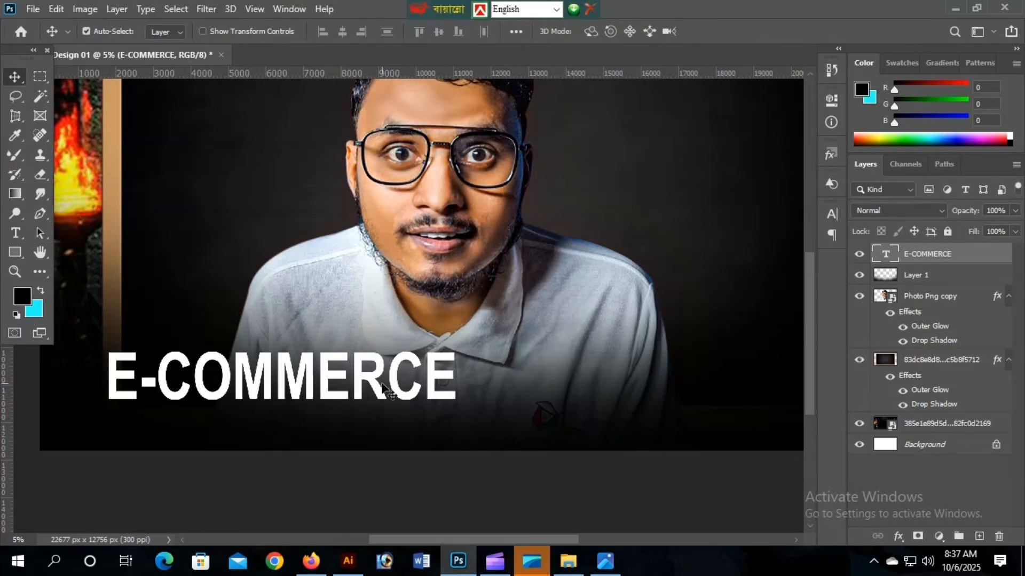
pyautogui.moveTo(367, 389); pyautogui.dragTo(365, 358)
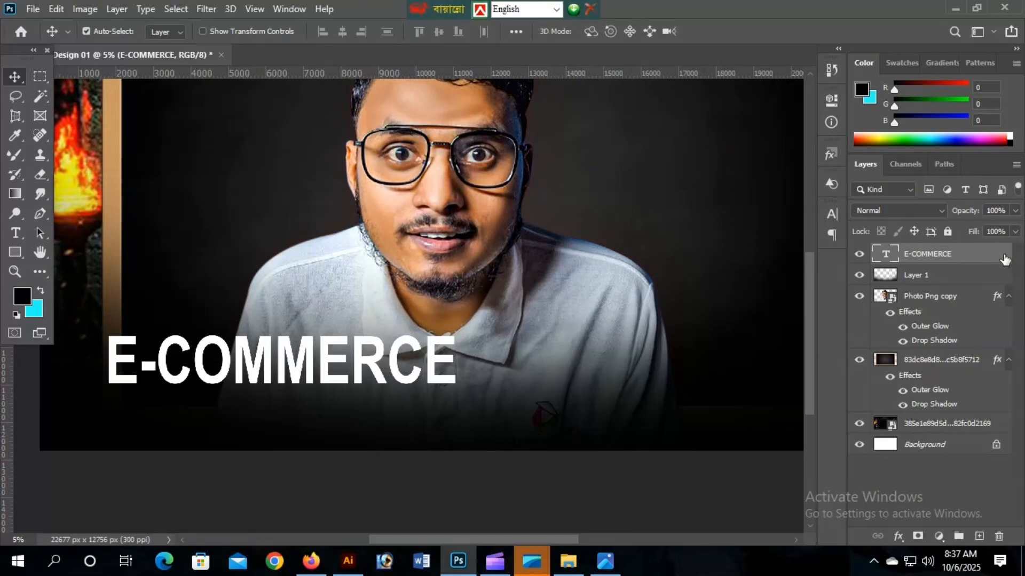
# Duplicate the E-COMMERCE text layer and enable a Color Overlay effect on the lower original
pyautogui.press('ctrl')
pyautogui.hotkey('ctrl', 'j')
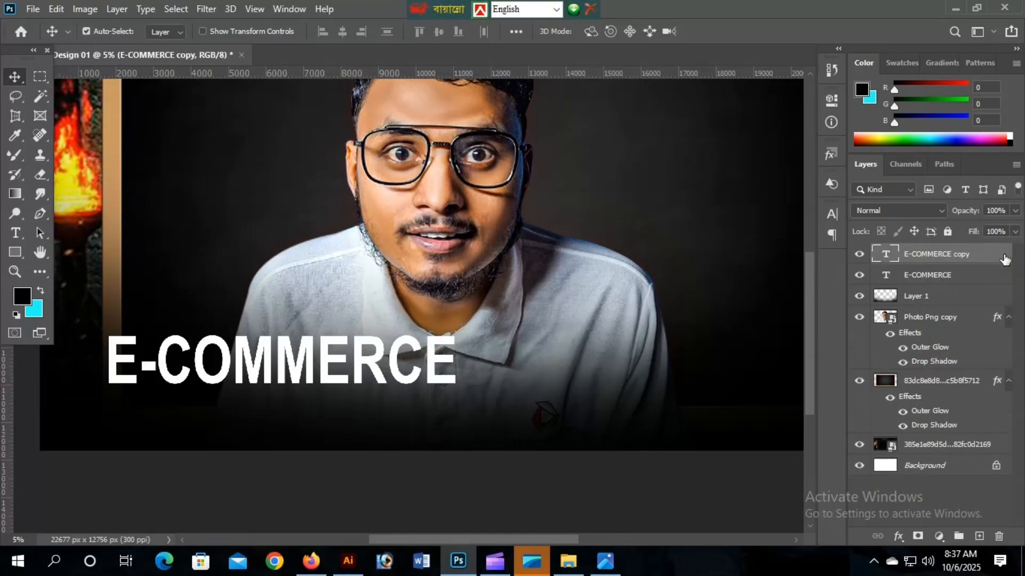
pyautogui.click(963, 277)
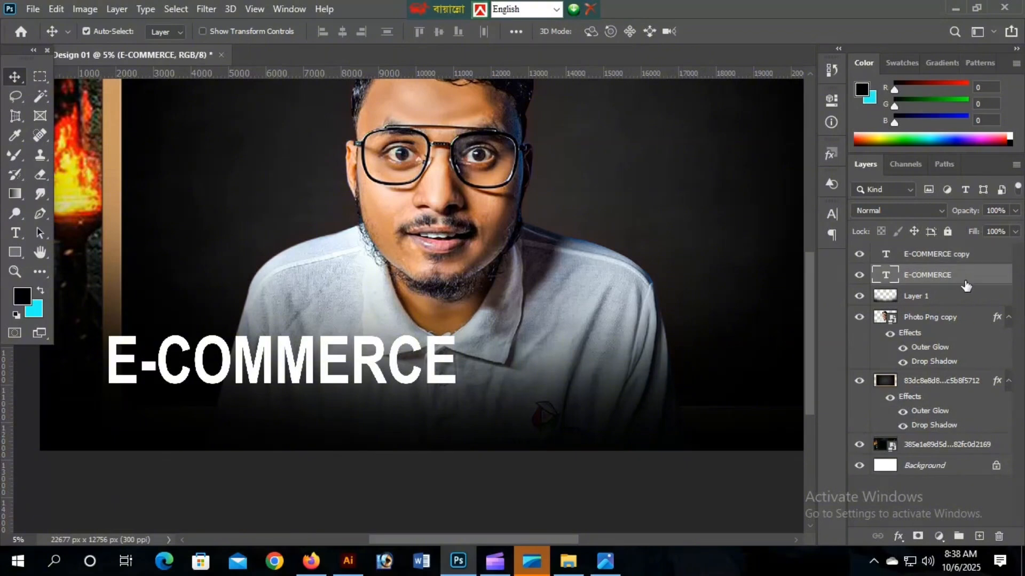
pyautogui.doubleClick(1003, 279)
pyautogui.moveTo(626, 93); pyautogui.dragTo(830, 84)
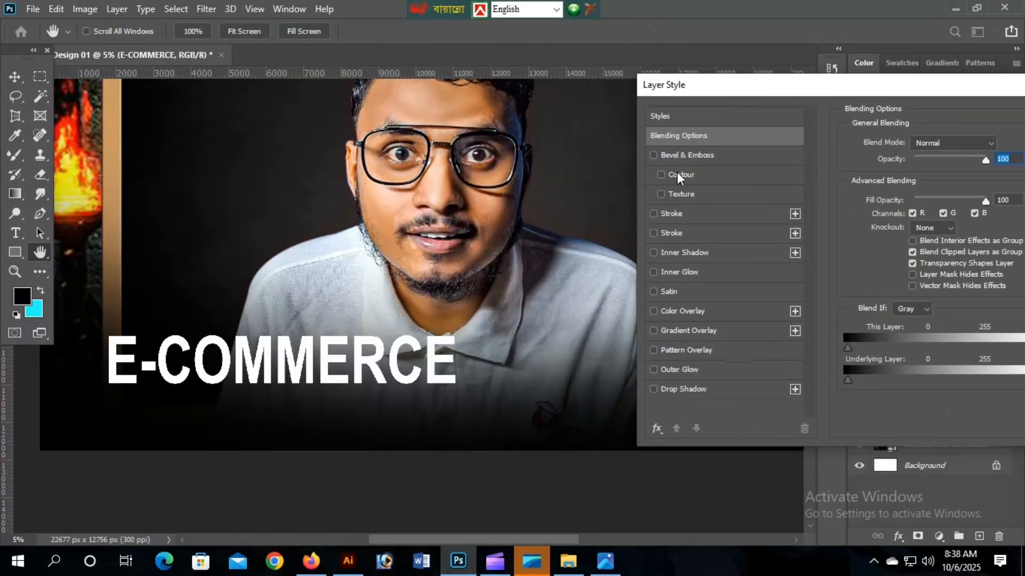
pyautogui.click(687, 314)
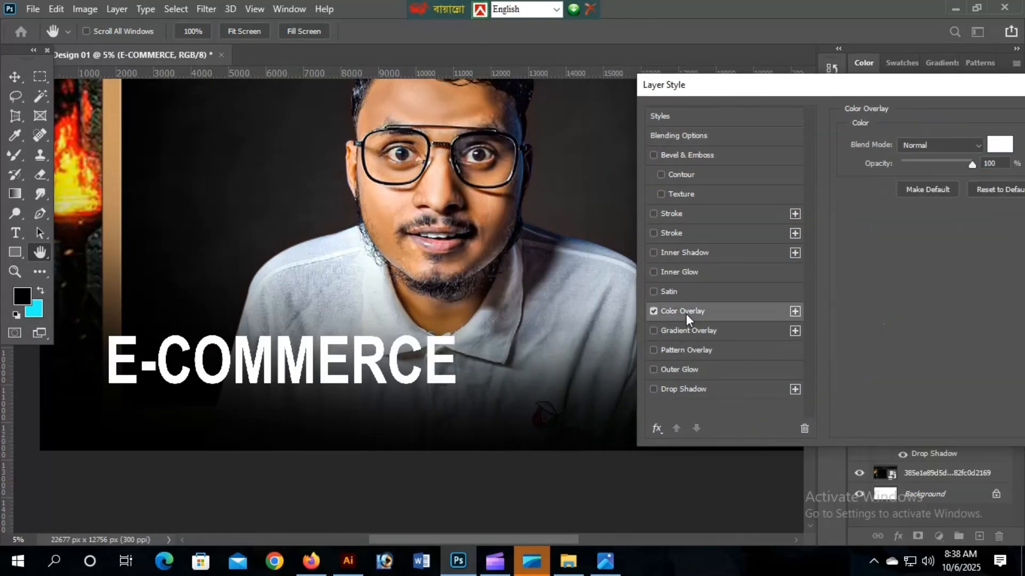
# Set the Color Overlay to red c30000, apply it, and offset the red text slightly down and right behind the white copy
pyautogui.click(999, 145)
pyautogui.moveTo(782, 350); pyautogui.dragTo(606, 510)
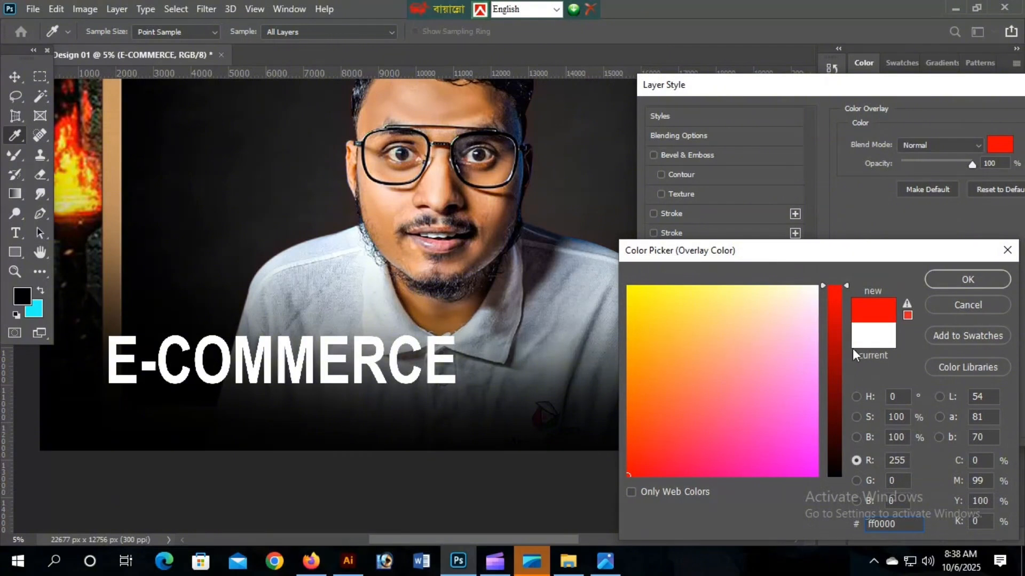
pyautogui.click(834, 330)
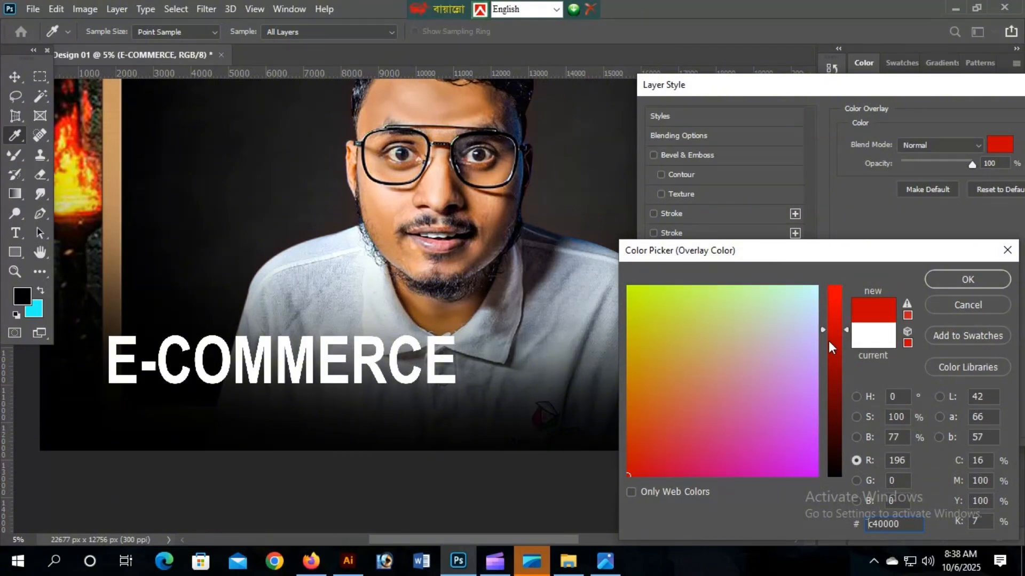
pyautogui.click(834, 331)
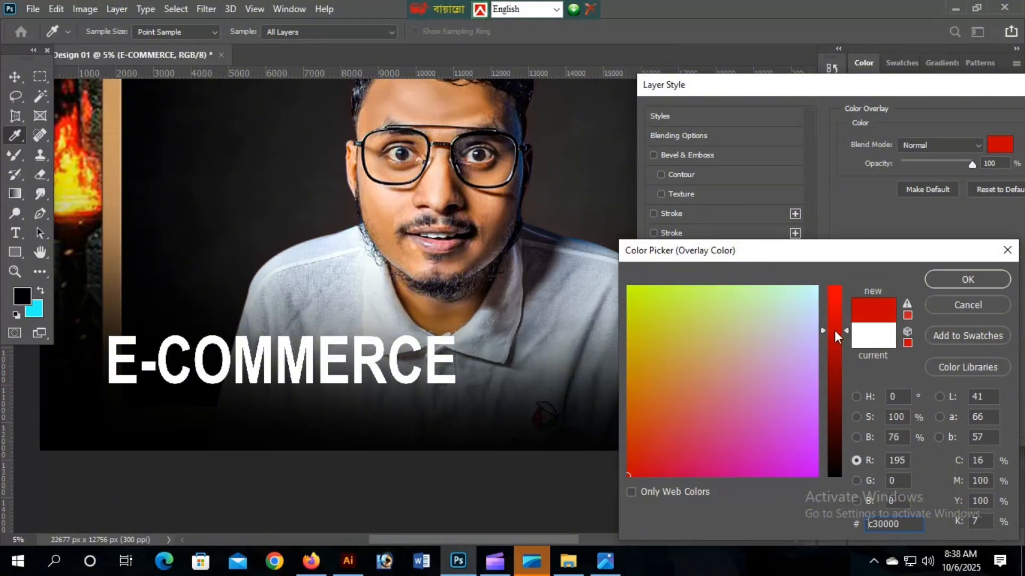
pyautogui.click(977, 277)
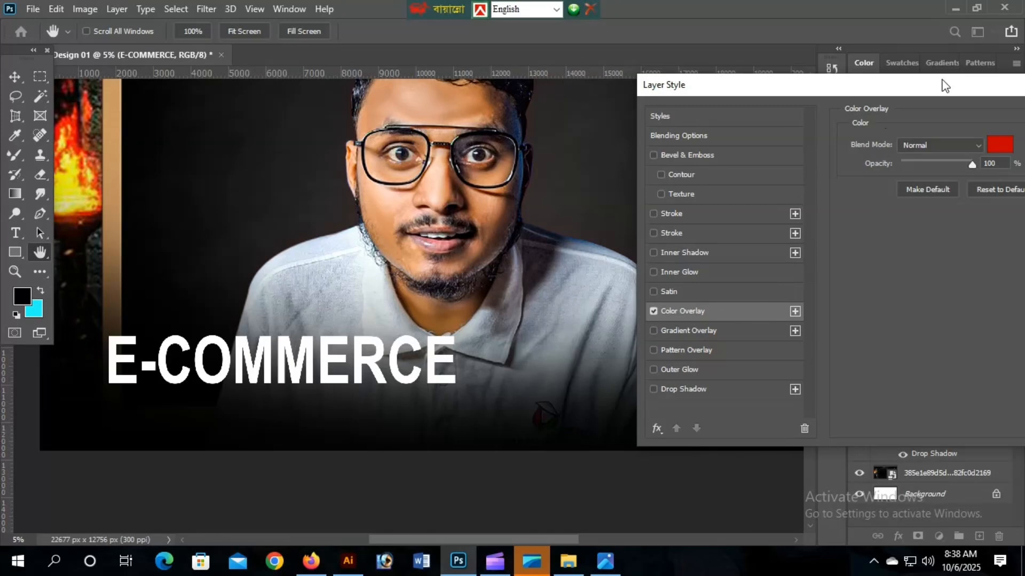
pyautogui.moveTo(939, 84); pyautogui.dragTo(746, 99)
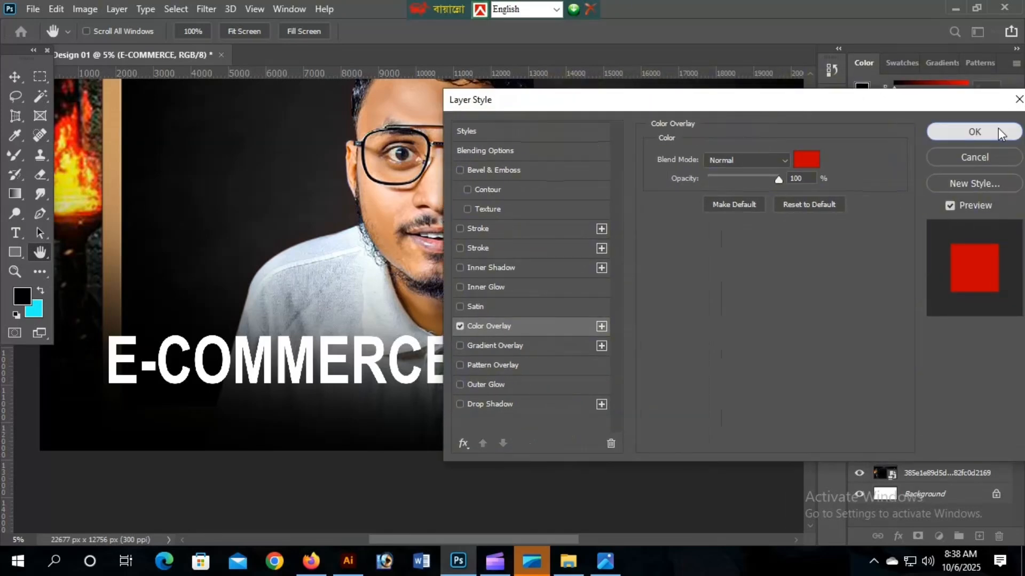
pyautogui.click(997, 128)
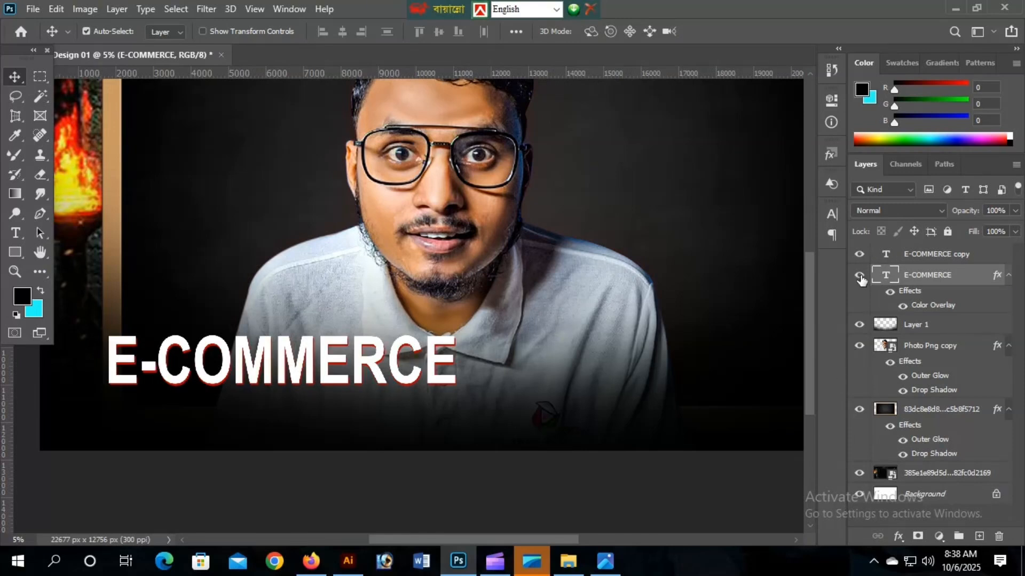
# Toggle the visibility of the two E-COMMERCE layers to compare the white text with and without its red duplicate
pyautogui.click(860, 255)
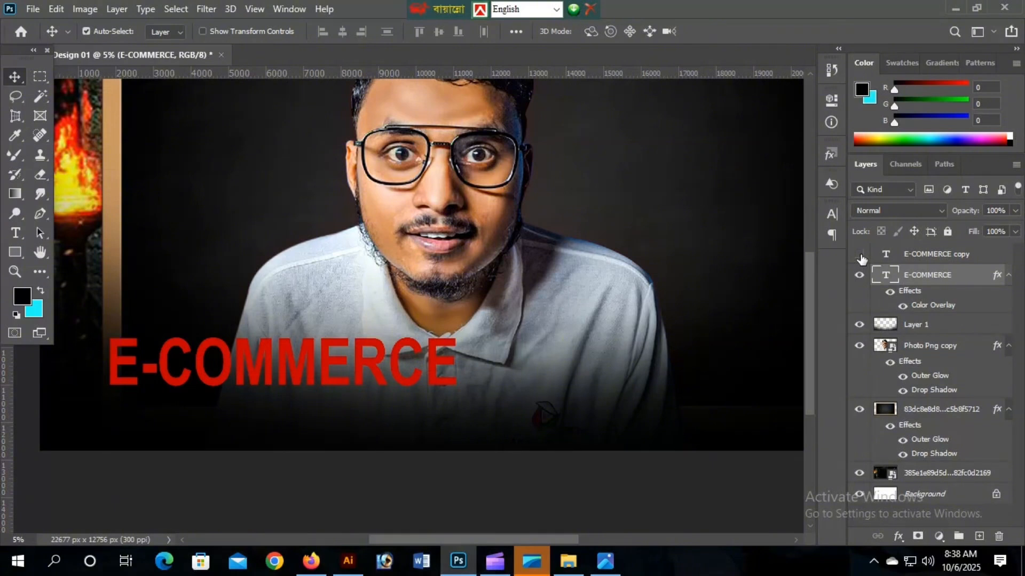
pyautogui.click(859, 255)
pyautogui.click(859, 275)
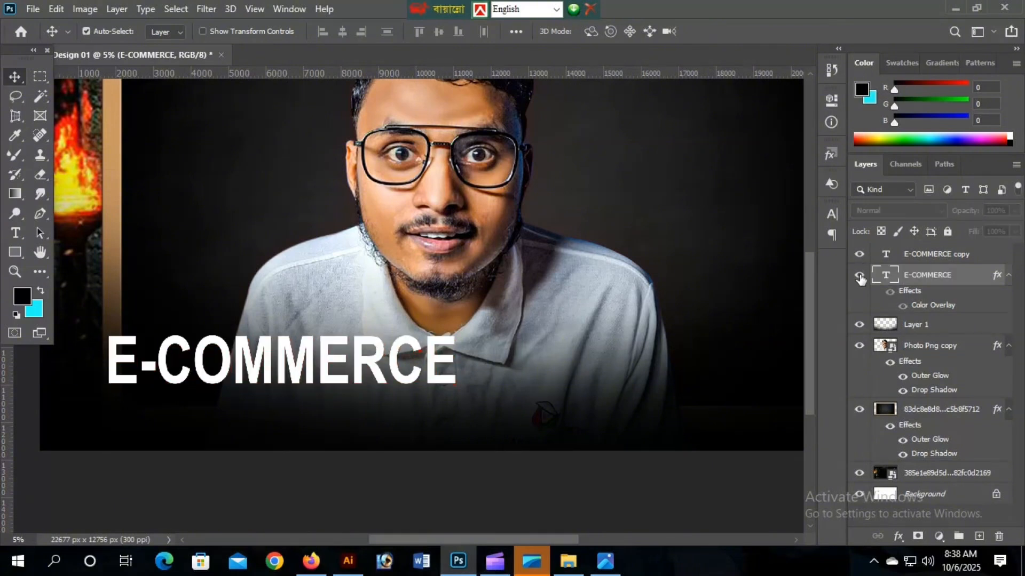
pyautogui.click(859, 275)
pyautogui.click(859, 255)
pyautogui.click(860, 254)
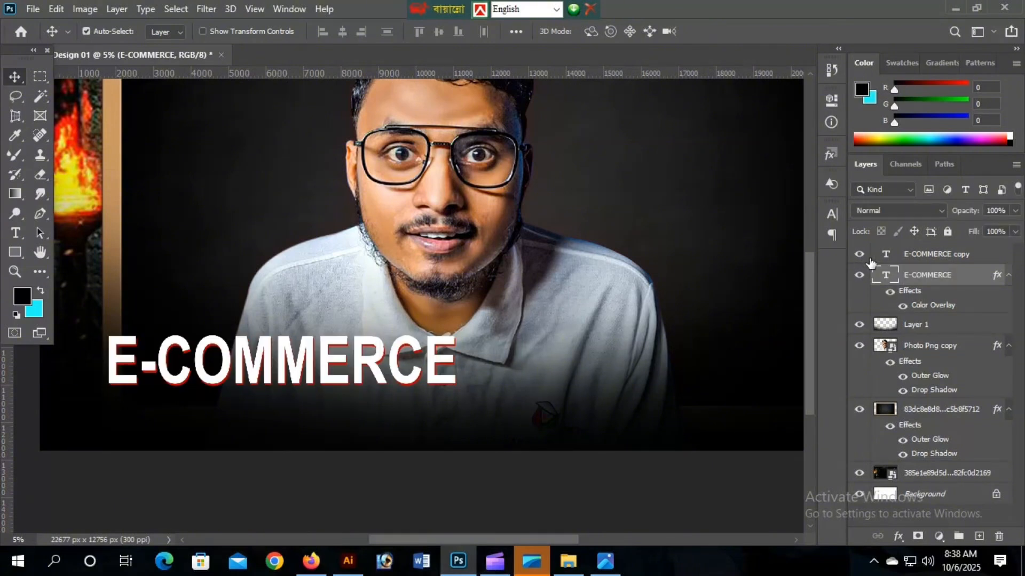
pyautogui.click(962, 257)
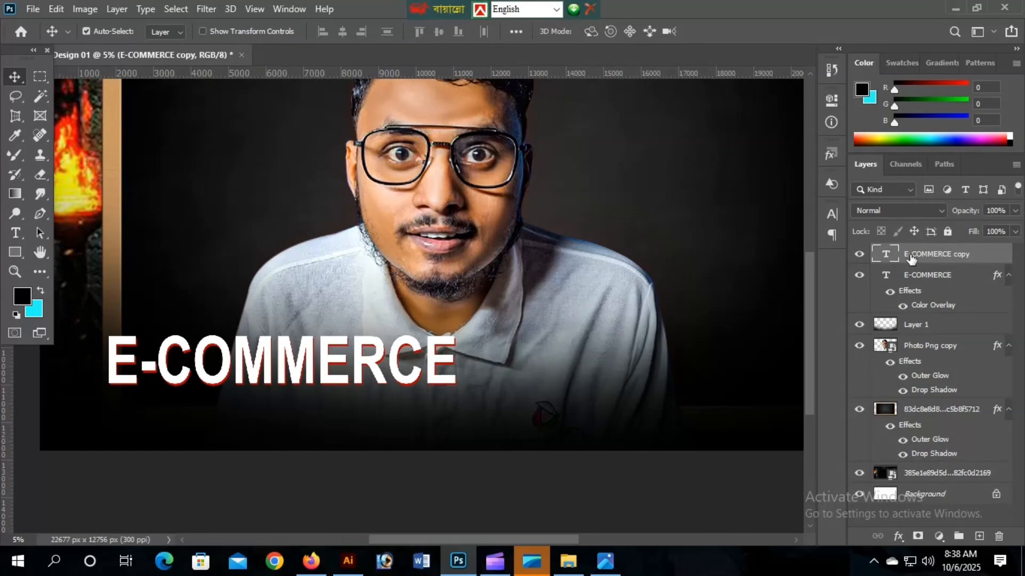
pyautogui.click(860, 254)
pyautogui.click(860, 254)
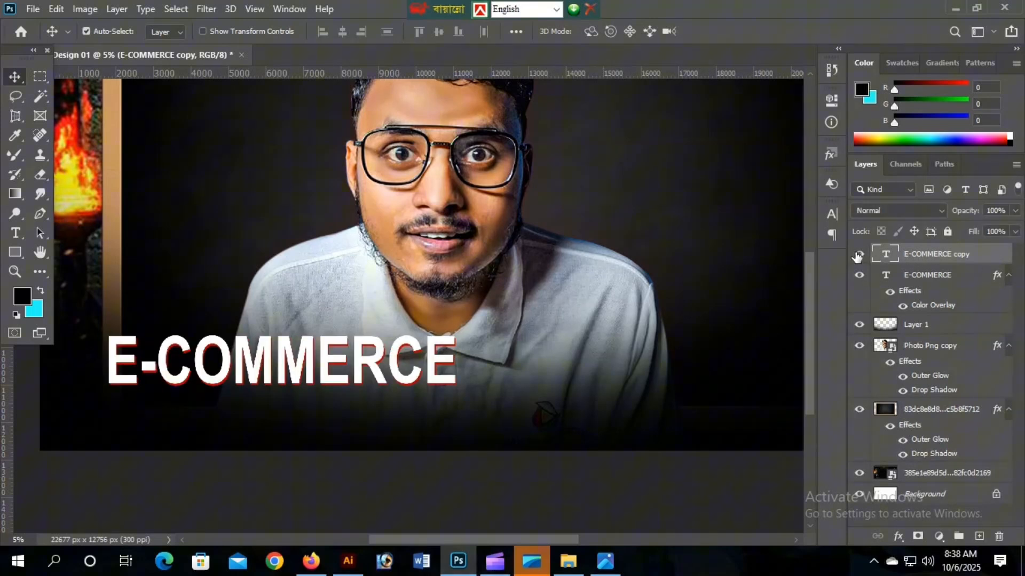
# Open the layer style of the upper E-COMMERCE copy and enable Bevel & Emboss with its Contour option
pyautogui.doubleClick(1002, 258)
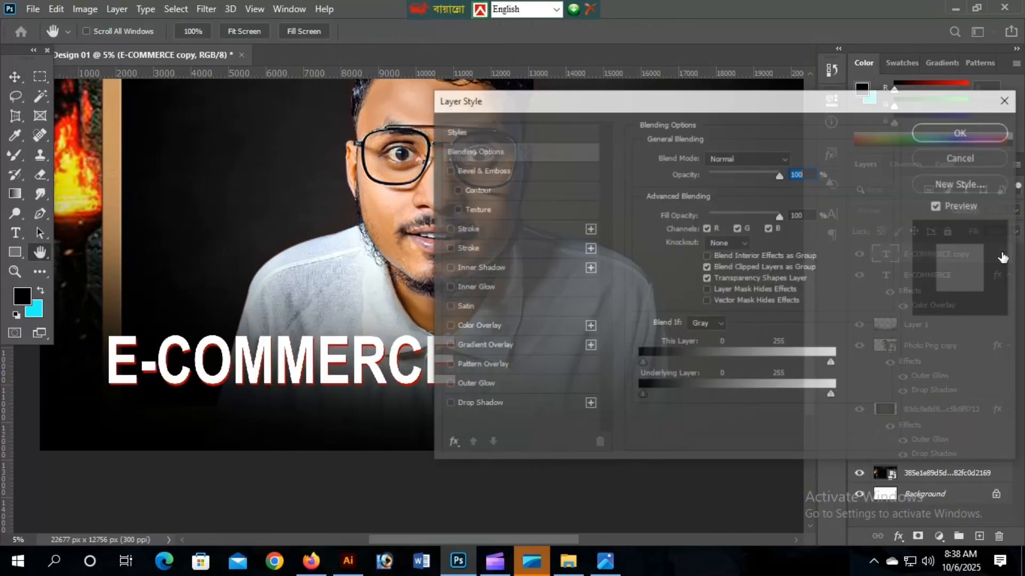
pyautogui.moveTo(651, 104); pyautogui.dragTo(867, 126)
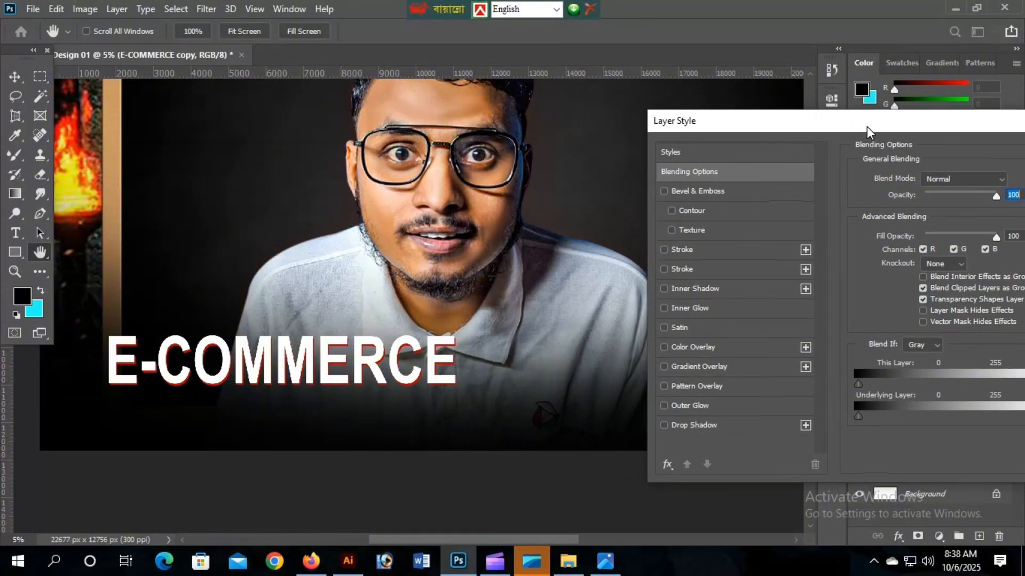
pyautogui.click(664, 191)
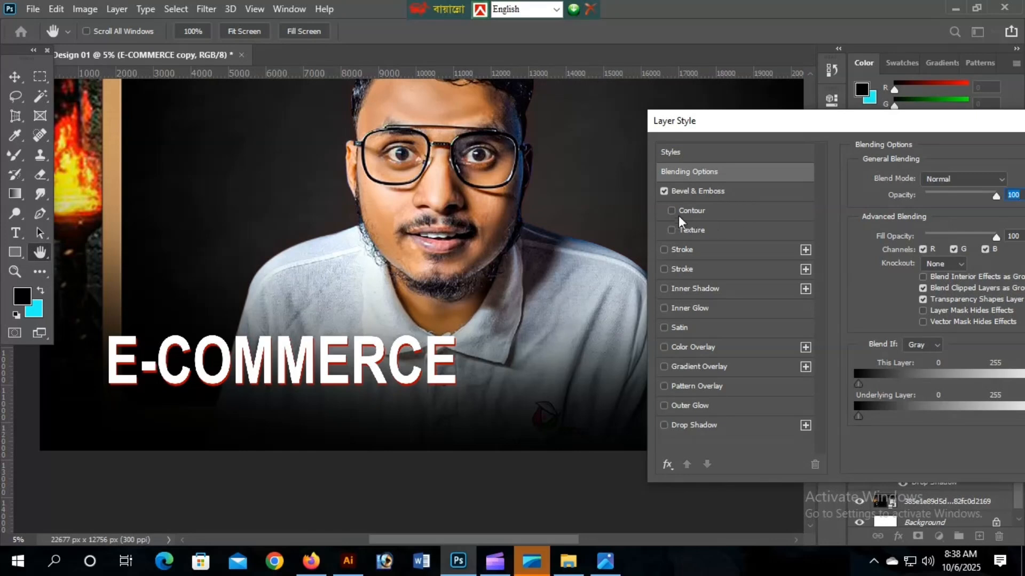
pyautogui.click(772, 194)
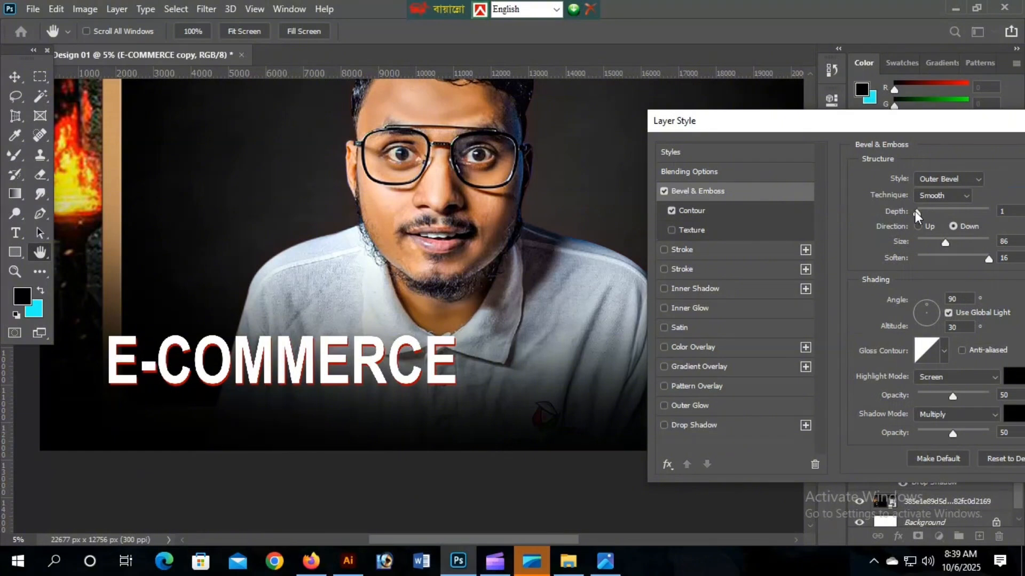
pyautogui.moveTo(937, 124); pyautogui.dragTo(774, 108)
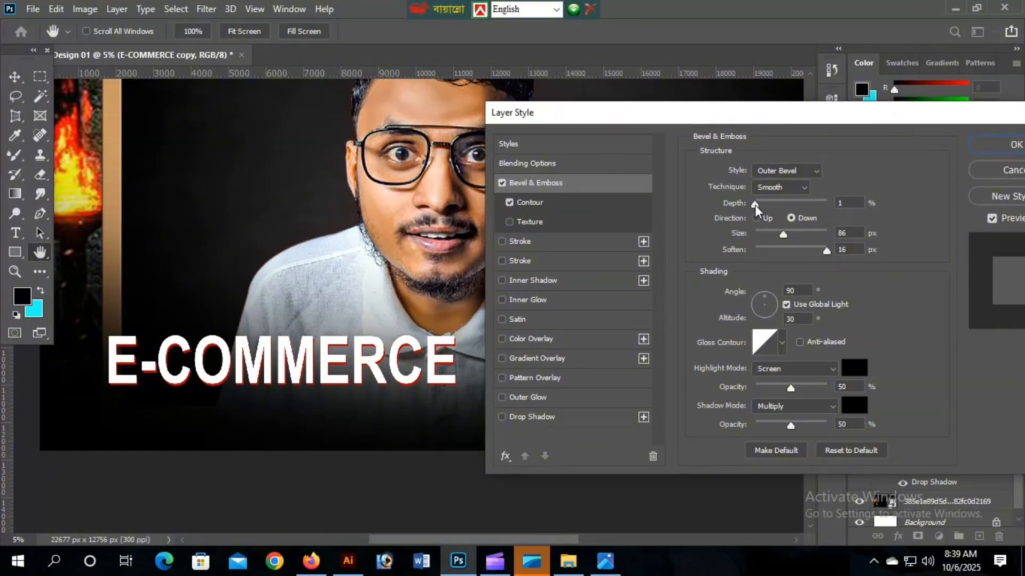
# Set the bevel to Inner Bevel with direction Up, depth 53%, size 120 px and soften 14 px
pyautogui.moveTo(754, 205); pyautogui.dragTo(770, 196)
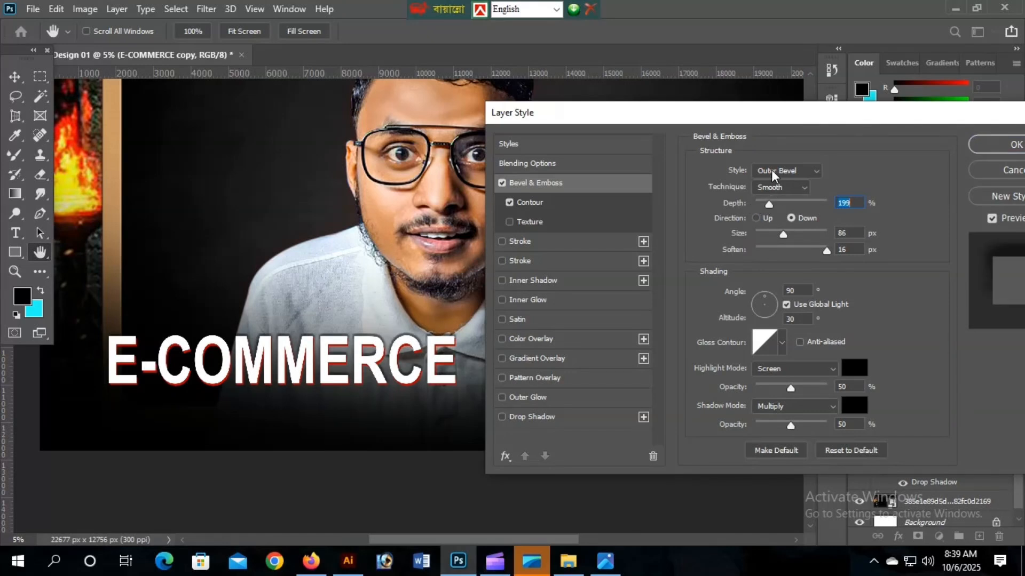
pyautogui.click(771, 169)
pyautogui.click(776, 192)
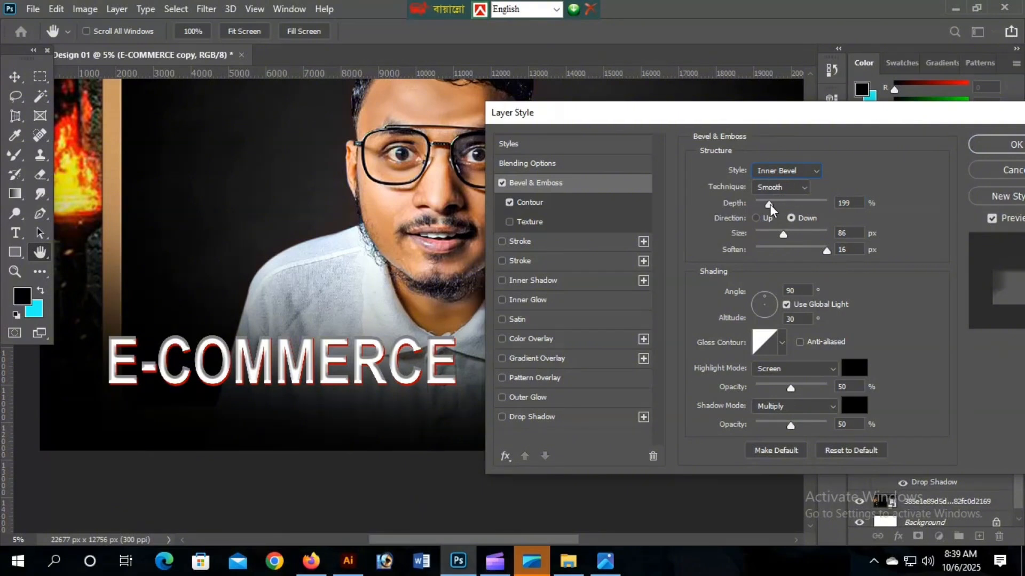
pyautogui.moveTo(769, 204); pyautogui.dragTo(758, 210)
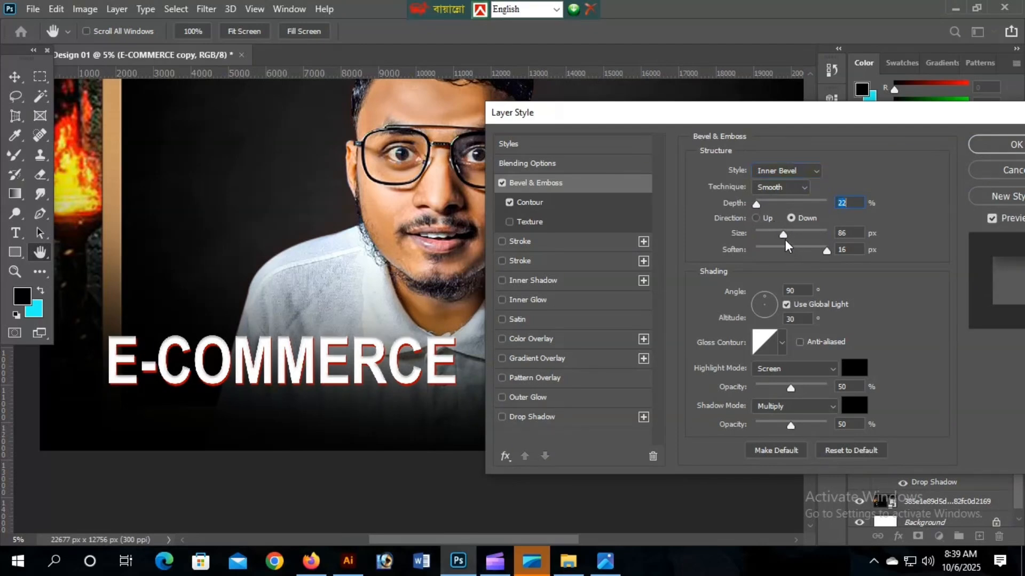
pyautogui.click(754, 219)
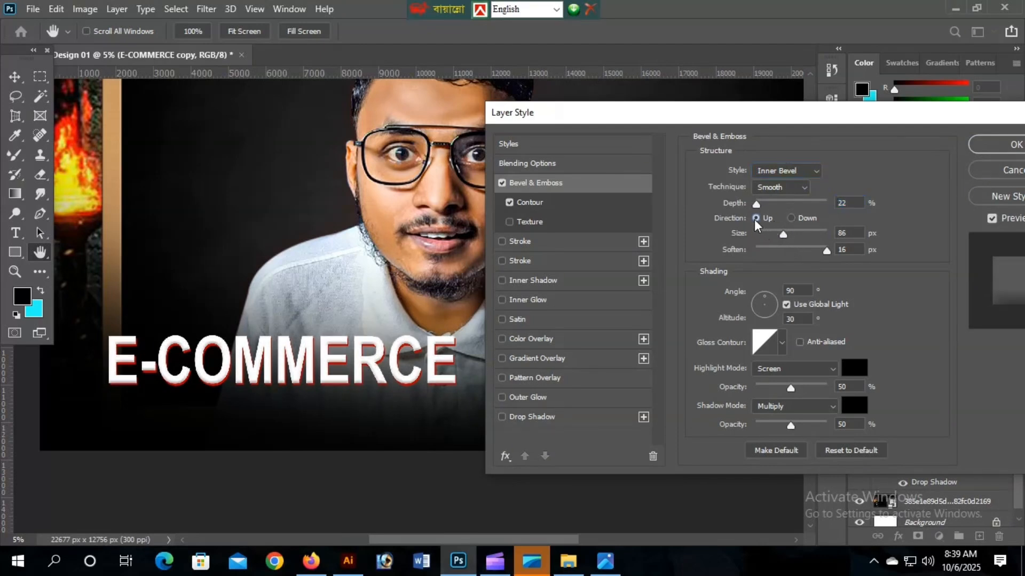
pyautogui.moveTo(785, 237)
pyautogui.mouseDown()
pyautogui.moveTo(813, 236)
pyautogui.moveTo(781, 232)
pyautogui.moveTo(797, 235)
pyautogui.mouseUp()
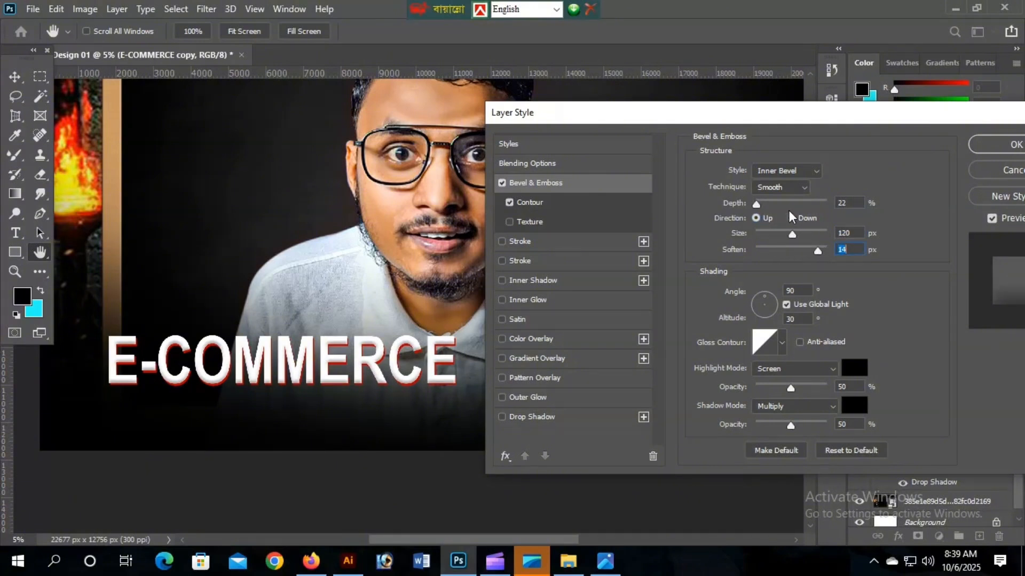
pyautogui.moveTo(762, 204); pyautogui.dragTo(760, 204)
# Try the Emboss style at 126% depth, and return to Inner Bevel with a depth of 43%
pyautogui.click(769, 170)
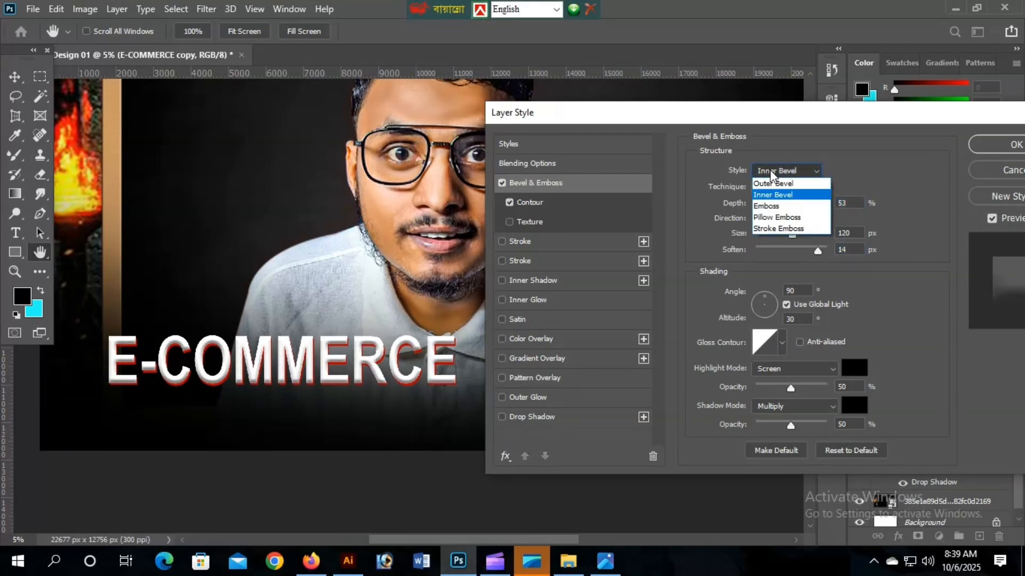
pyautogui.click(770, 208)
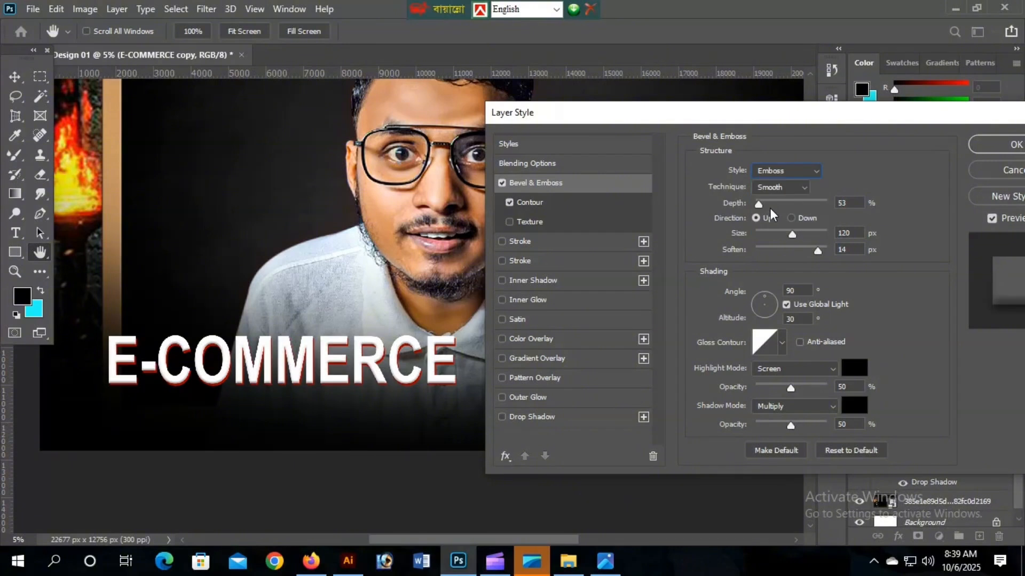
pyautogui.moveTo(759, 205); pyautogui.dragTo(764, 207)
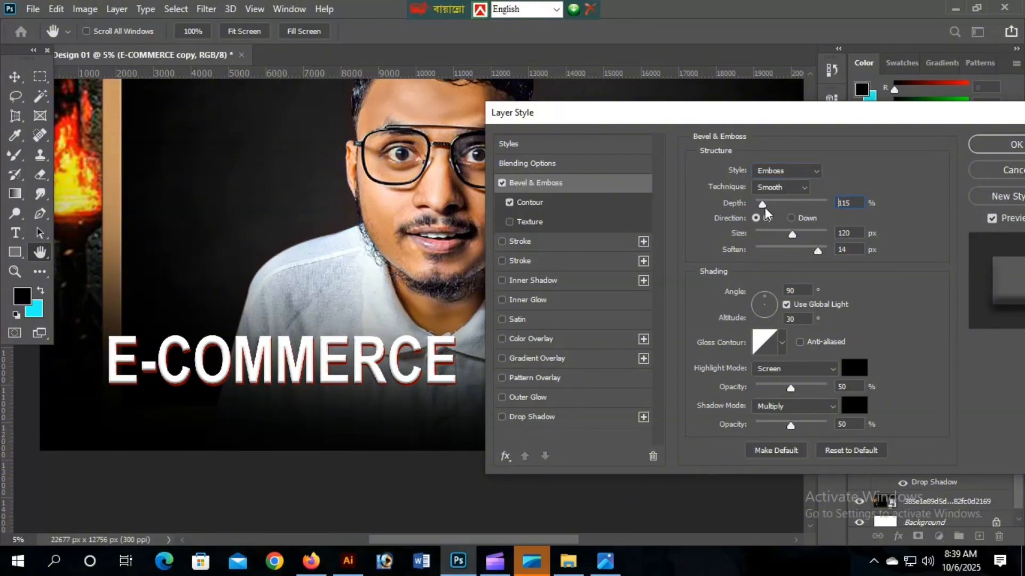
pyautogui.click(767, 171)
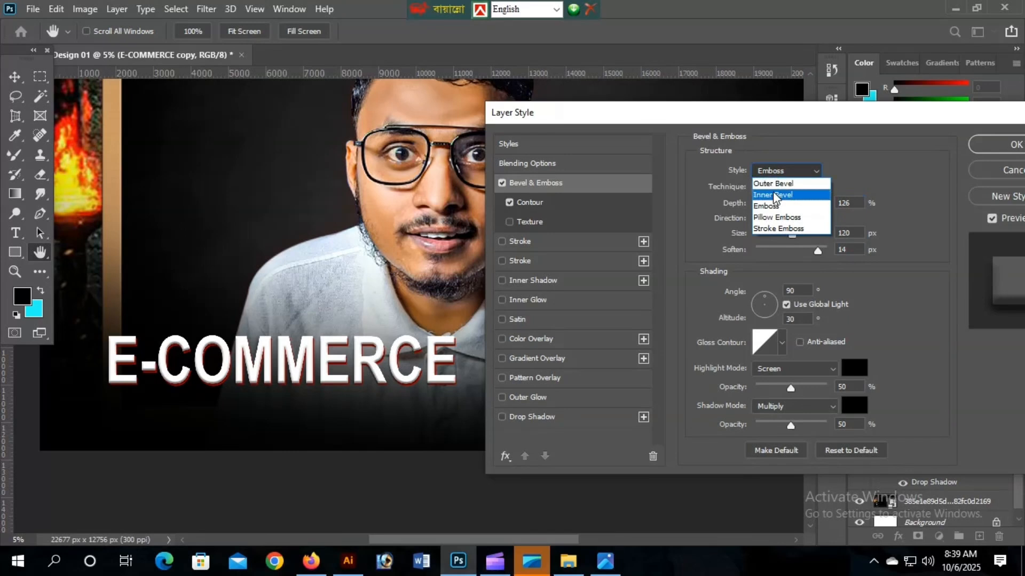
pyautogui.click(773, 191)
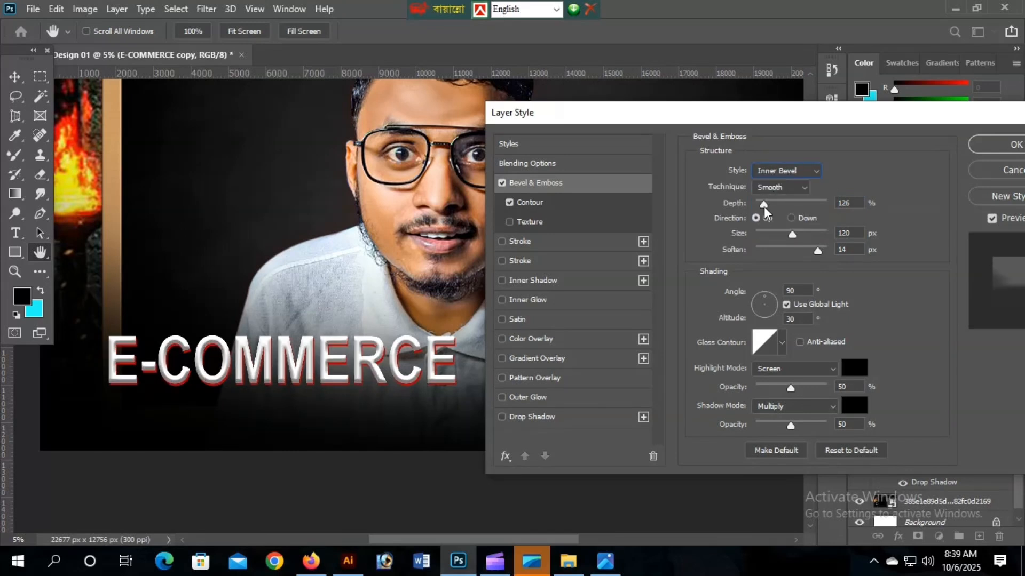
pyautogui.moveTo(763, 206); pyautogui.dragTo(758, 206)
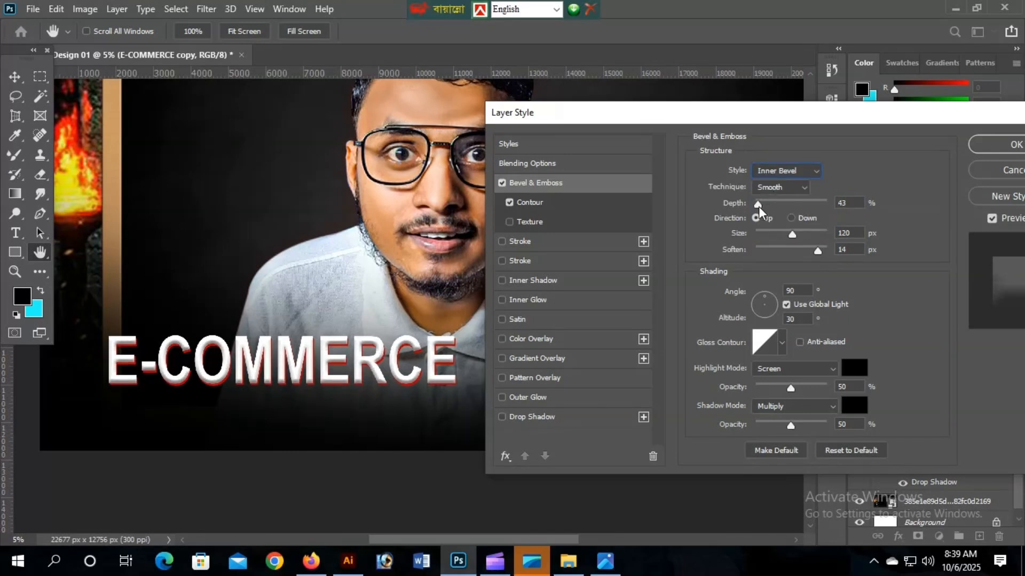
pyautogui.click(758, 206)
# Try a 1 px black inside Stroke on the E-COMMERCE copy and disable it again
pyautogui.click(501, 241)
pyautogui.click(580, 242)
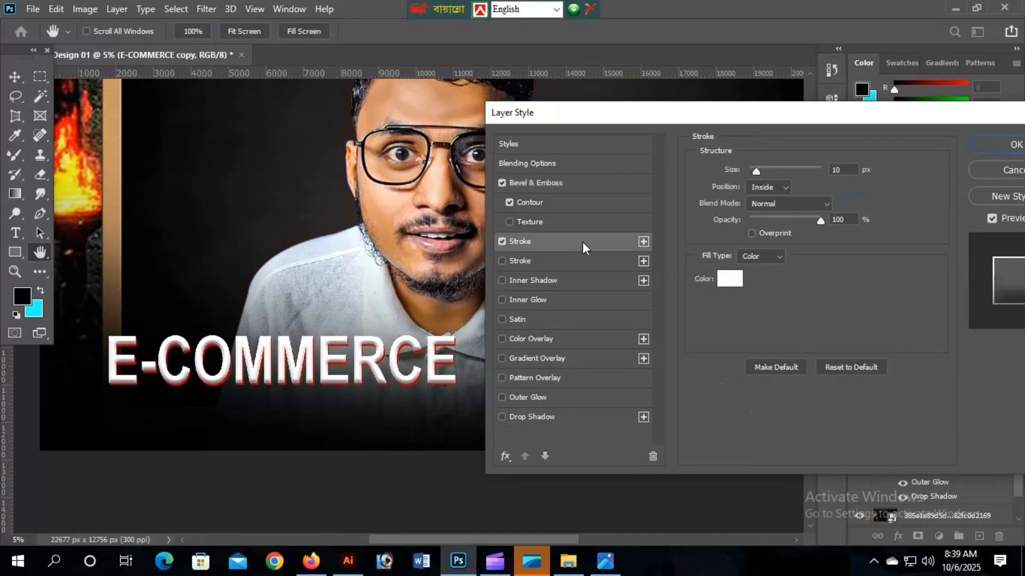
pyautogui.click(732, 279)
pyautogui.moveTo(733, 332)
pyautogui.mouseDown()
pyautogui.moveTo(715, 418)
pyautogui.moveTo(585, 499)
pyautogui.mouseUp()
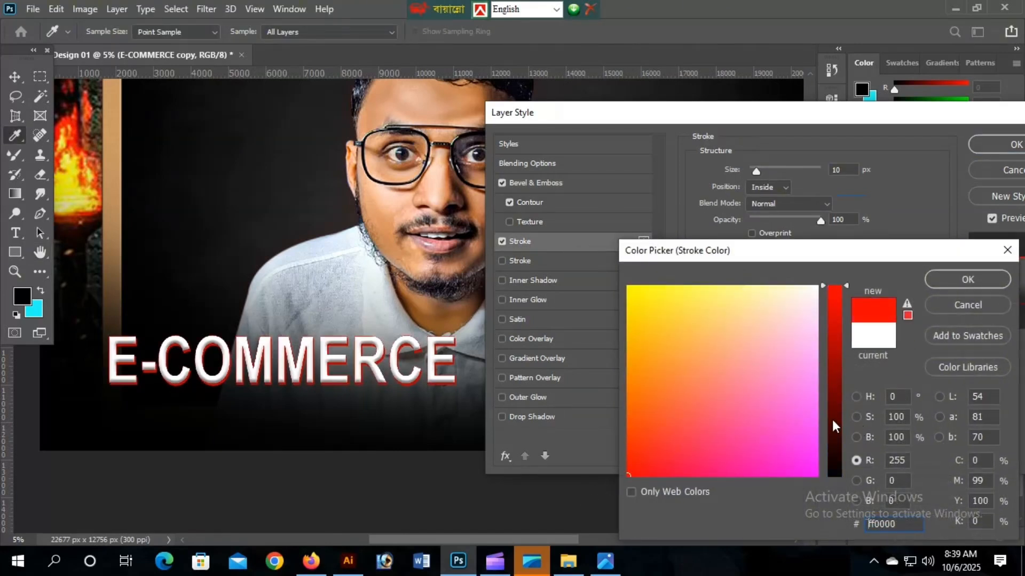
pyautogui.moveTo(836, 425); pyautogui.dragTo(830, 477)
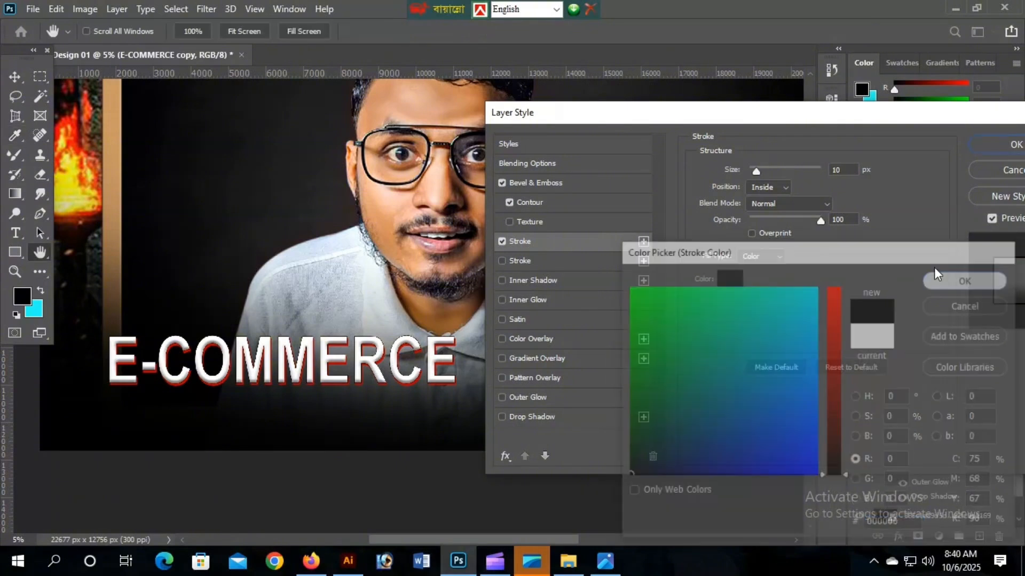
pyautogui.click(942, 278)
pyautogui.moveTo(756, 171); pyautogui.dragTo(748, 172)
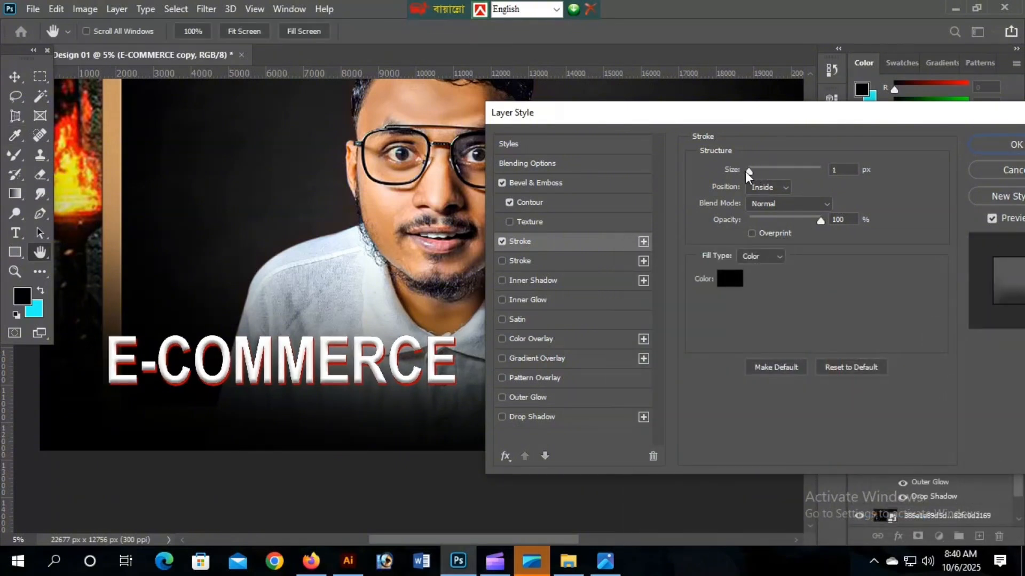
pyautogui.click(501, 242)
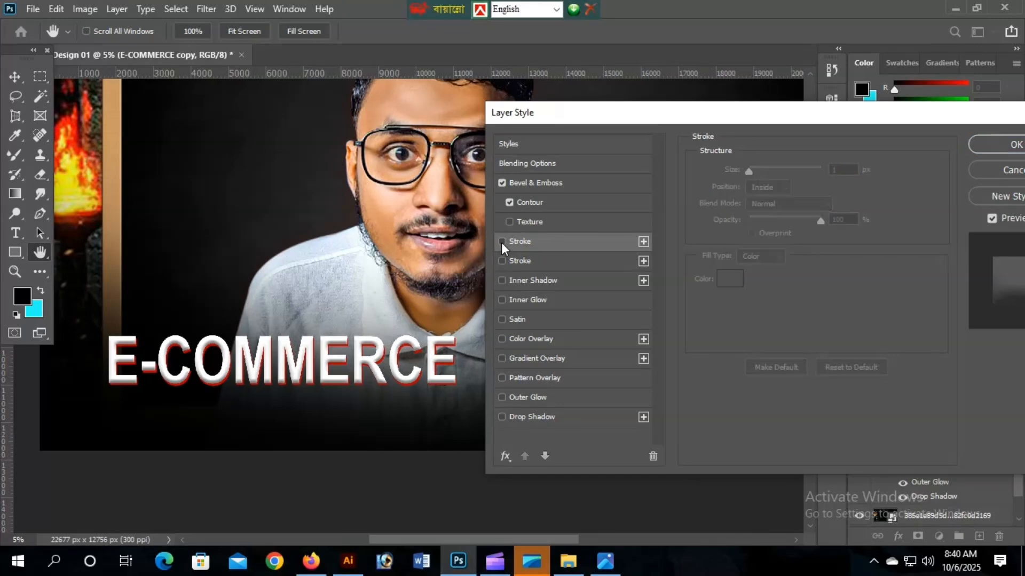
# Apply the layer style to the E-COMMERCE copy and inspect the beveled lettering up close
pyautogui.moveTo(854, 114); pyautogui.dragTo(773, 117)
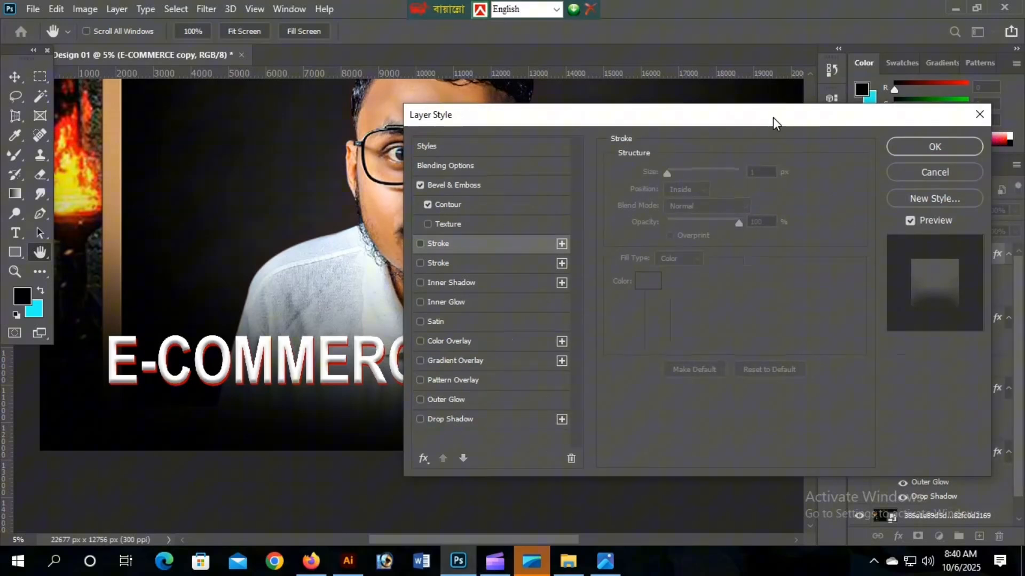
pyautogui.click(931, 148)
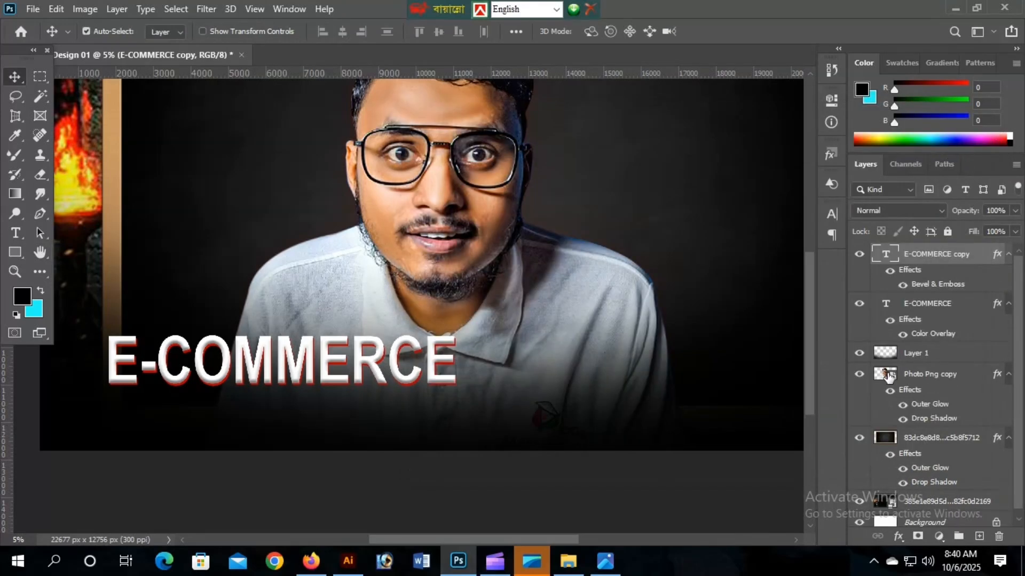
pyautogui.keyDown('ctrl'); pyautogui.click(357, 382); pyautogui.keyUp('ctrl')
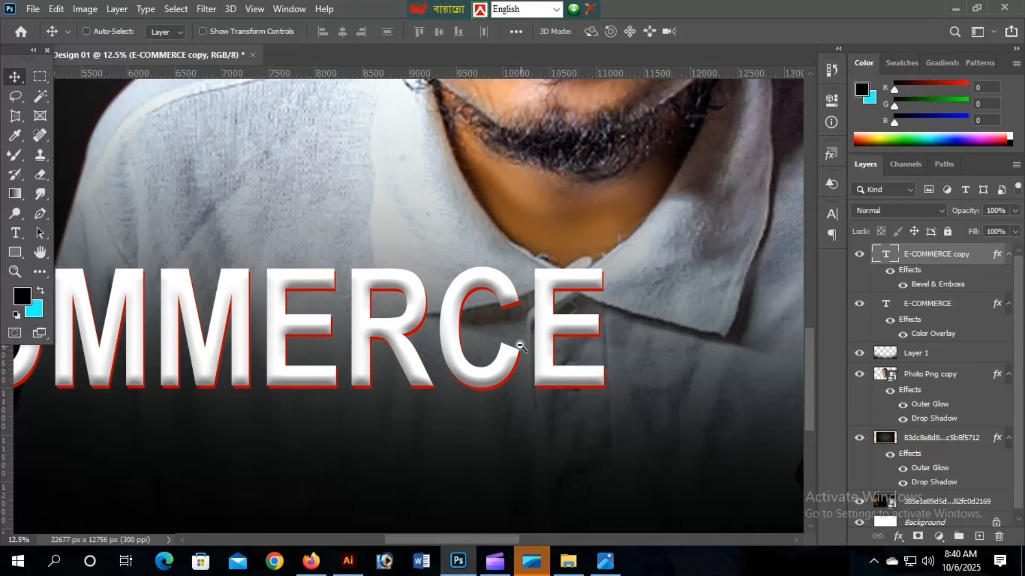
pyautogui.keyDown('ctrl'); pyautogui.keyDown('alt'); pyautogui.click(520, 367); pyautogui.keyUp('alt'); pyautogui.keyUp('ctrl')
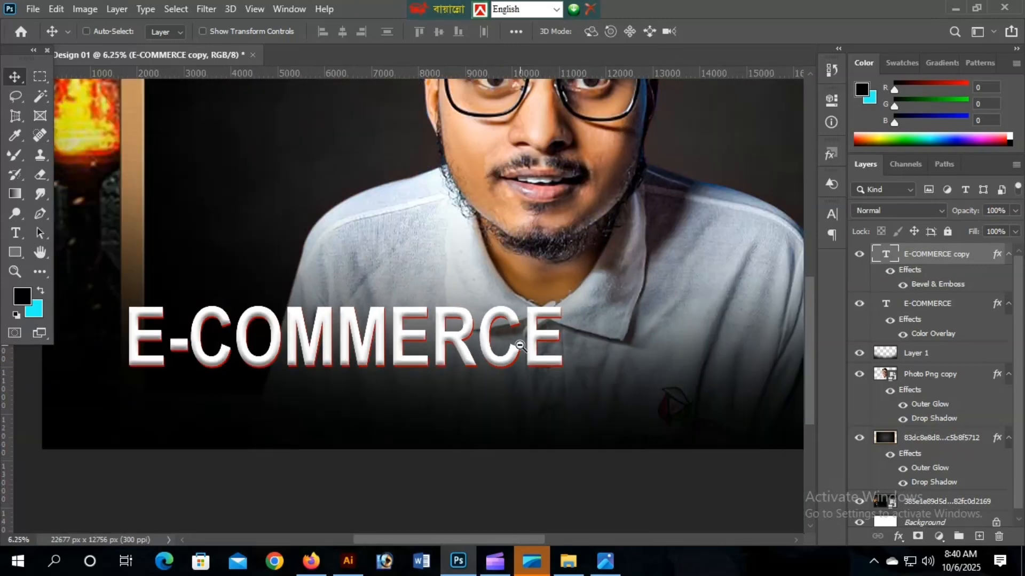
# Group the two E-COMMERCE text layers and toggle the group's visibility to check its contents
pyautogui.click(964, 309)
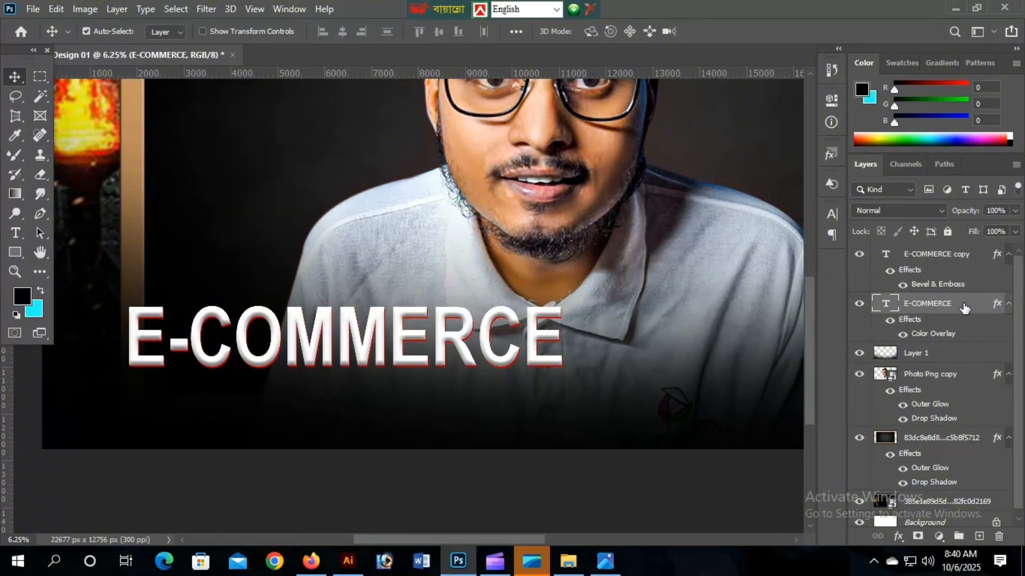
pyautogui.keyDown('ctrl'); pyautogui.click(962, 256); pyautogui.keyUp('ctrl')
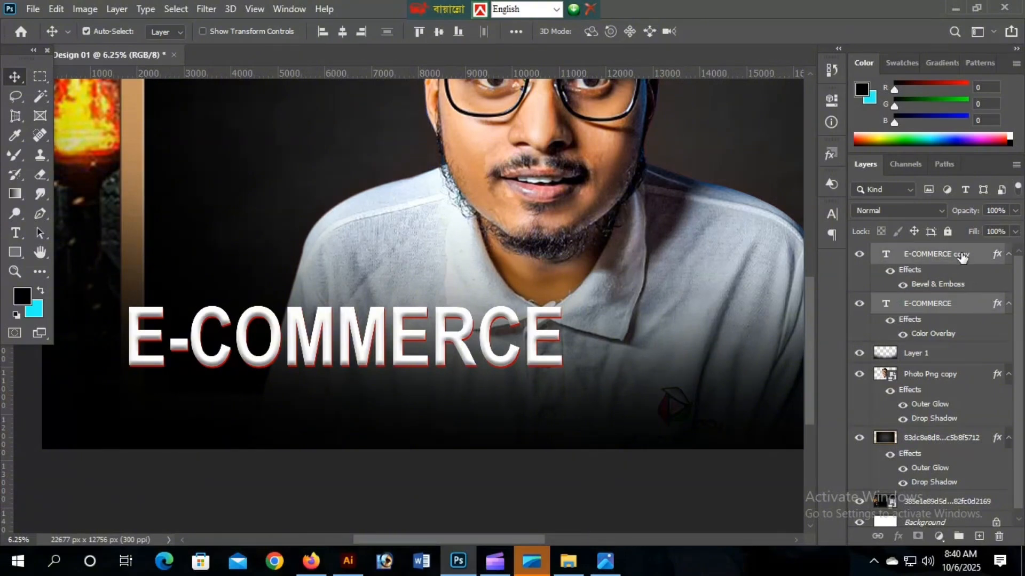
pyautogui.rightClick(963, 257)
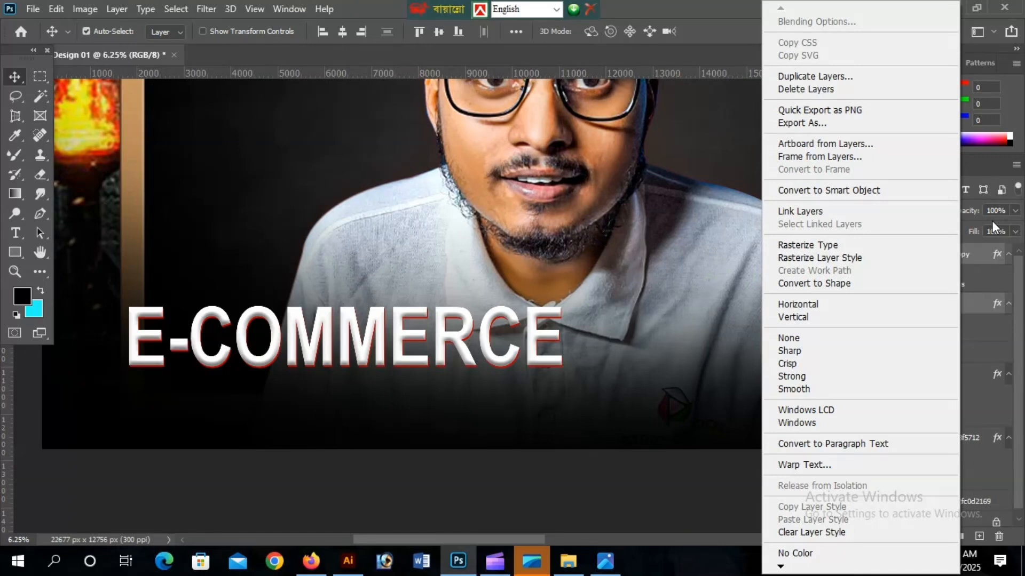
pyautogui.click(977, 258)
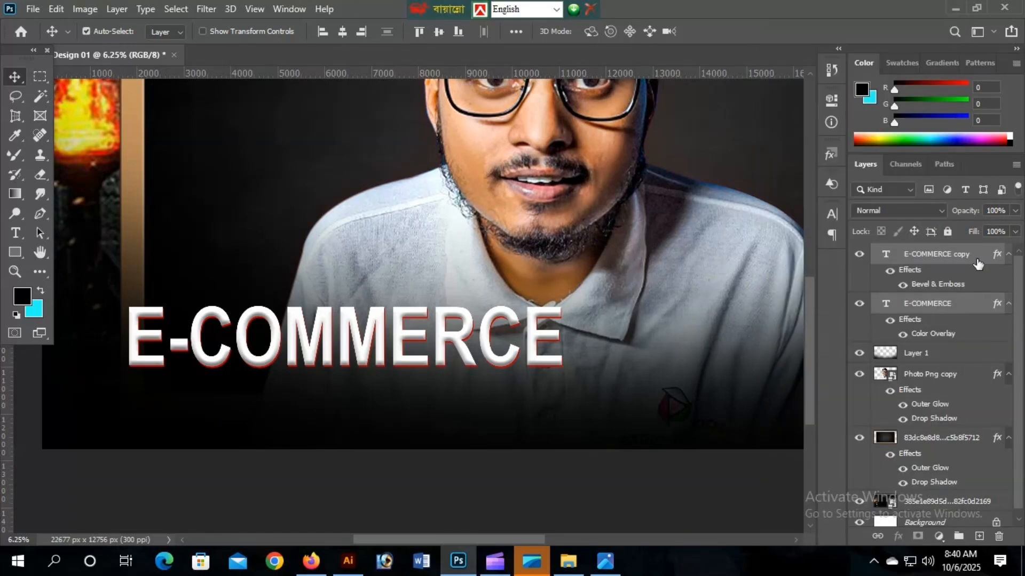
pyautogui.hotkey('ctrl', 'g')
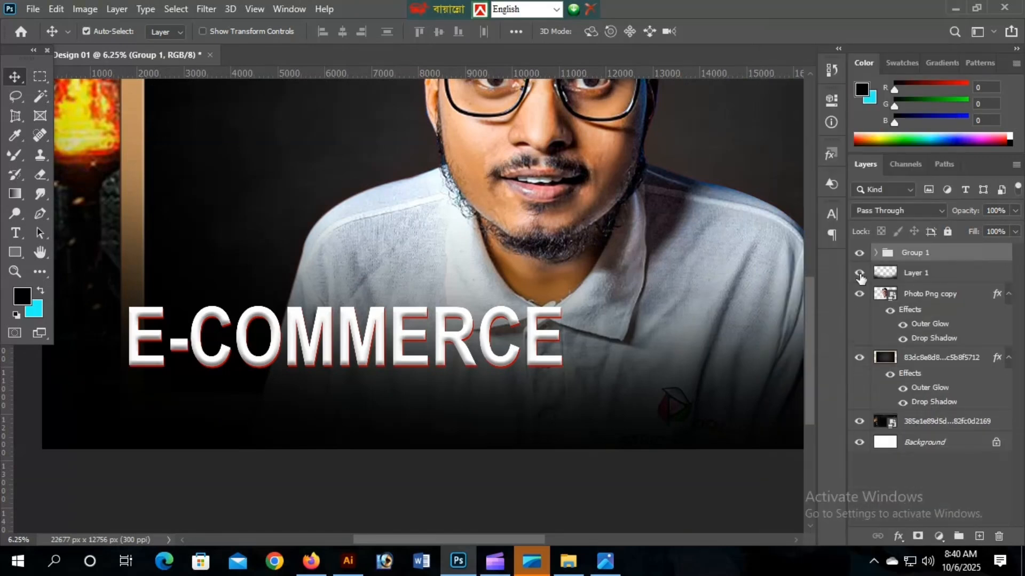
pyautogui.click(859, 253)
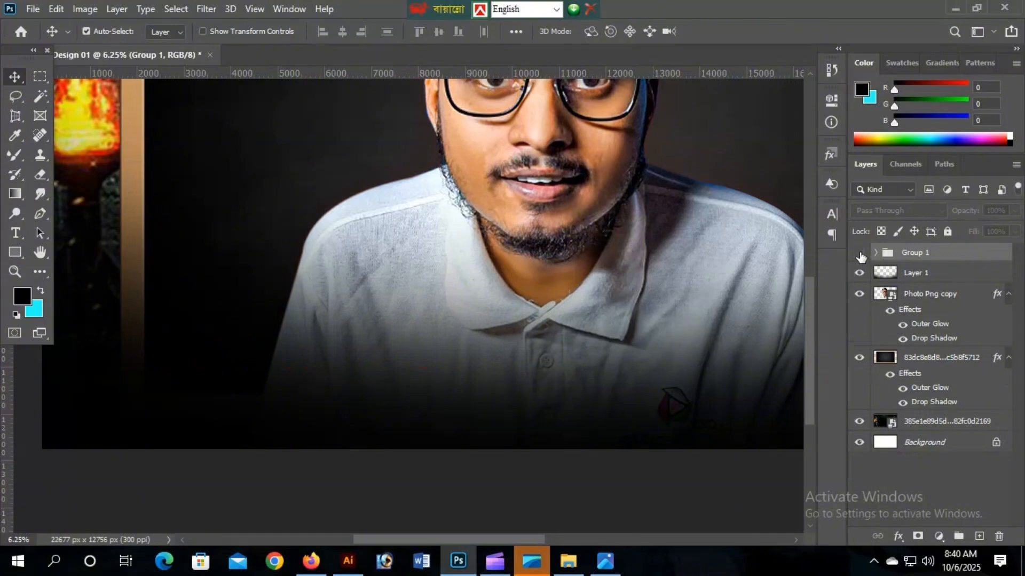
pyautogui.click(859, 253)
# Move the E-COMMERCE group slightly down and to the left with Free Transform
pyautogui.hotkey('ctrl', 't')
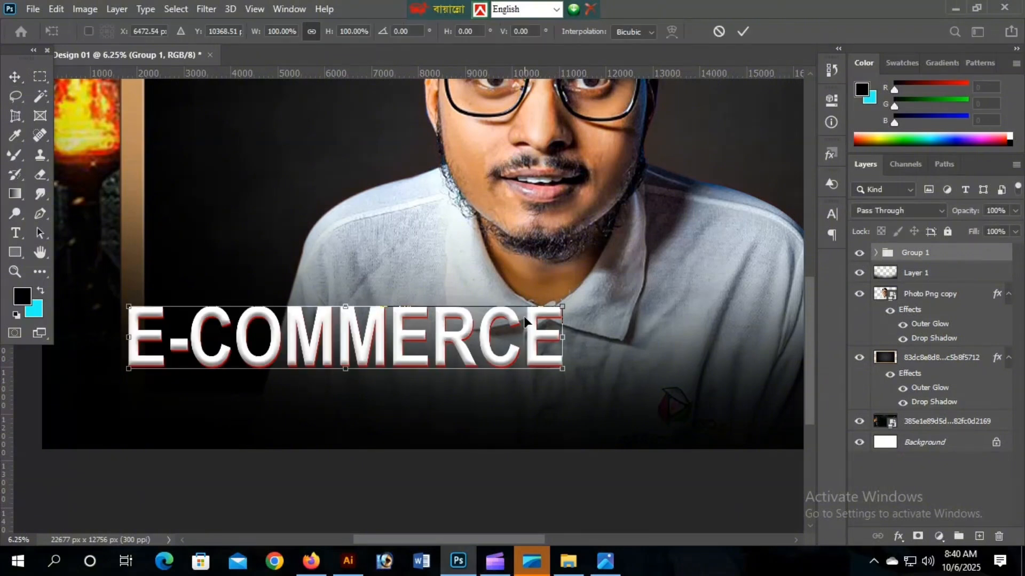
pyautogui.moveTo(537, 347); pyautogui.dragTo(532, 367)
pyautogui.press('Return')
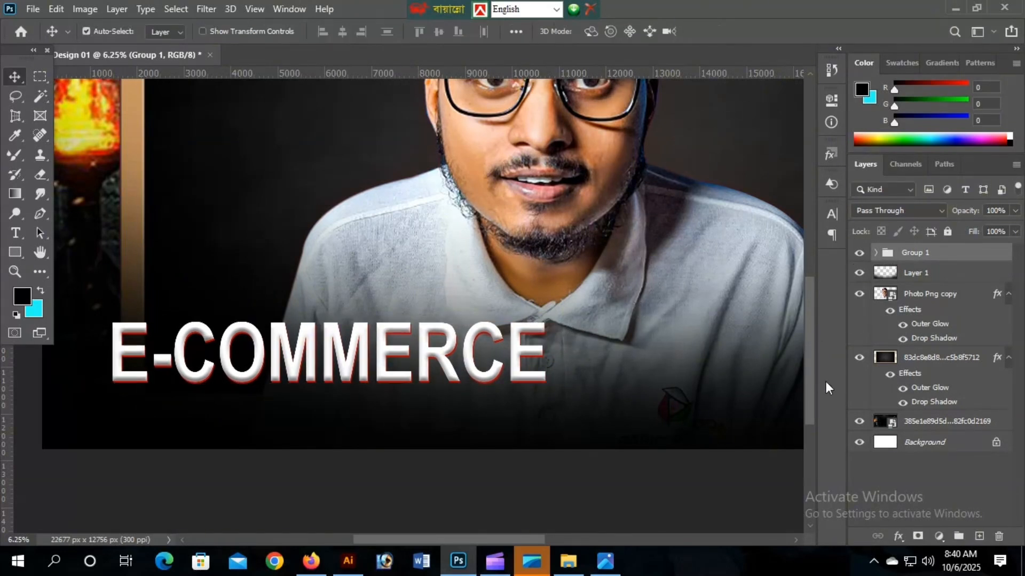
# Add a new layer and prepare Bangla text entry with the Headline Bangla Bijoy52 font and Bijoy Classic keyboard mode
pyautogui.click(980, 536)
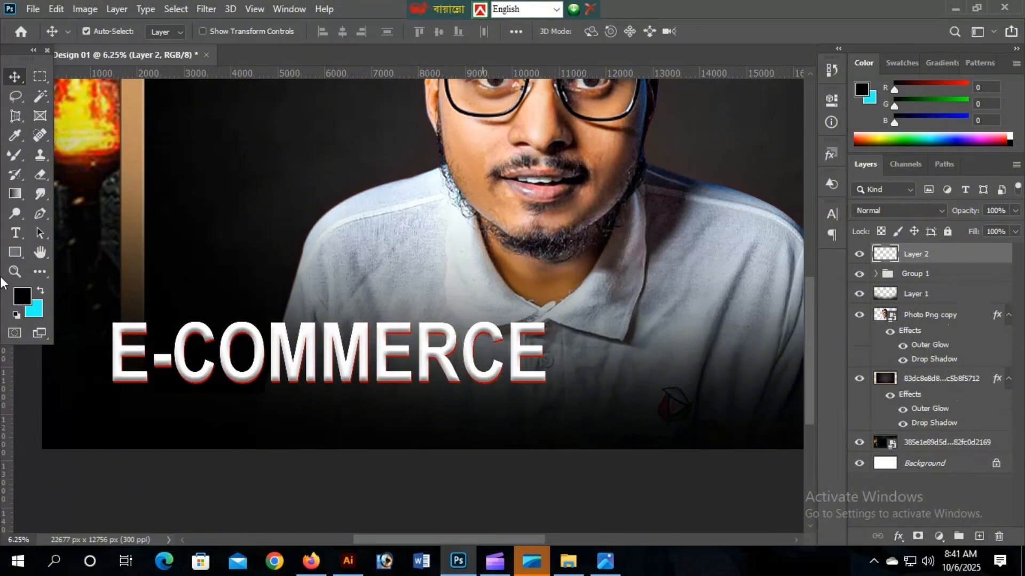
pyautogui.click(15, 235)
pyautogui.moveTo(16, 239); pyautogui.dragTo(108, 236)
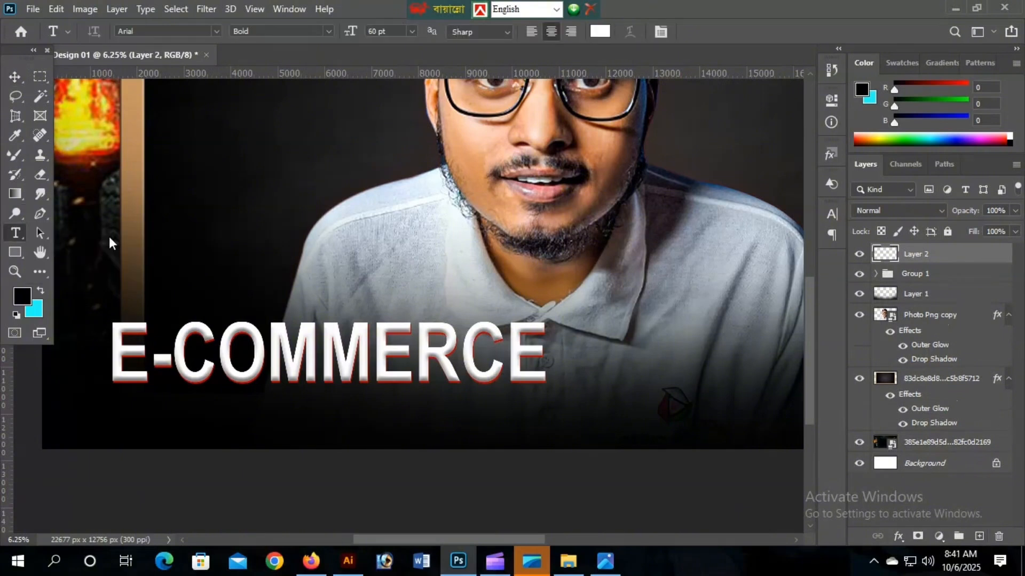
pyautogui.click(217, 31)
pyautogui.click(304, 110)
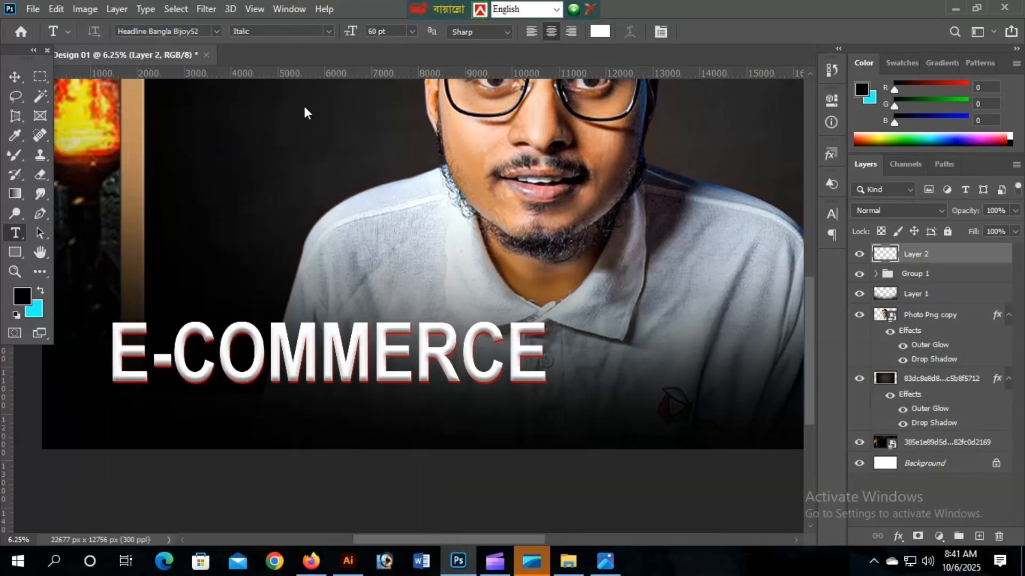
pyautogui.click(557, 9)
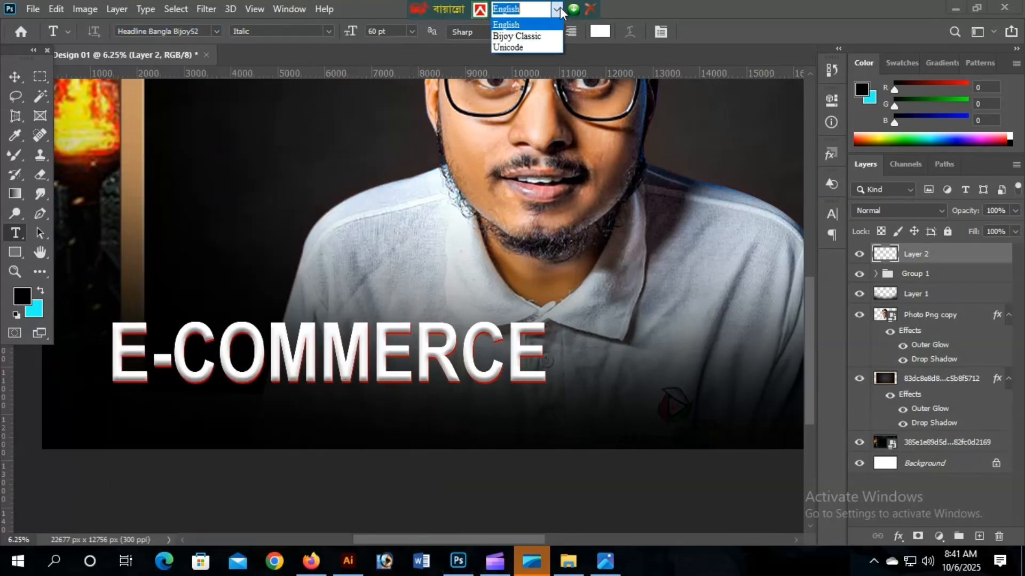
pyautogui.click(517, 36)
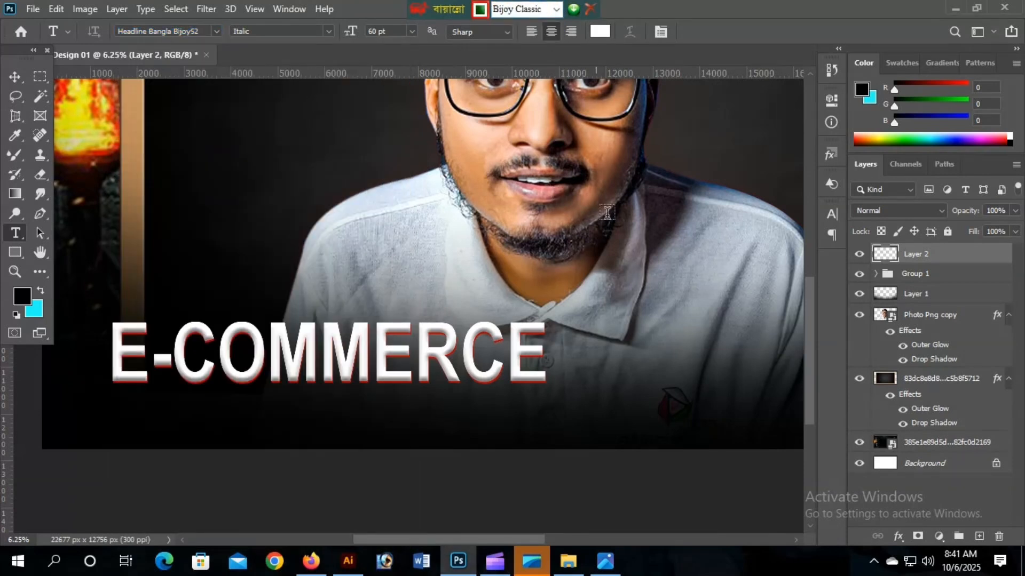
# Enter the Bangla text "-ব্যবসায়" above the E-COMMERCE title and enlarge it to about 849% with Free Transform
pyautogui.click(316, 281)
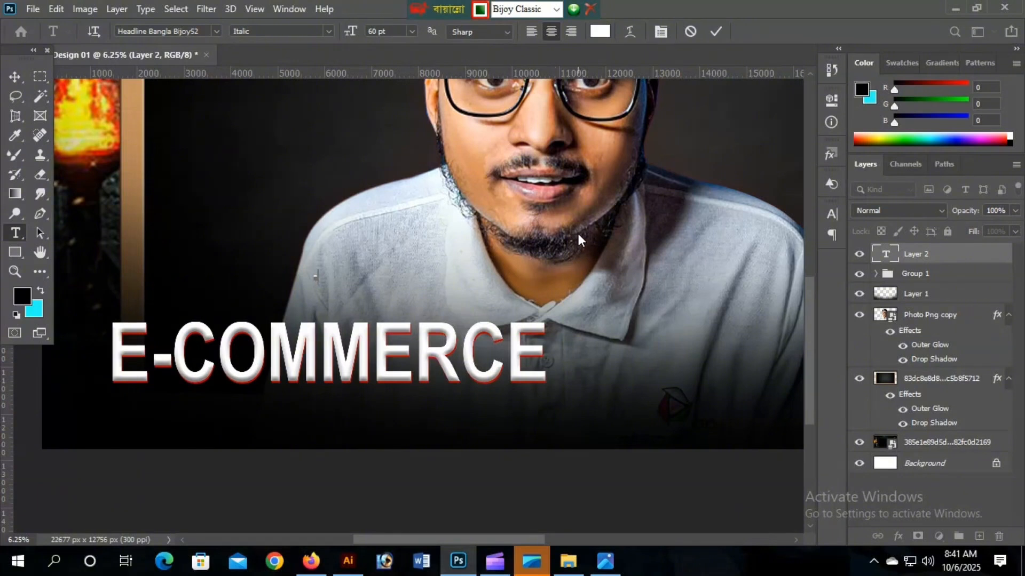
pyautogui.write('-এরার্স')
pyautogui.click(18, 82)
pyautogui.hotkey('ctrl', 't')
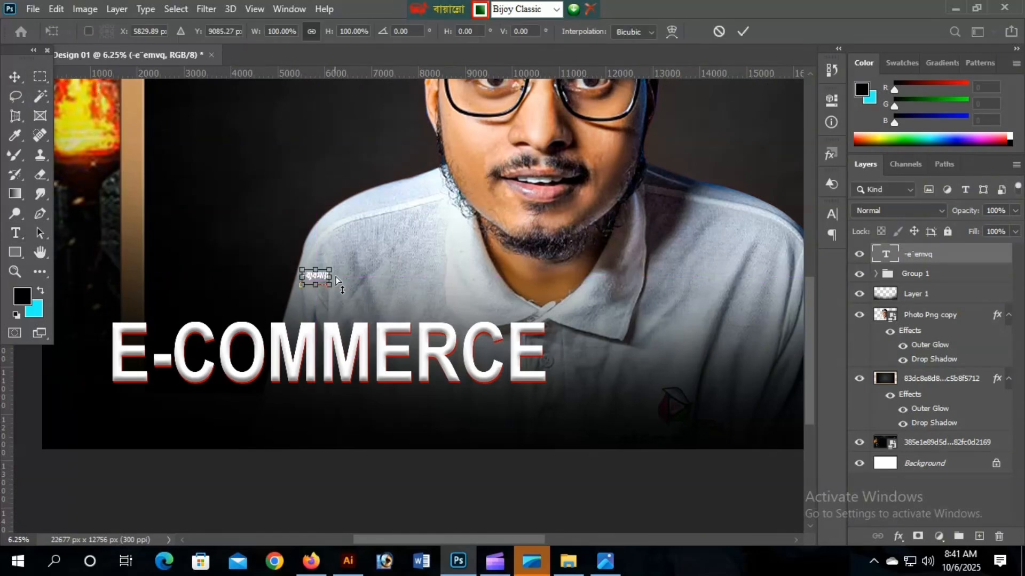
pyautogui.moveTo(331, 284); pyautogui.dragTo(437, 341)
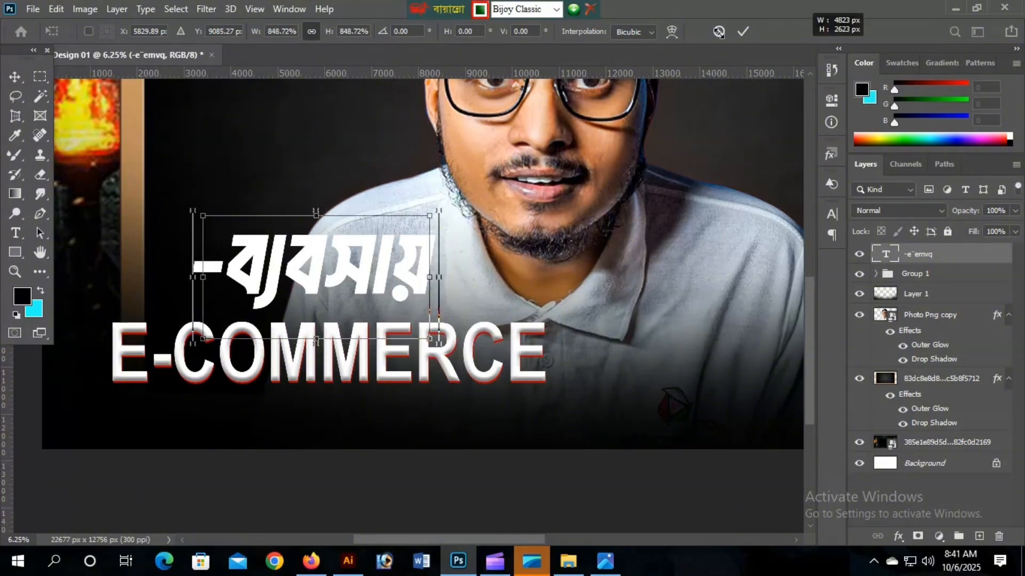
pyautogui.click(743, 31)
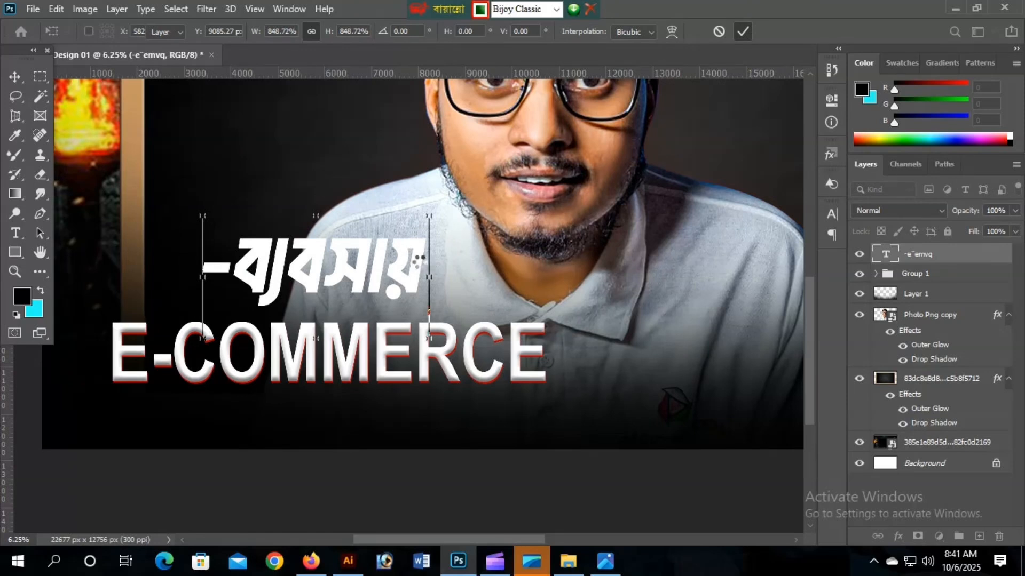
# Move the Bangla text beside the end of the E-COMMERCE title, aligned with its upper edge, and check the whole composition
pyautogui.moveTo(413, 273); pyautogui.dragTo(766, 356)
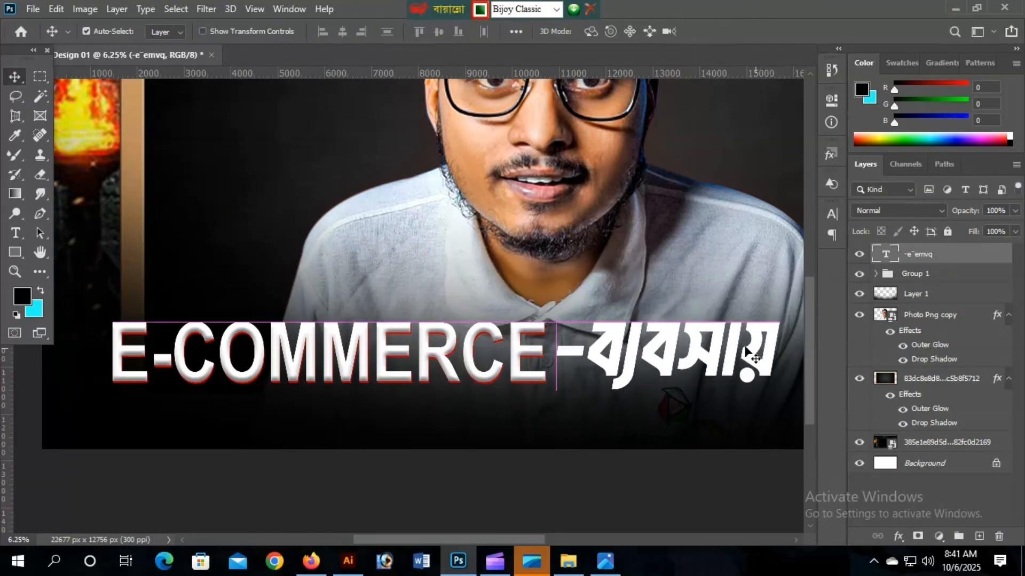
pyautogui.scroll(-1, 592, 358)
pyautogui.scroll(-1, 633, 344)
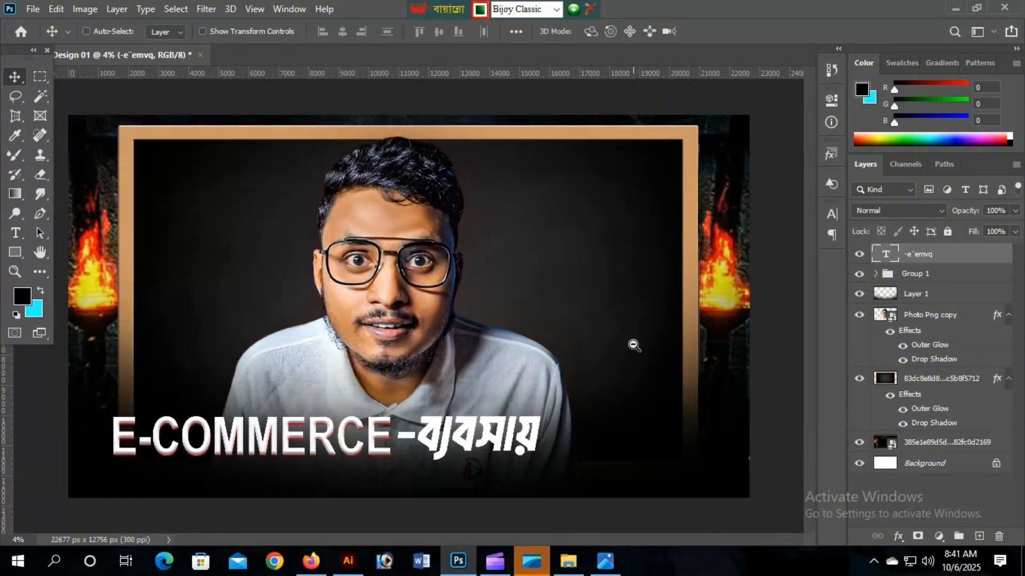
pyautogui.scroll(2, 486, 433)
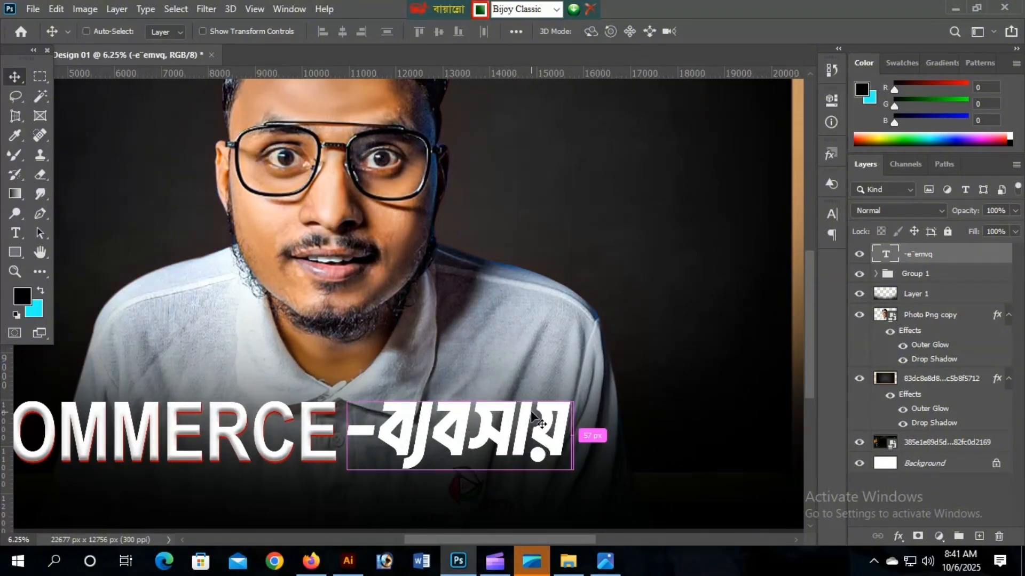
# Skew the Bangla text horizontally by about 10.7° to straighten its slant and shift it slightly away from E-COMMERCE
pyautogui.hotkey('ctrl', 't')
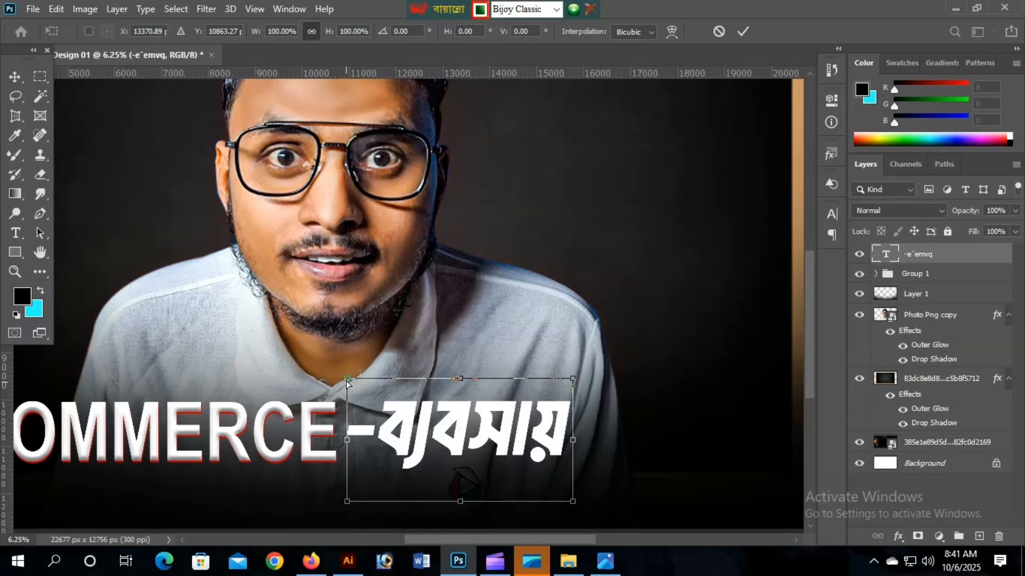
pyautogui.moveTo(344, 380); pyautogui.dragTo(324, 380)
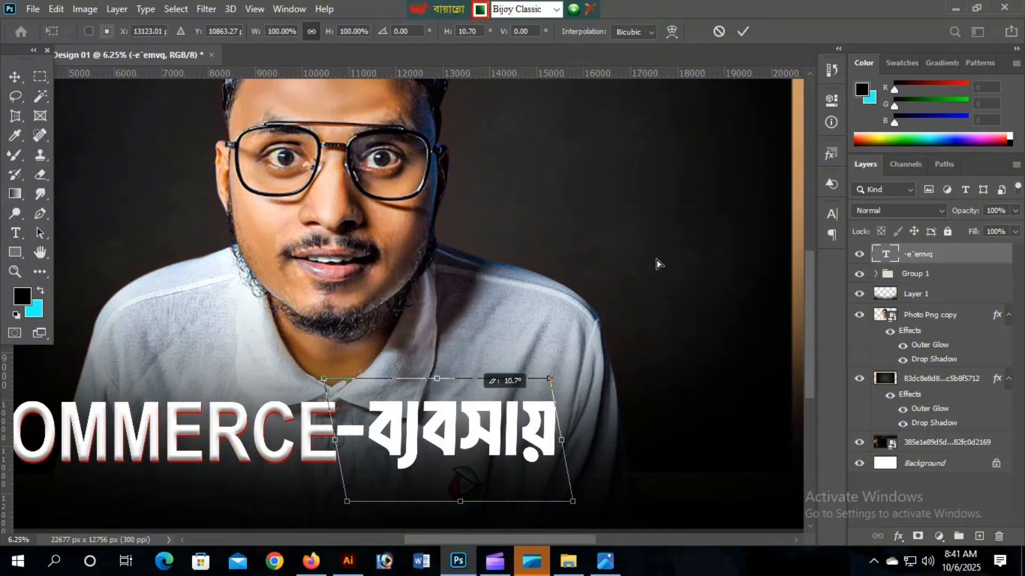
pyautogui.click(741, 31)
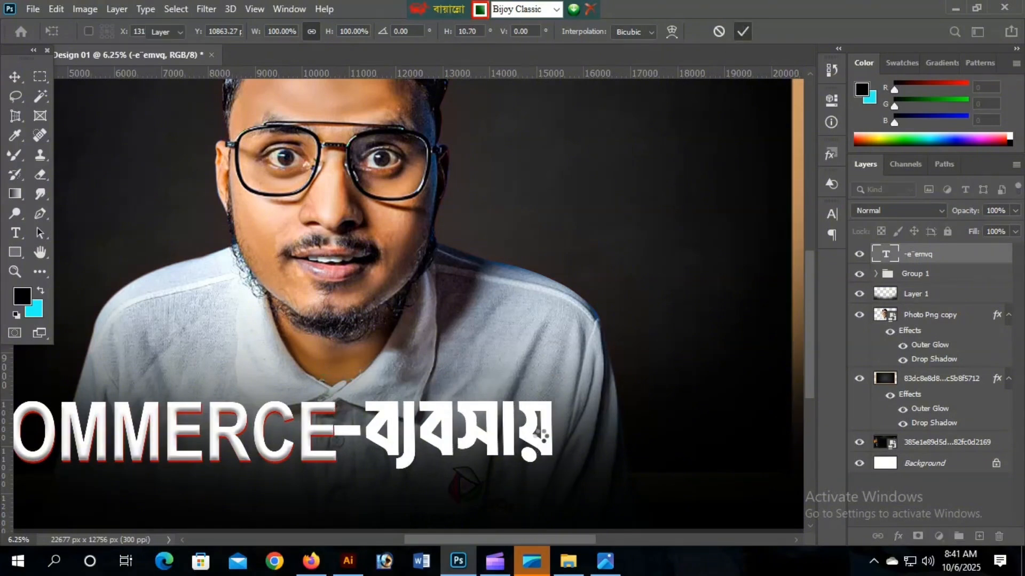
pyautogui.moveTo(553, 444)
pyautogui.mouseDown()
pyautogui.moveTo(576, 444)
pyautogui.moveTo(568, 447)
pyautogui.mouseUp()
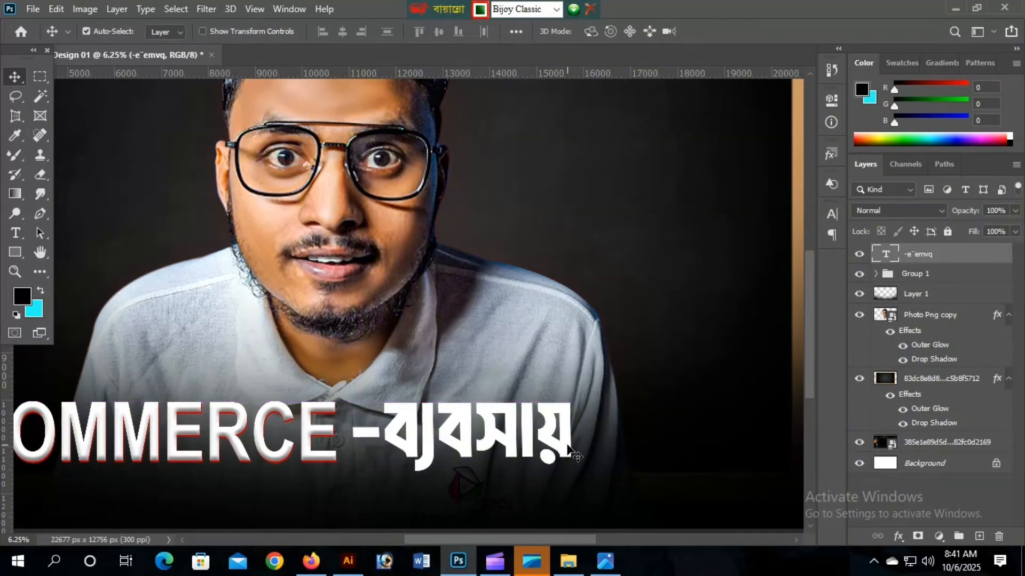
# Duplicate the Bangla text layer
pyautogui.doubleClick(1004, 257)
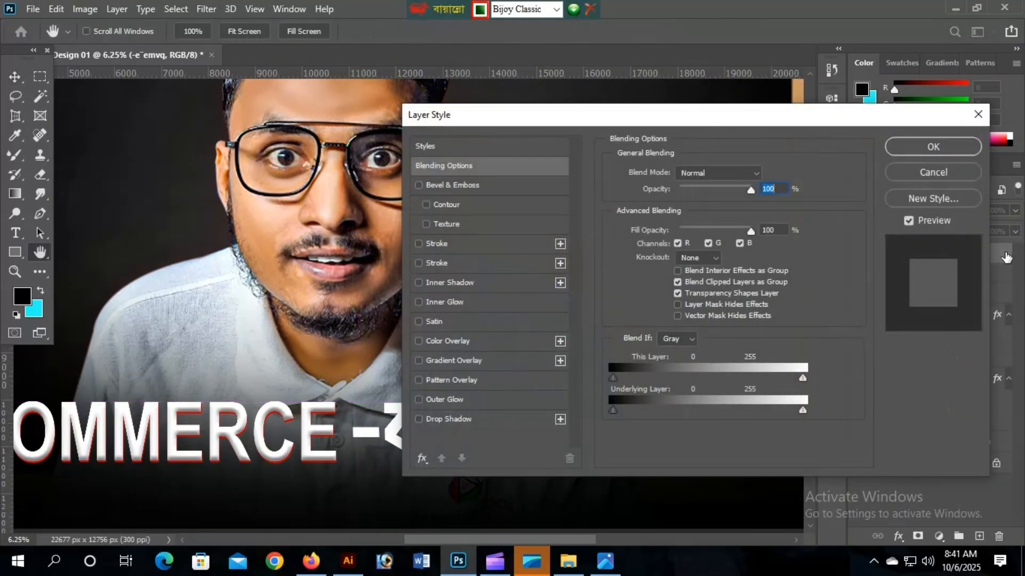
pyautogui.click(936, 171)
pyautogui.press('ctrl')
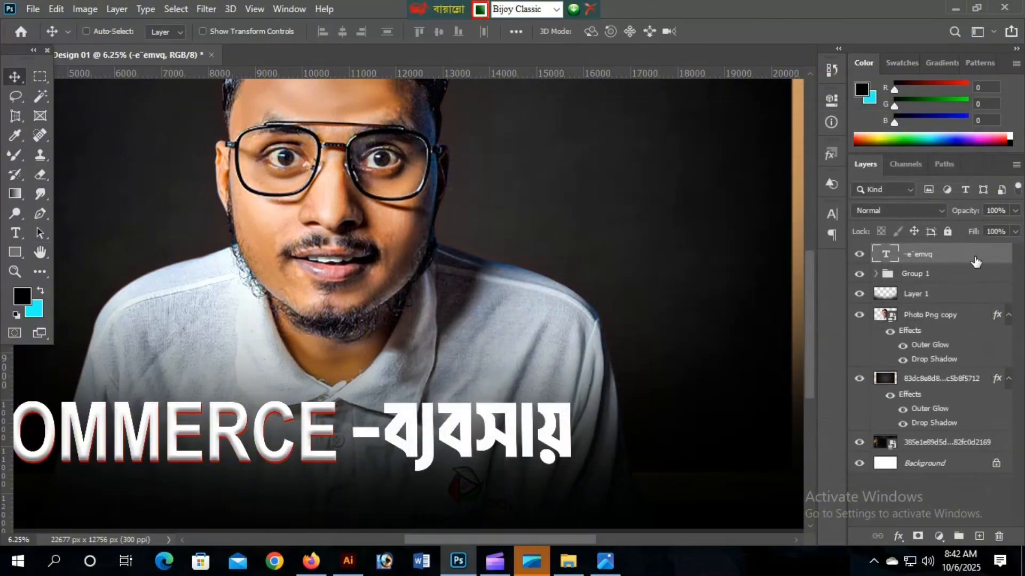
pyautogui.hotkey('ctrl', 'j')
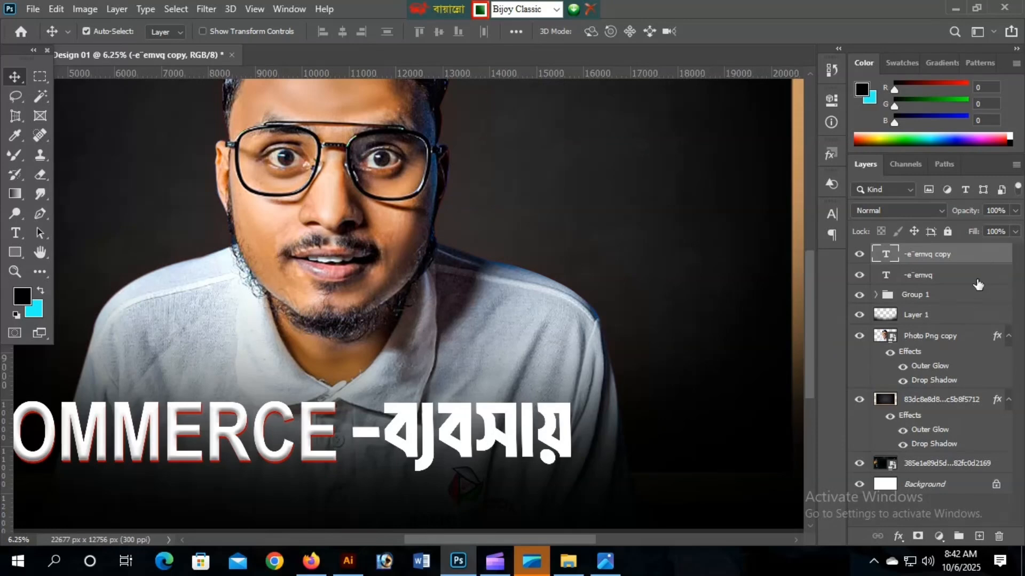
# Give the original Bangla text layer a red Color Overlay at 100% opacity and offset it slightly behind the copy
pyautogui.click(979, 281)
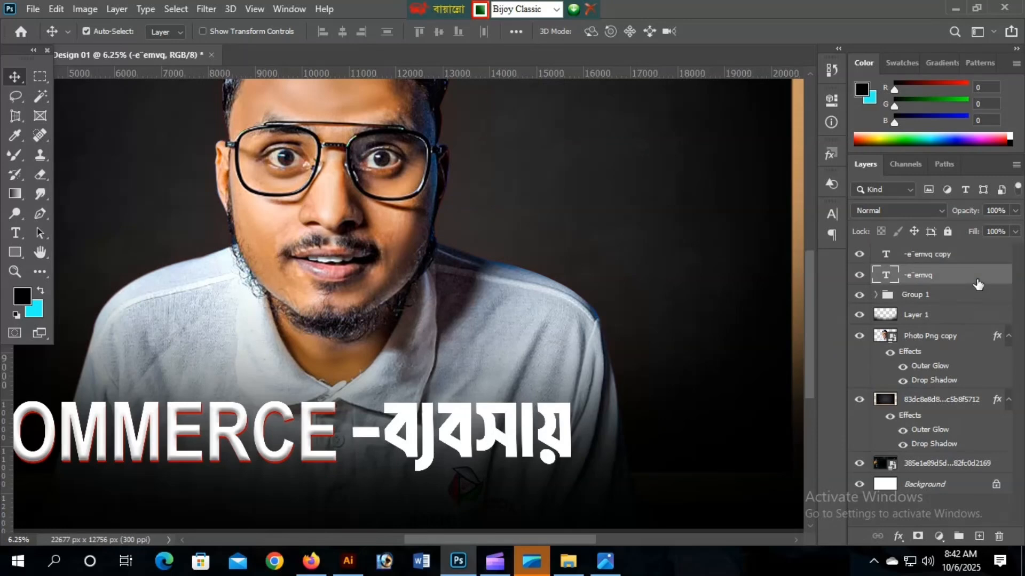
pyautogui.doubleClick(1004, 282)
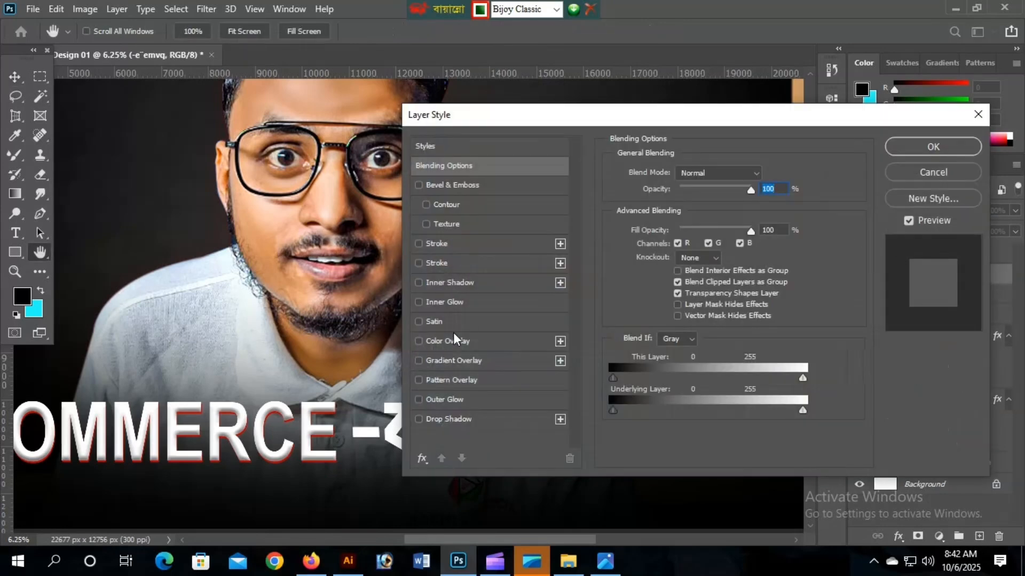
pyautogui.click(469, 341)
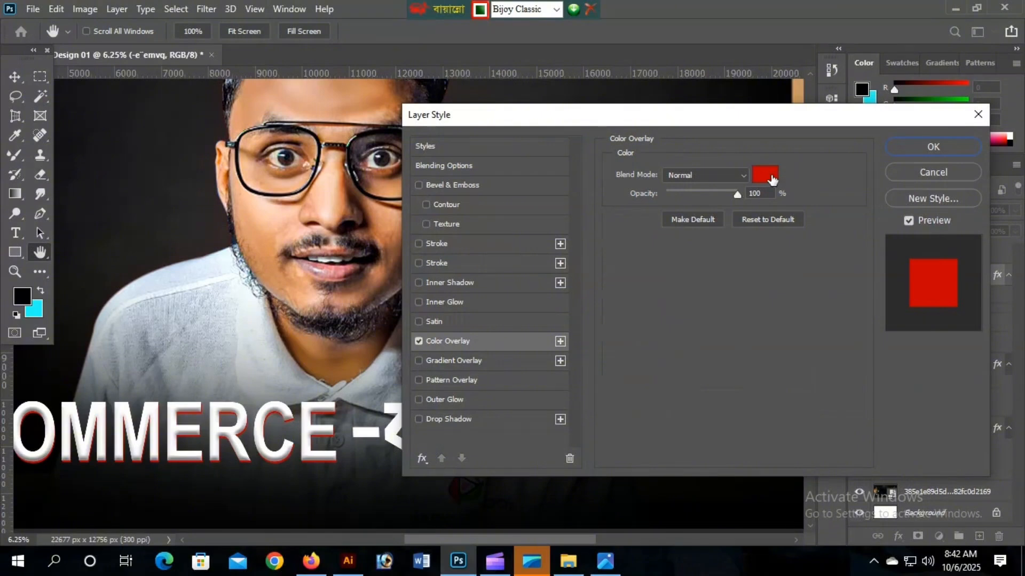
pyautogui.click(933, 146)
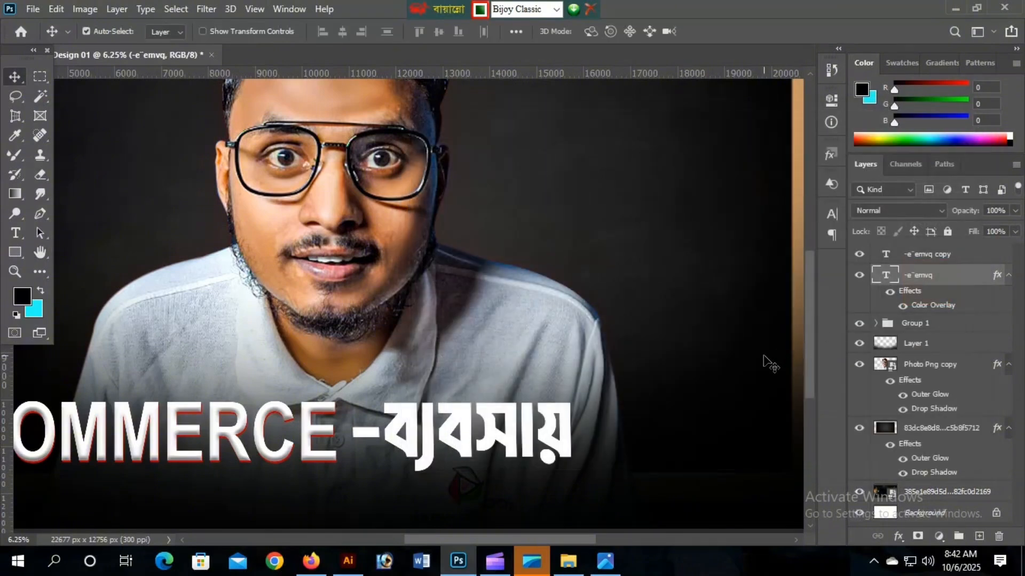
# Enable Bevel & Emboss with Contour on the Bangla text copy and set the Inner Bevel depth to 53%
pyautogui.click(961, 258)
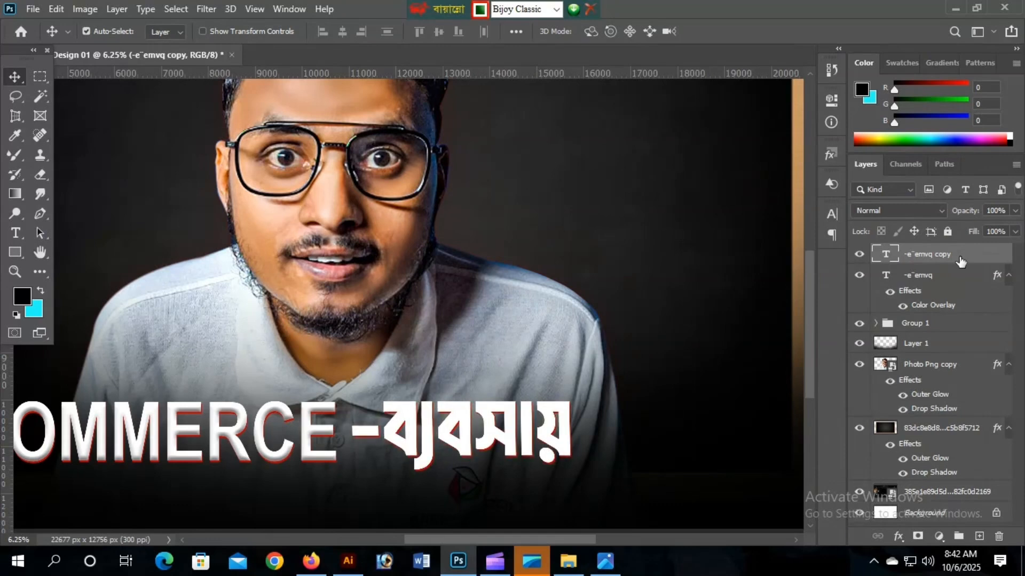
pyautogui.doubleClick(1005, 258)
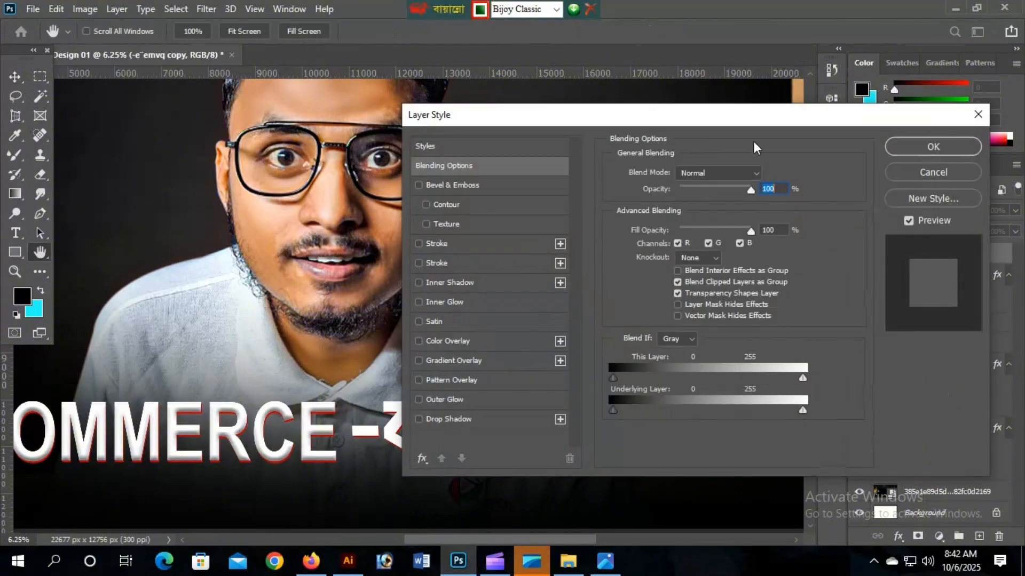
pyautogui.moveTo(704, 121); pyautogui.dragTo(928, 113)
pyautogui.click(641, 177)
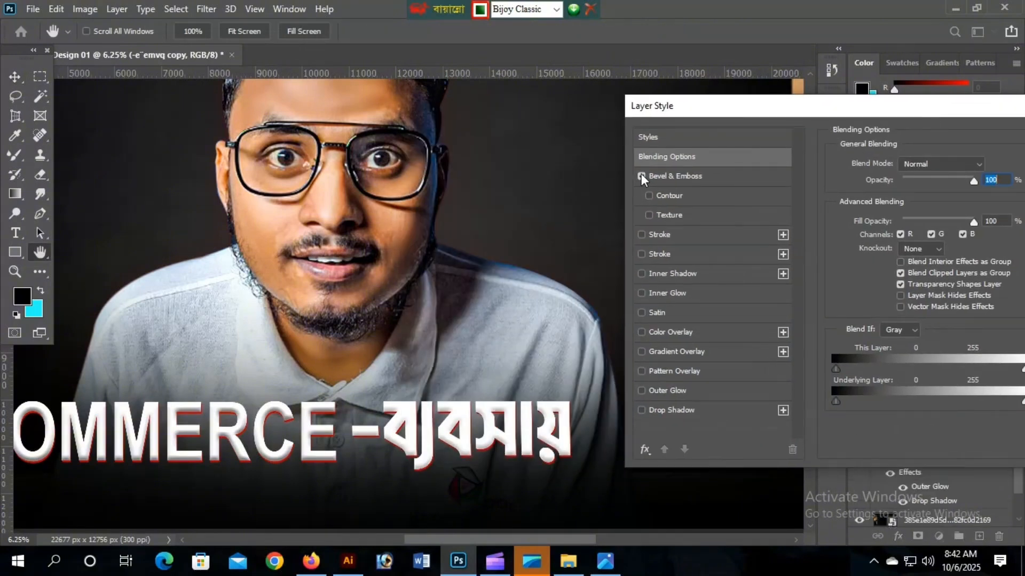
pyautogui.click(648, 196)
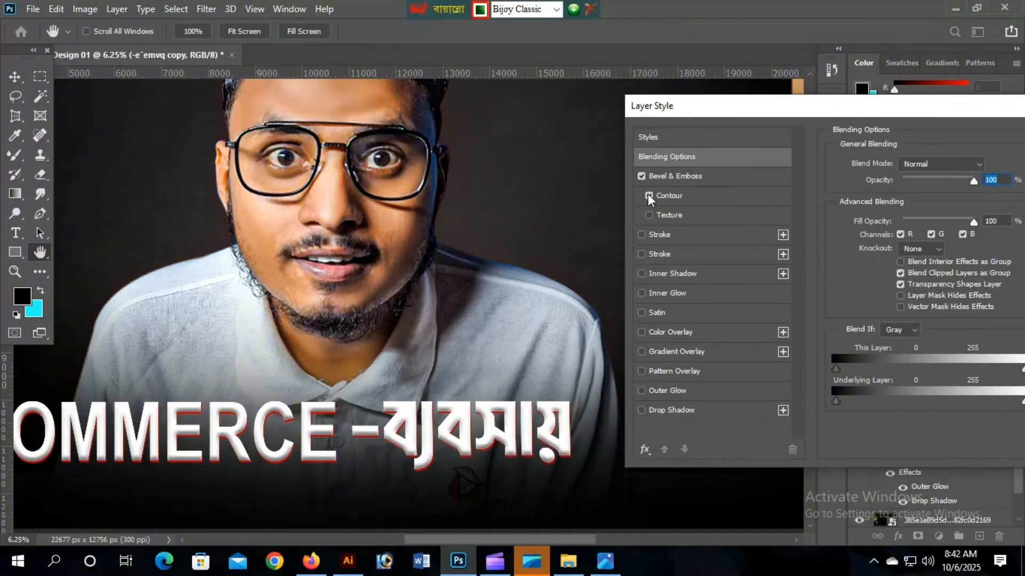
pyautogui.click(715, 180)
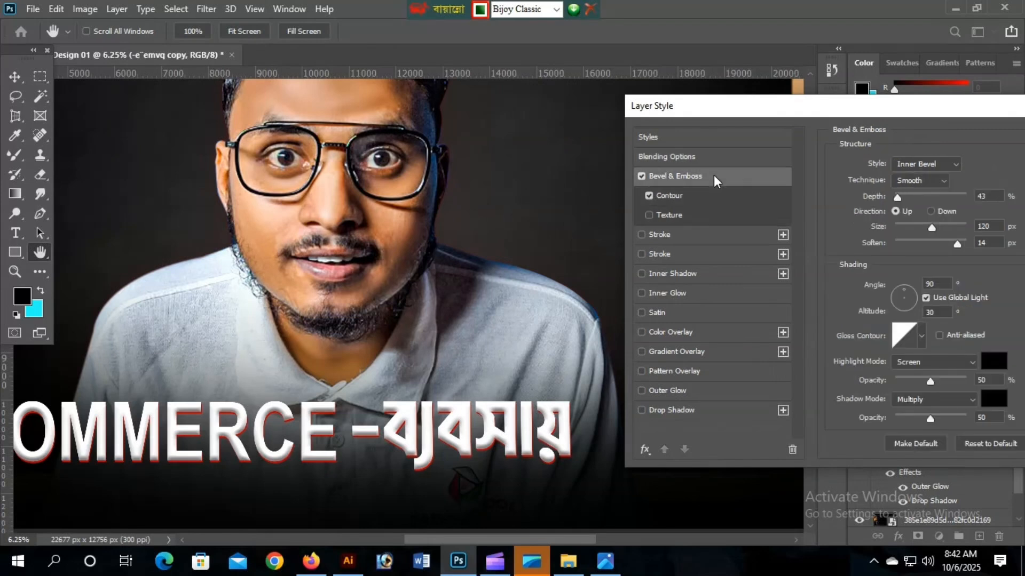
pyautogui.moveTo(935, 111); pyautogui.dragTo(812, 120)
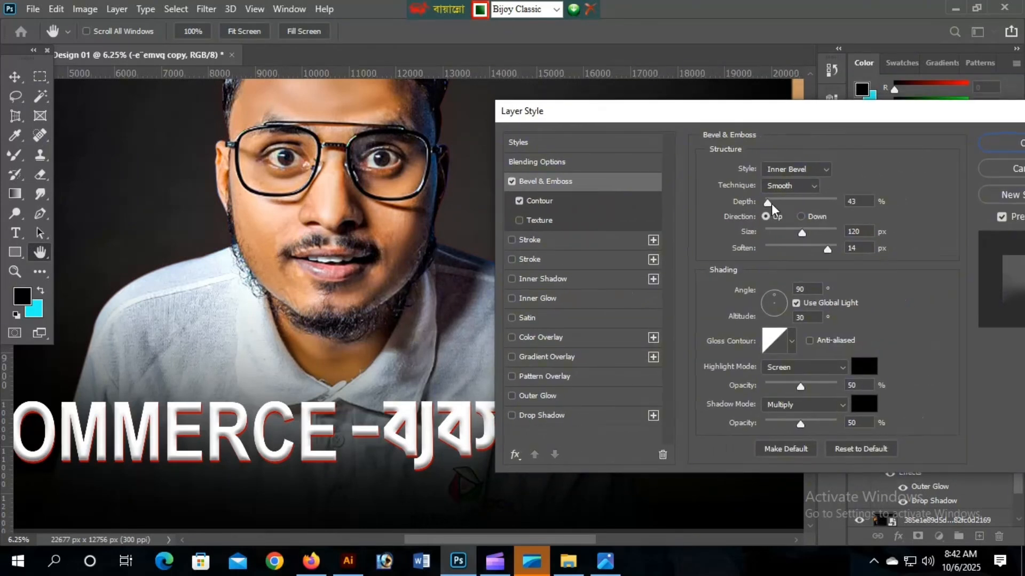
pyautogui.moveTo(773, 204); pyautogui.dragTo(768, 206)
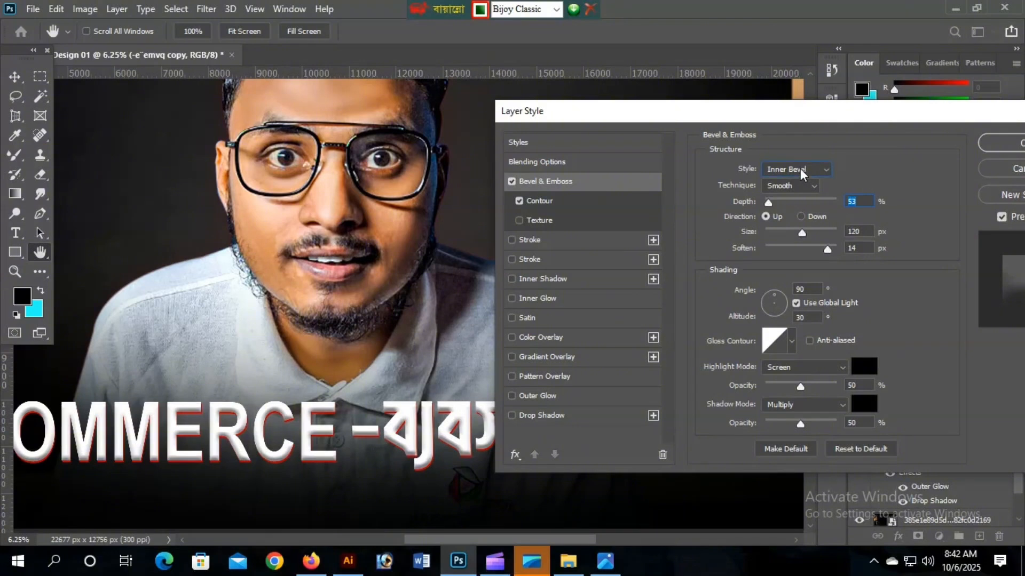
# Try an Outer Bevel with 95% depth on the Bangla copy and return to Inner Bevel with 53% depth
pyautogui.click(800, 170)
pyautogui.click(802, 182)
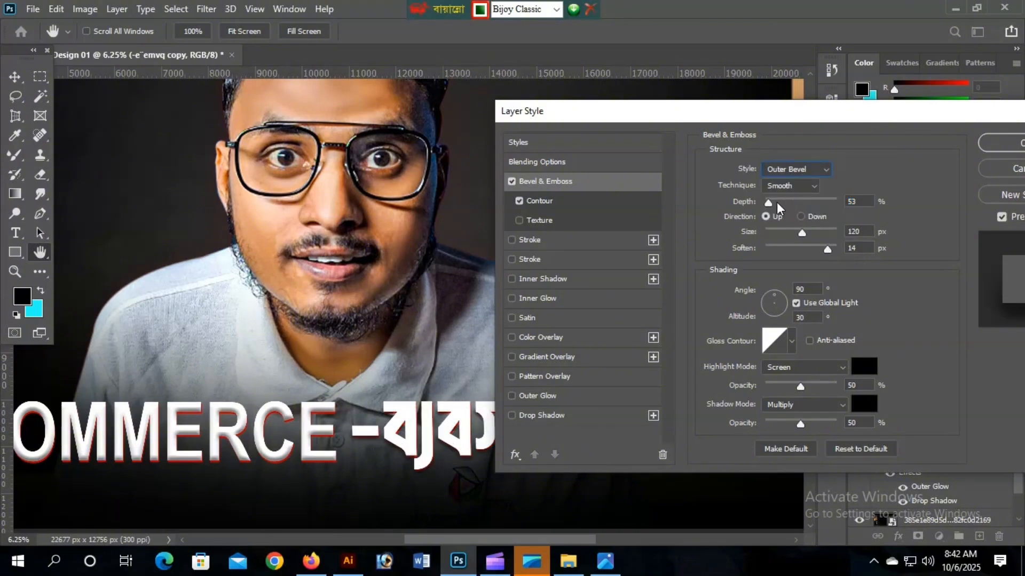
pyautogui.moveTo(768, 206)
pyautogui.mouseDown()
pyautogui.moveTo(780, 203)
pyautogui.moveTo(771, 206)
pyautogui.mouseUp()
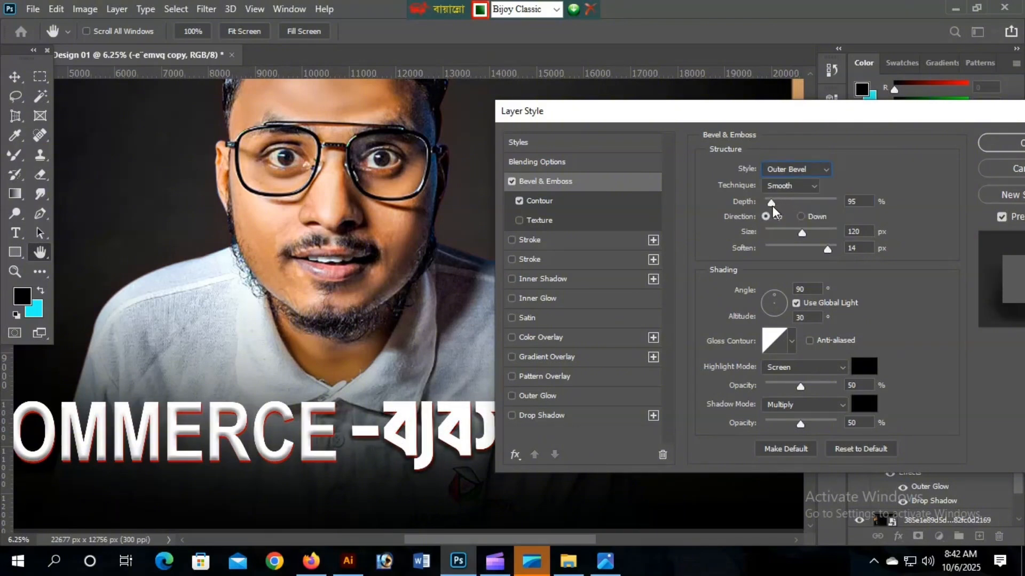
pyautogui.click(779, 170)
pyautogui.click(790, 194)
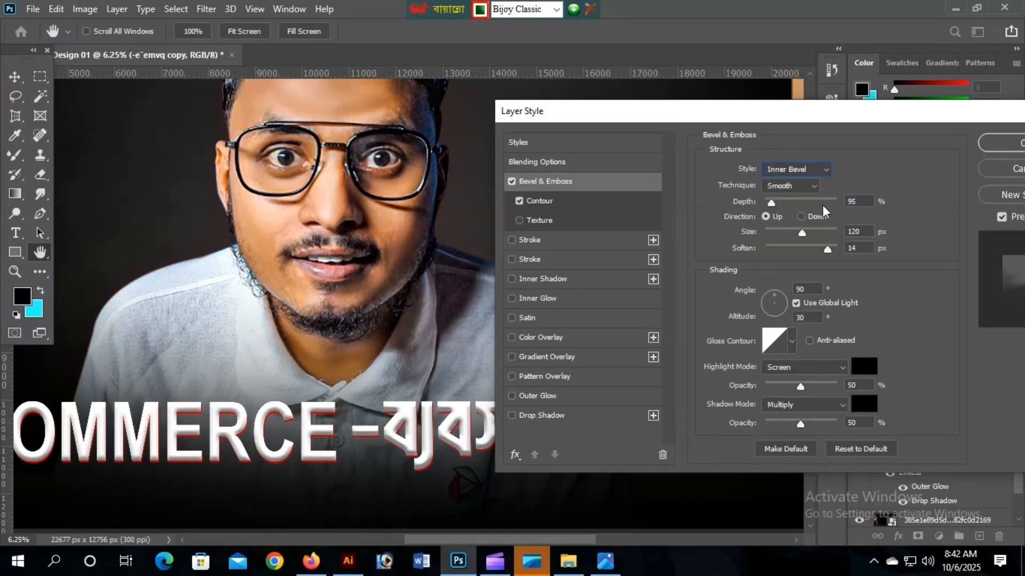
pyautogui.moveTo(771, 200); pyautogui.dragTo(769, 201)
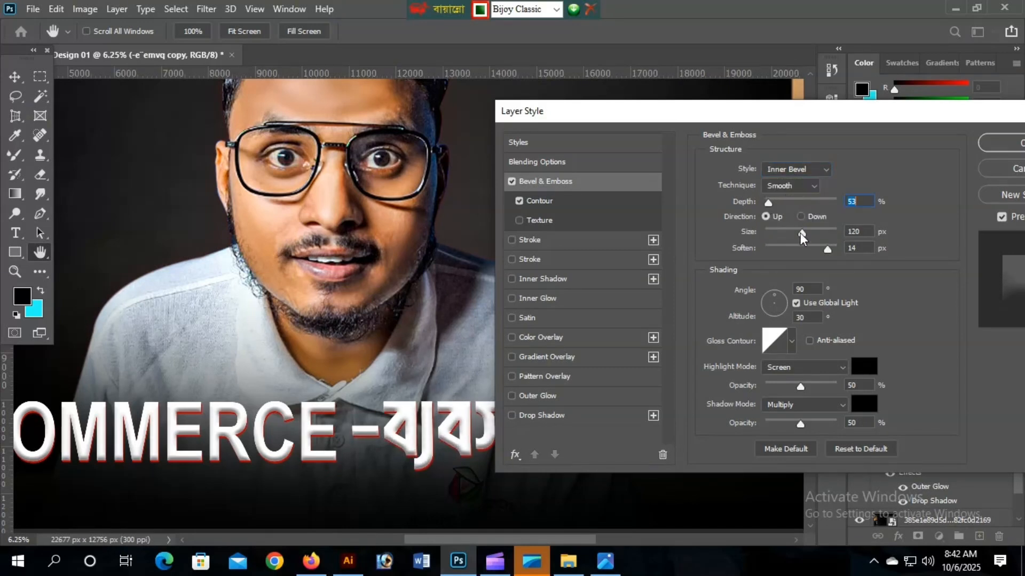
# Fine-tune the bevel size on the Bangla copy, apply the layer style and review the full thumbnail
pyautogui.moveTo(802, 235)
pyautogui.mouseDown()
pyautogui.moveTo(781, 236)
pyautogui.moveTo(800, 237)
pyautogui.mouseUp()
pyautogui.press('Return')
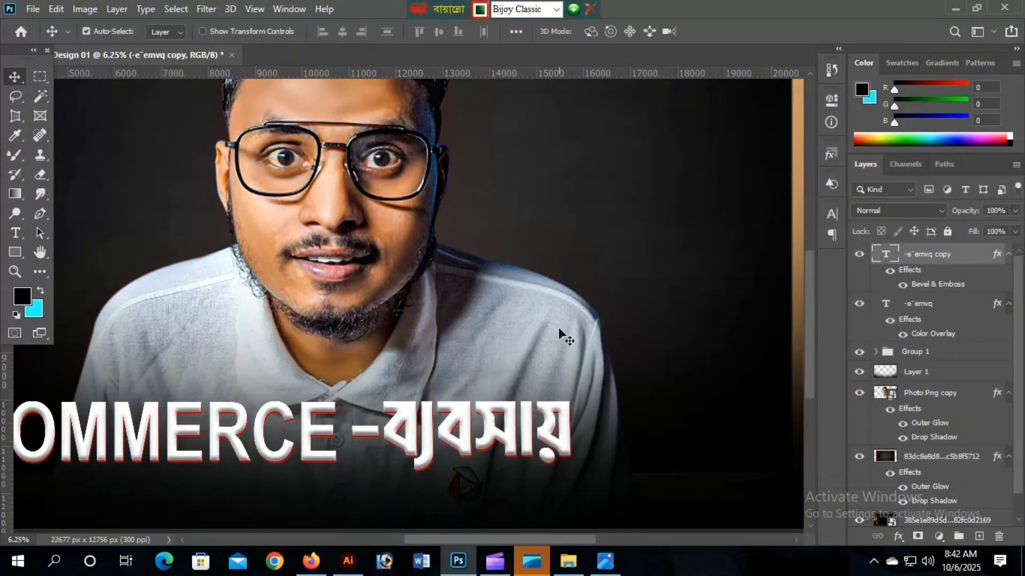
pyautogui.keyDown('alt'); pyautogui.click(391, 385); pyautogui.keyUp('alt')
pyautogui.keyDown('alt'); pyautogui.click(394, 383); pyautogui.keyUp('alt')
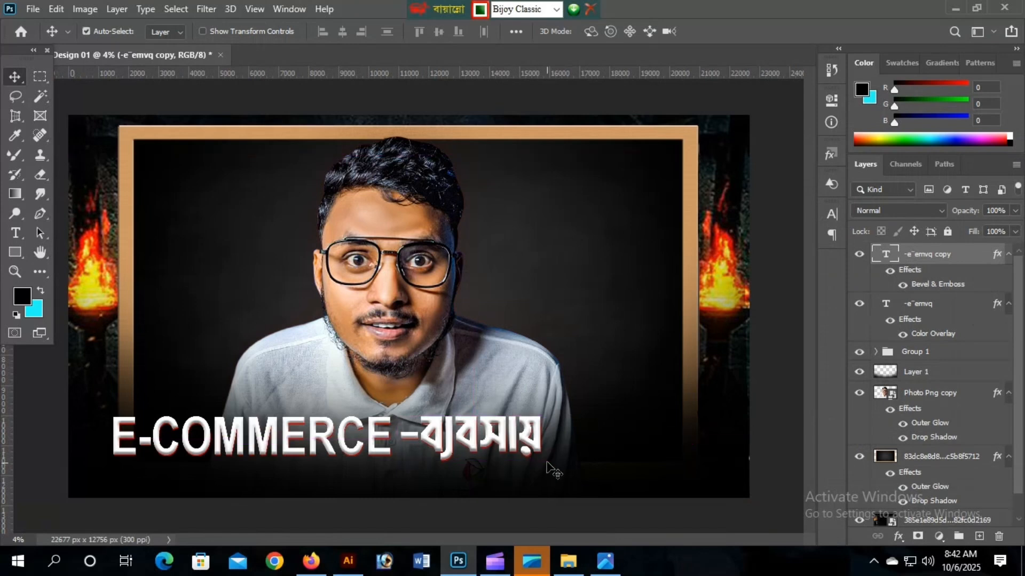
pyautogui.keyDown('alt'); pyautogui.click(443, 417); pyautogui.keyUp('alt')
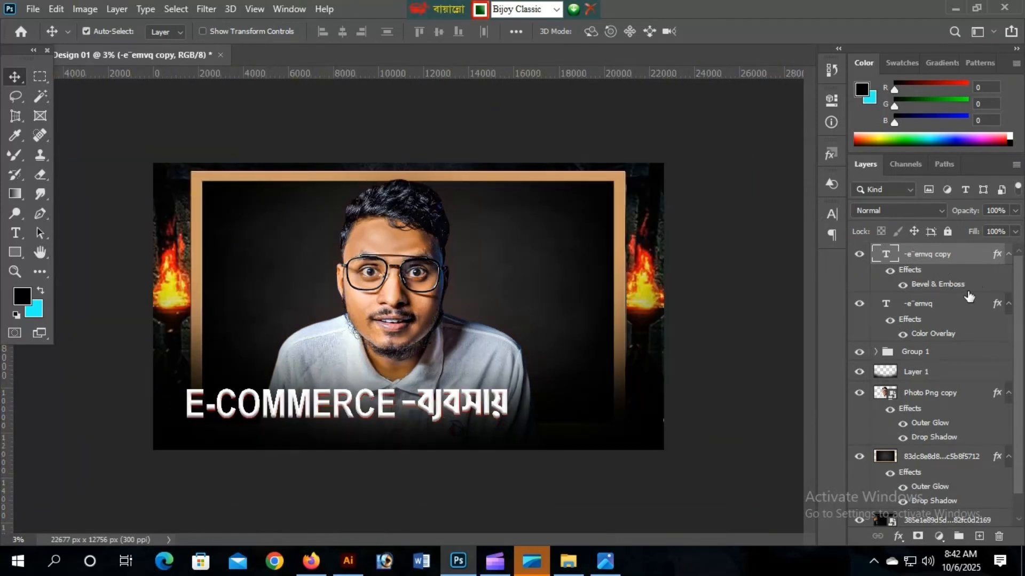
# Group the Bangla text layer with its copy and toggle the visibility of both title groups to check them
pyautogui.click(954, 308)
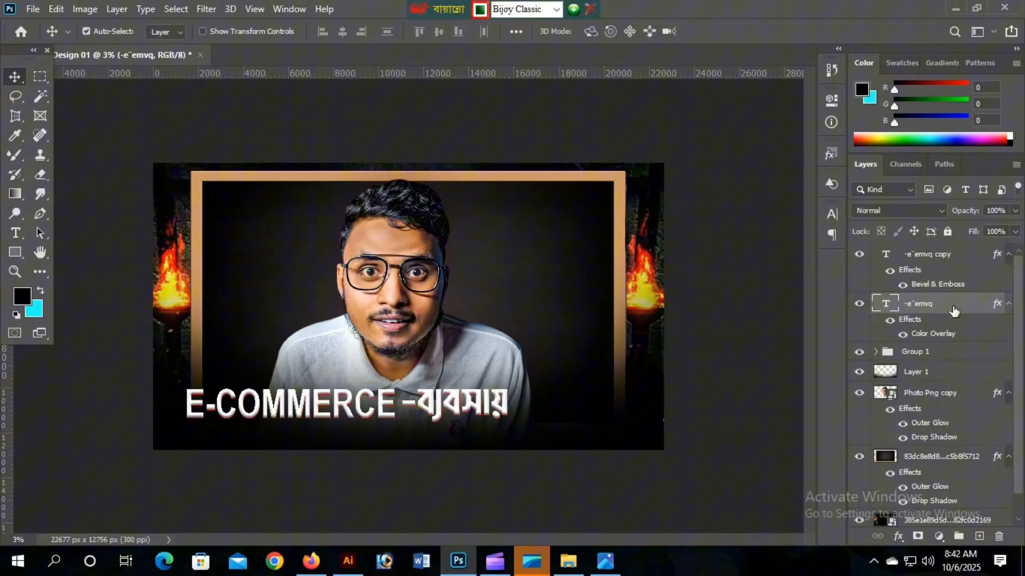
pyautogui.keyDown('shift'); pyautogui.click(963, 260); pyautogui.keyUp('shift')
pyautogui.rightClick(961, 256)
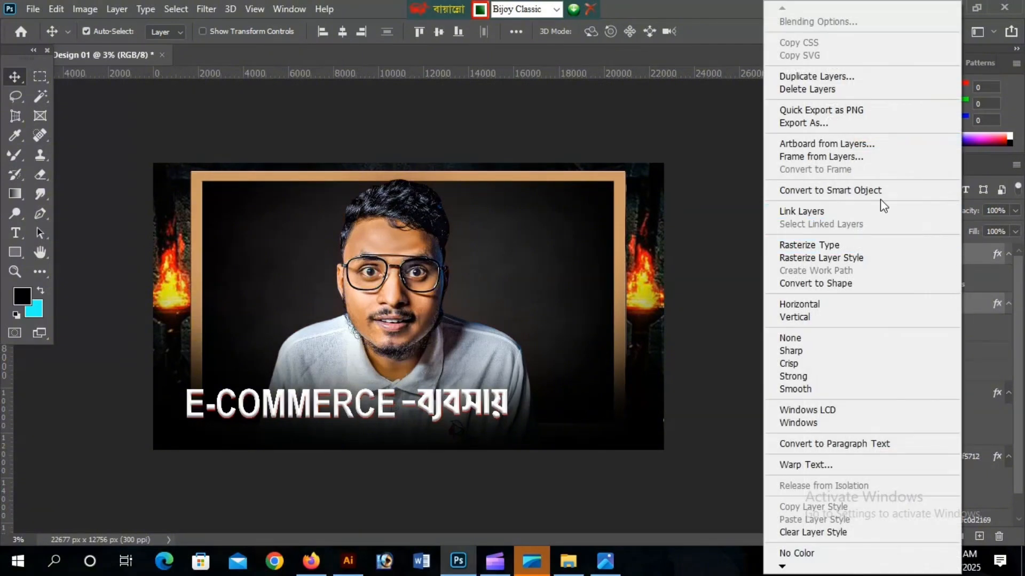
pyautogui.click(984, 251)
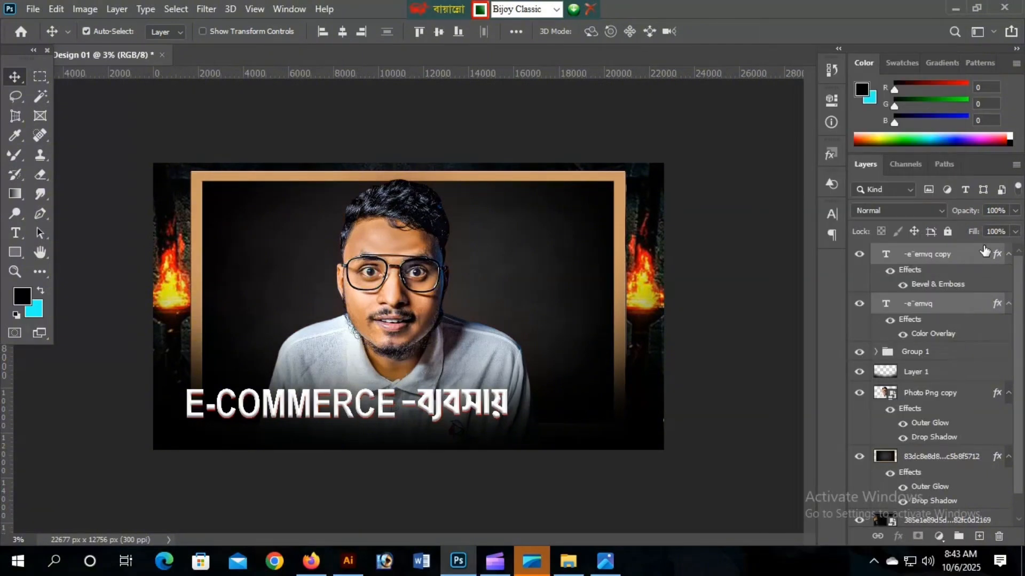
pyautogui.hotkey('ctrl', 'g')
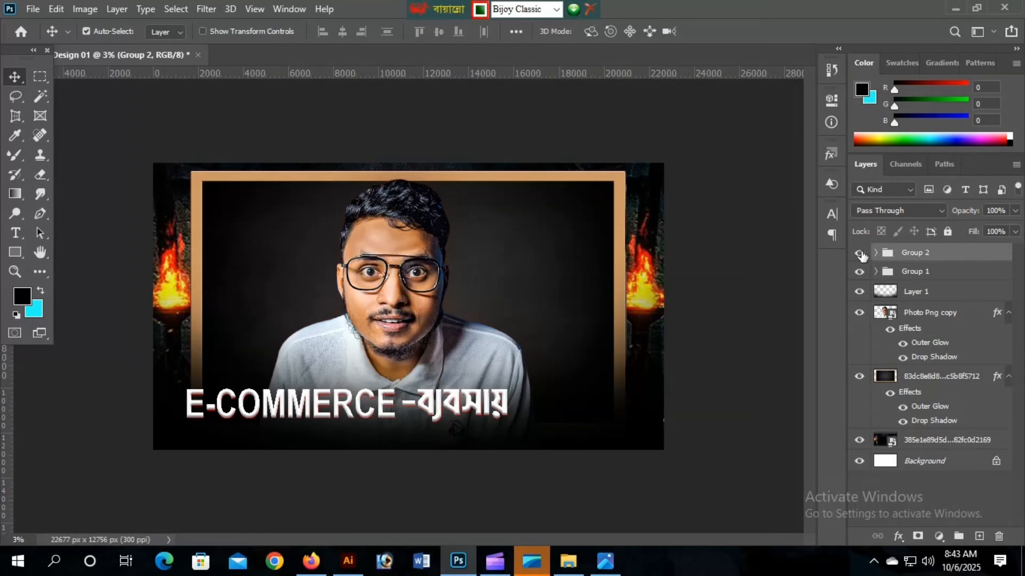
pyautogui.click(861, 254)
pyautogui.click(860, 253)
pyautogui.click(860, 272)
pyautogui.click(860, 272)
# Scale both title groups together to 112.47% and centre them across the lower part of the portrait
pyautogui.click(956, 277)
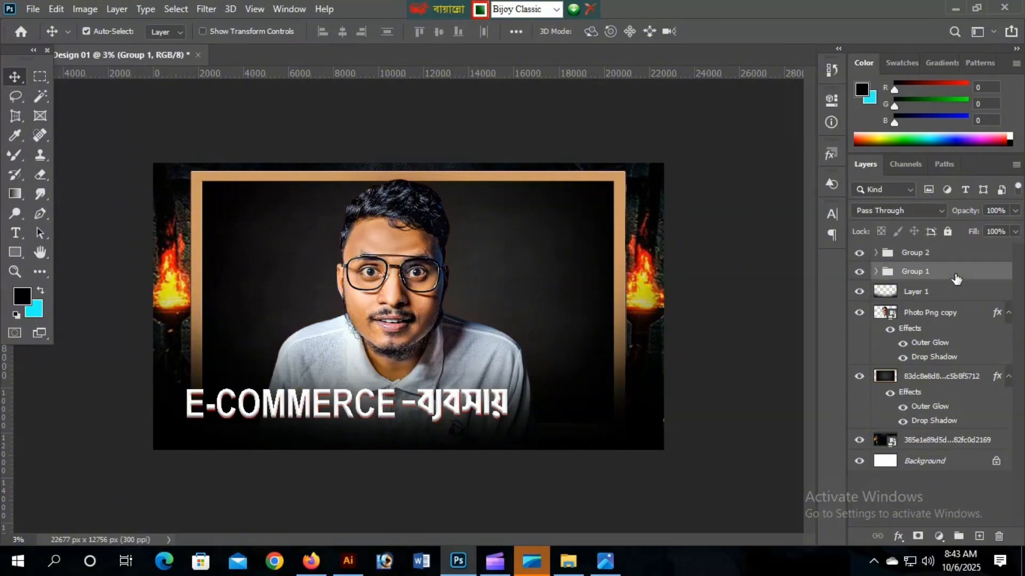
pyautogui.keyDown('shift'); pyautogui.click(950, 255); pyautogui.keyUp('shift')
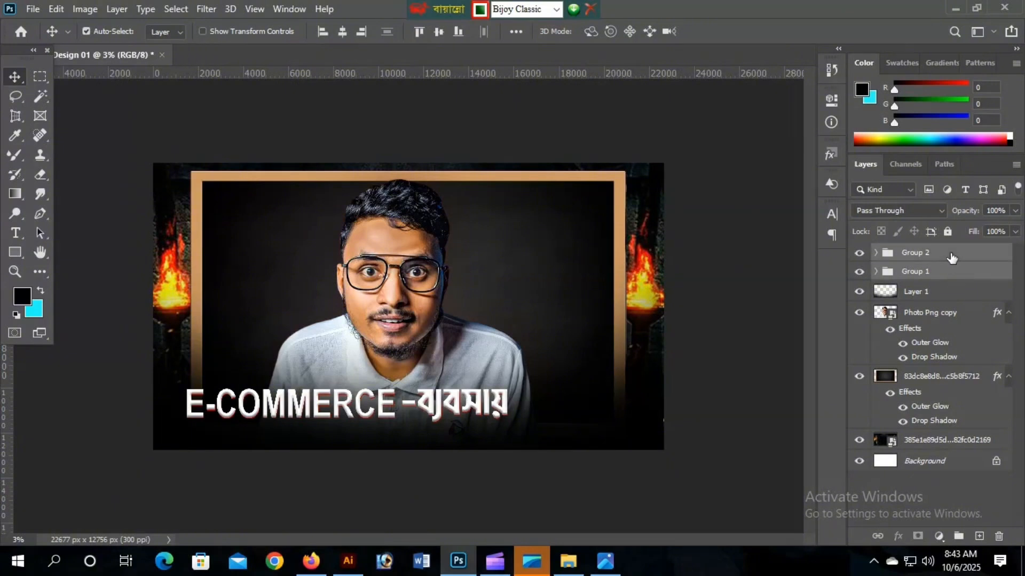
pyautogui.hotkey('ctrl', 't')
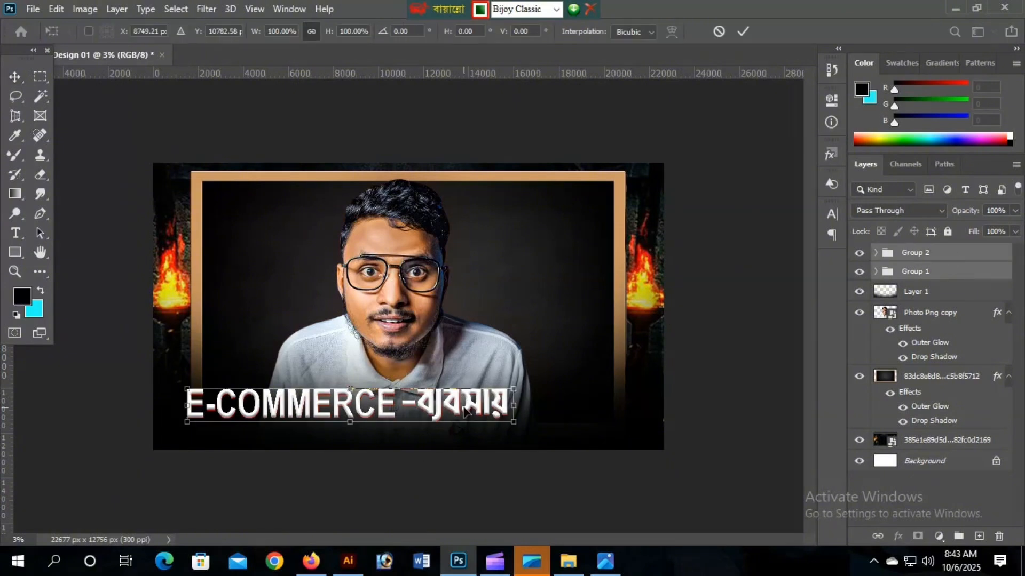
pyautogui.moveTo(460, 409); pyautogui.dragTo(508, 409)
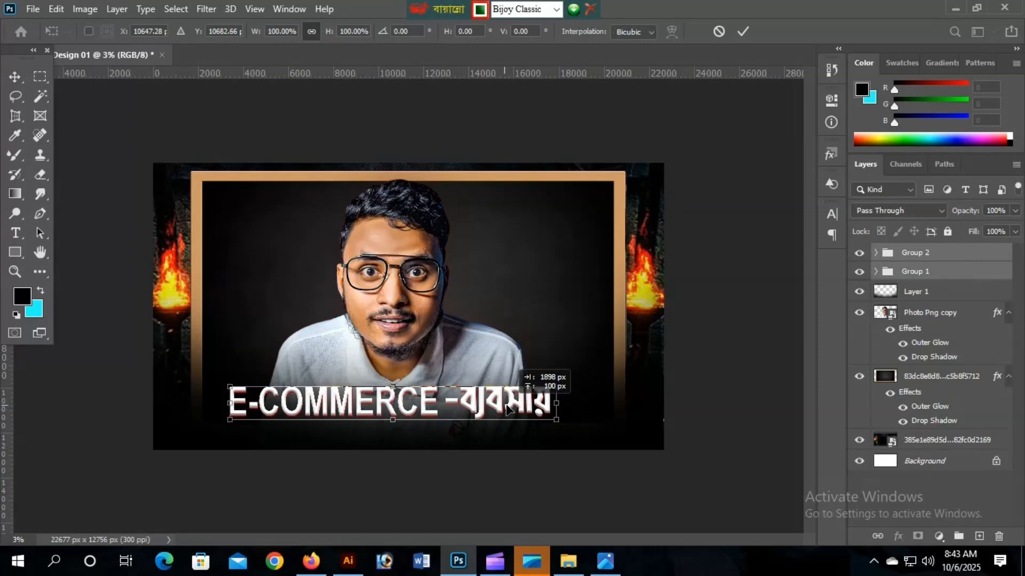
pyautogui.moveTo(508, 410); pyautogui.dragTo(563, 404)
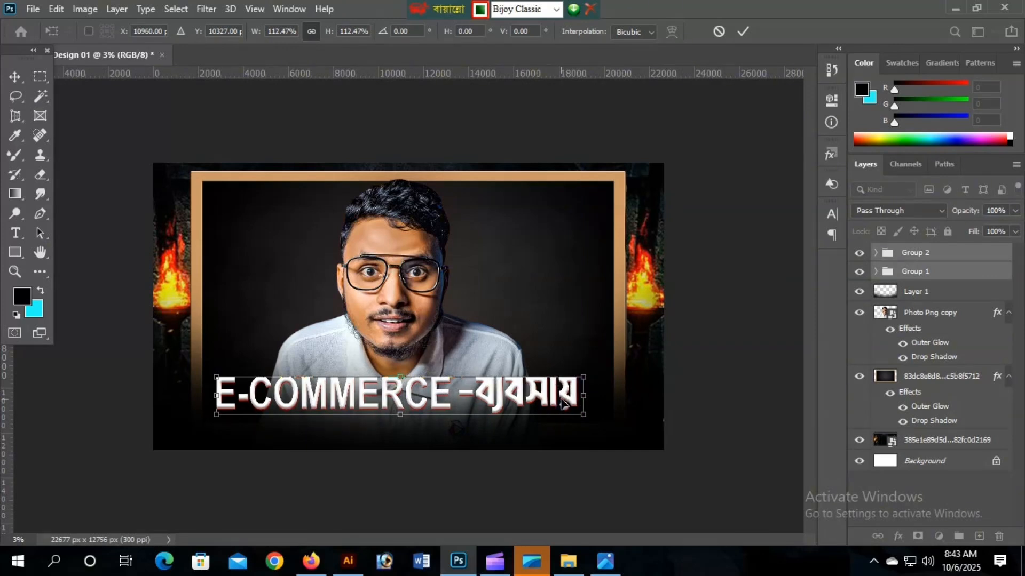
pyautogui.press('Return')
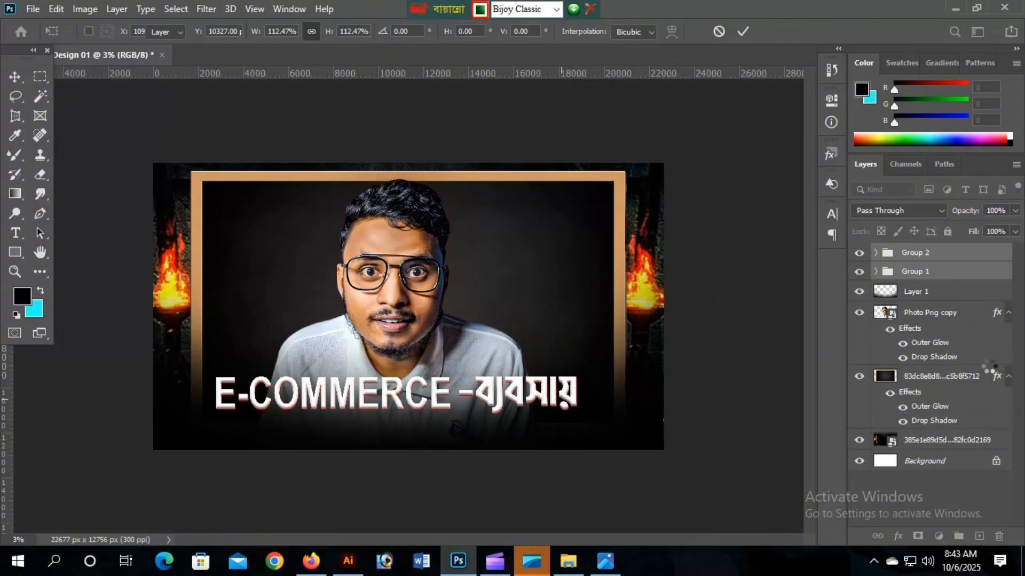
# Add a new layer and draw a rectangle about 1966 x 1566 px just below the start of the E-COMMERCE title
pyautogui.click(979, 538)
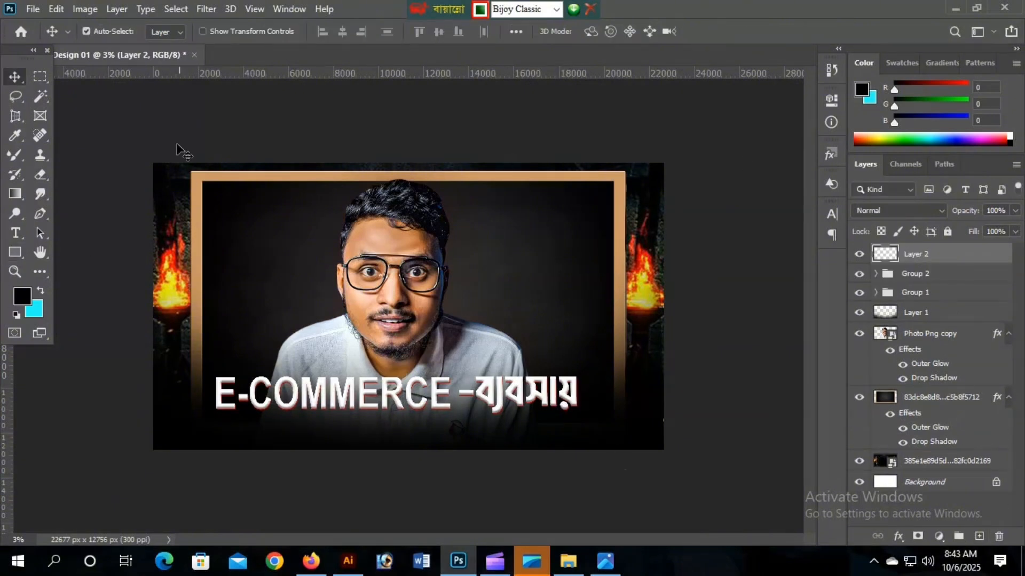
pyautogui.click(14, 253)
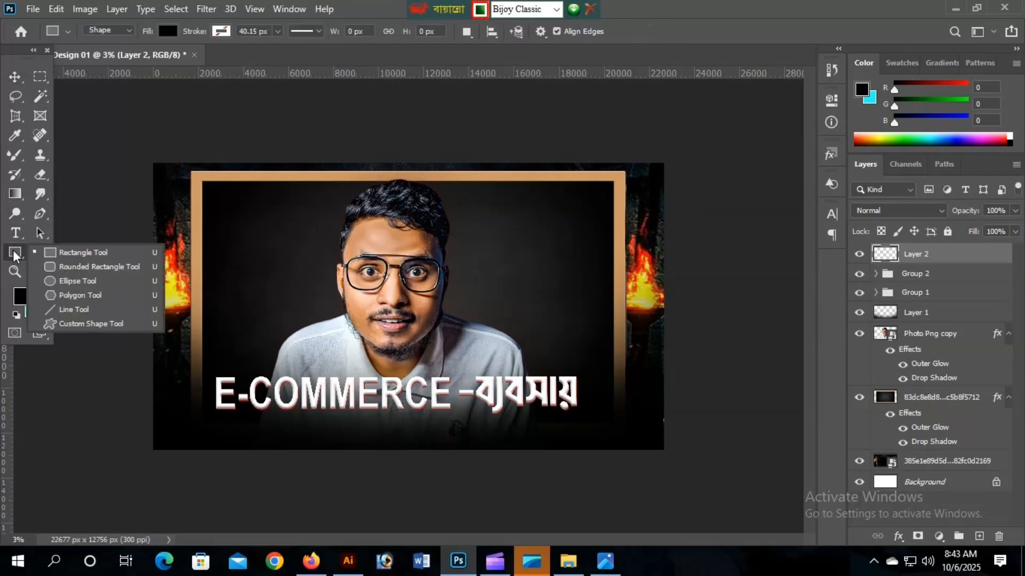
pyautogui.click(109, 253)
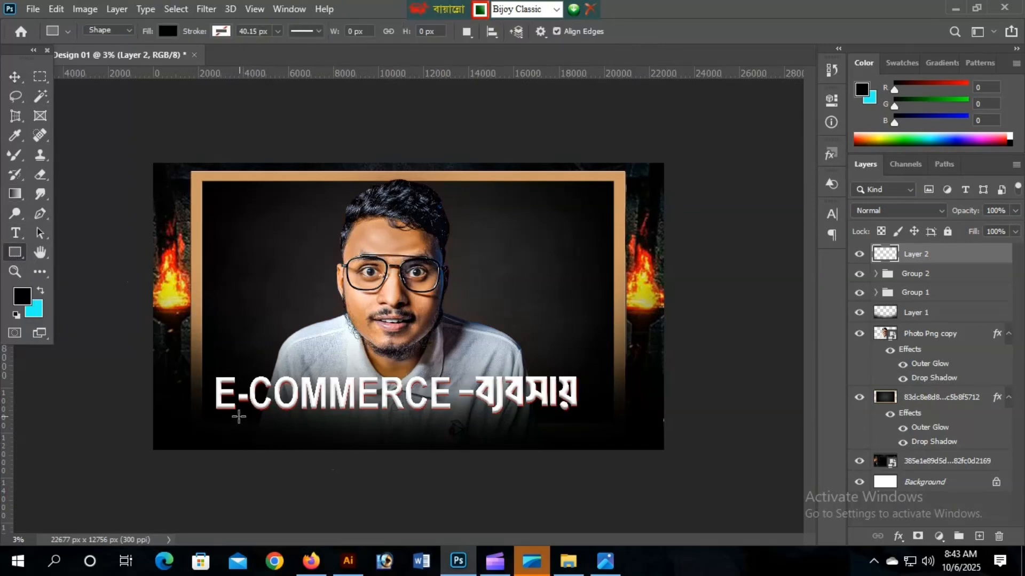
pyautogui.moveTo(237, 413); pyautogui.dragTo(282, 449)
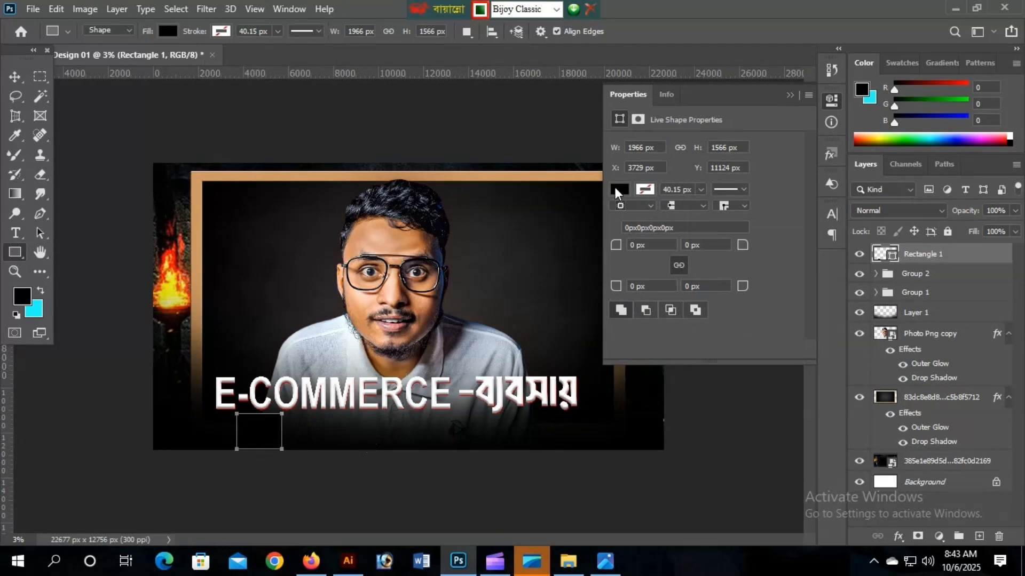
# Fill the rectangle with yellow from the recently used colors
pyautogui.click(618, 190)
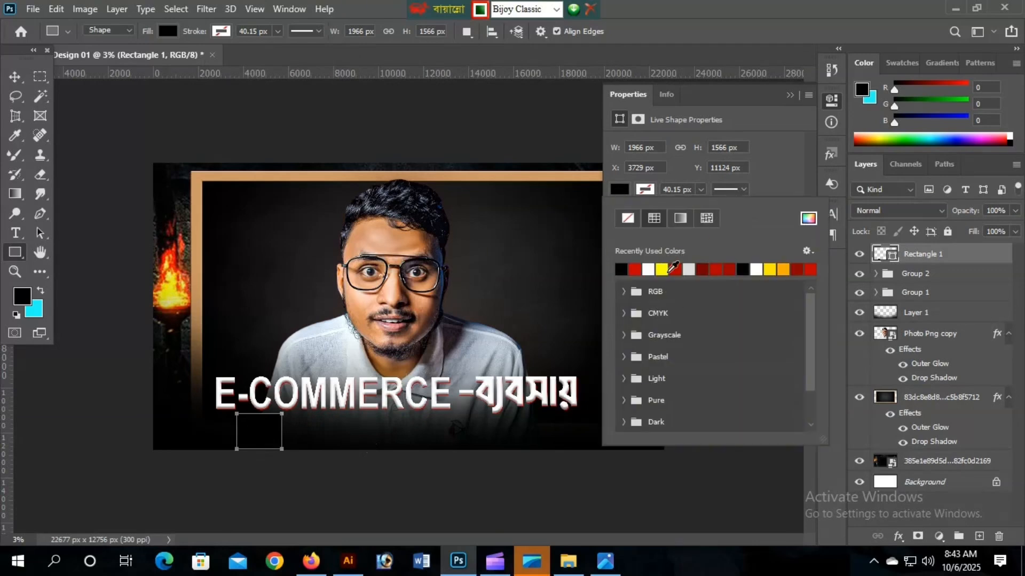
pyautogui.click(662, 269)
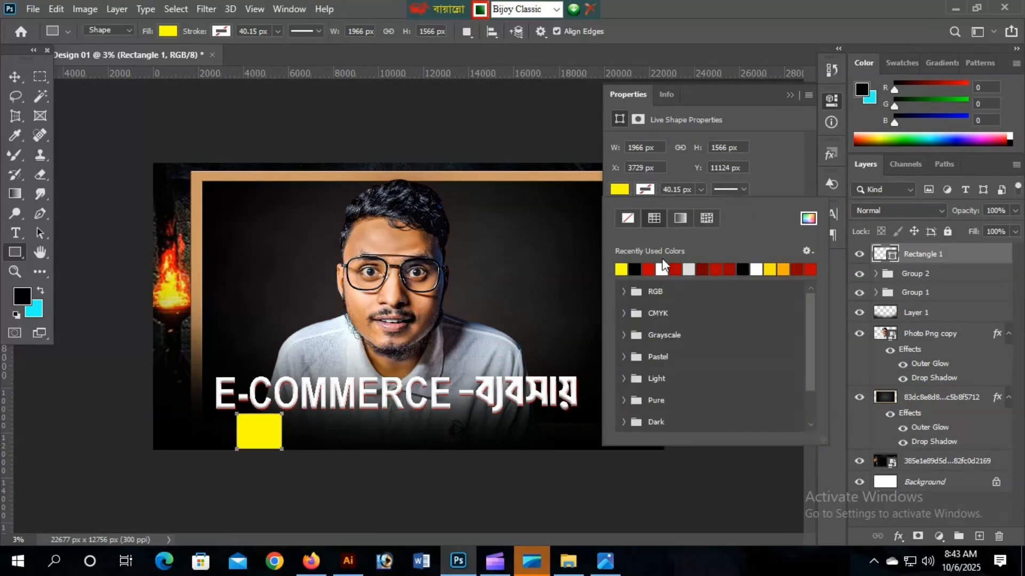
pyautogui.click(620, 190)
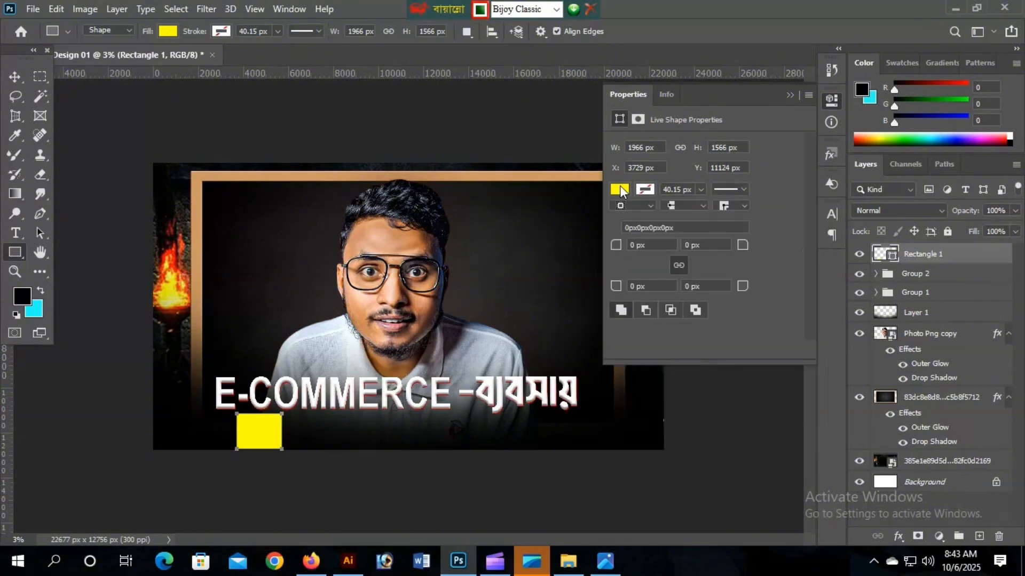
pyautogui.click(789, 95)
pyautogui.click(27, 75)
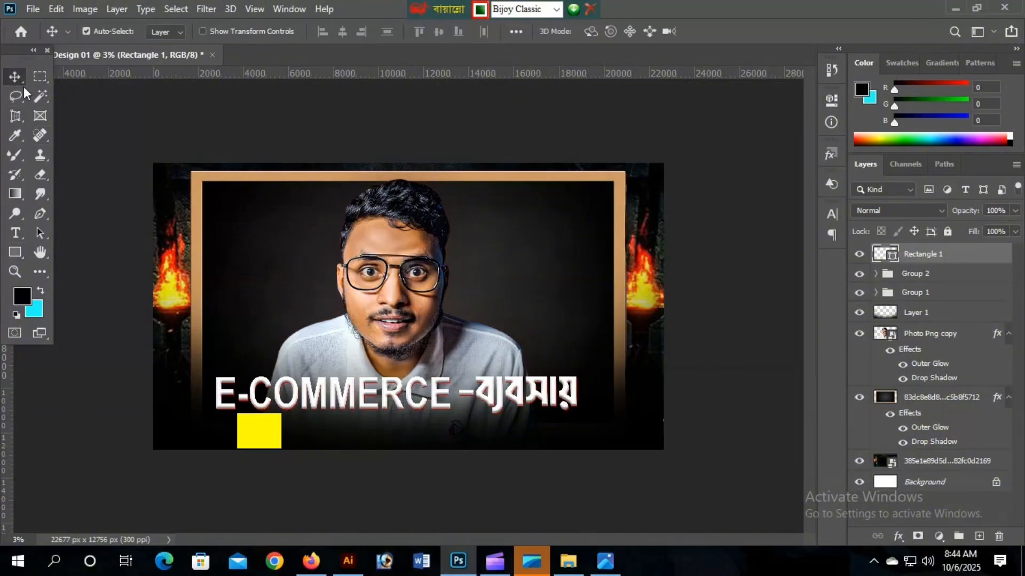
pyautogui.click(124, 235)
pyautogui.click(274, 436)
# Add a new layer and enter the text ৫টি in black (000000) on the yellow rectangle
pyautogui.click(979, 536)
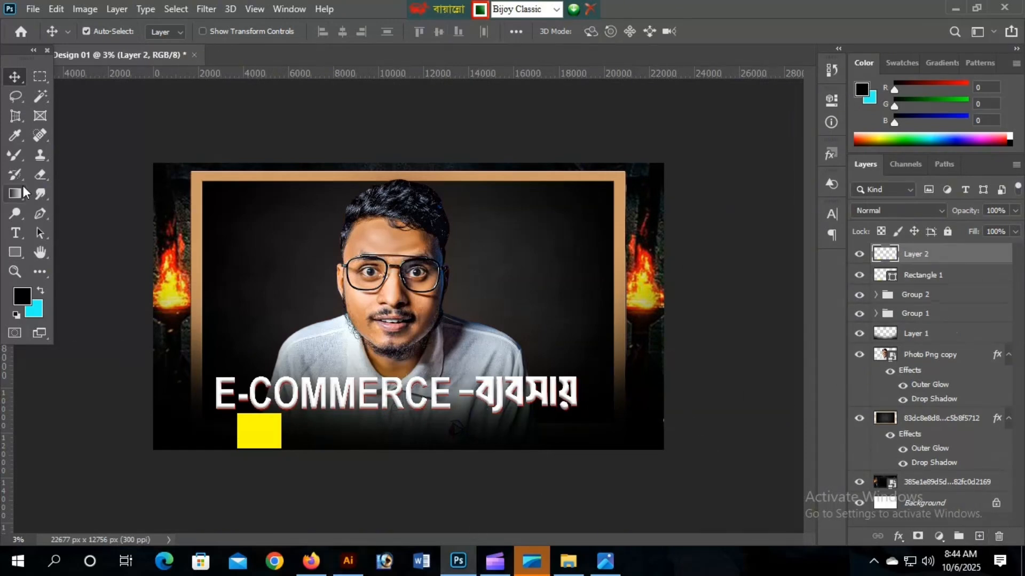
pyautogui.click(15, 233)
pyautogui.click(104, 233)
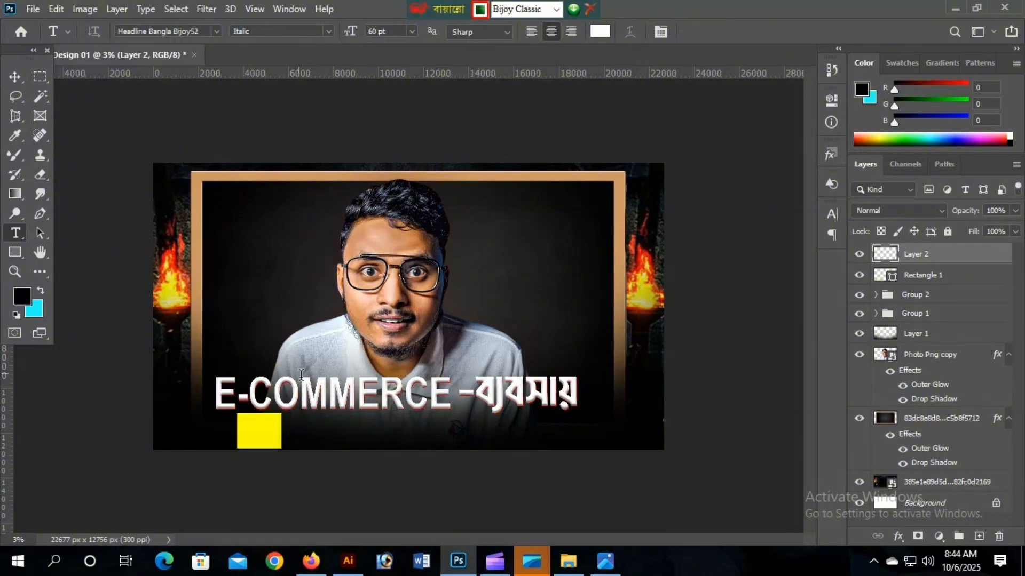
pyautogui.hotkey('ctrl', '+')
pyautogui.scroll(2, 296, 427)
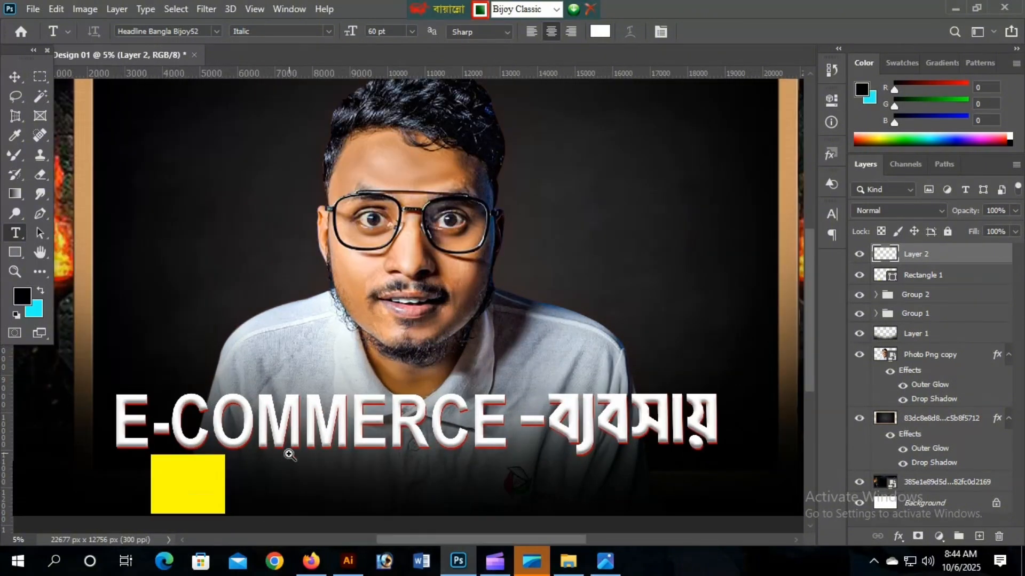
pyautogui.moveTo(293, 459); pyautogui.dragTo(530, 382)
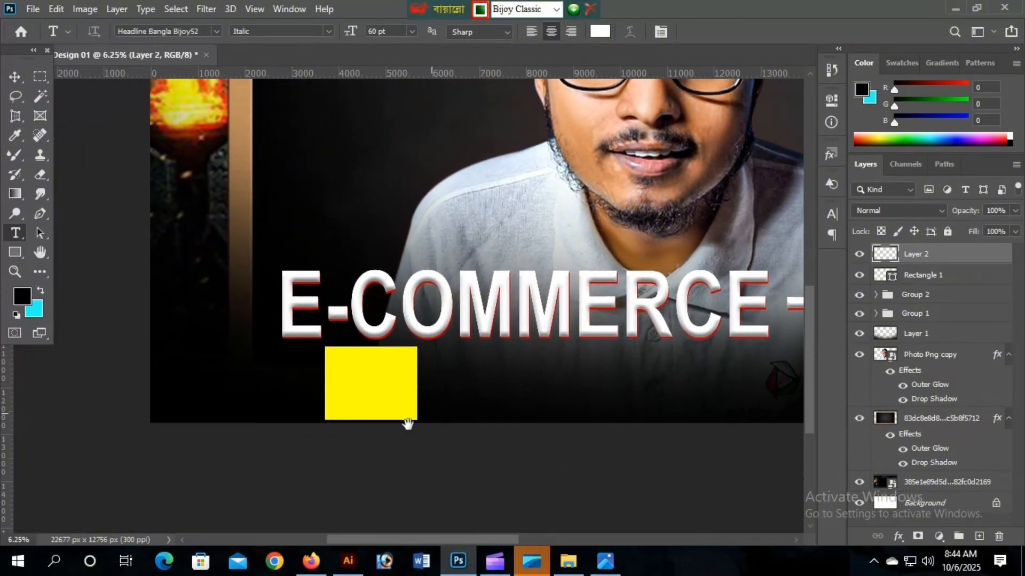
pyautogui.click(359, 388)
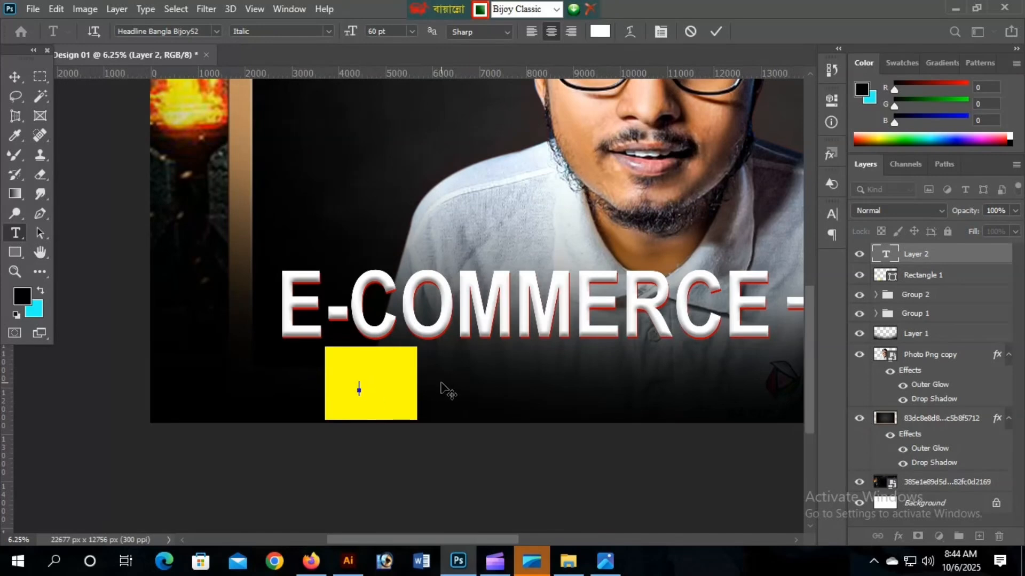
pyautogui.click(22, 295)
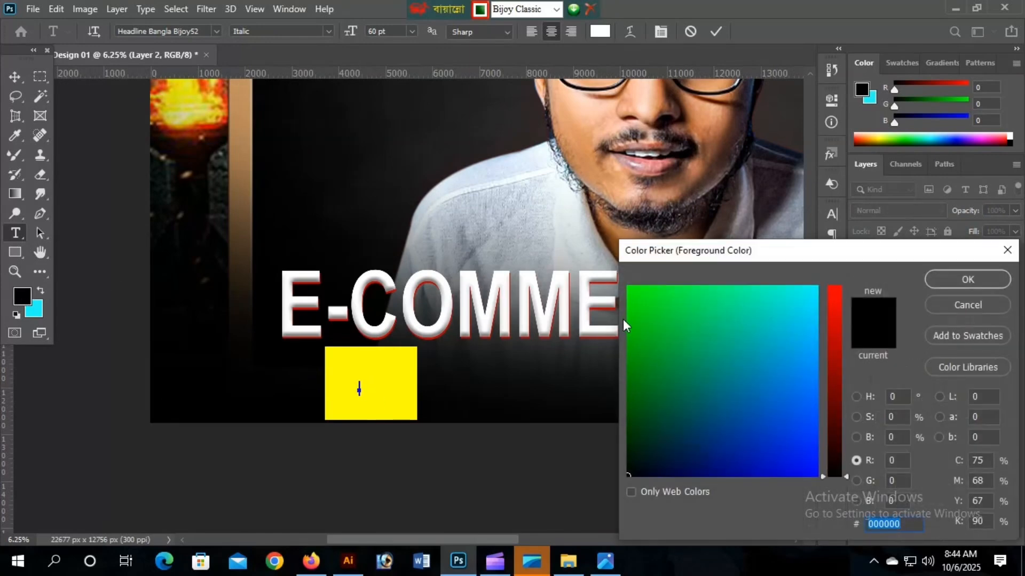
pyautogui.moveTo(641, 469); pyautogui.dragTo(600, 497)
pyautogui.click(966, 280)
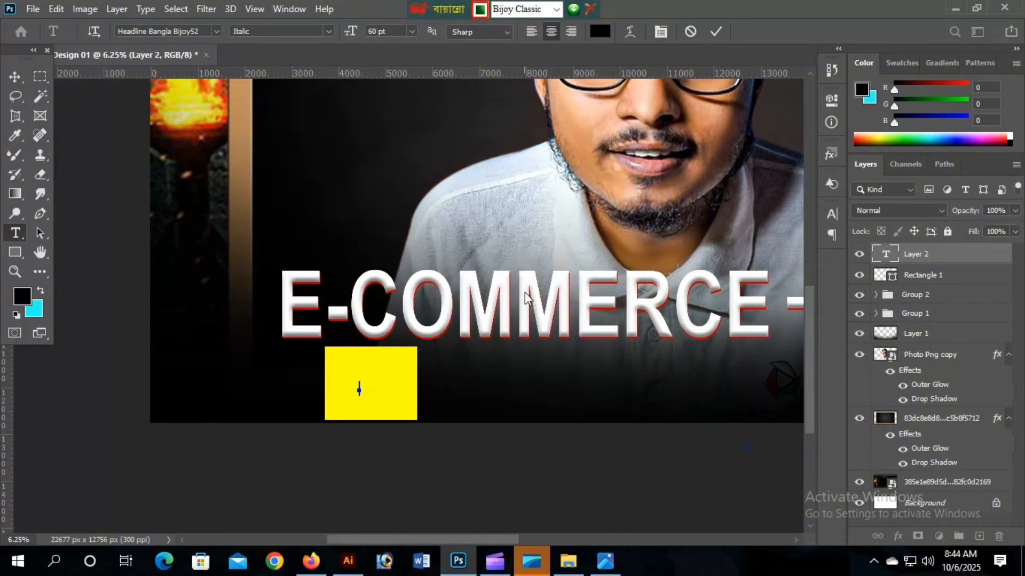
pyautogui.write('এত')
pyautogui.click(13, 77)
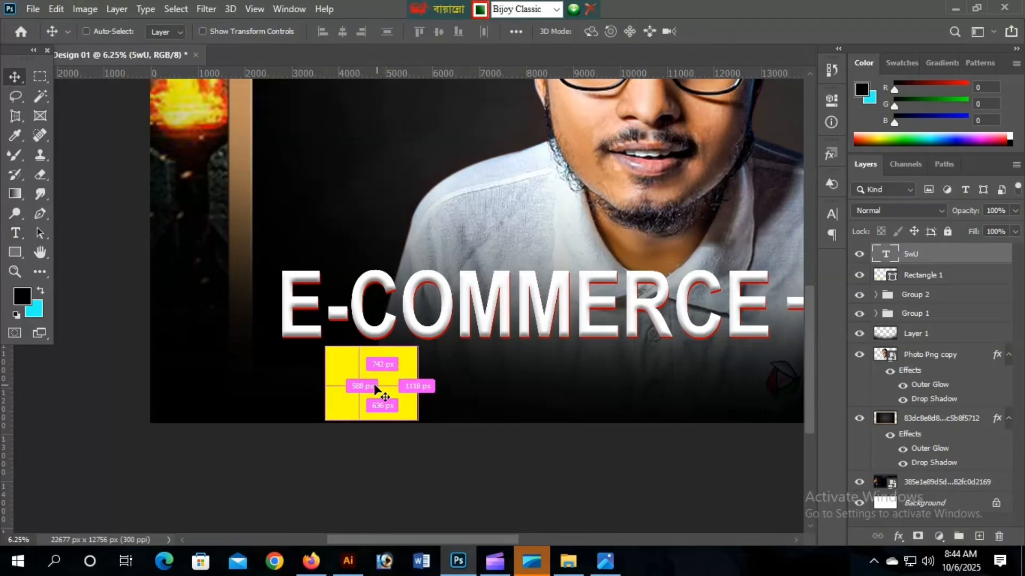
# Scale the ৫টি text to 554.87% and nudge it down to centre it on the yellow rectangle
pyautogui.hotkey('ctrl', 't')
pyautogui.moveTo(367, 399); pyautogui.dragTo(435, 400)
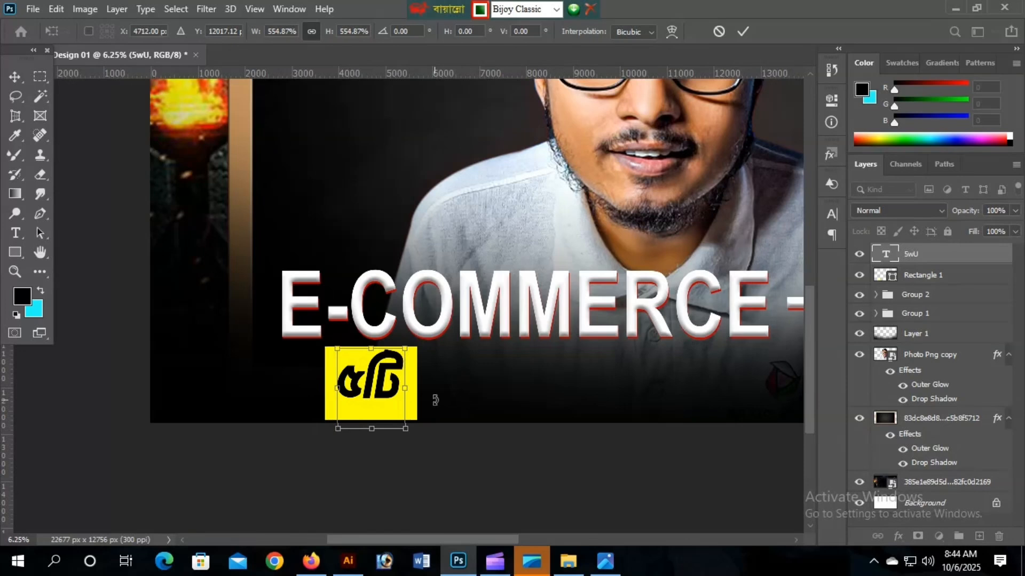
pyautogui.press('Down')
pyautogui.press('Down')
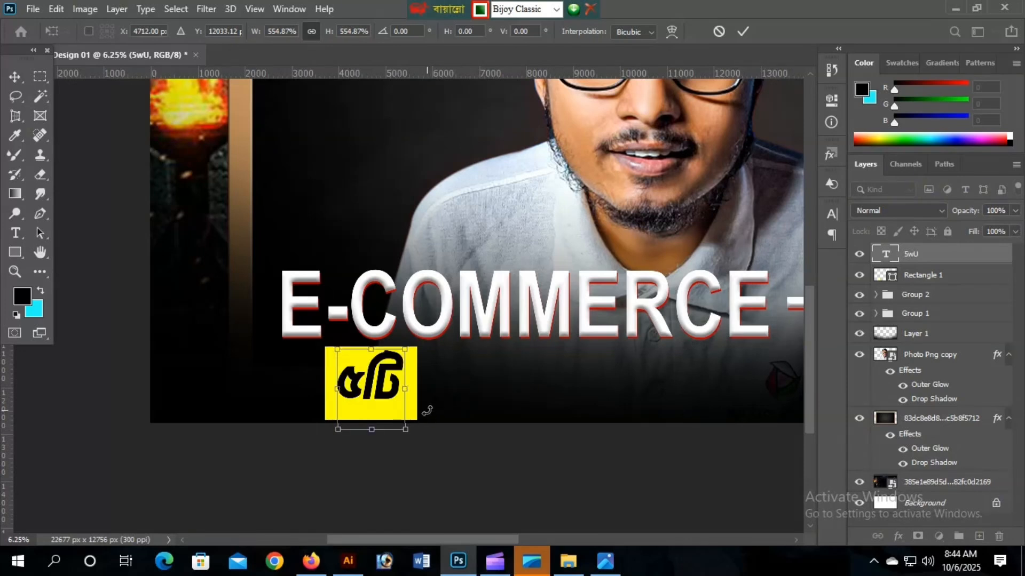
pyautogui.press('Down')
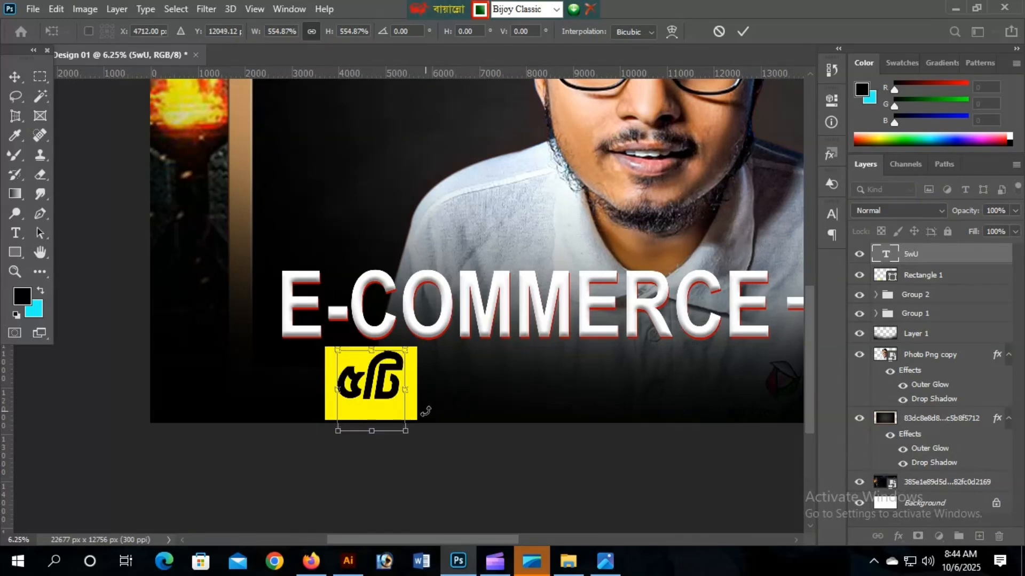
pyautogui.press('Down')
pyautogui.press('Down')
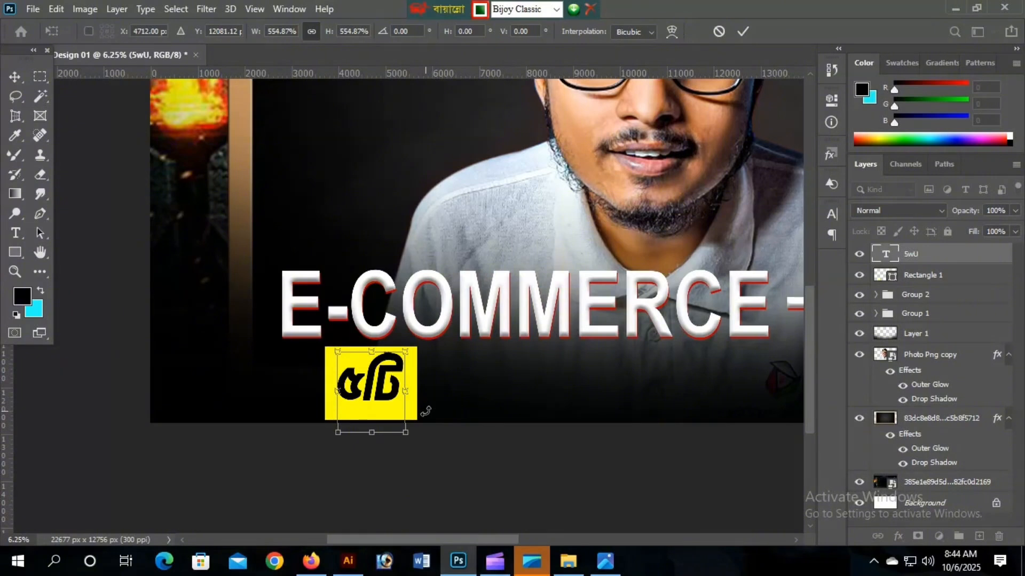
pyautogui.press('Down')
pyautogui.press('Down')
pyautogui.press('Return')
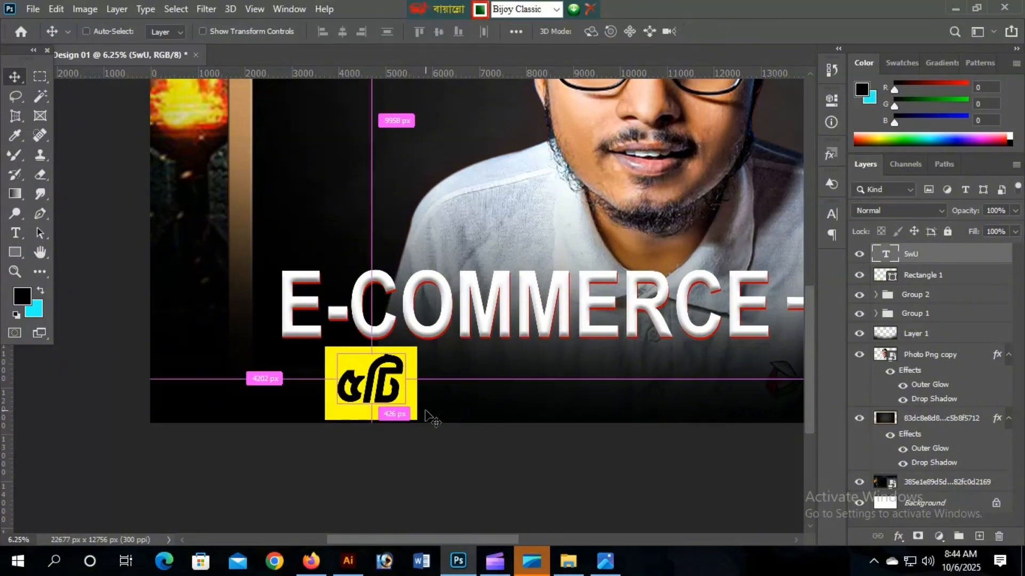
# Skew the ৫টি text 10.29° horizontally with its height at 102.80%, and move it back to the middle of the yellow rectangle
pyautogui.hotkey('ctrl', 't')
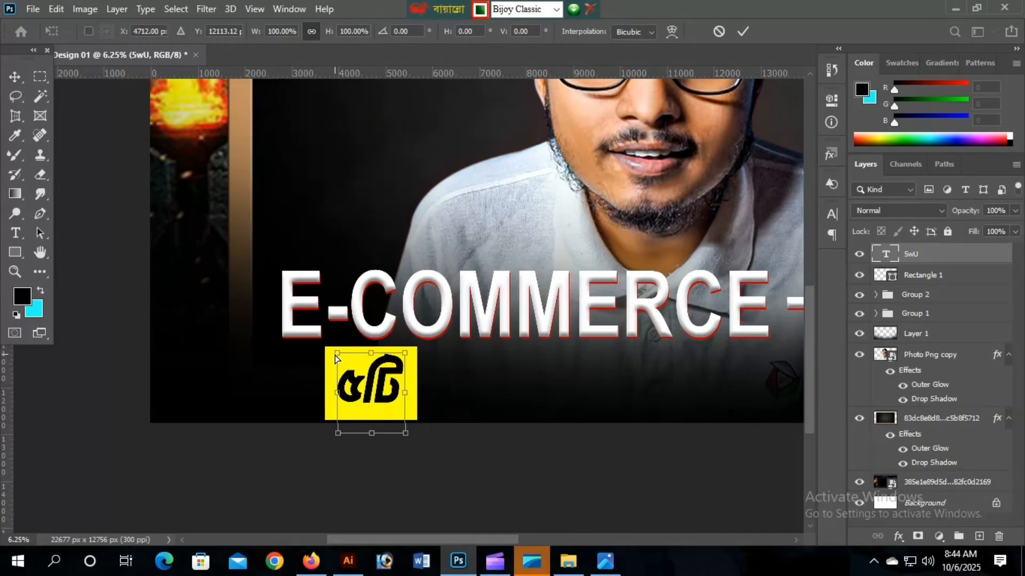
pyautogui.moveTo(337, 354); pyautogui.dragTo(321, 353)
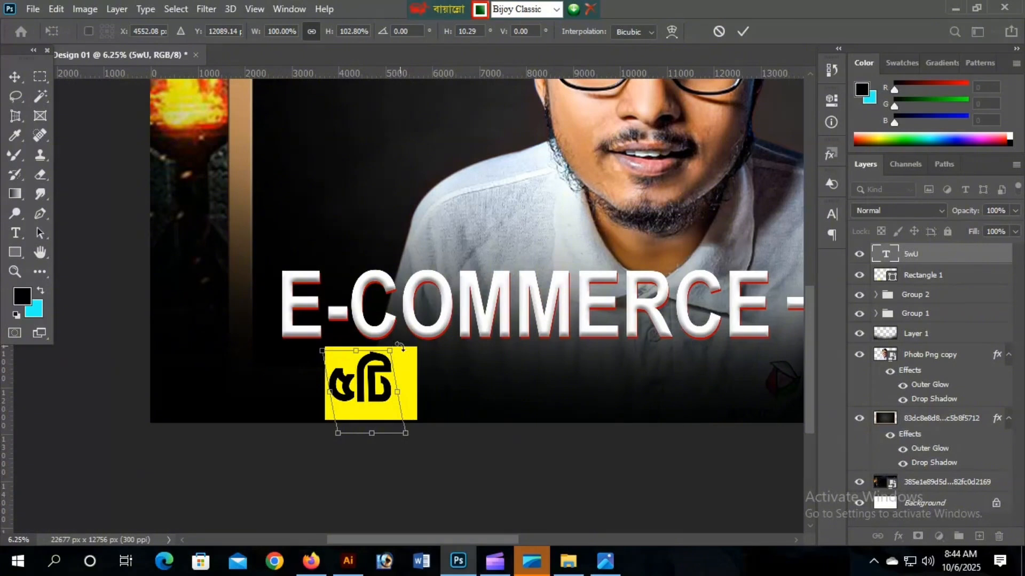
pyautogui.press('Return')
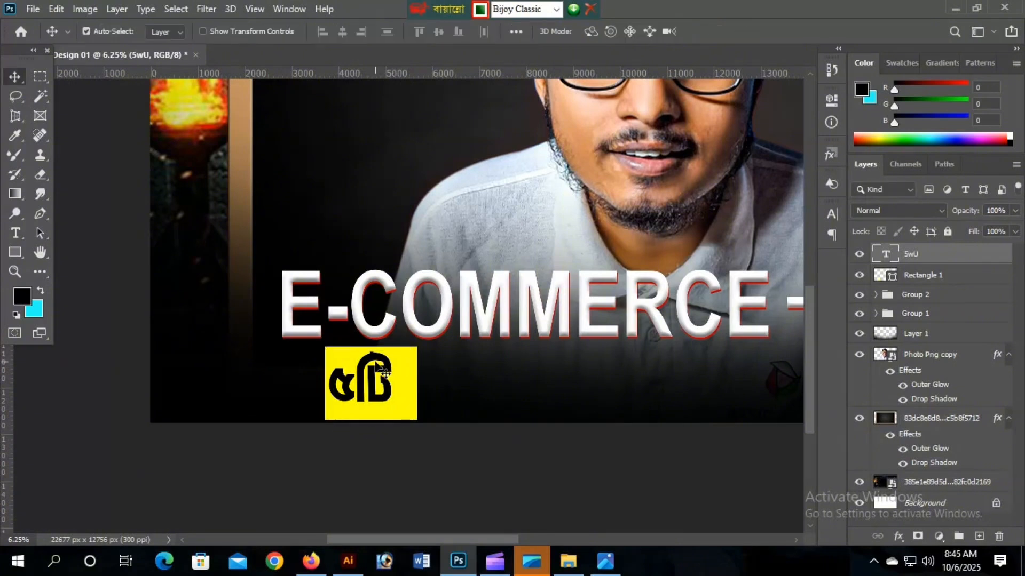
pyautogui.moveTo(383, 372); pyautogui.dragTo(423, 393)
# Scale the ৫টি text to 116.33% and nudge it down to centre it vertically on the yellow rectangle
pyautogui.hotkey('ctrl', 't')
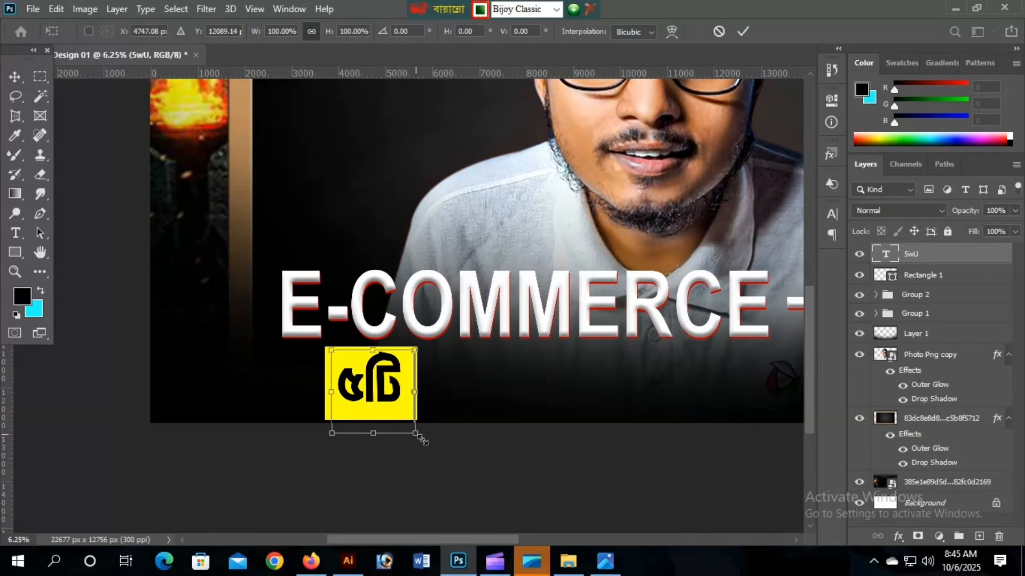
pyautogui.moveTo(422, 440); pyautogui.dragTo(501, 398)
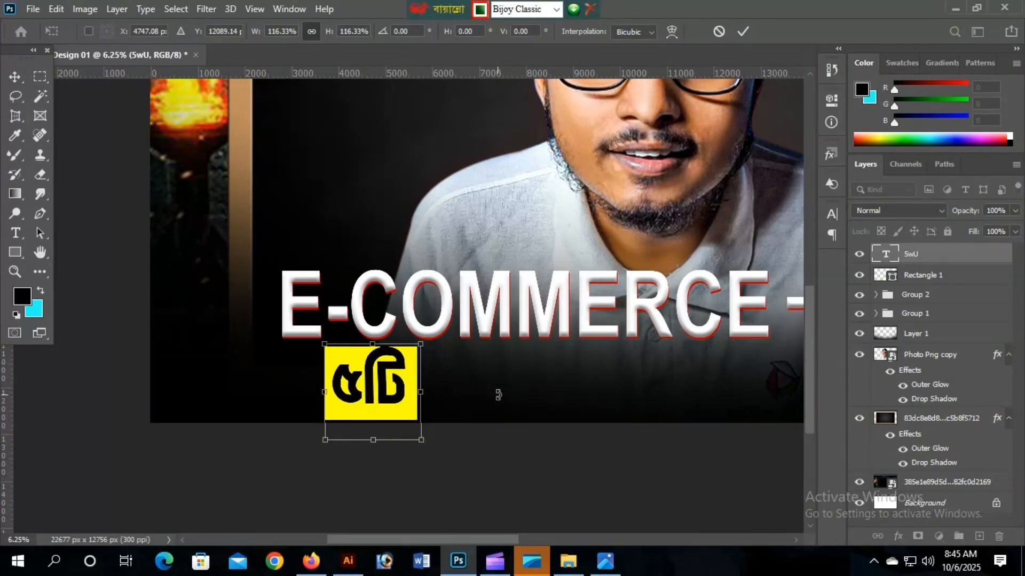
pyautogui.press('Return')
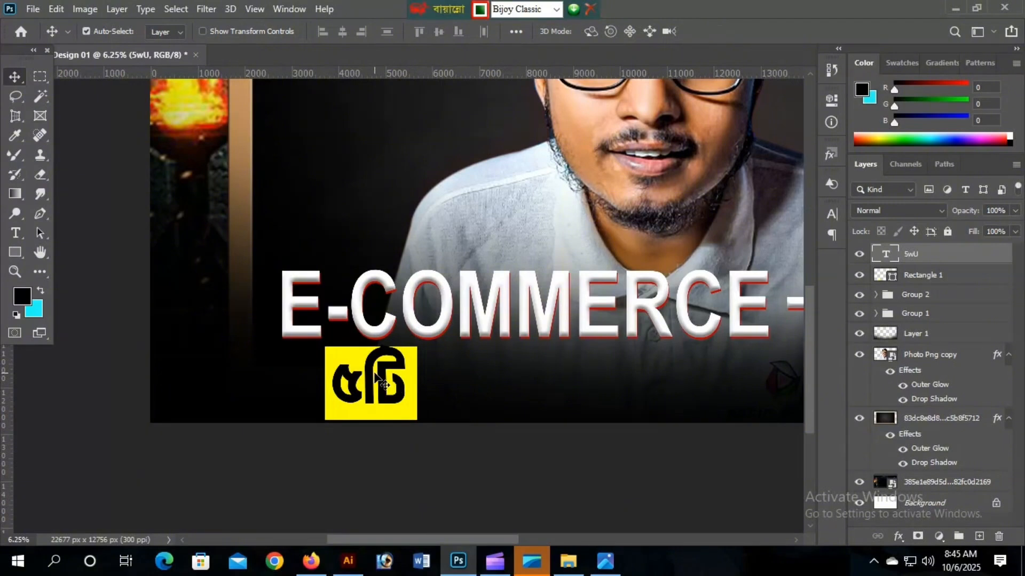
pyautogui.hotkey('shift', 'Down')
pyautogui.hotkey('shift', 'Down')
pyautogui.hotkey('shift', 'Down')
pyautogui.hotkey('shift', 'Down')
pyautogui.hotkey('shift', 'Down')
pyautogui.hotkey('shift', 'Down')
pyautogui.hotkey('shift', 'Down')
pyautogui.hotkey('shift', 'Down')
pyautogui.hotkey('shift', 'Down')
pyautogui.hotkey('shift', 'Down')
pyautogui.hotkey('shift', 'Down')
pyautogui.hotkey('shift', 'Down')
pyautogui.hotkey('shift', 'Down')
pyautogui.hotkey('shift', 'Down')
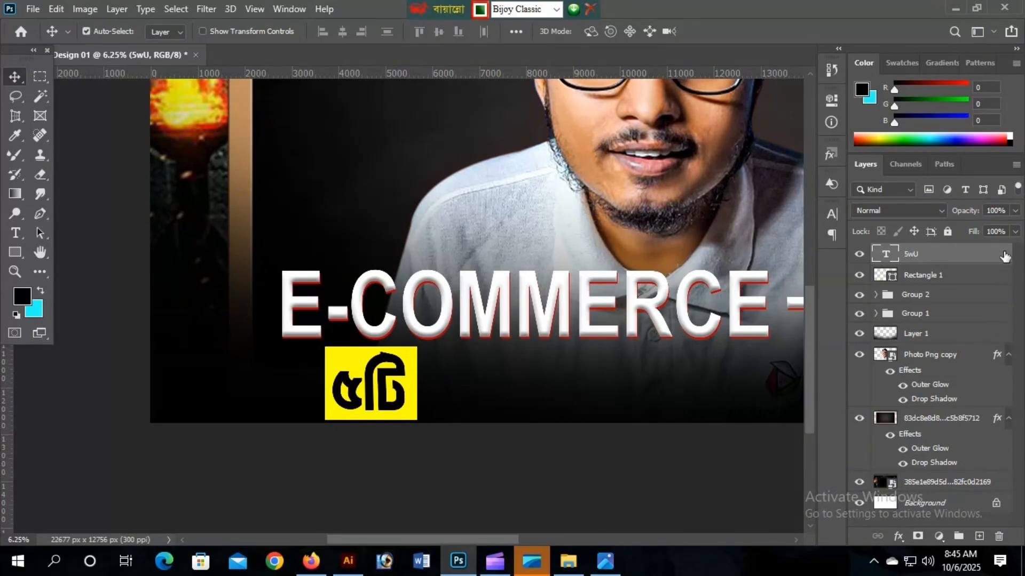
# Enable Bevel & Emboss with Contour in the ৫টি text layer's style and show the bevel settings
pyautogui.doubleClick(1002, 256)
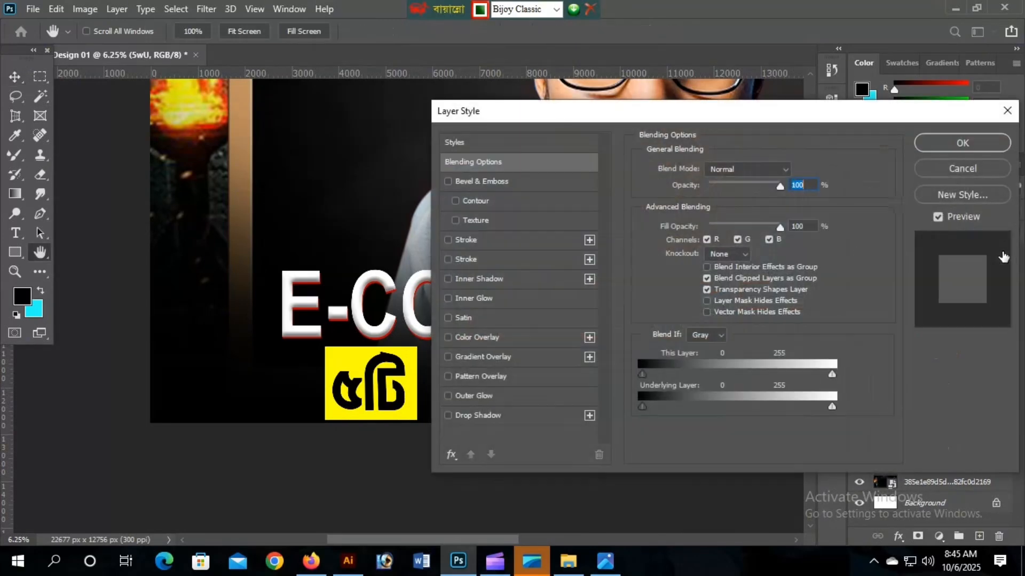
pyautogui.moveTo(618, 107); pyautogui.dragTo(765, 93)
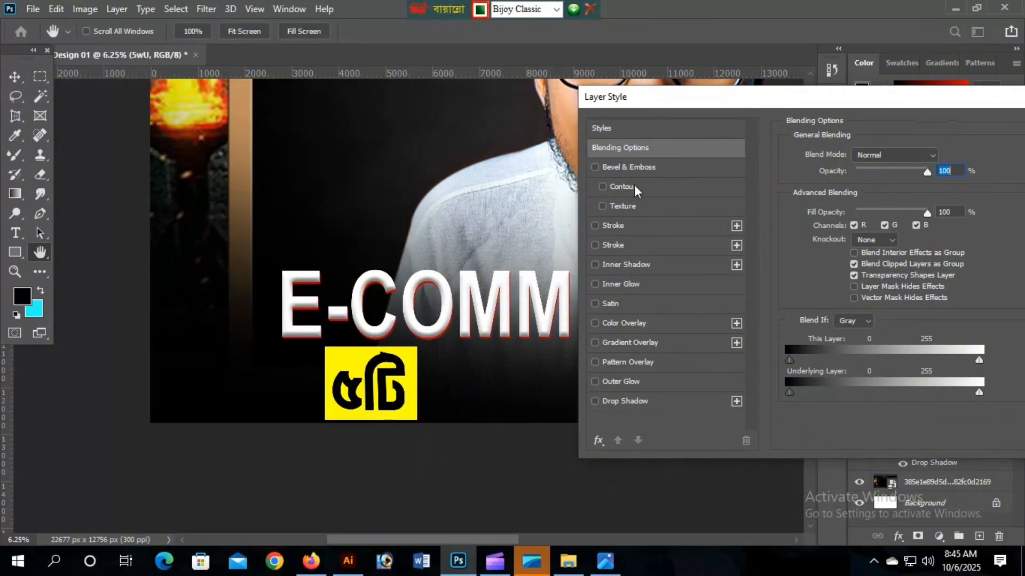
pyautogui.click(595, 168)
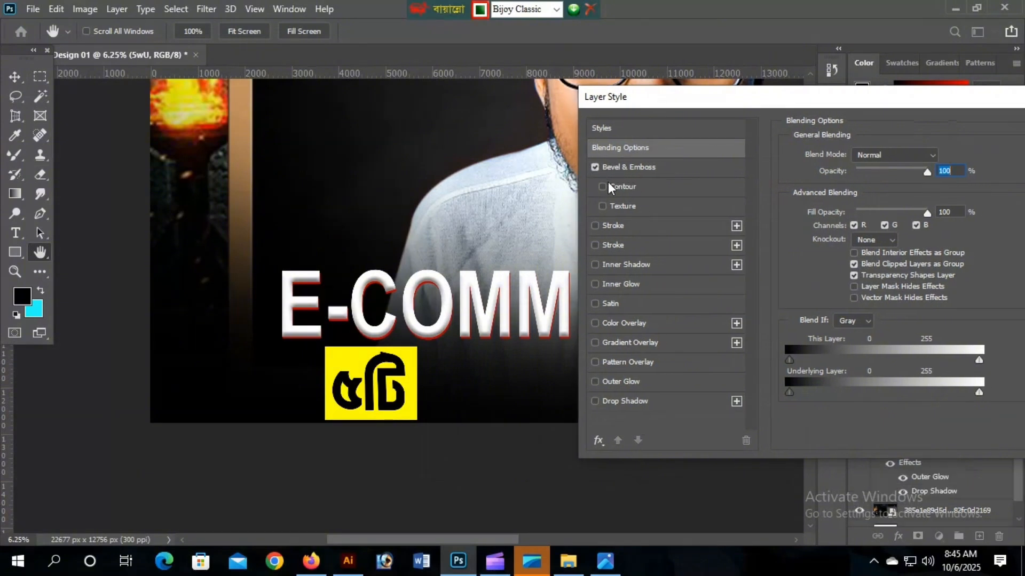
pyautogui.click(602, 186)
pyautogui.click(648, 167)
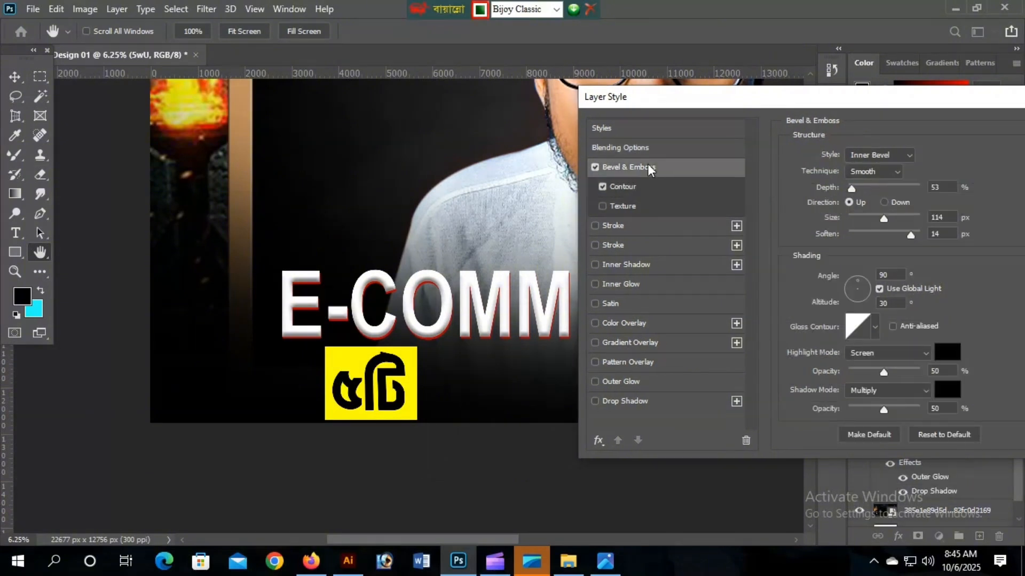
# Try the Outer Bevel style on the ৫টি text, set the technique to Chisel Hard, and return the style to Inner Bevel
pyautogui.click(866, 152)
pyautogui.click(870, 168)
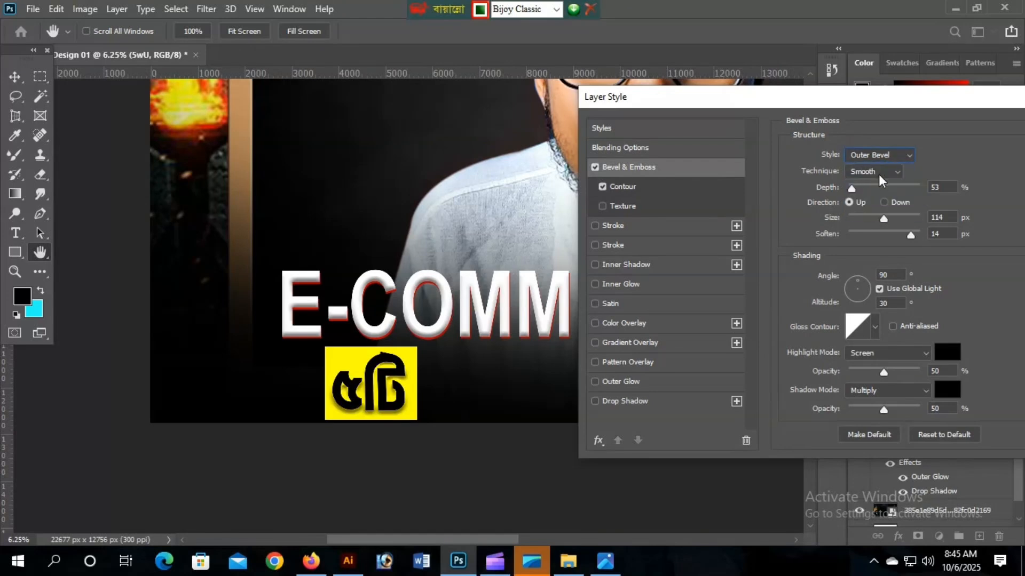
pyautogui.click(863, 171)
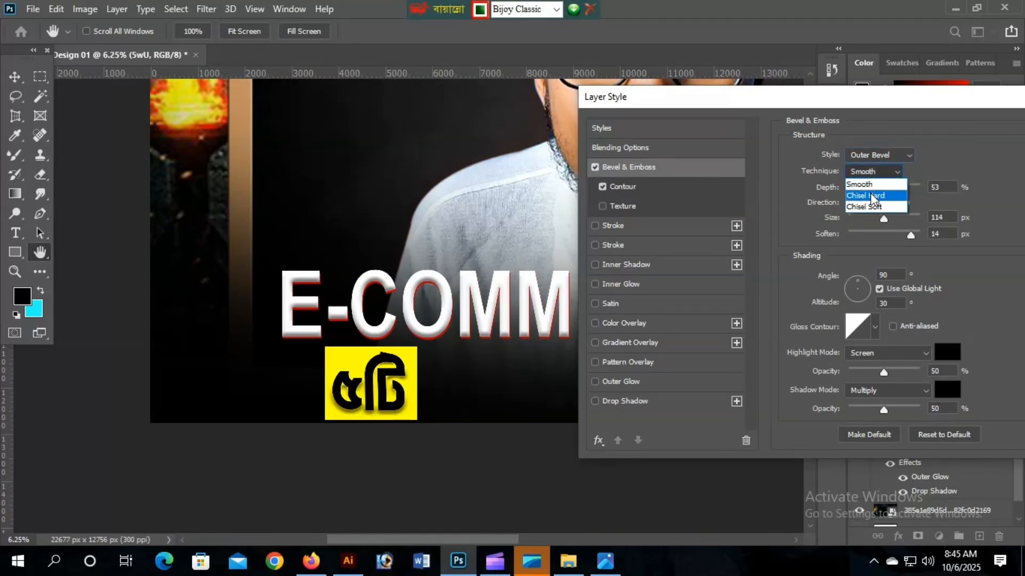
pyautogui.click(869, 185)
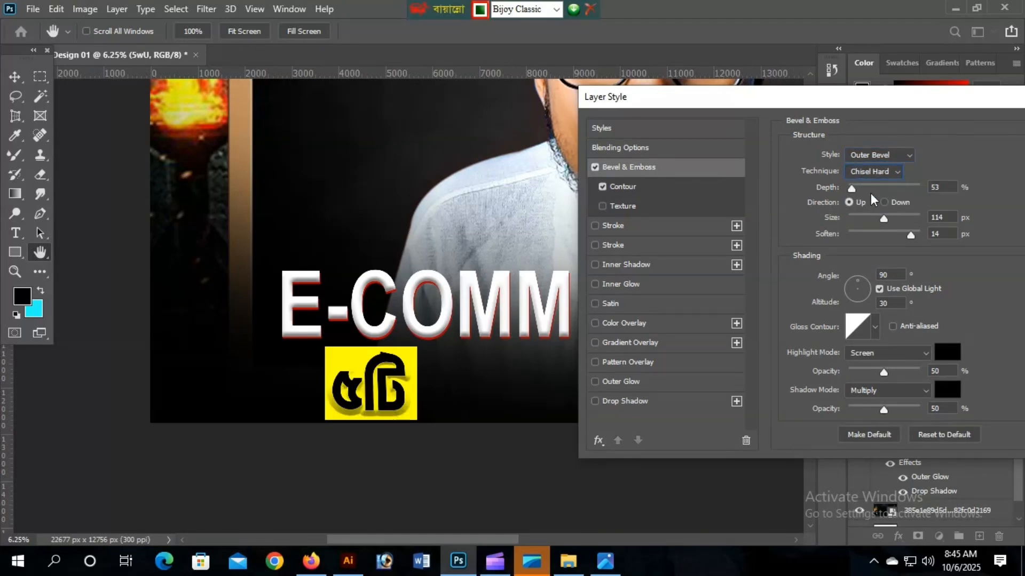
pyautogui.click(868, 155)
pyautogui.click(876, 178)
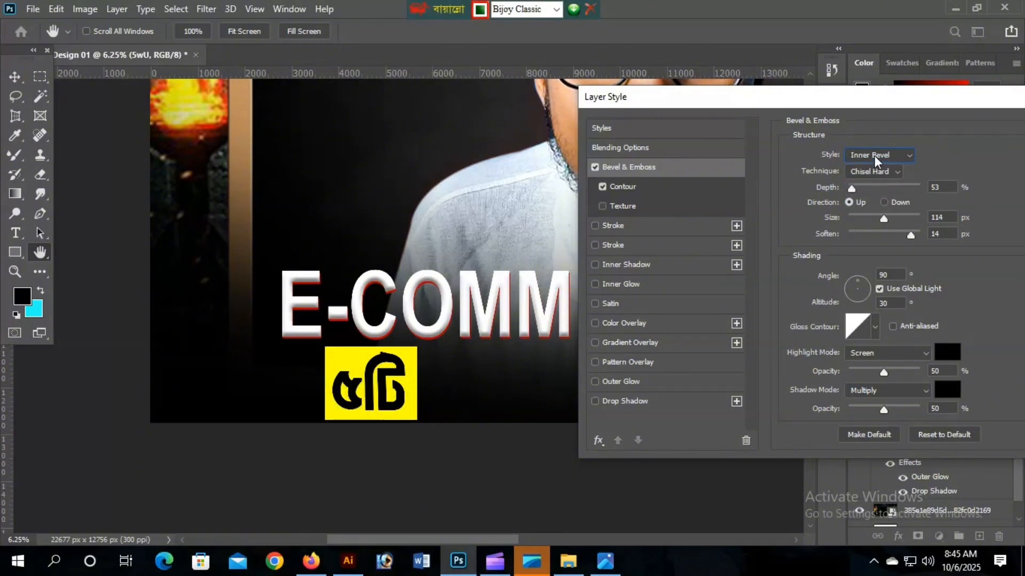
# Set the ৫টি text's bevel technique to Smooth, with a depth of 209% and a size of 49 px
pyautogui.click(873, 172)
pyautogui.click(874, 183)
pyautogui.moveTo(860, 187); pyautogui.dragTo(866, 217)
# Try the Outer Bevel style on the ৫টি text with the Chisel Hard and Smooth techniques
pyautogui.click(860, 154)
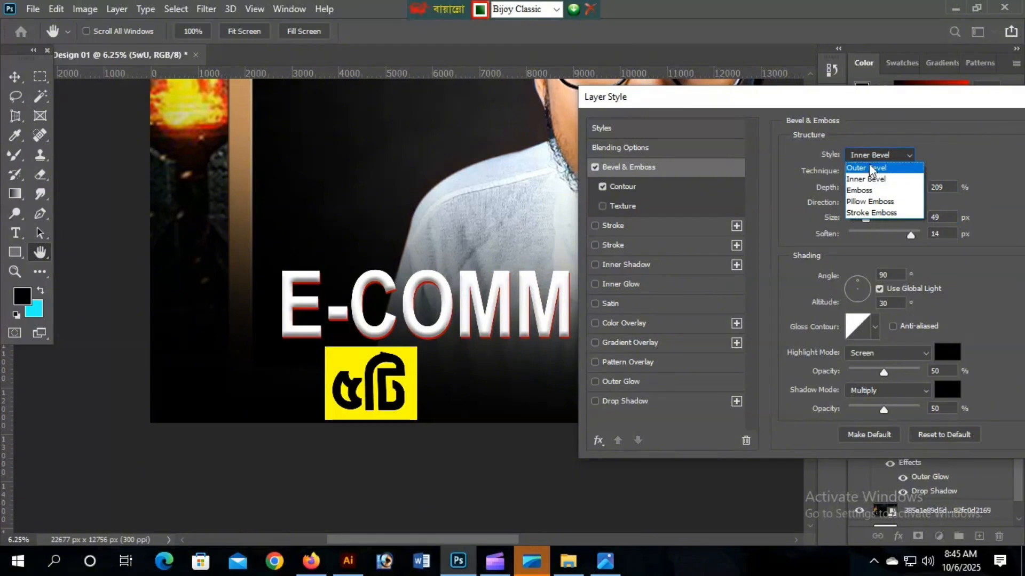
pyautogui.click(872, 171)
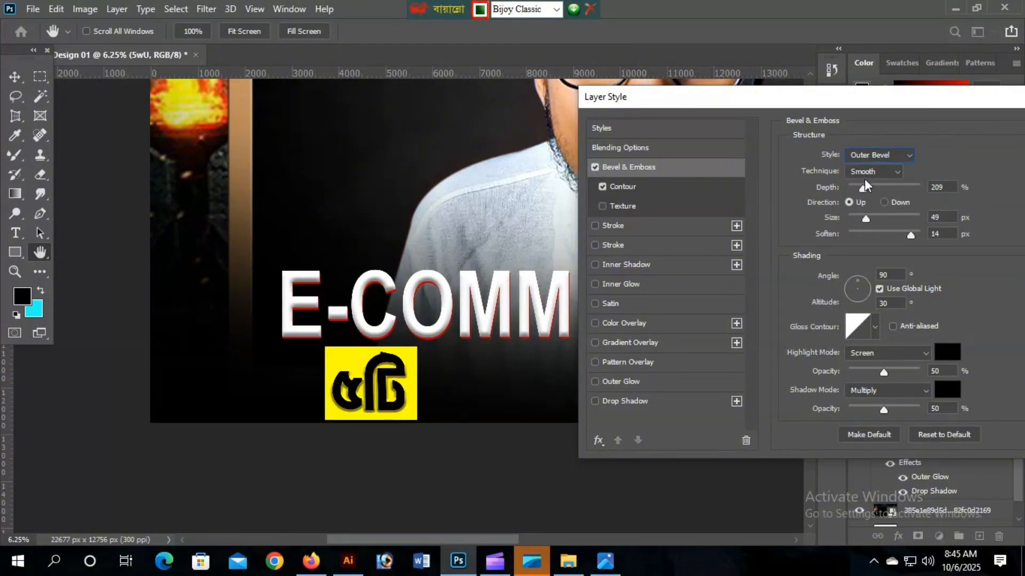
pyautogui.click(865, 171)
pyautogui.click(871, 194)
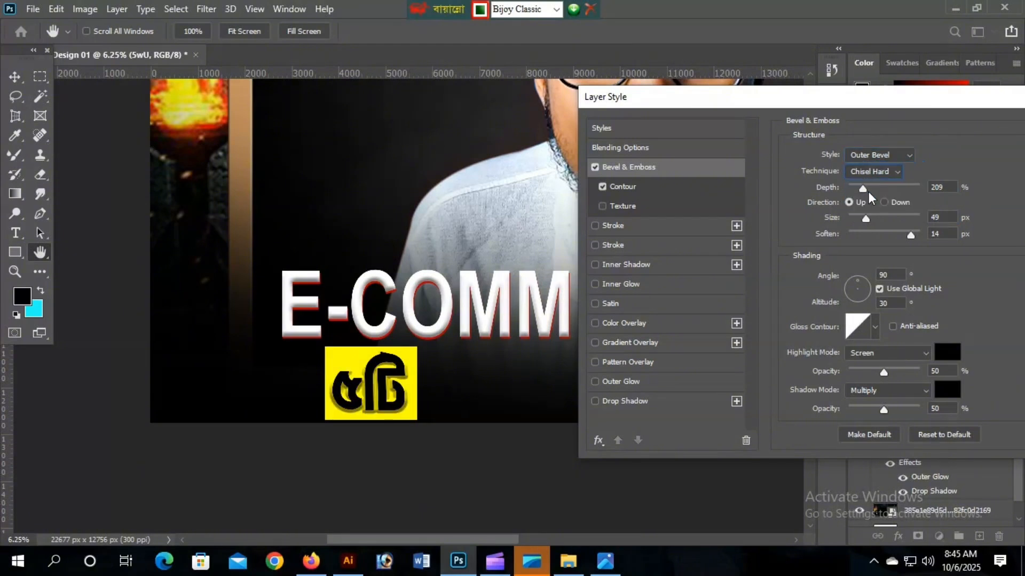
pyautogui.click(860, 172)
pyautogui.click(863, 177)
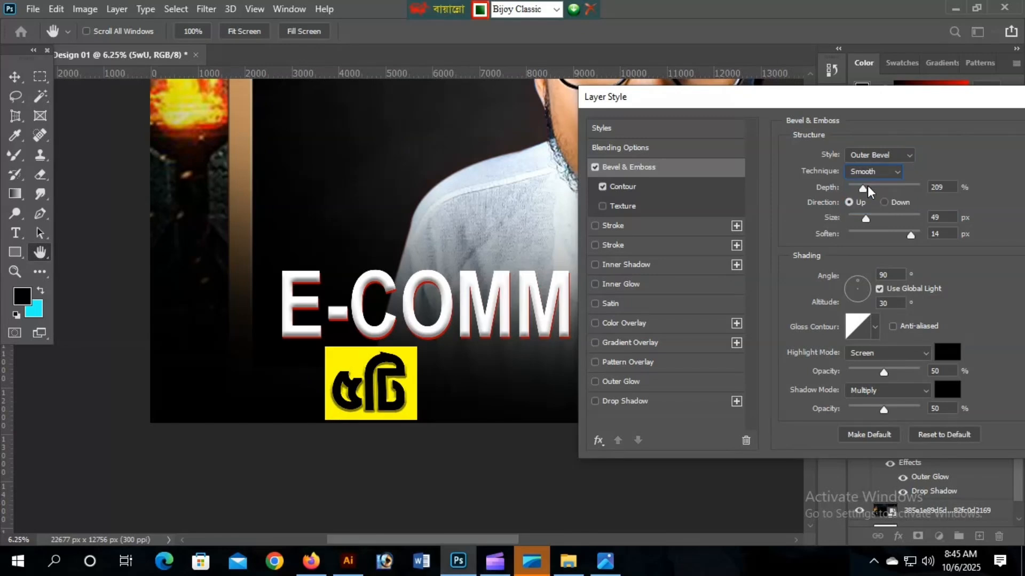
pyautogui.click(868, 173)
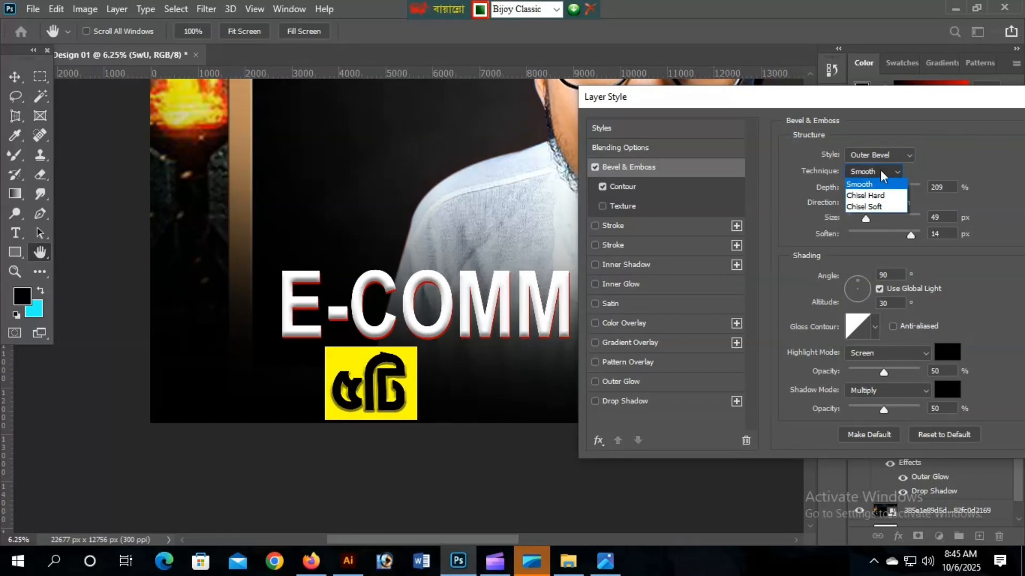
pyautogui.click(883, 167)
# Set the bevel style to Inner Bevel with a depth of 438%, a size of 188 px and a soften value of 9 px
pyautogui.click(881, 160)
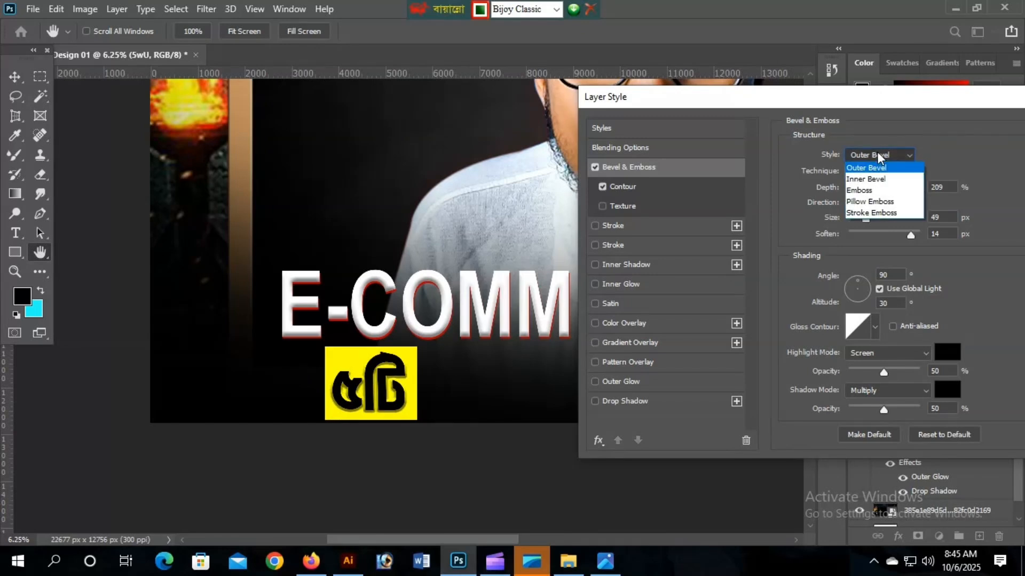
pyautogui.click(878, 180)
pyautogui.moveTo(862, 189); pyautogui.dragTo(888, 238)
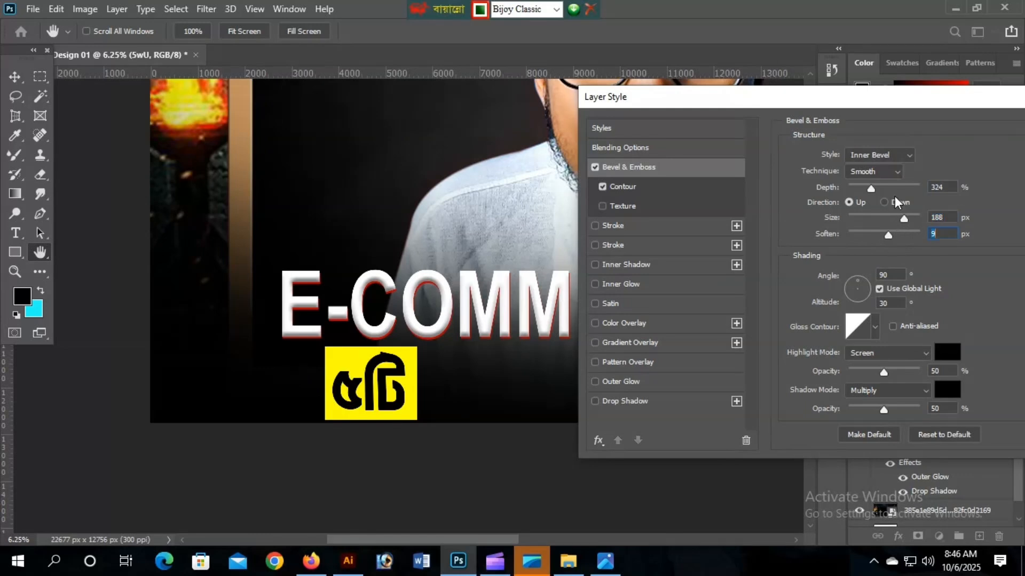
pyautogui.moveTo(870, 188); pyautogui.dragTo(879, 188)
# Change the bevel style to Emboss and its technique to Chisel Hard
pyautogui.click(876, 159)
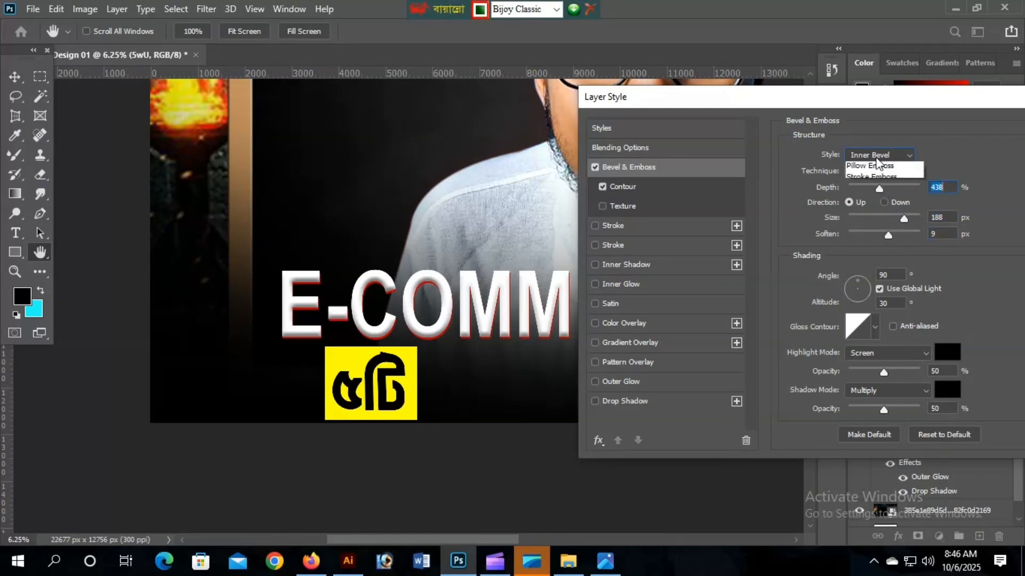
pyautogui.click(877, 190)
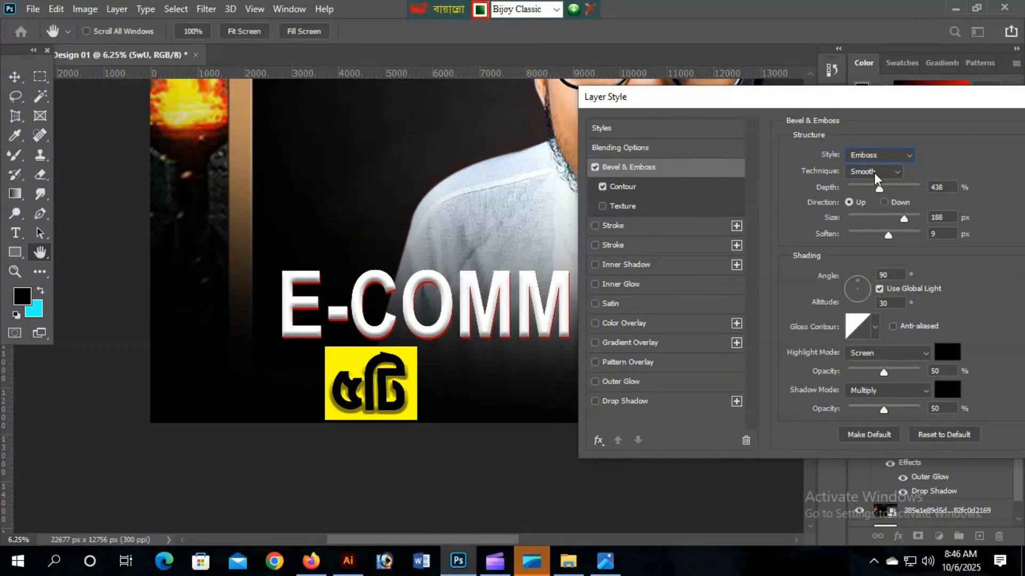
pyautogui.click(874, 173)
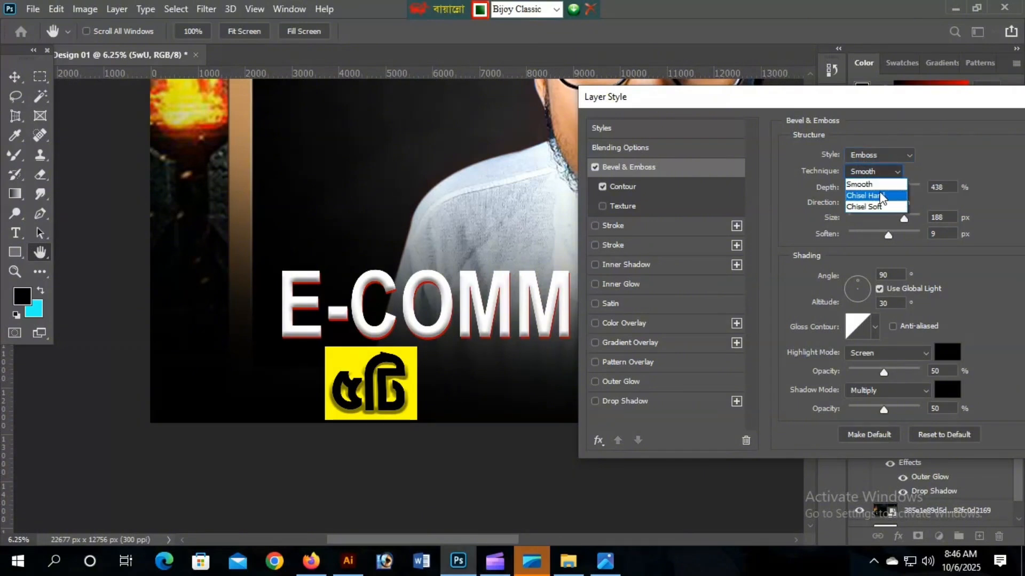
pyautogui.click(879, 191)
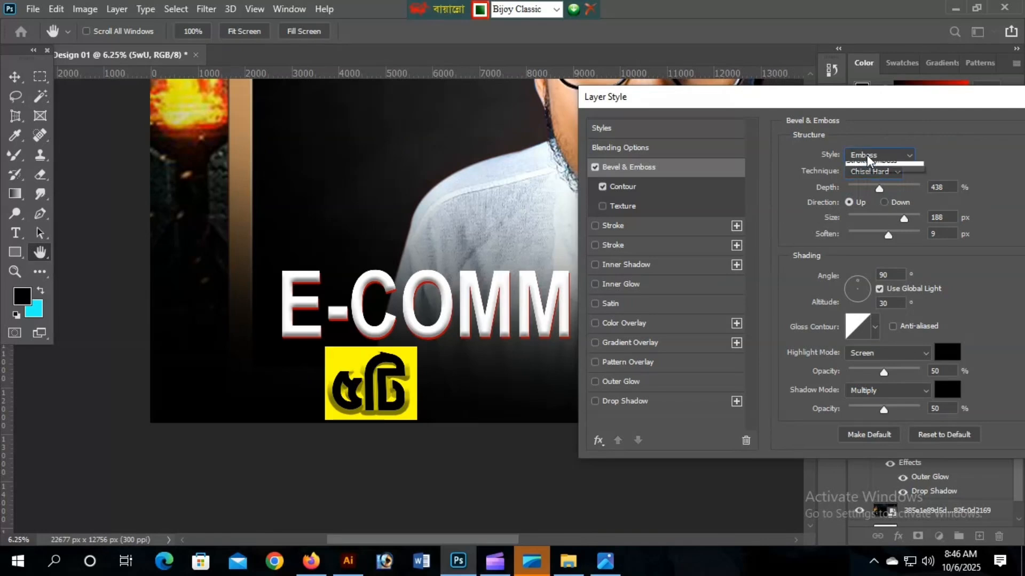
# Switch the bevel style to Outer Bevel and lower its depth to 147% and its size to 27 px
pyautogui.click(866, 155)
pyautogui.click(869, 169)
pyautogui.moveTo(885, 187)
pyautogui.mouseDown()
pyautogui.moveTo(865, 190)
pyautogui.moveTo(847, 222)
pyautogui.moveTo(860, 222)
pyautogui.mouseUp()
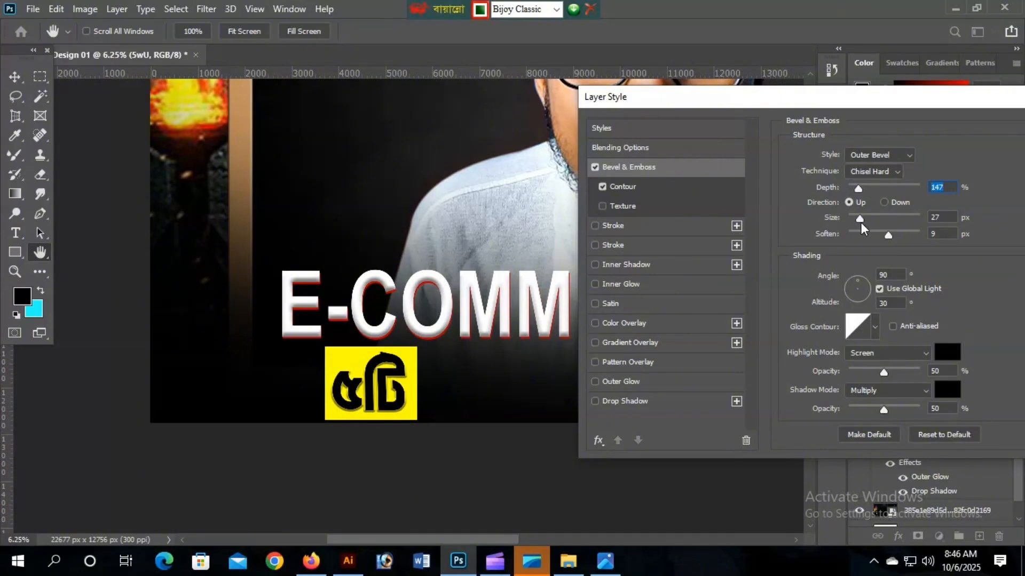
# Return the ৫টি text to Inner Bevel with a slightly higher depth, enable Drop Shadow and apply the layer style
pyautogui.click(867, 157)
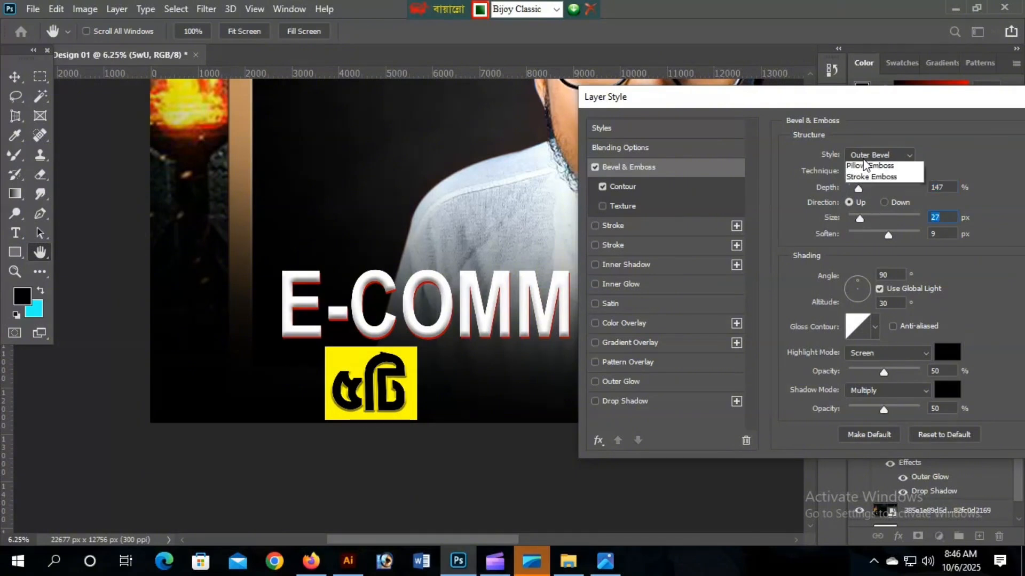
pyautogui.click(870, 179)
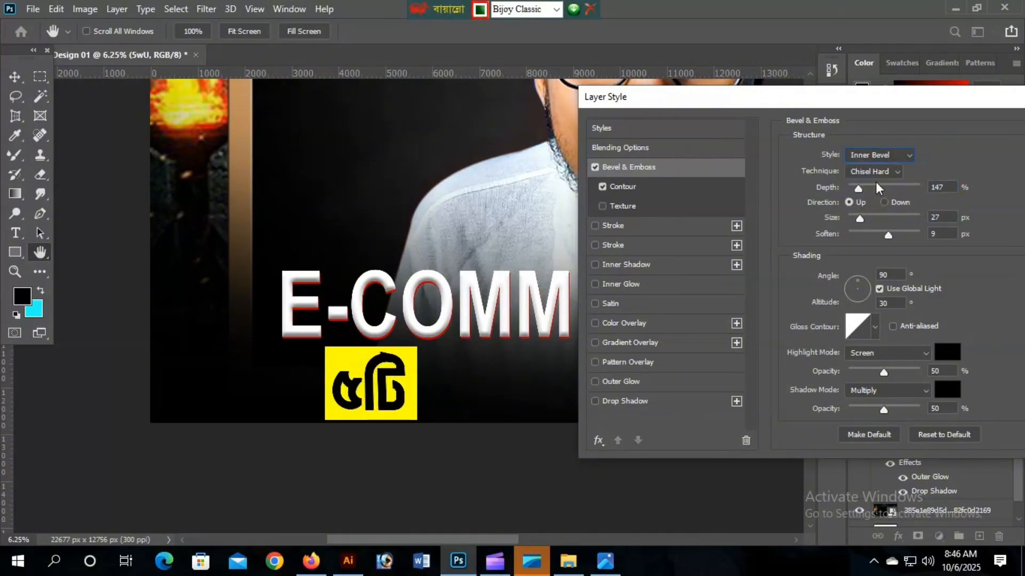
pyautogui.moveTo(857, 189); pyautogui.dragTo(864, 189)
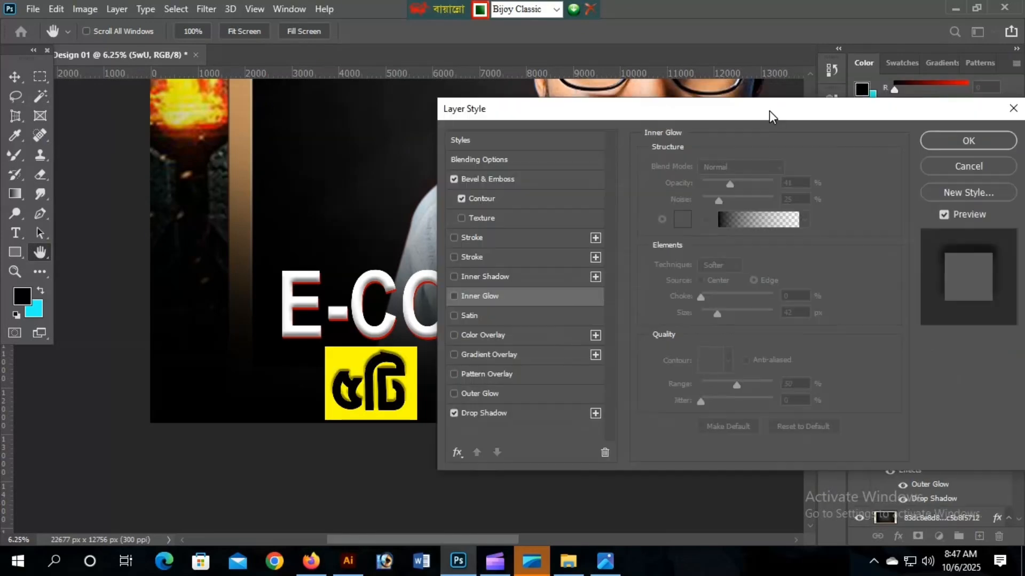
pyautogui.click(940, 142)
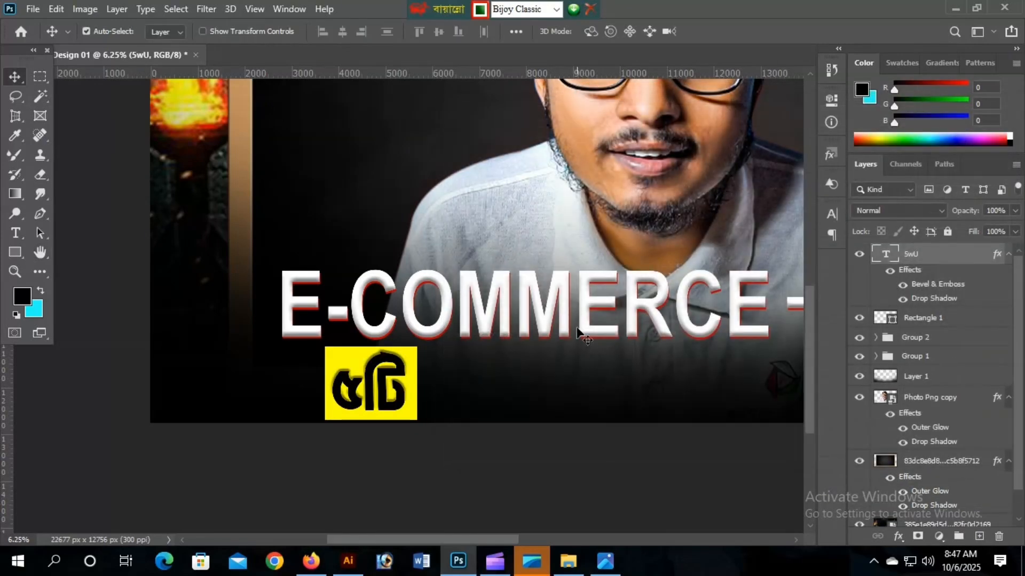
# Add a new layer and start a horizontal text line beside the yellow ৫টি box, below the E-COMMERCE heading
pyautogui.scroll(1, 534, 380)
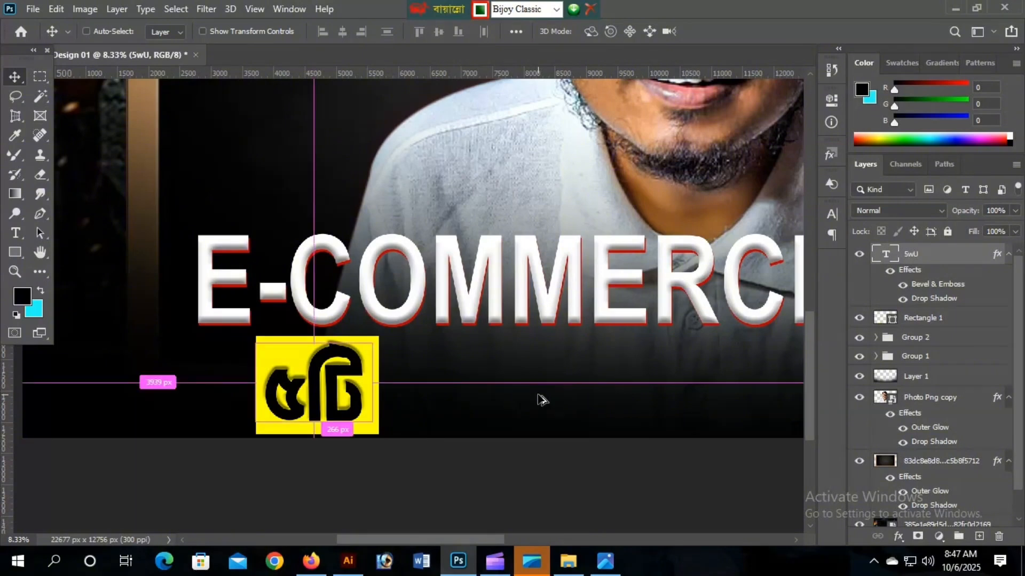
pyautogui.scroll(2, 523, 382)
pyautogui.scroll(-3, 478, 379)
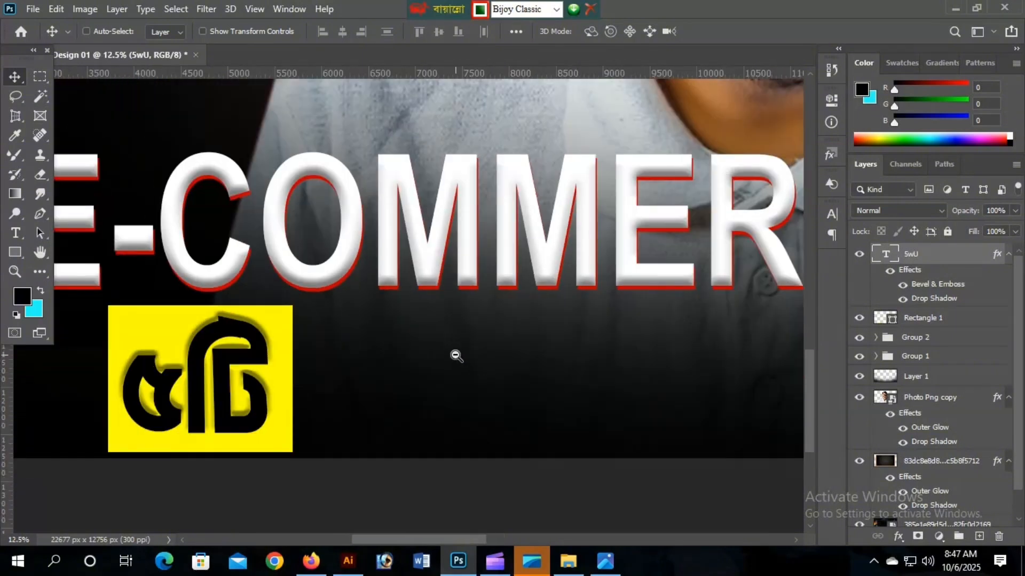
pyautogui.moveTo(621, 376); pyautogui.dragTo(535, 366)
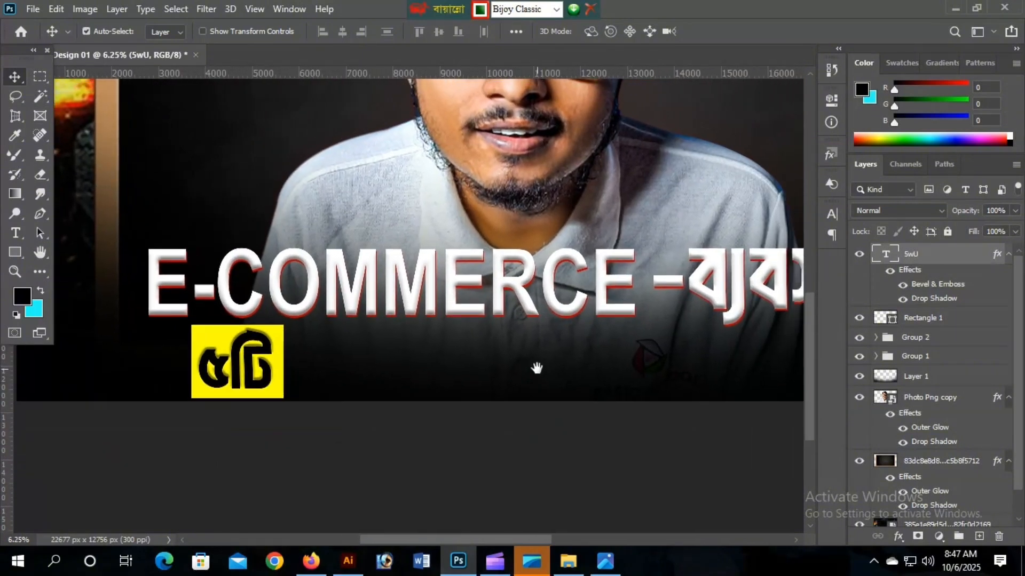
pyautogui.scroll(1, 567, 375)
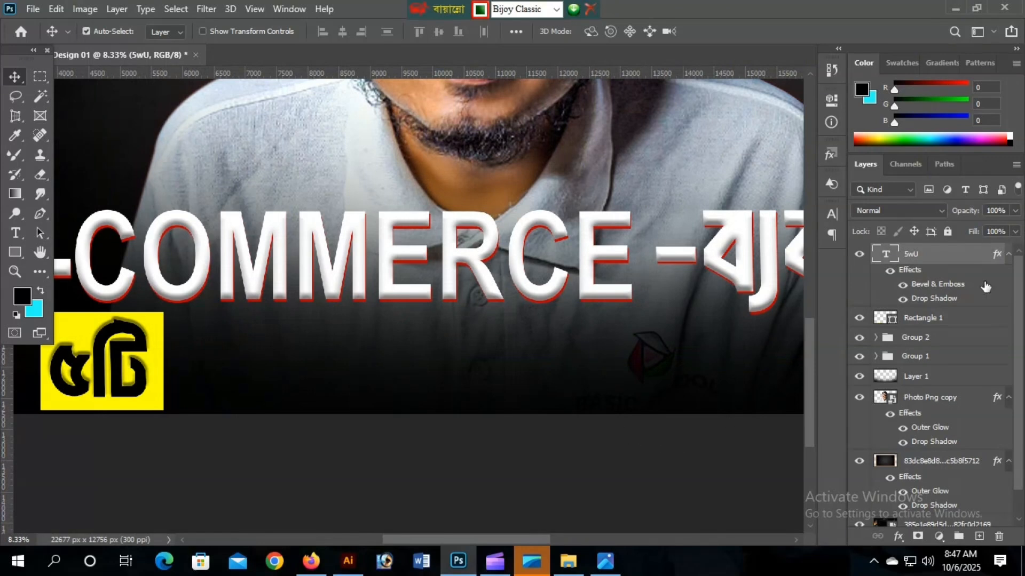
pyautogui.click(980, 537)
pyautogui.click(15, 235)
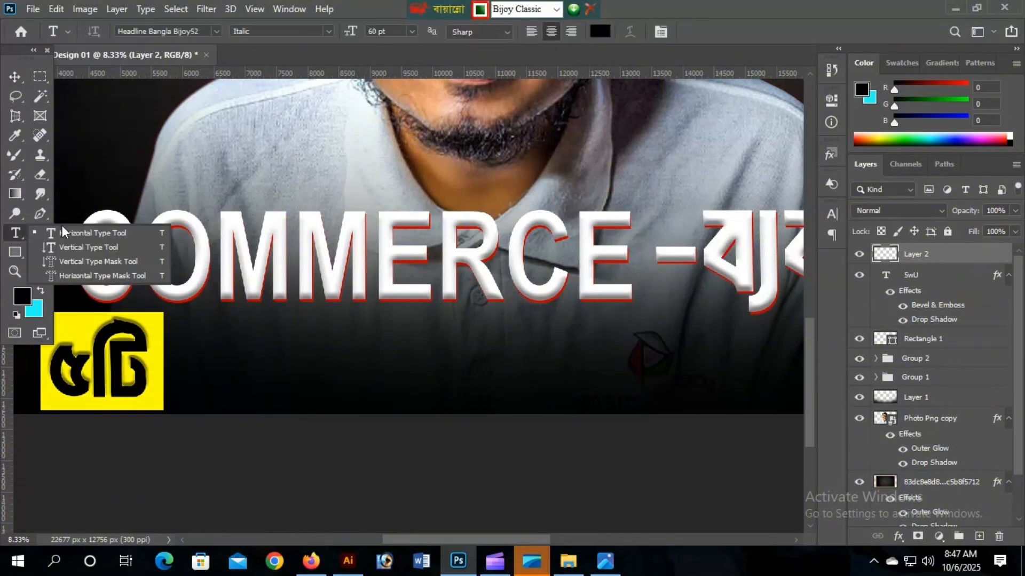
pyautogui.click(86, 230)
pyautogui.click(253, 366)
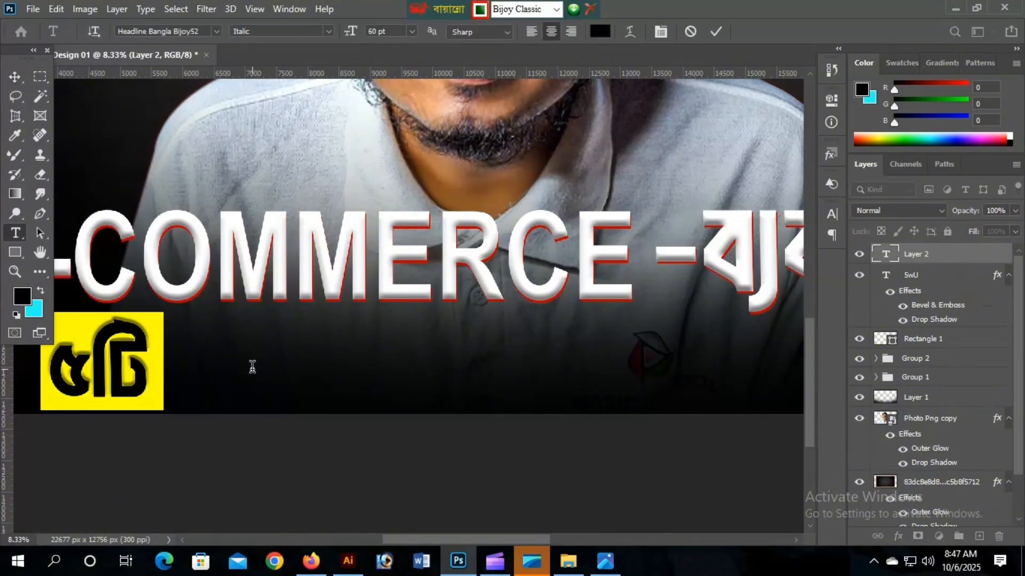
# Set the new text's font size to 72 pt and its colour to white (ffffff)
pyautogui.click(411, 31)
pyautogui.click(397, 222)
pyautogui.click(599, 32)
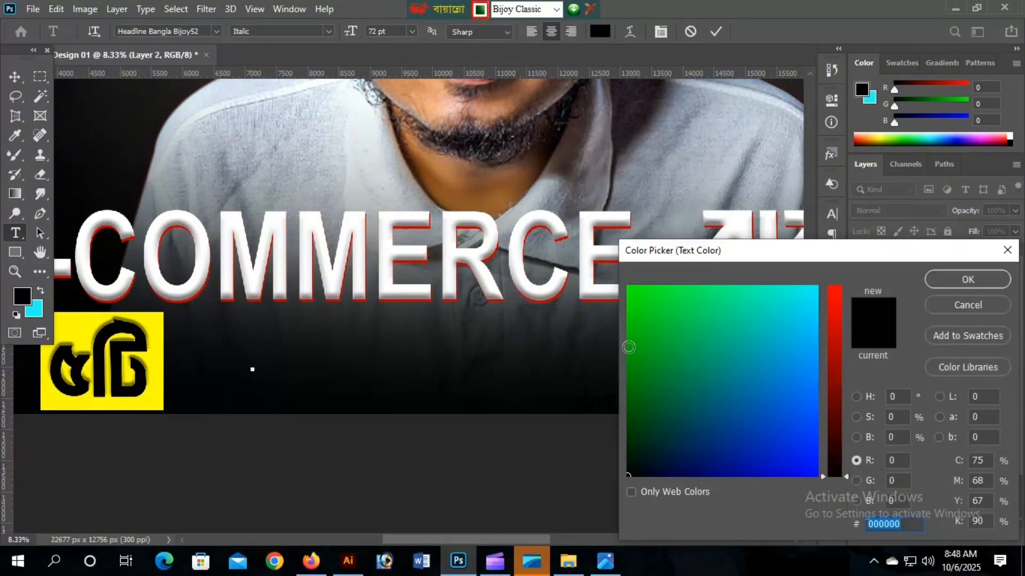
pyautogui.moveTo(662, 357); pyautogui.dragTo(846, 260)
pyautogui.moveTo(835, 327); pyautogui.dragTo(844, 249)
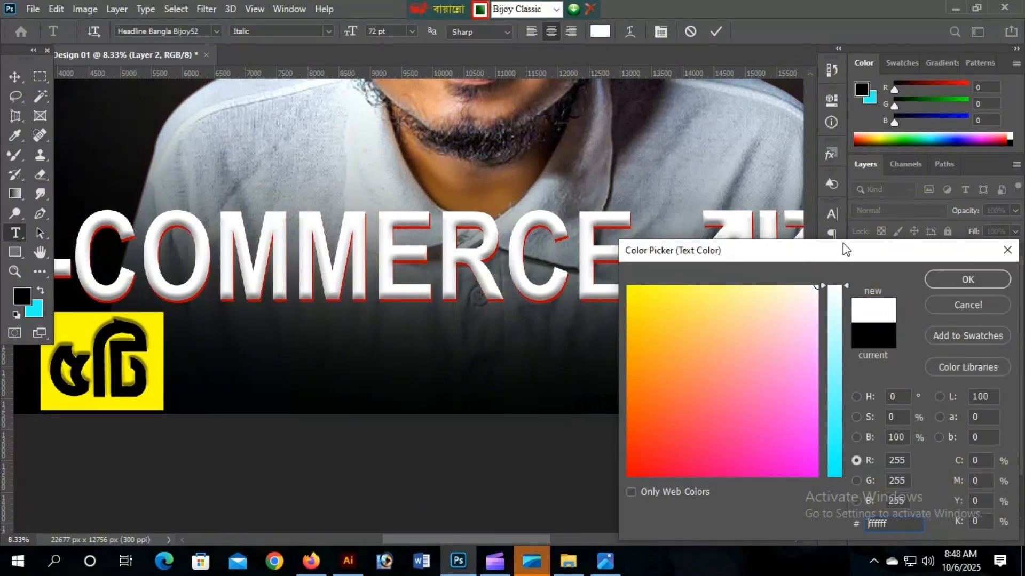
pyautogui.click(966, 279)
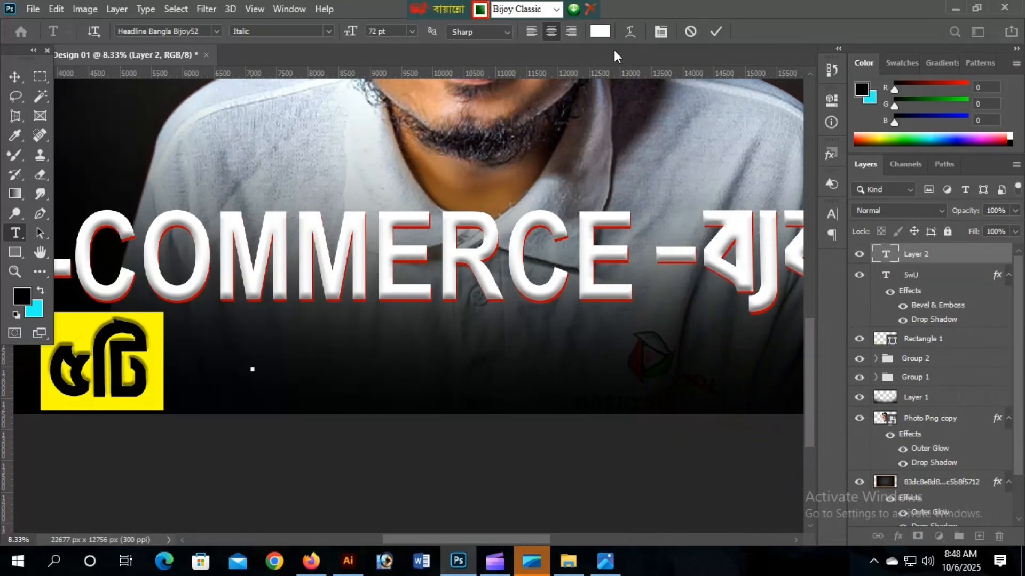
# Enter the text "আগুন নিশ" and commit it
pyautogui.write('আগ')
pyautogui.write('ুর বি')
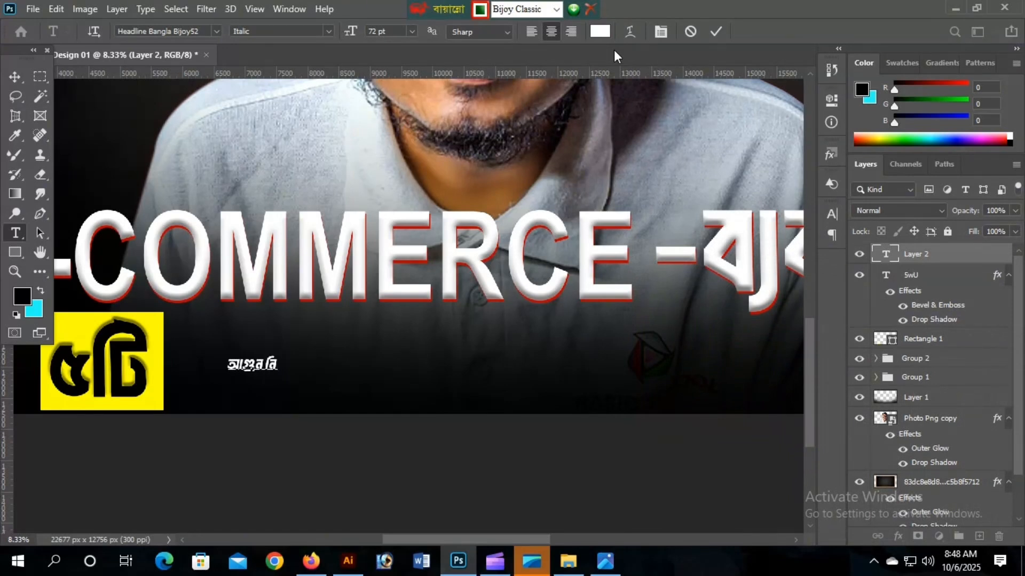
pyautogui.write('শ')
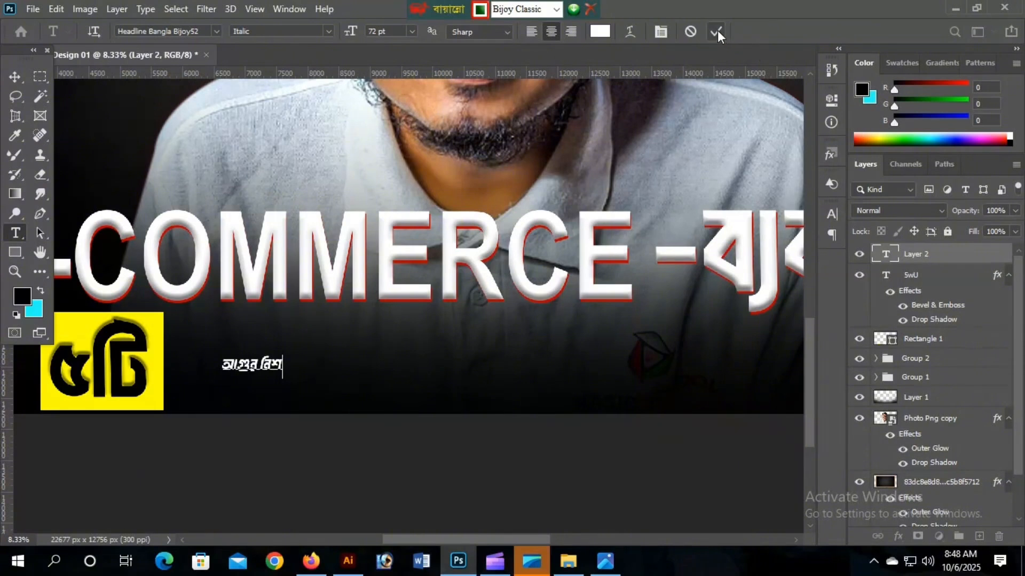
pyautogui.click(716, 33)
# Scale the আগুন নিশ text to about 558% and position it beside the yellow box, under the heading
pyautogui.hotkey('ctrl', 't')
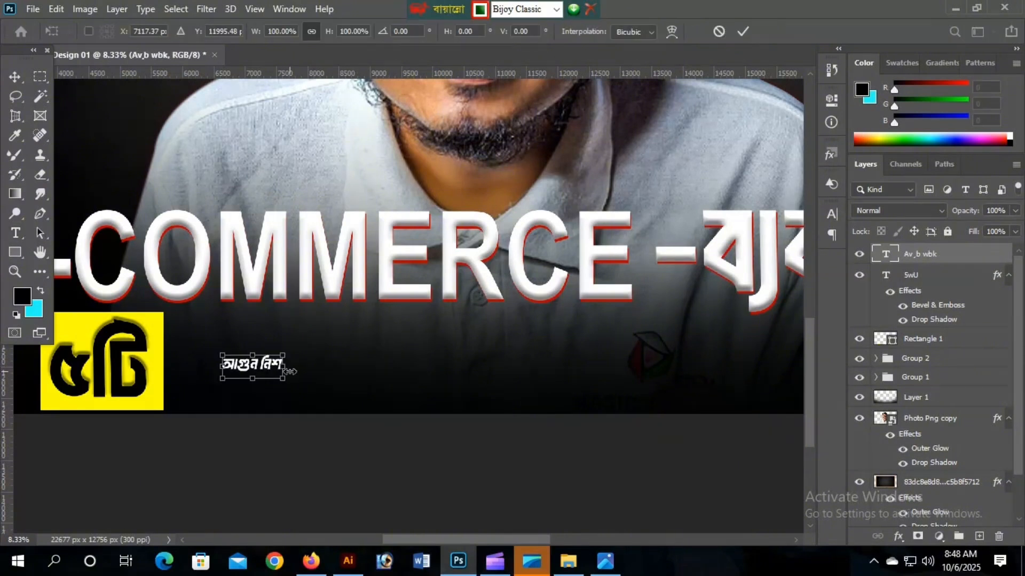
pyautogui.moveTo(359, 422); pyautogui.dragTo(536, 363)
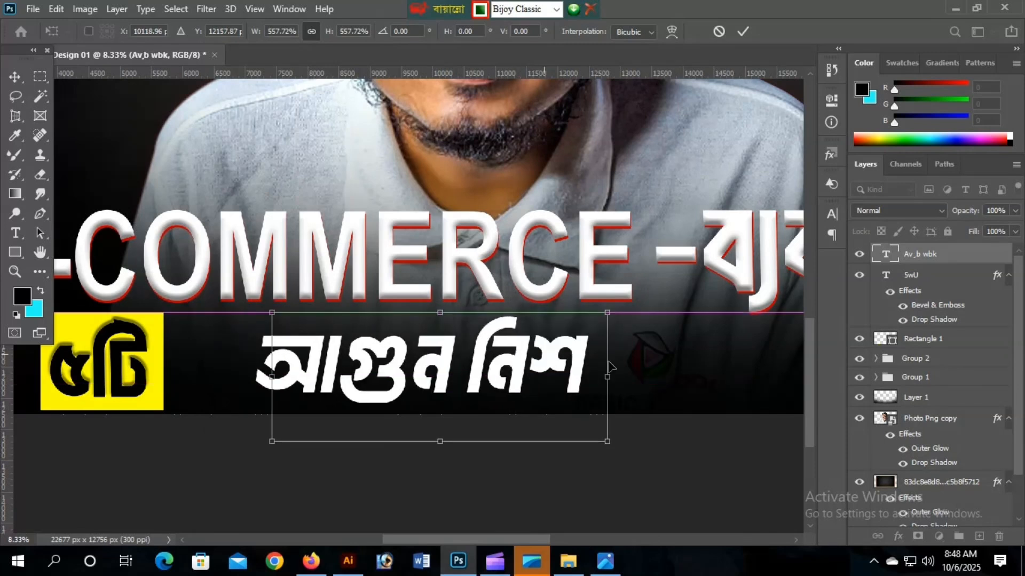
pyautogui.press('Return')
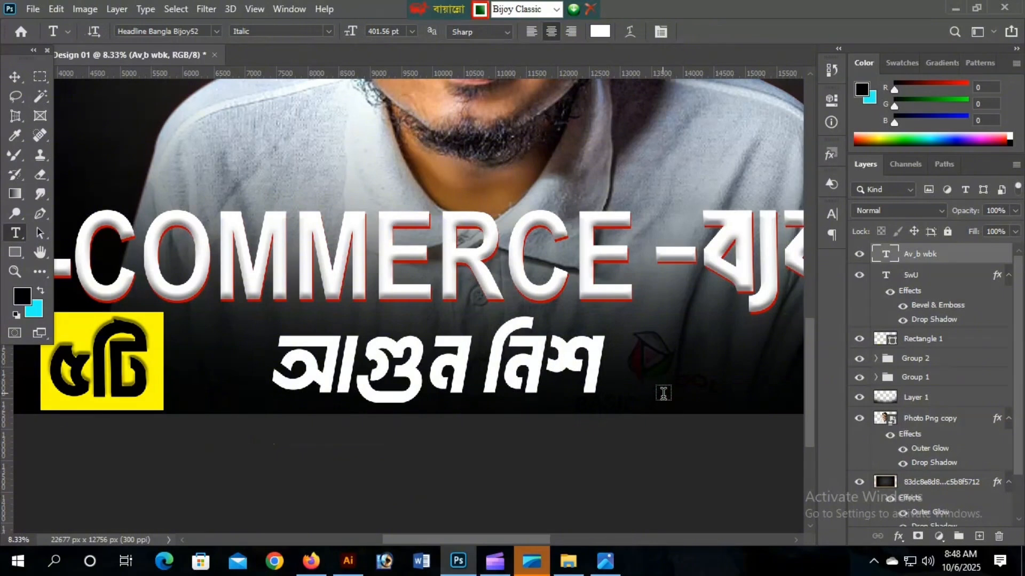
pyautogui.click(14, 78)
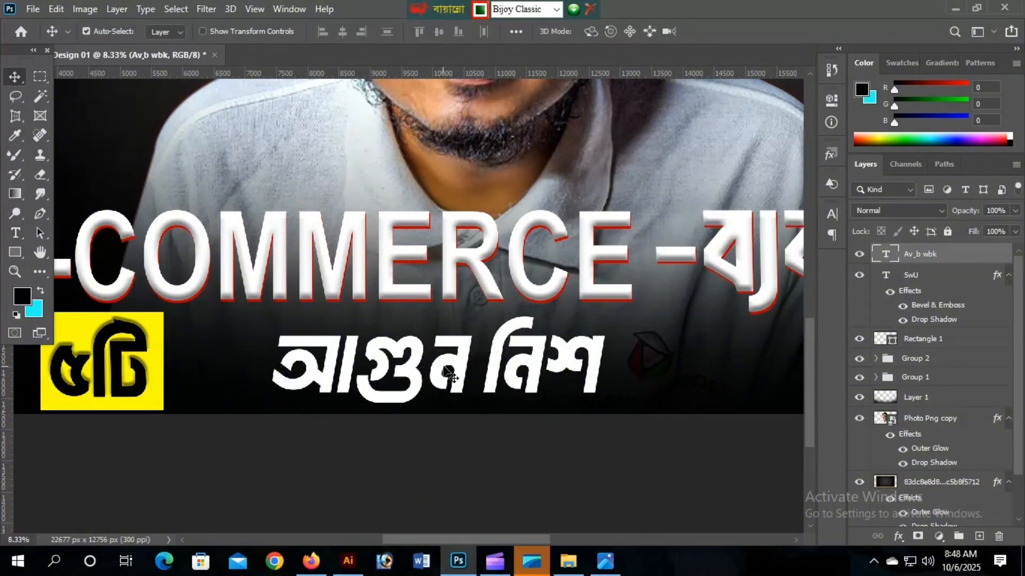
pyautogui.moveTo(442, 368); pyautogui.dragTo(429, 360)
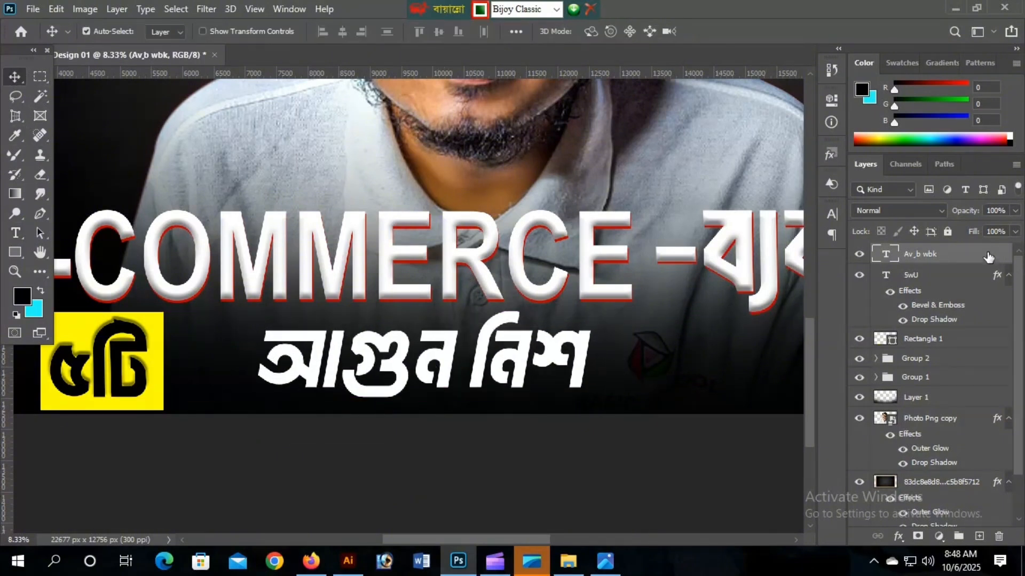
# Duplicate the আগুন নিশ text layer and give the original layer beneath the copy a red (e60000) Color Overlay
pyautogui.hotkey('ctrl', 'j')
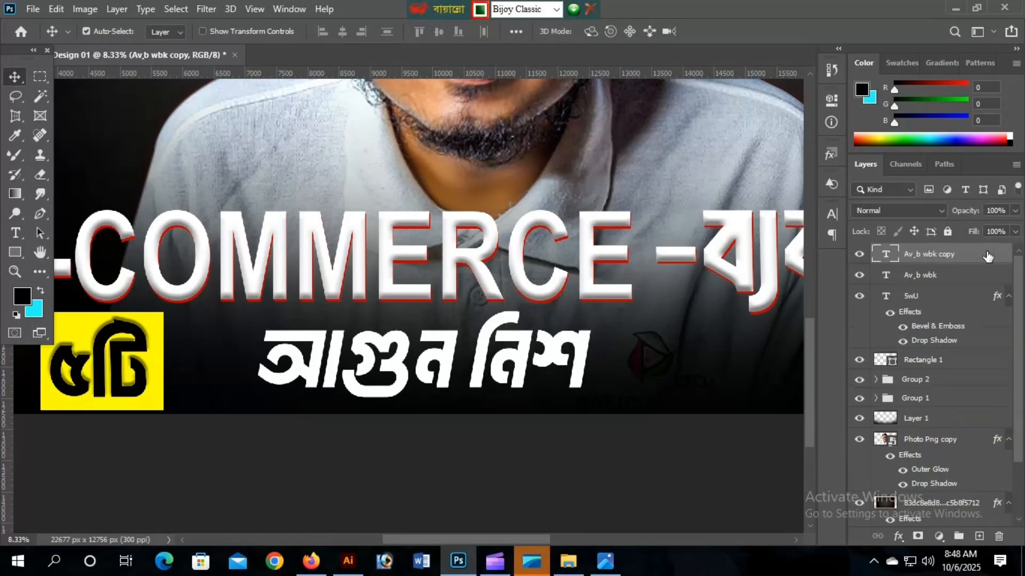
pyautogui.click(966, 278)
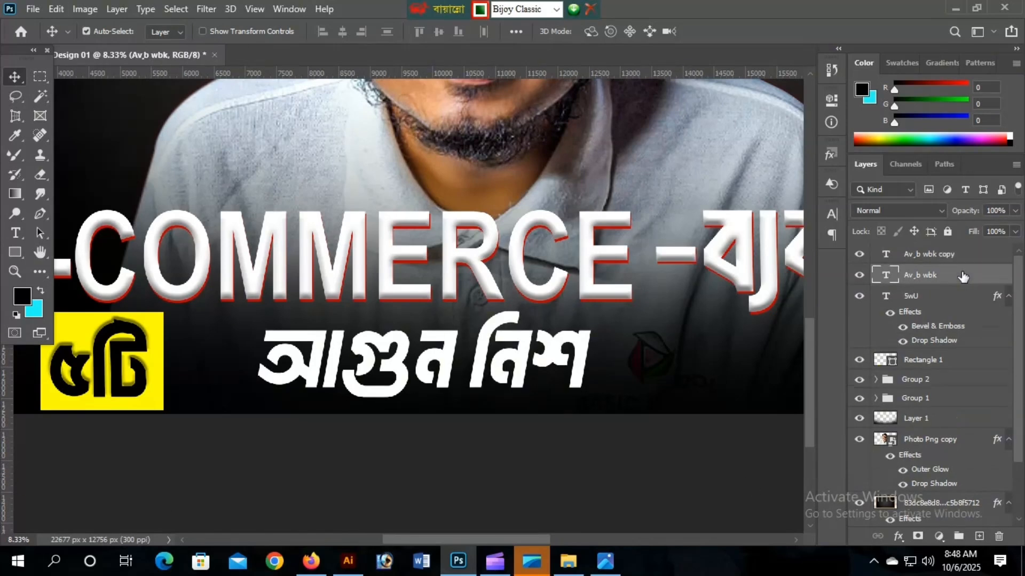
pyautogui.doubleClick(1002, 278)
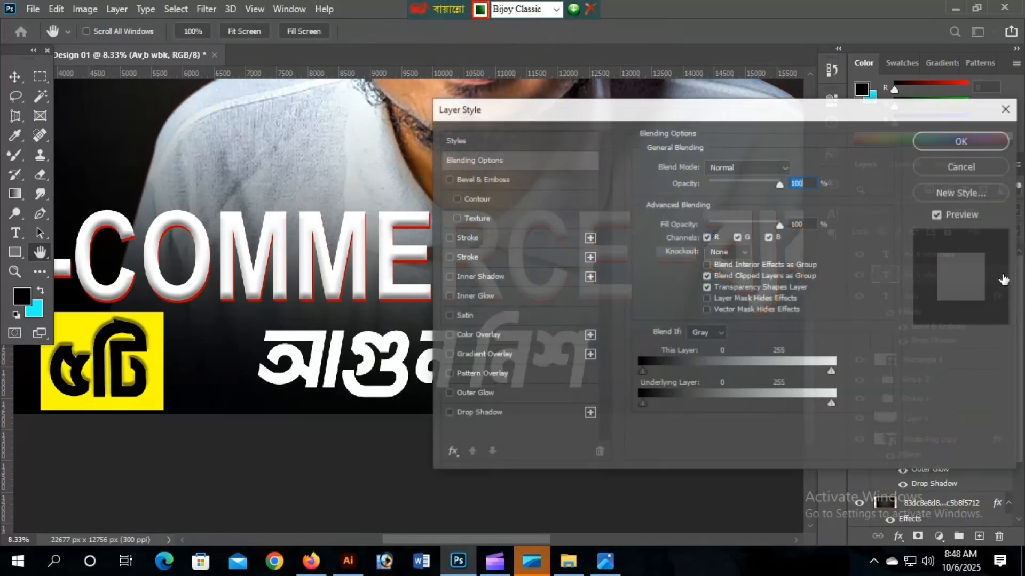
pyautogui.click(447, 336)
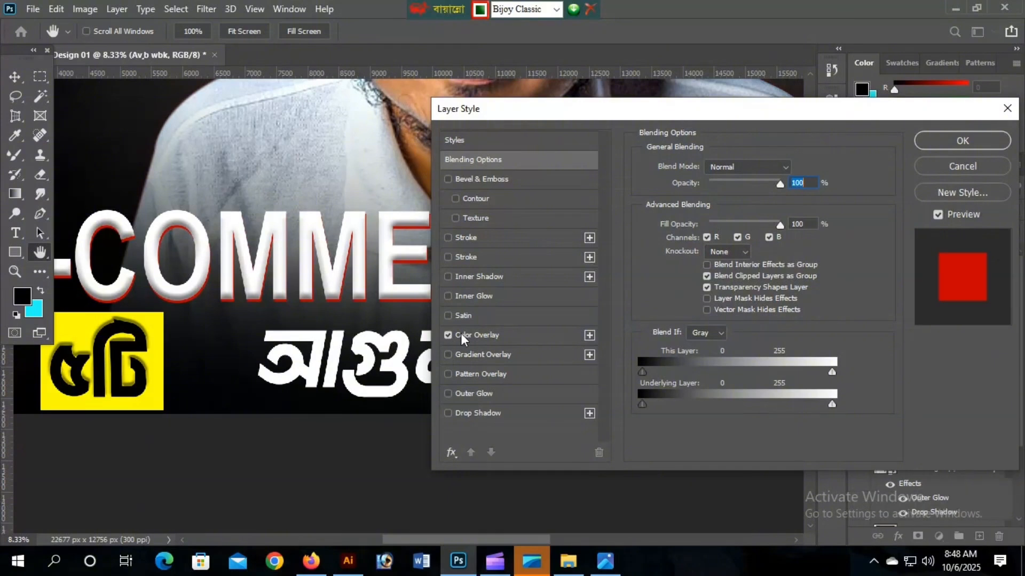
pyautogui.click(508, 335)
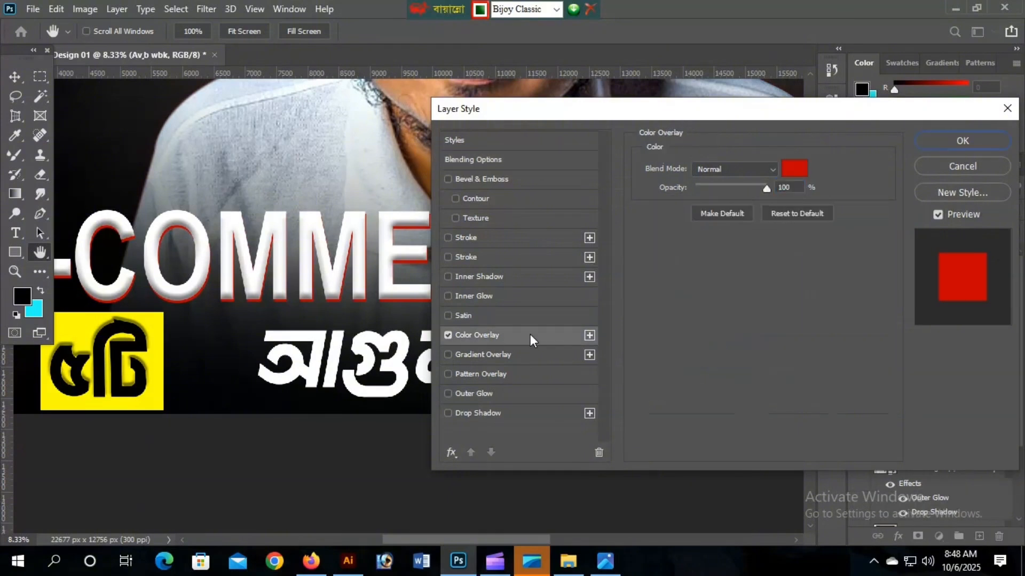
pyautogui.click(794, 169)
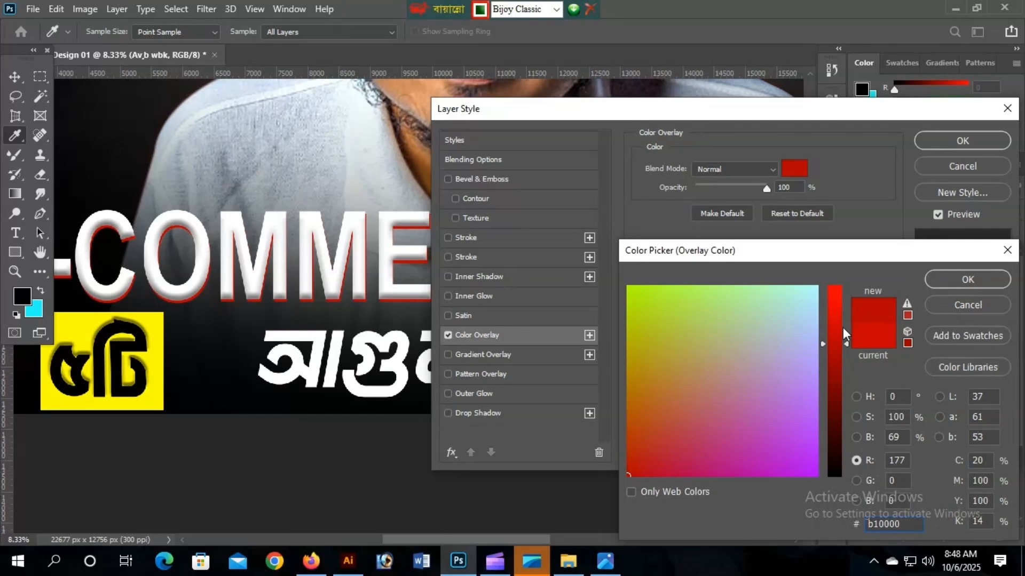
pyautogui.click(831, 305)
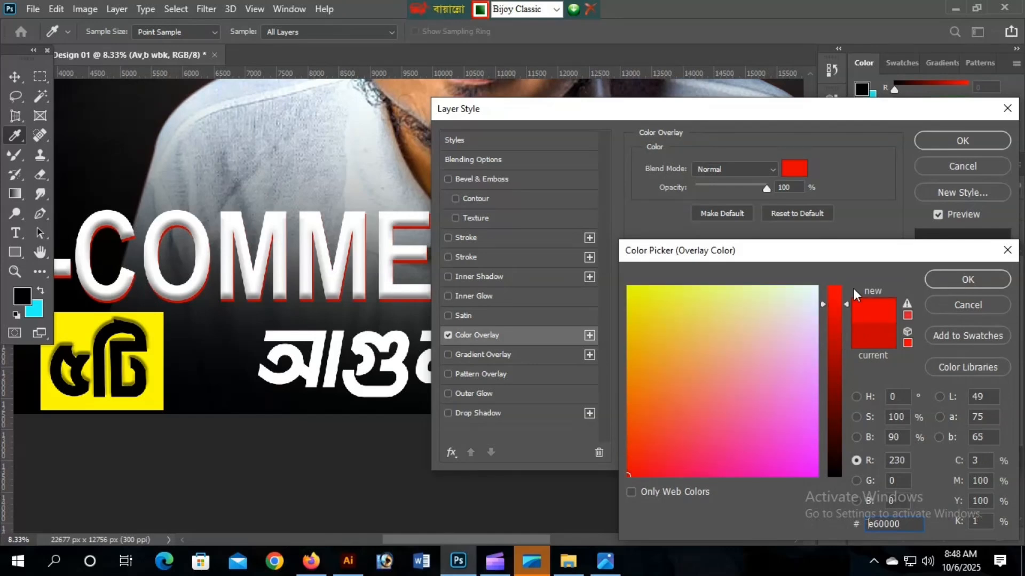
pyautogui.click(963, 280)
pyautogui.click(961, 141)
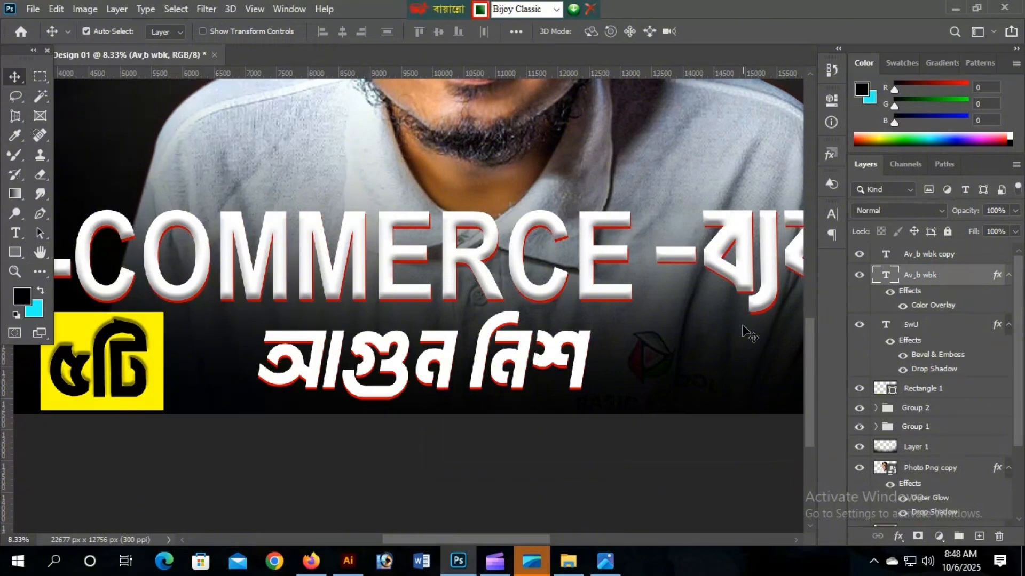
# Add a Gradient Overlay to the upper copy of the আগুন নিশ text and set its style to Linear
pyautogui.click(968, 260)
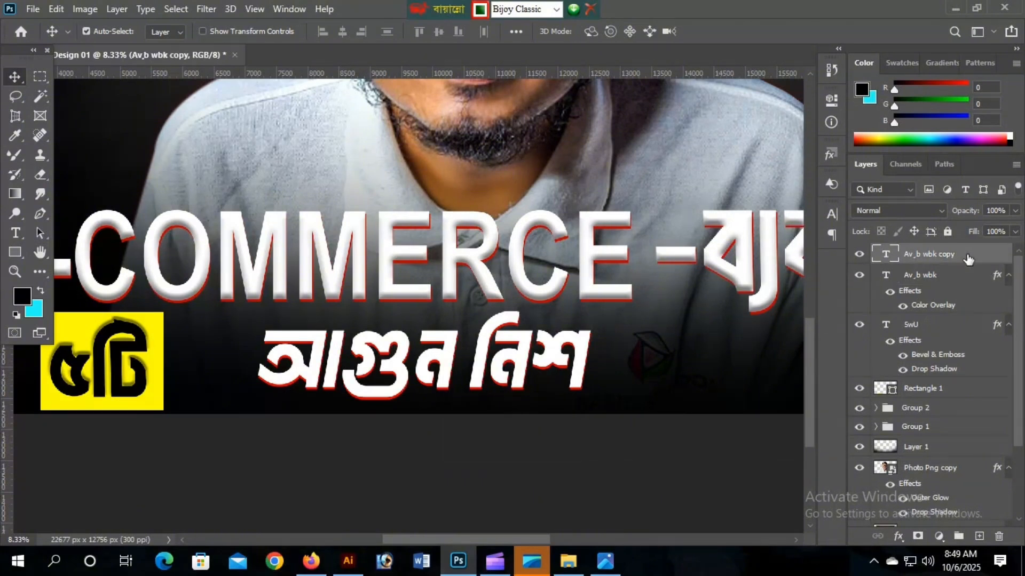
pyautogui.doubleClick(1001, 260)
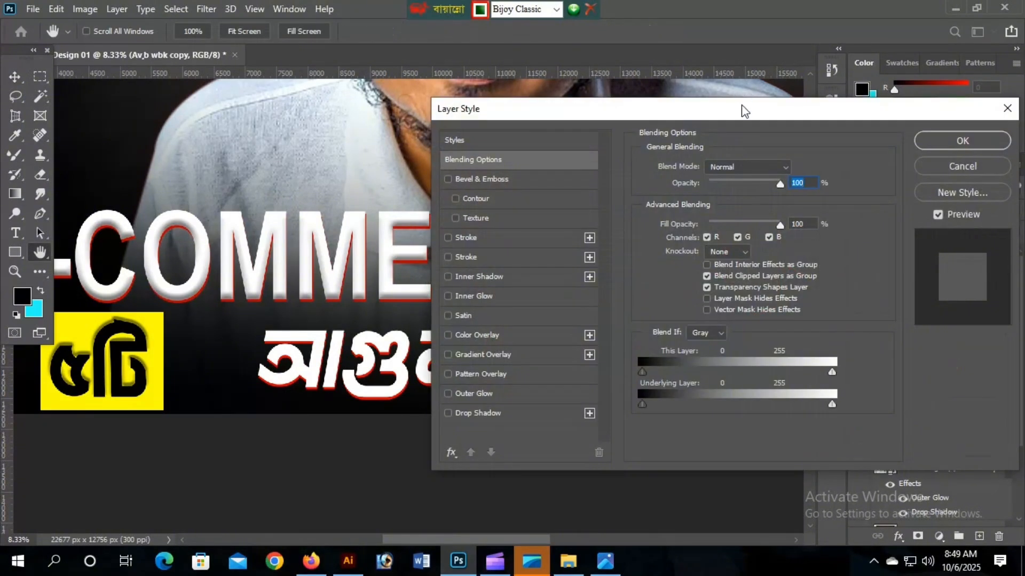
pyautogui.moveTo(741, 107); pyautogui.dragTo(917, 94)
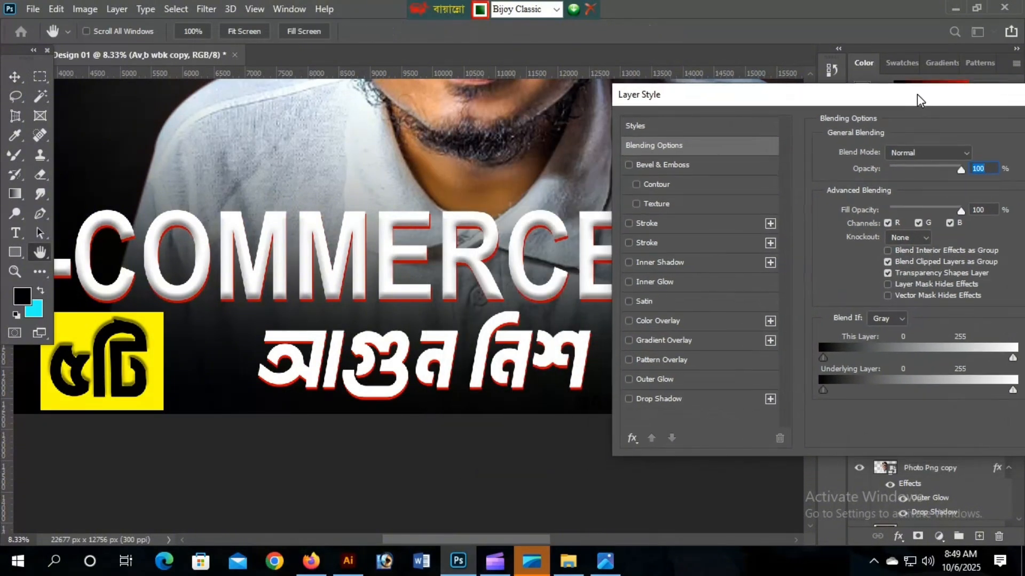
pyautogui.click(629, 341)
pyautogui.click(694, 344)
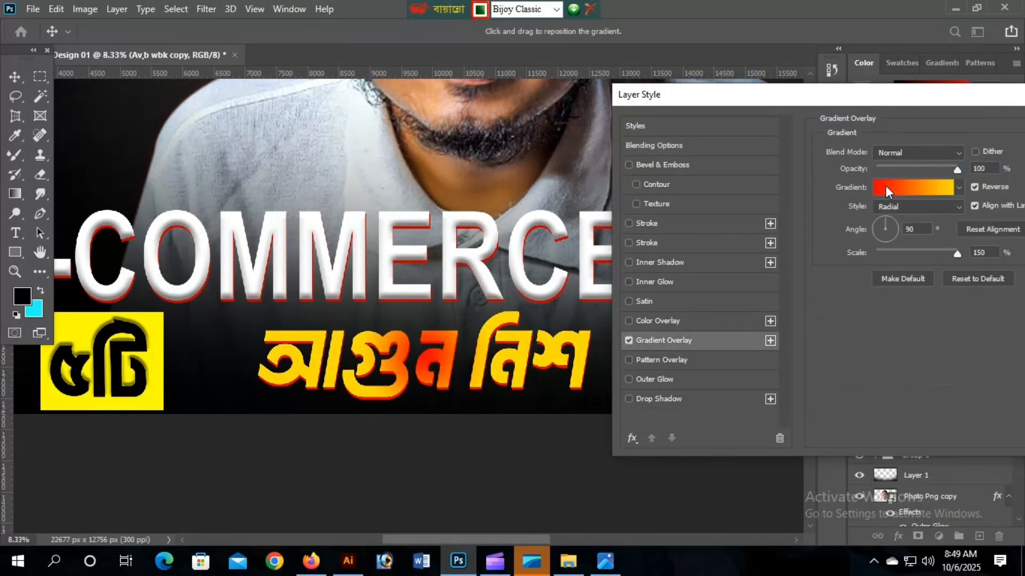
pyautogui.click(900, 207)
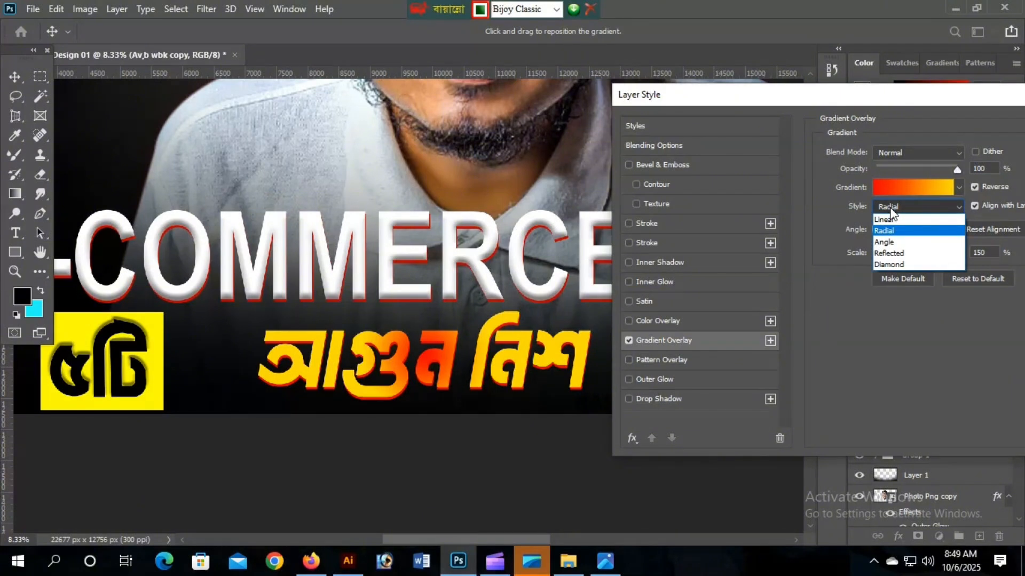
pyautogui.click(897, 220)
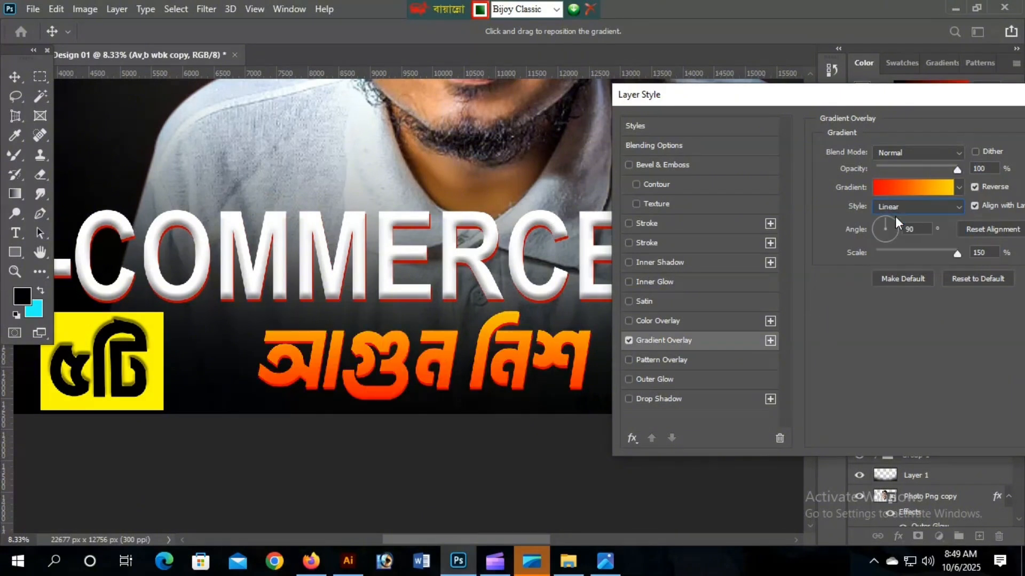
# Open the overlay's gradient for editing and try white (ffffff) as the start stop's colour
pyautogui.click(883, 188)
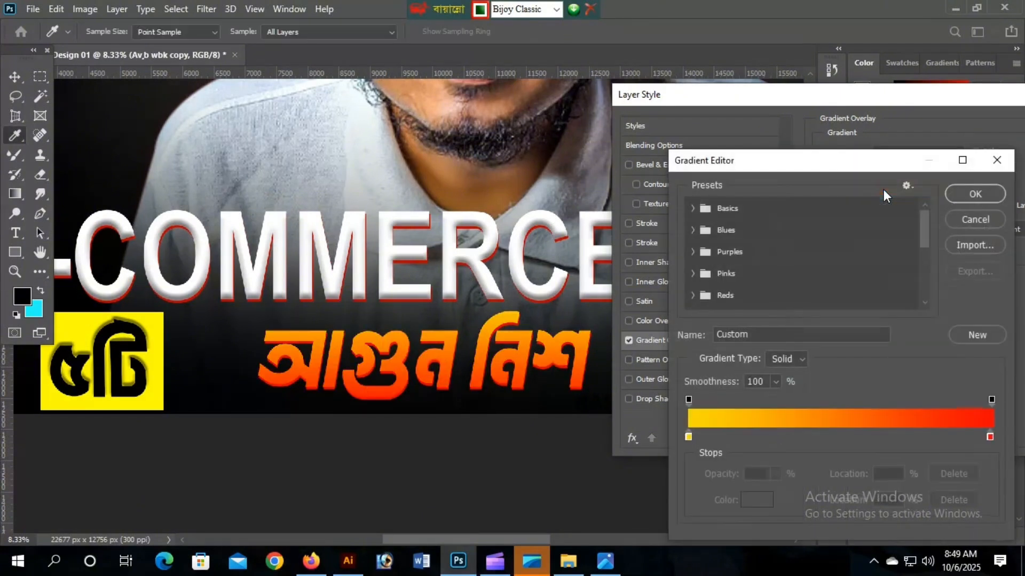
pyautogui.click(688, 437)
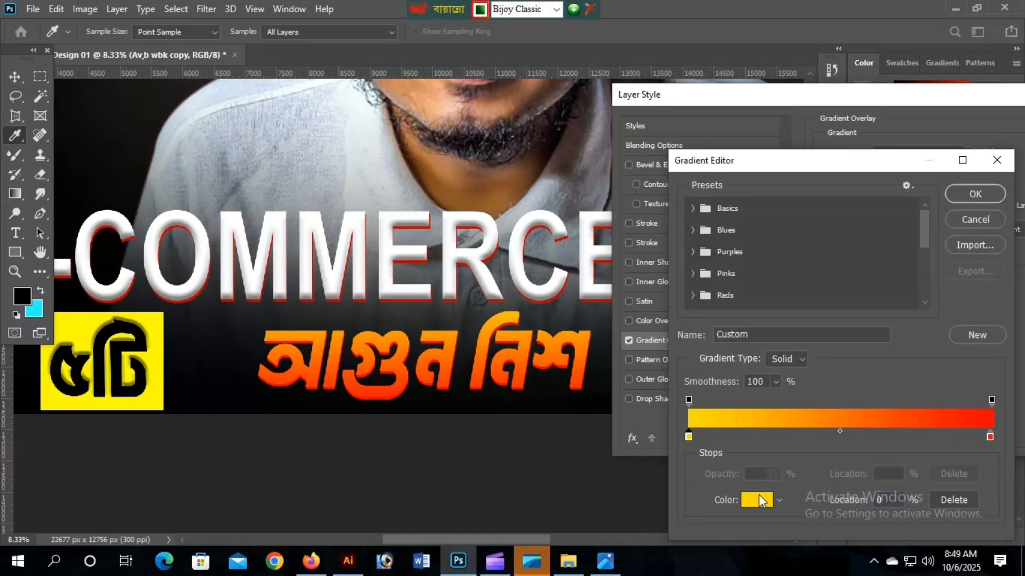
pyautogui.click(756, 499)
pyautogui.click(849, 262)
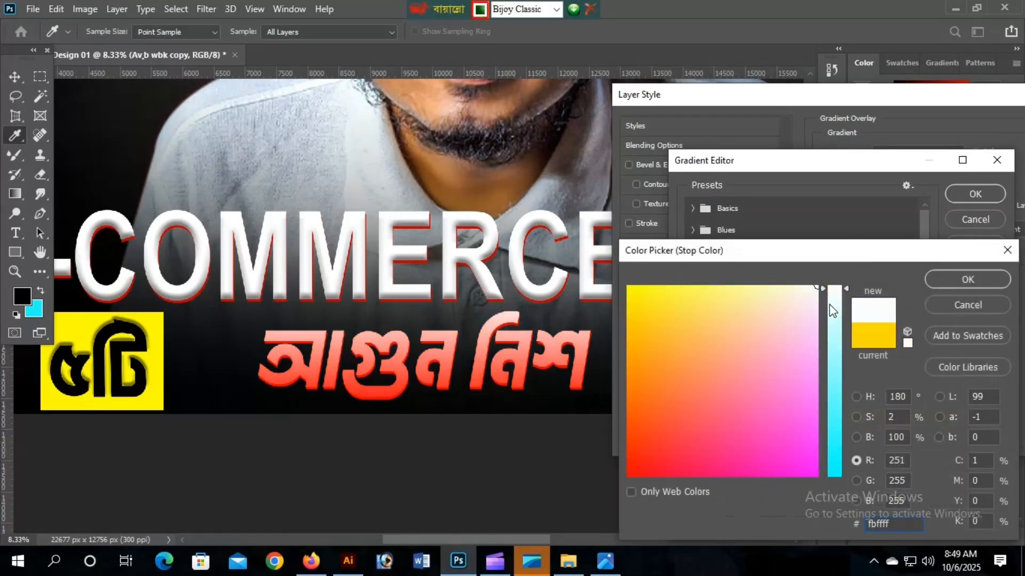
pyautogui.click(967, 277)
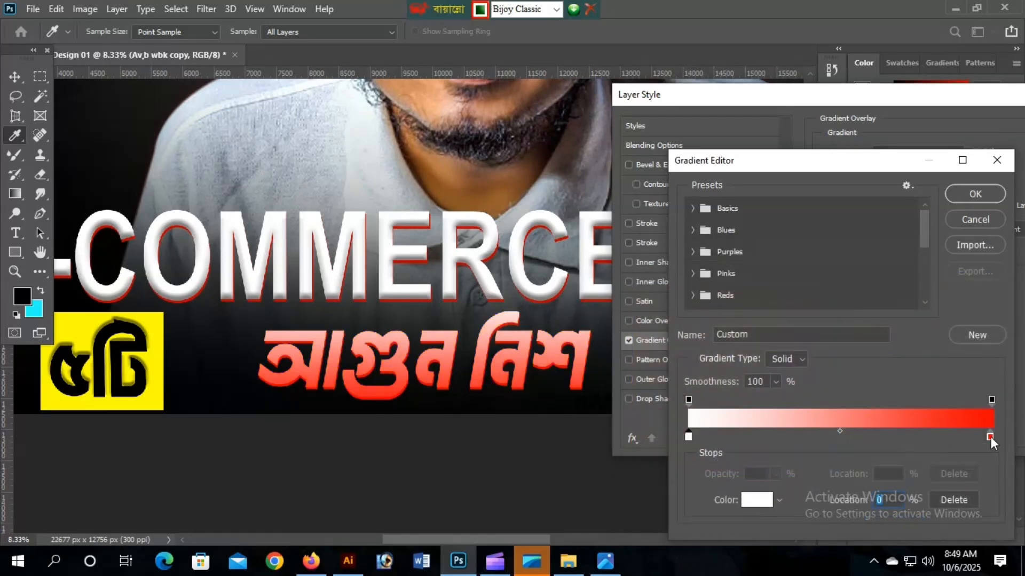
# Try yellow, cyan, green and colours sampled from the banner for the gradient's end stop, settling on pale grey-blue b8c3cd
pyautogui.click(990, 437)
pyautogui.click(755, 502)
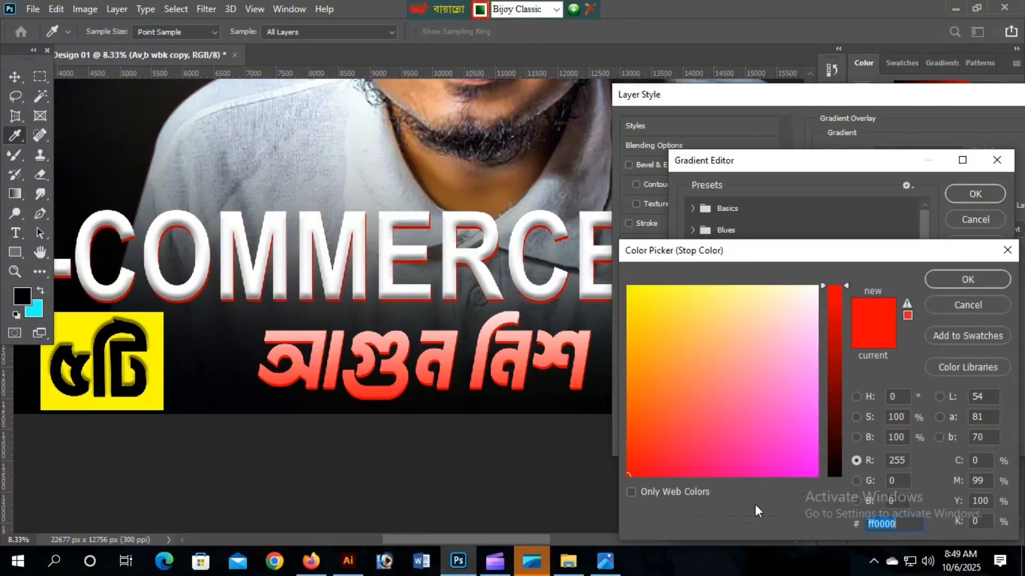
pyautogui.write('ffff00')
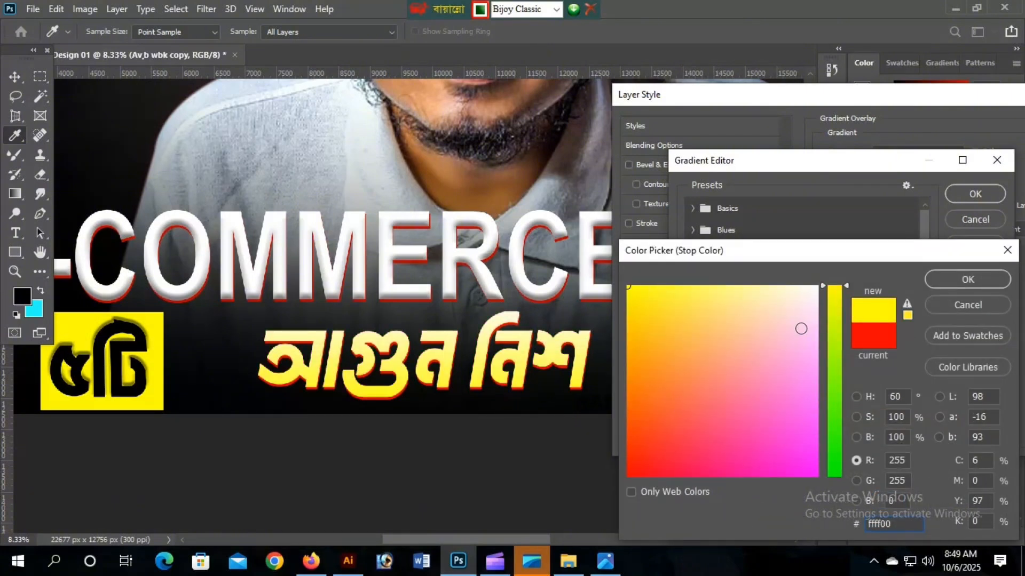
pyautogui.click(815, 288)
pyautogui.click(834, 359)
pyautogui.moveTo(834, 365); pyautogui.dragTo(836, 481)
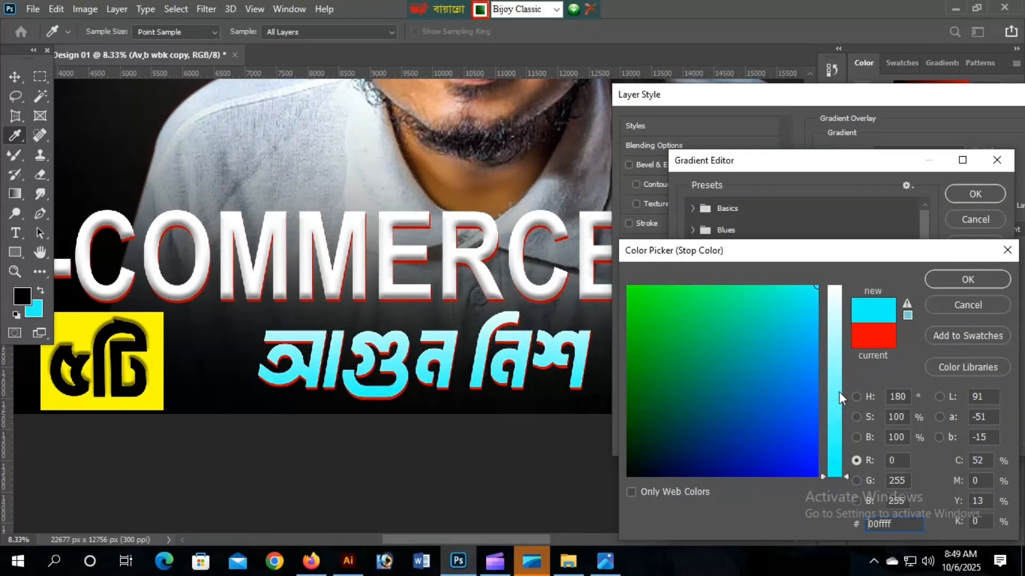
pyautogui.click(712, 347)
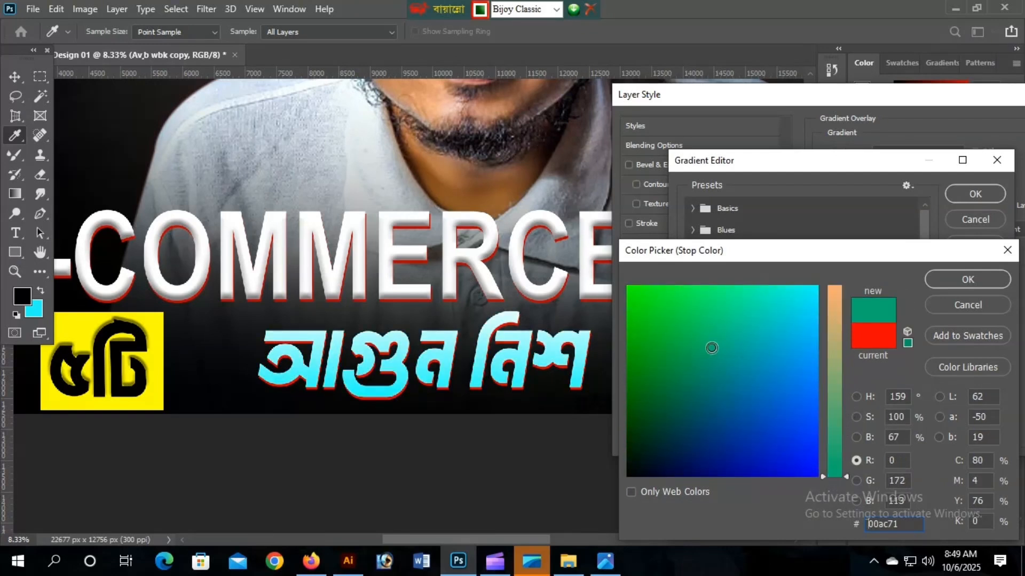
pyautogui.click(159, 338)
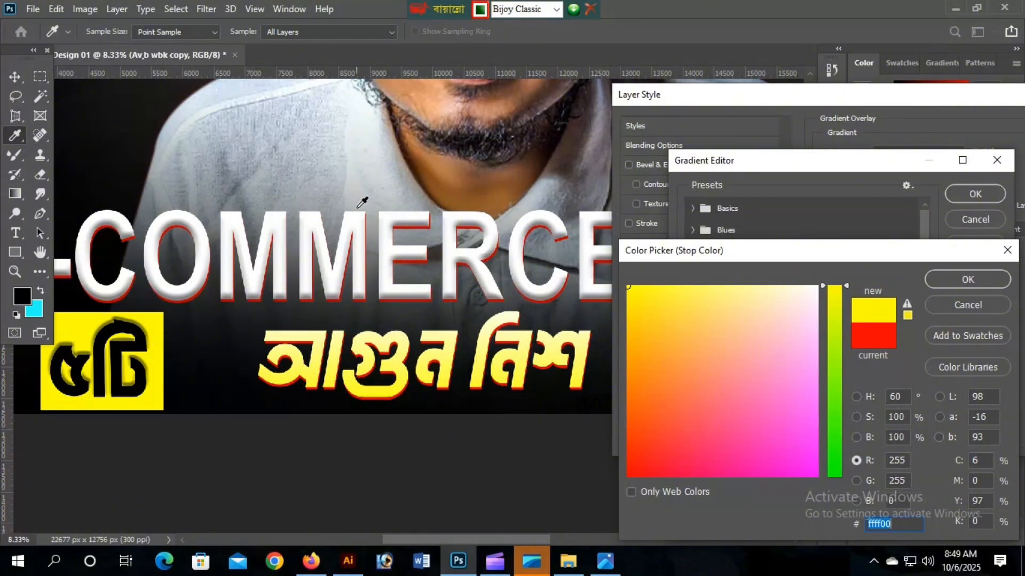
pyautogui.click(330, 155)
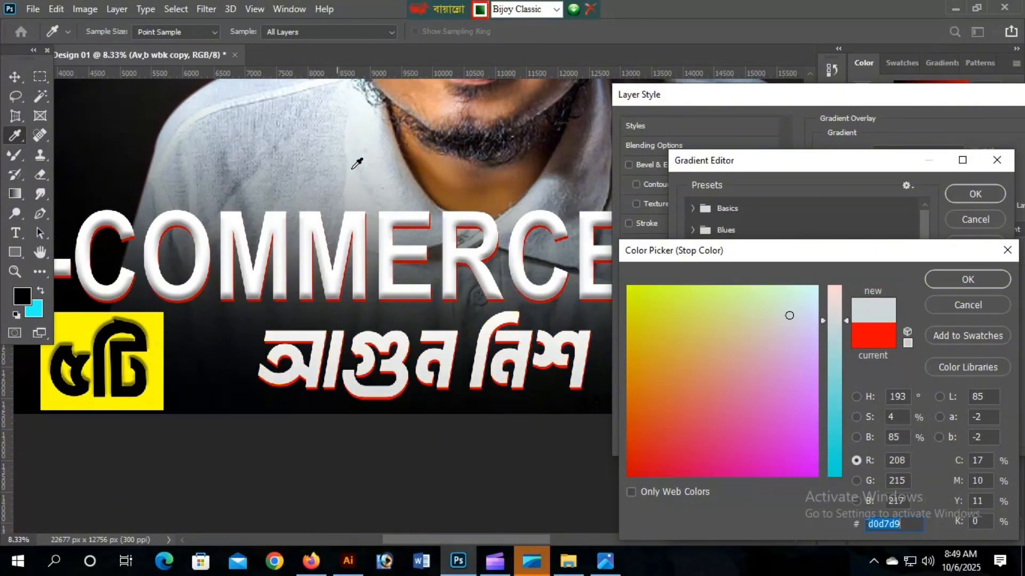
pyautogui.click(487, 179)
pyautogui.click(348, 161)
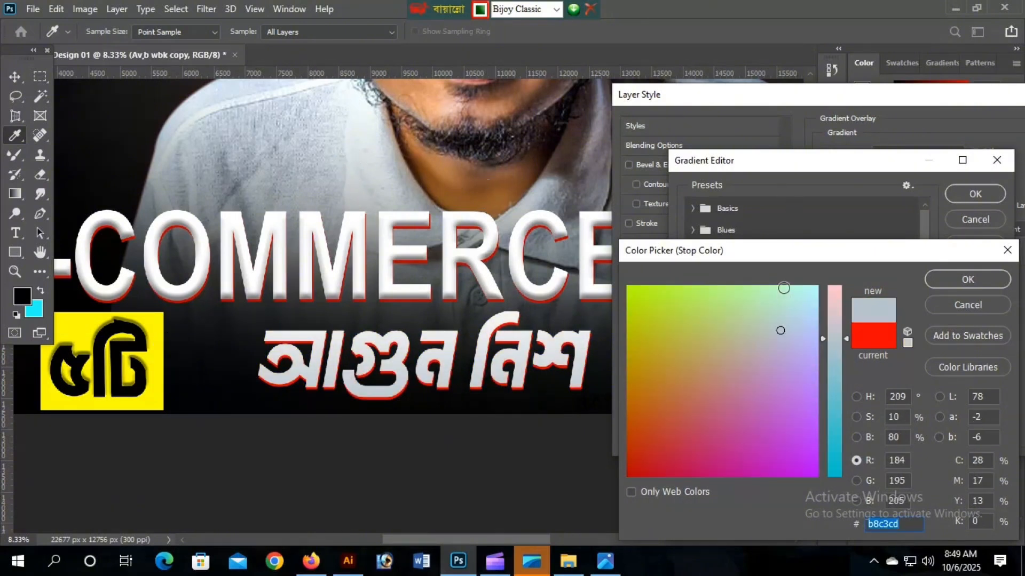
pyautogui.click(974, 277)
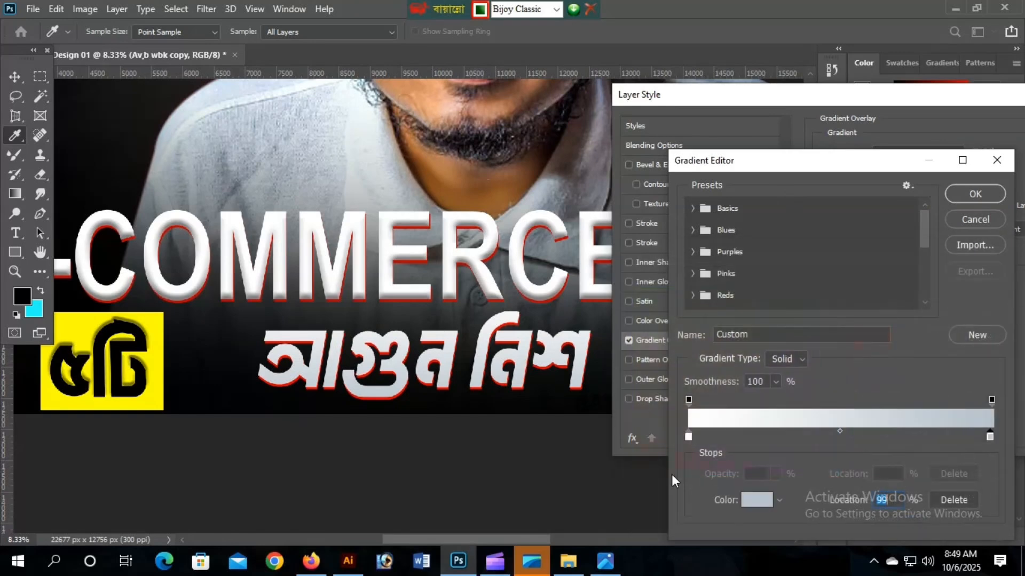
# Set the colour of the gradient's start stop to yellow (ffff00)
pyautogui.doubleClick(690, 437)
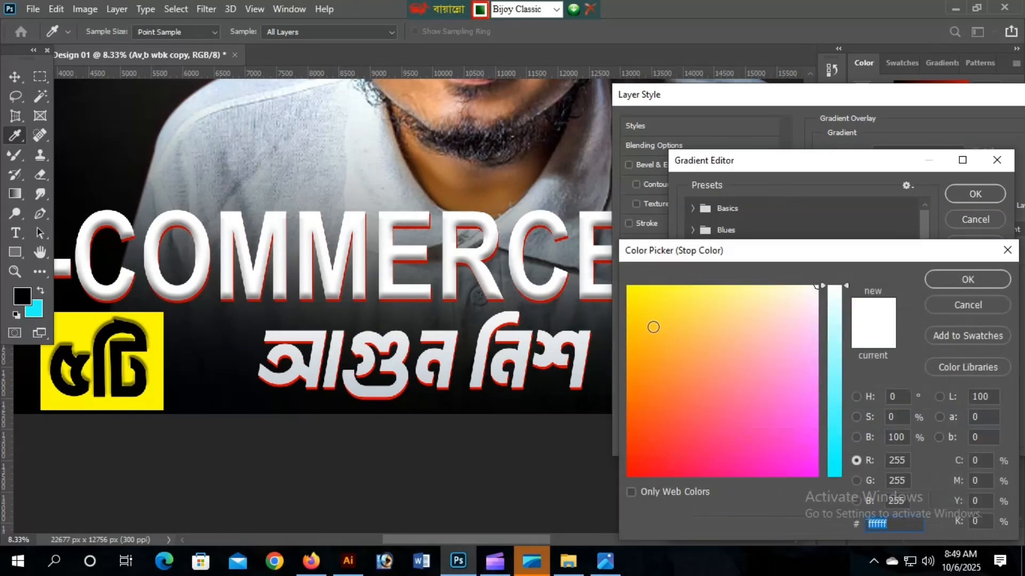
pyautogui.moveTo(653, 326); pyautogui.dragTo(595, 246)
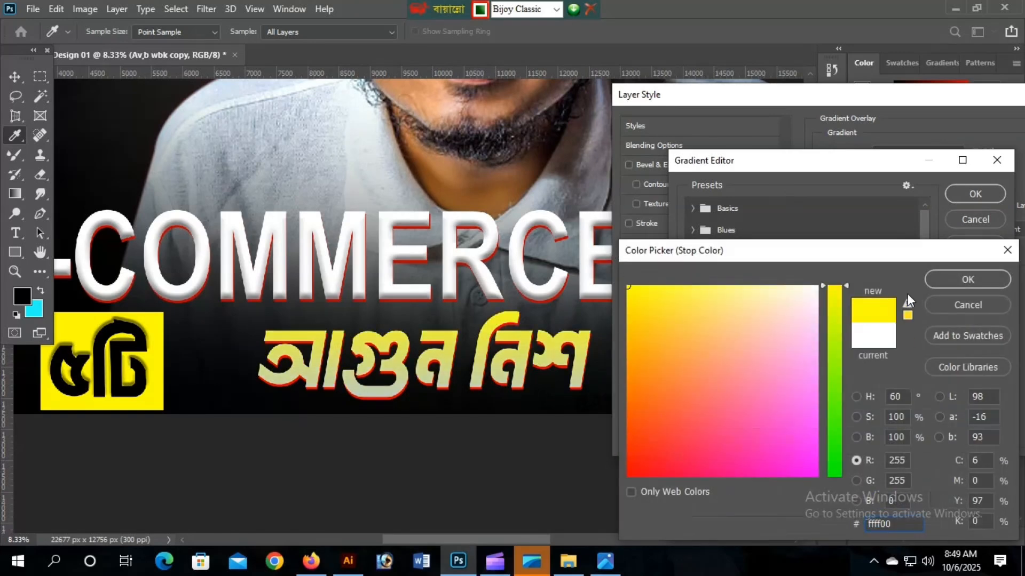
pyautogui.click(950, 281)
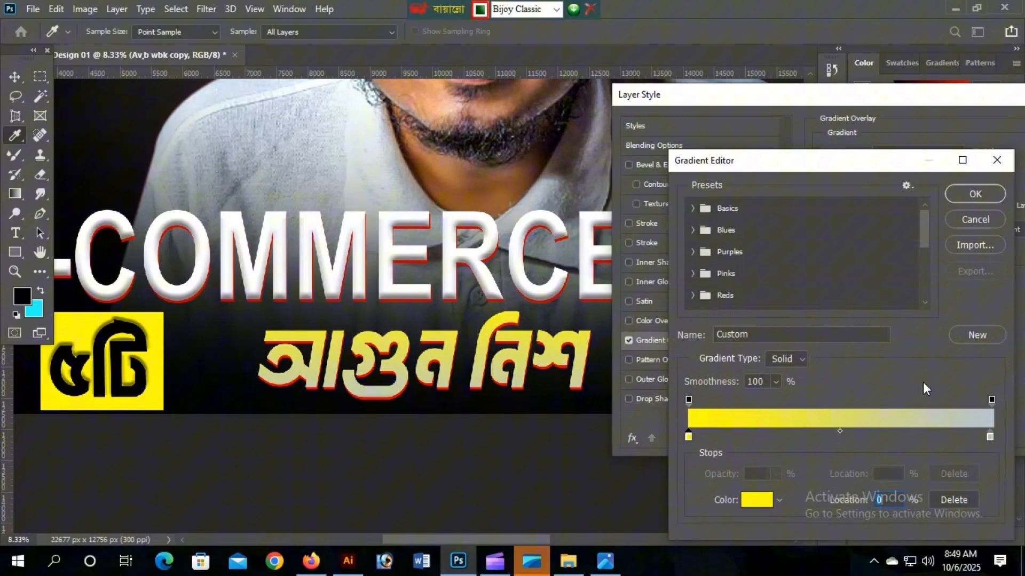
# Set the gradient's end stop to an orange a little deeper than ffa300 and accept the edited gradient
pyautogui.doubleClick(990, 437)
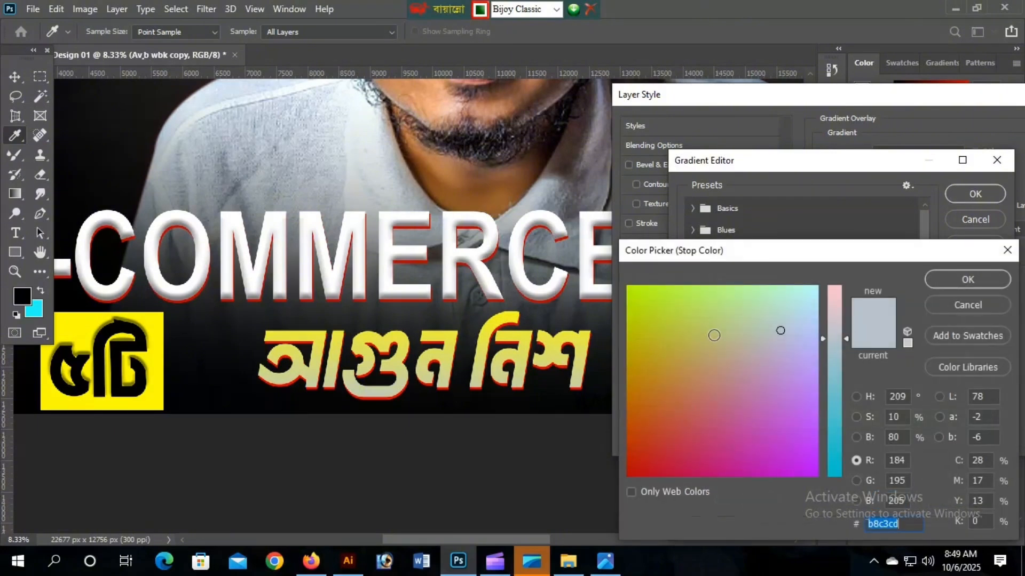
pyautogui.write('ffee00')
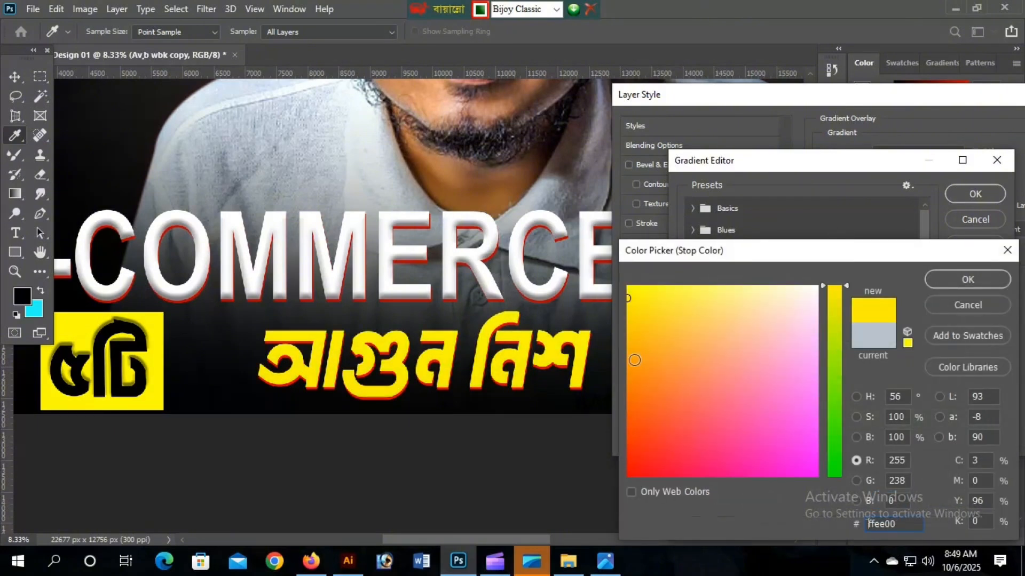
pyautogui.click(629, 342)
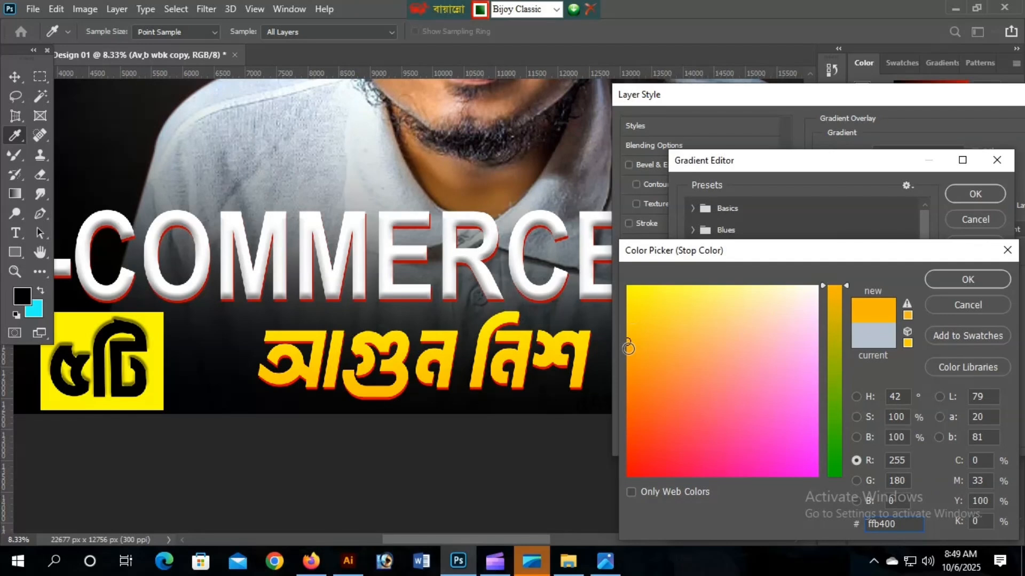
pyautogui.moveTo(629, 348); pyautogui.dragTo(626, 355)
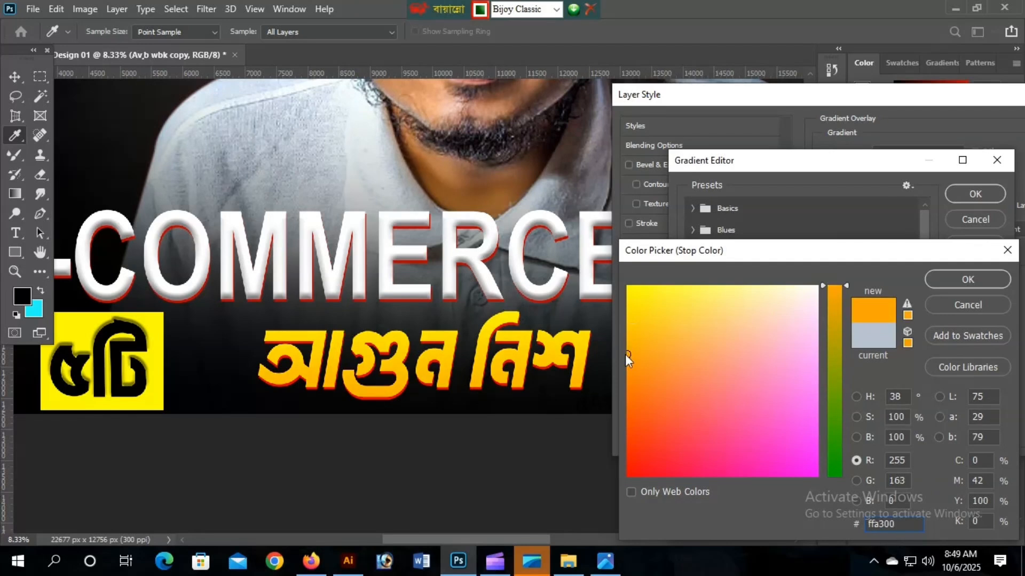
pyautogui.click(625, 364)
pyautogui.moveTo(626, 364); pyautogui.dragTo(626, 365)
pyautogui.click(957, 283)
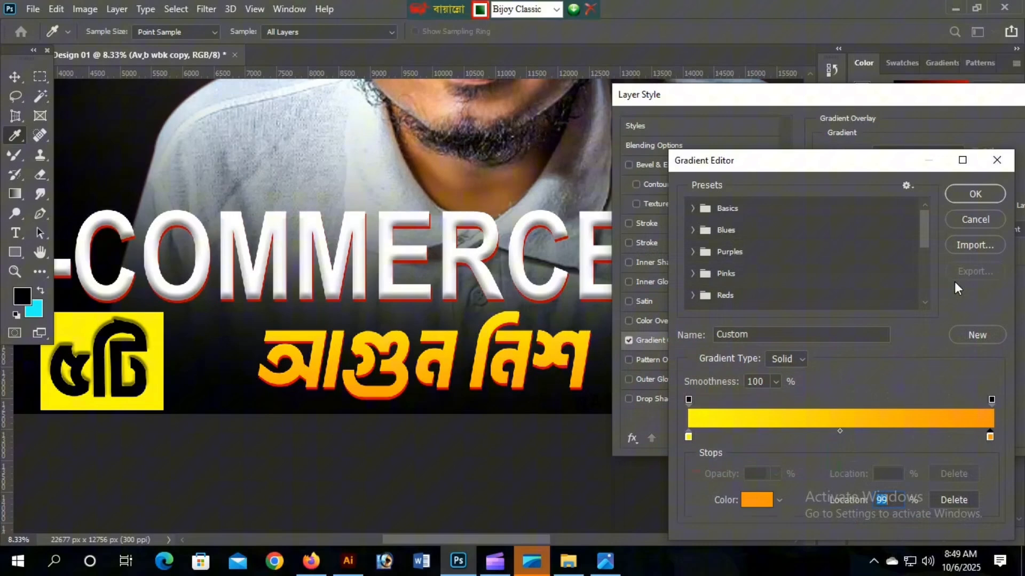
pyautogui.click(976, 194)
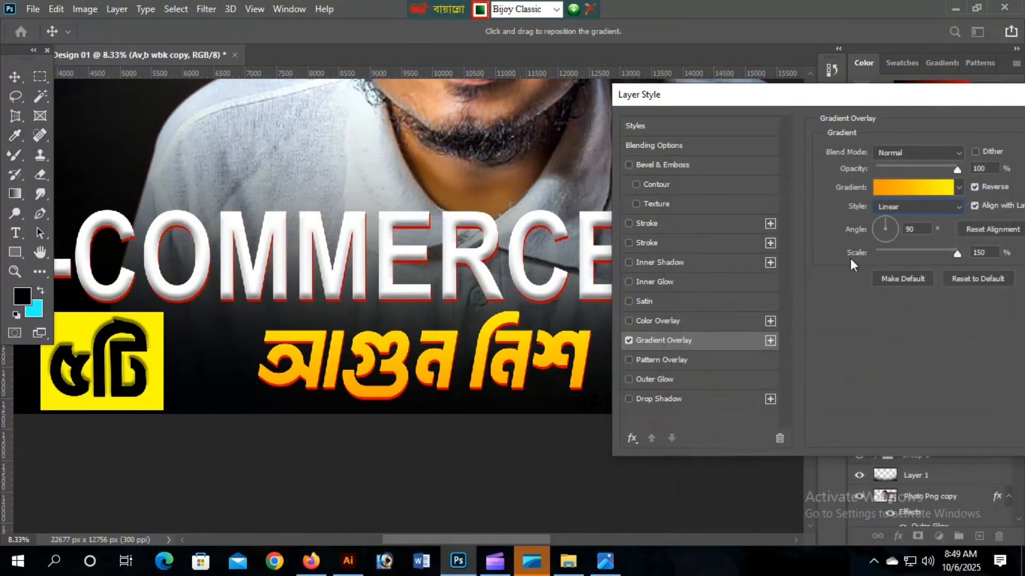
# Enable Bevel & Emboss with Contour on the gradient Bangla text, with direction Up and technique Chisel Hard
pyautogui.click(629, 165)
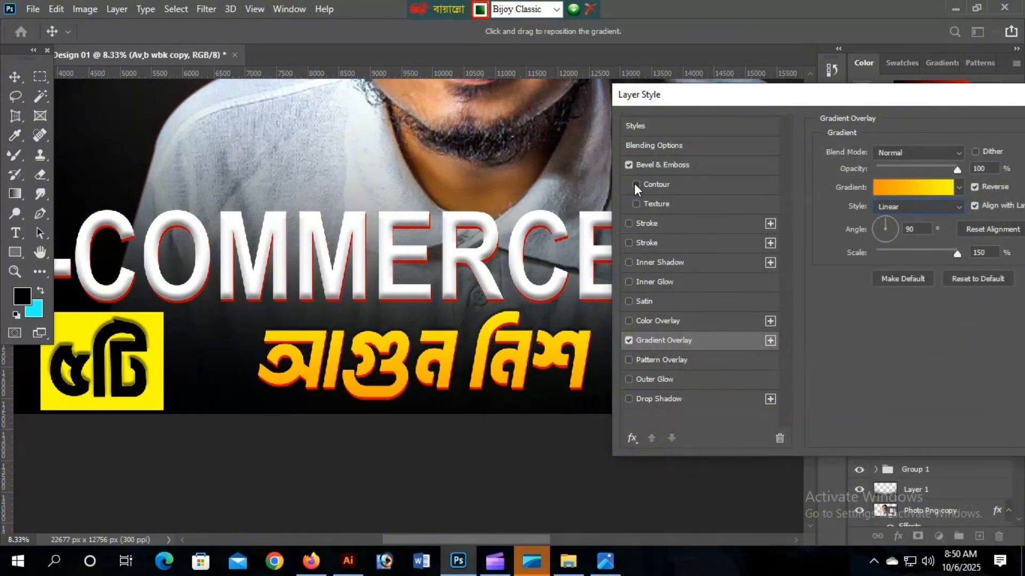
pyautogui.click(708, 165)
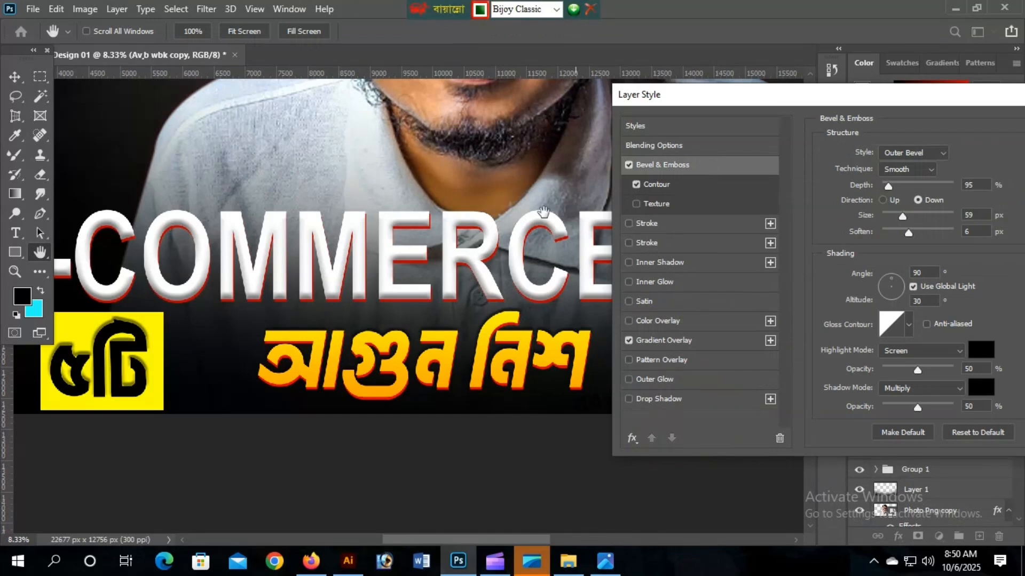
pyautogui.moveTo(938, 88); pyautogui.dragTo(828, 100)
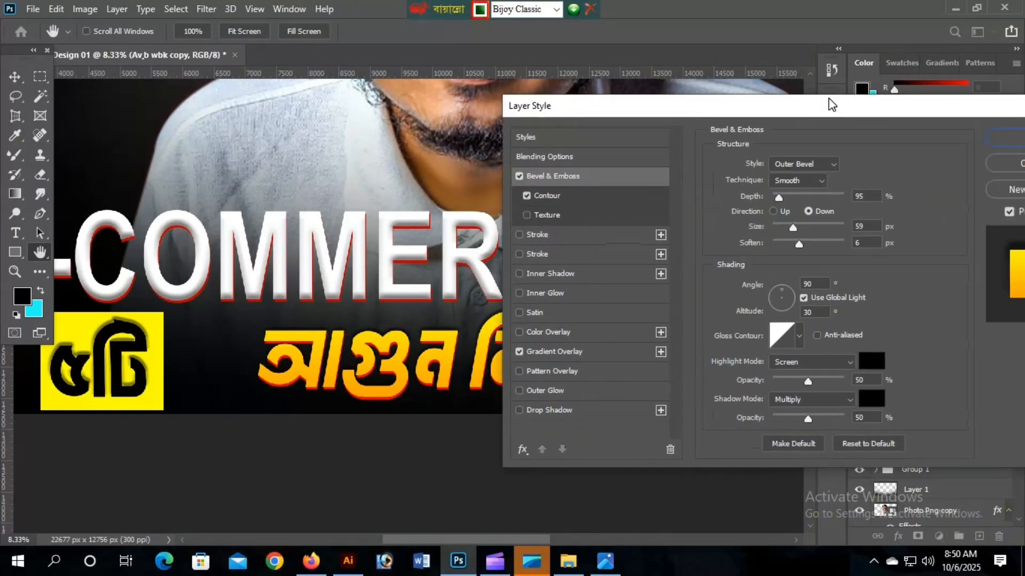
pyautogui.click(773, 212)
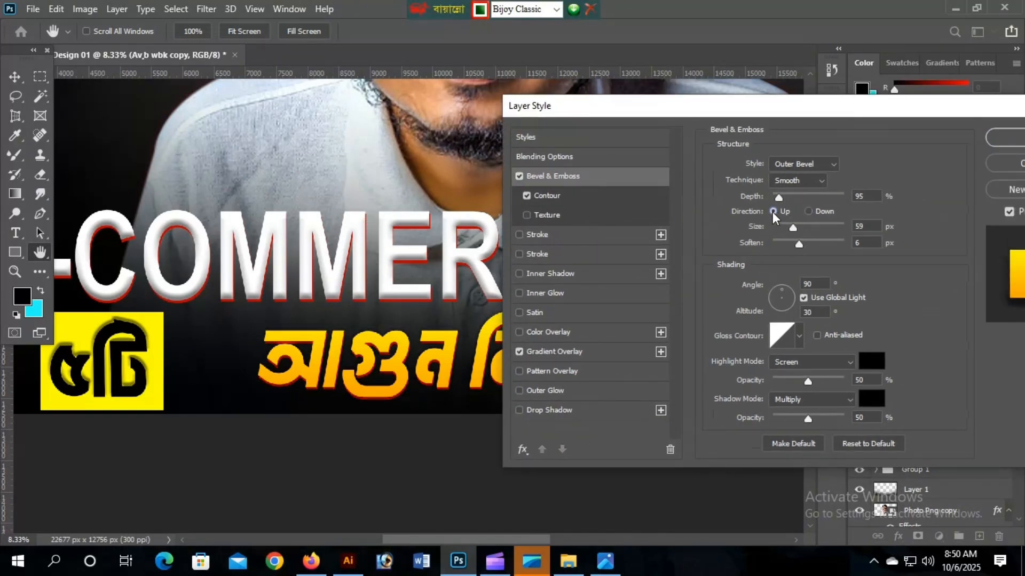
pyautogui.click(797, 168)
pyautogui.click(802, 166)
pyautogui.click(798, 180)
pyautogui.click(793, 191)
# Change the bevel to Inner Bevel with about 303% depth and 9 px size, and accept the layer style
pyautogui.moveTo(779, 197); pyautogui.dragTo(803, 199)
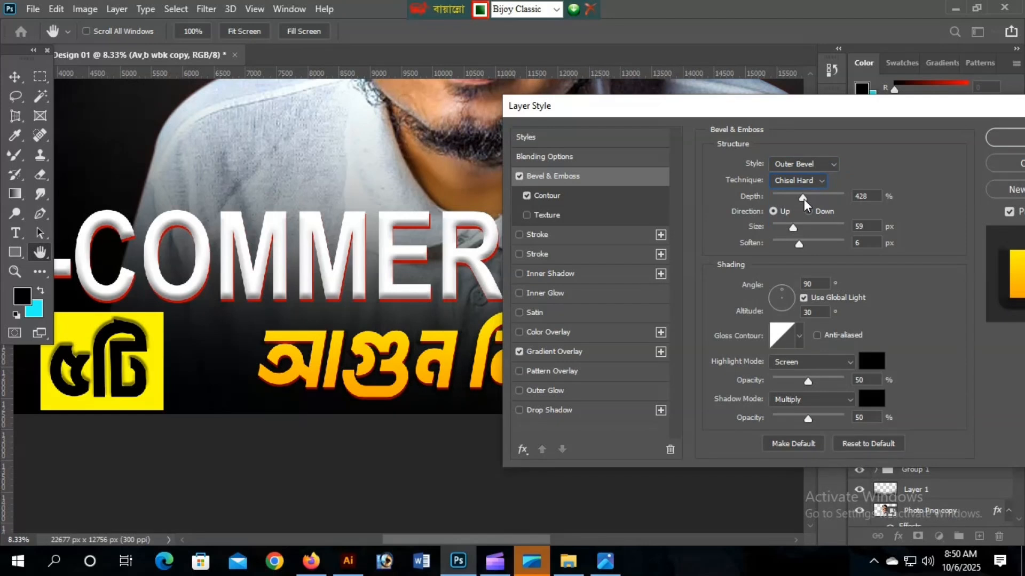
pyautogui.click(799, 163)
pyautogui.click(799, 187)
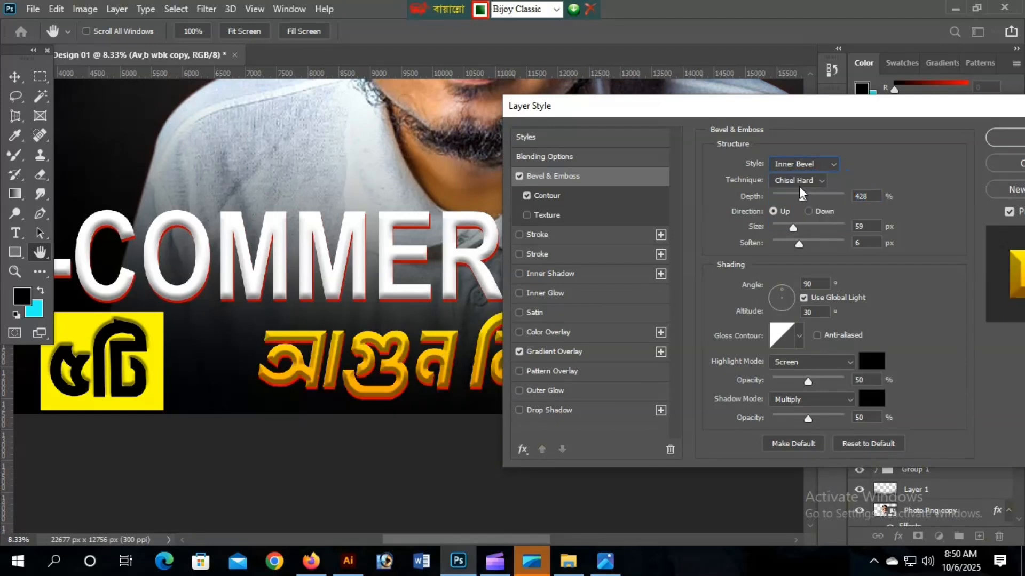
pyautogui.moveTo(804, 196); pyautogui.dragTo(784, 200)
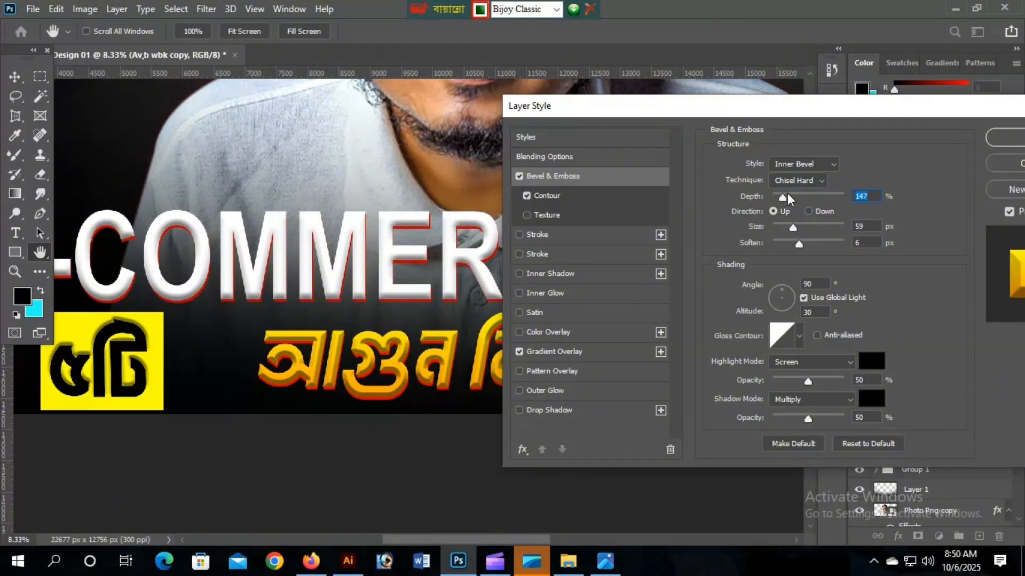
pyautogui.moveTo(793, 228)
pyautogui.mouseDown()
pyautogui.moveTo(776, 227)
pyautogui.moveTo(786, 227)
pyautogui.moveTo(777, 196)
pyautogui.moveTo(795, 196)
pyautogui.moveTo(780, 225)
pyautogui.mouseUp()
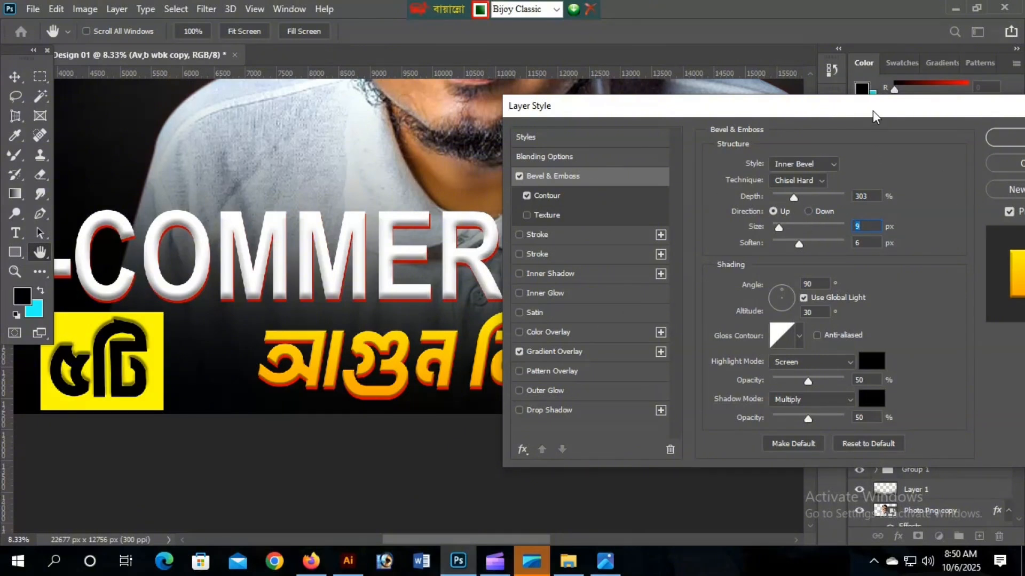
pyautogui.moveTo(871, 113); pyautogui.dragTo(832, 115)
pyautogui.click(994, 138)
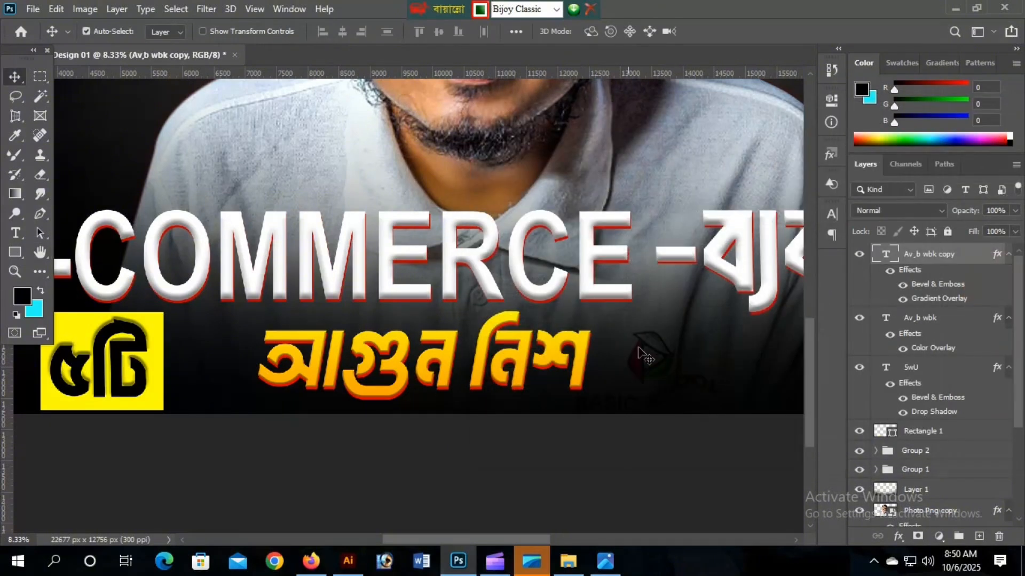
# Group the gradient Bangla text layer with its red backing layer and check the group by toggling its visibility
pyautogui.hotkey('ctrl', '-')
pyautogui.hotkey('ctrl', '-')
pyautogui.hotkey('ctrl', '-')
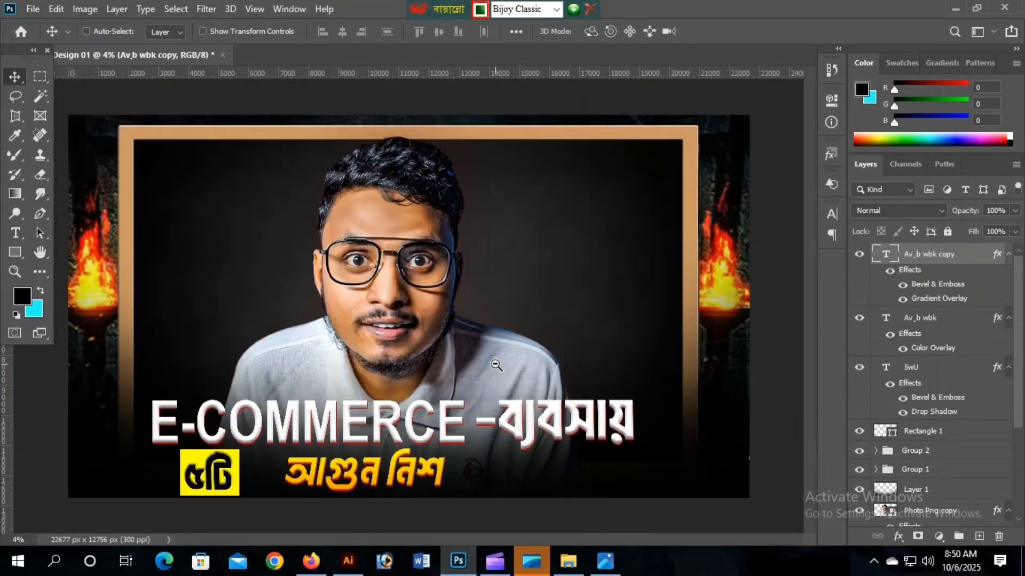
pyautogui.scroll(3, 515, 456)
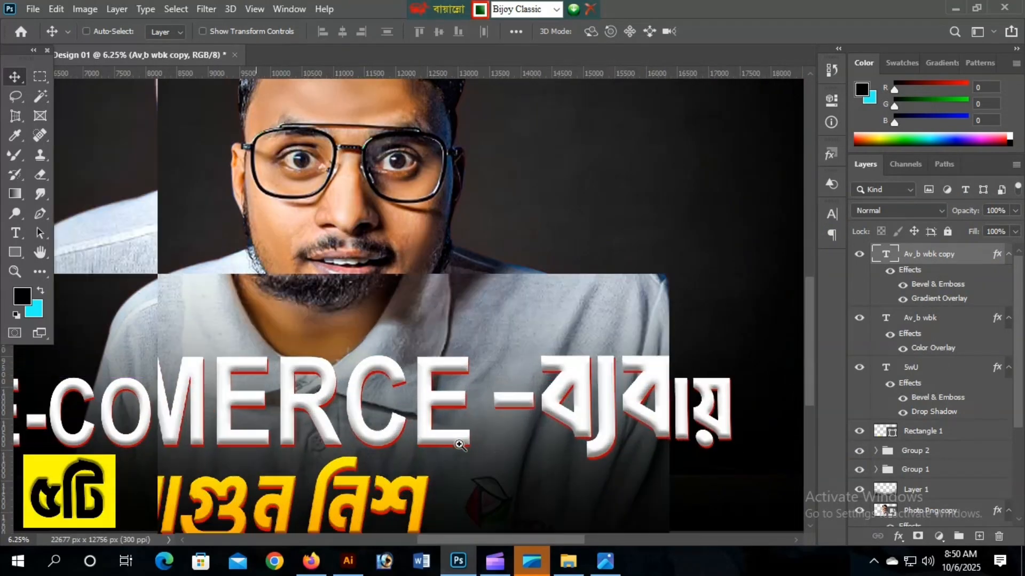
pyautogui.moveTo(515, 467); pyautogui.dragTo(657, 347)
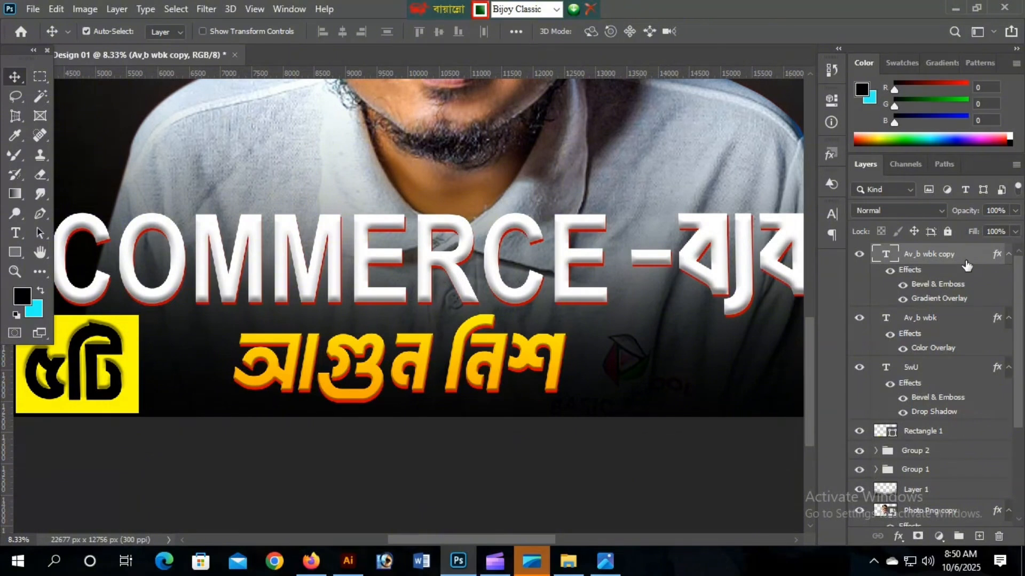
pyautogui.click(858, 318)
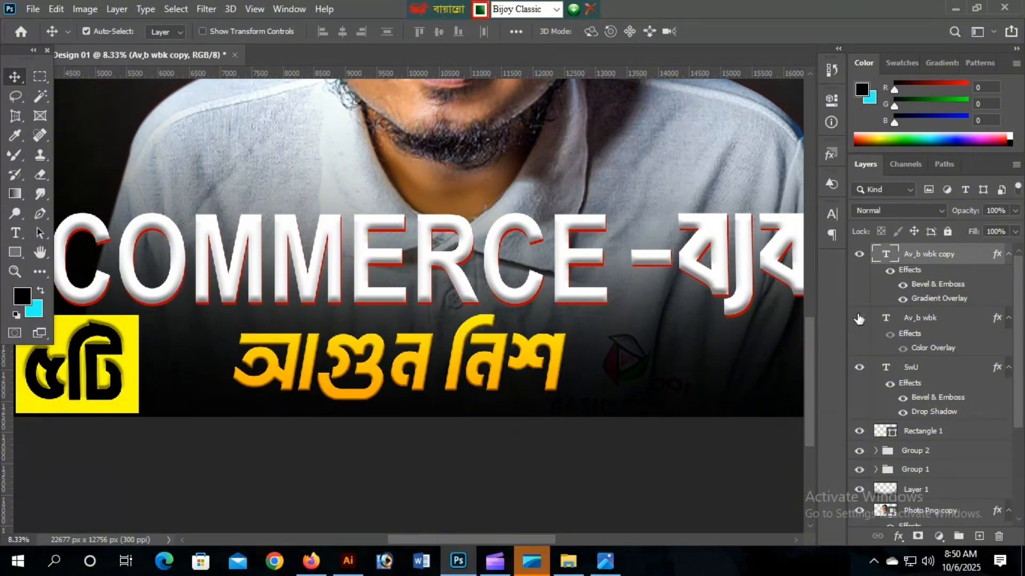
pyautogui.click(859, 319)
pyautogui.keyDown('ctrl'); pyautogui.click(964, 327); pyautogui.keyUp('ctrl')
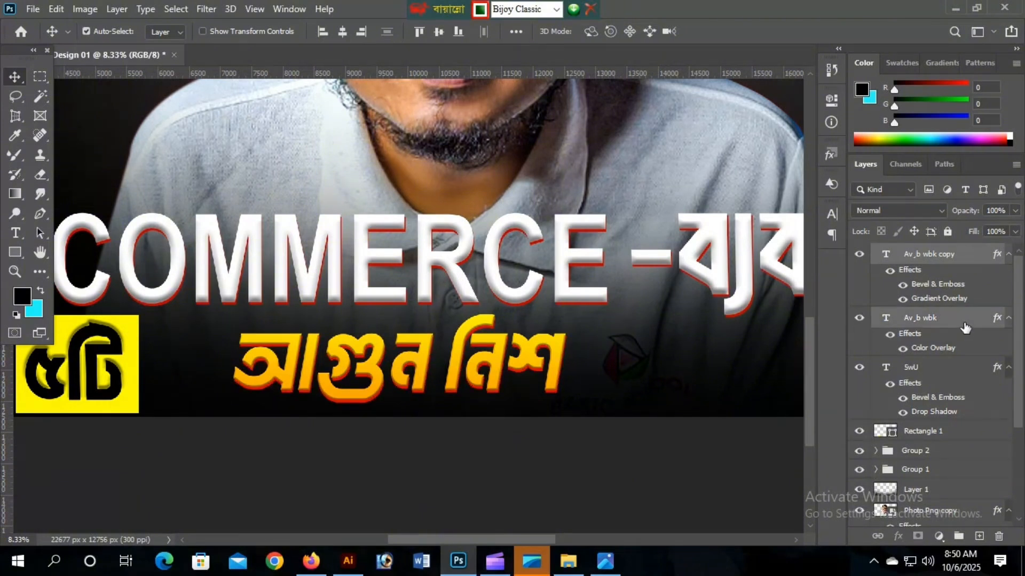
pyautogui.hotkey('ctrl', 'g')
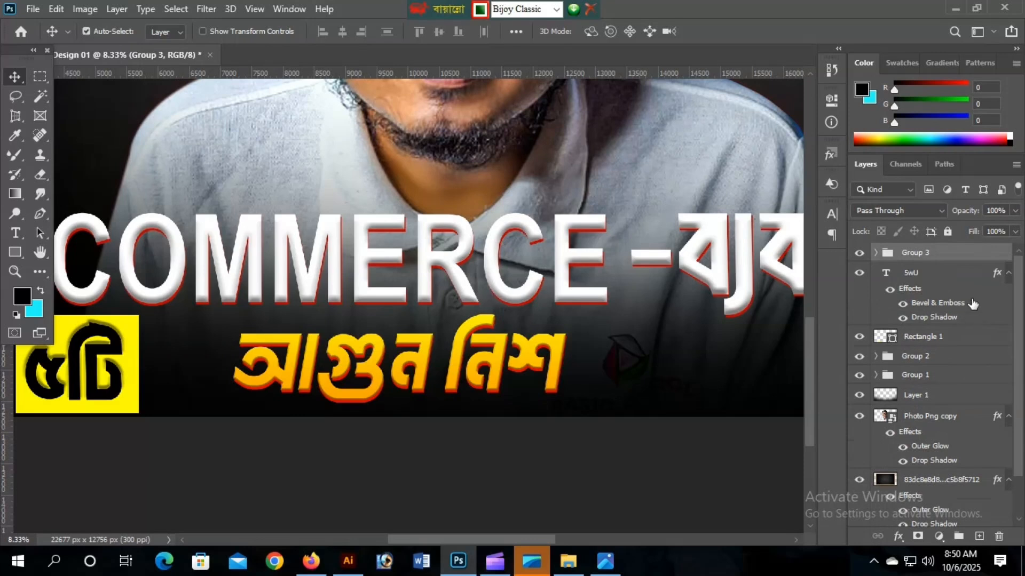
pyautogui.click(858, 253)
pyautogui.click(858, 253)
# Group the black ৫টি text with its yellow Rectangle 1 and check the group by toggling its visibility
pyautogui.click(859, 273)
pyautogui.click(859, 273)
pyautogui.click(962, 342)
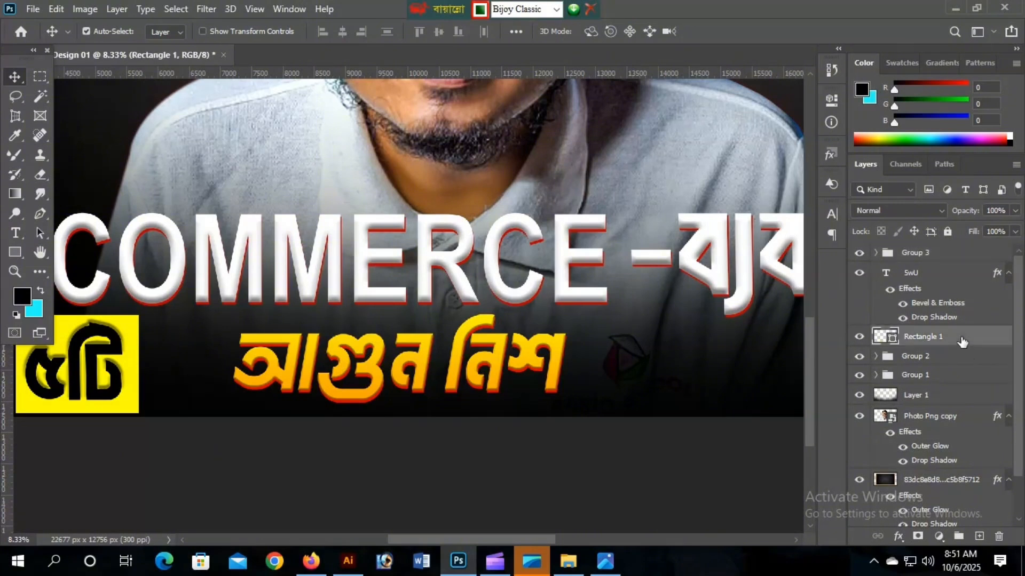
pyautogui.keyDown('ctrl'); pyautogui.click(926, 275); pyautogui.keyUp('ctrl')
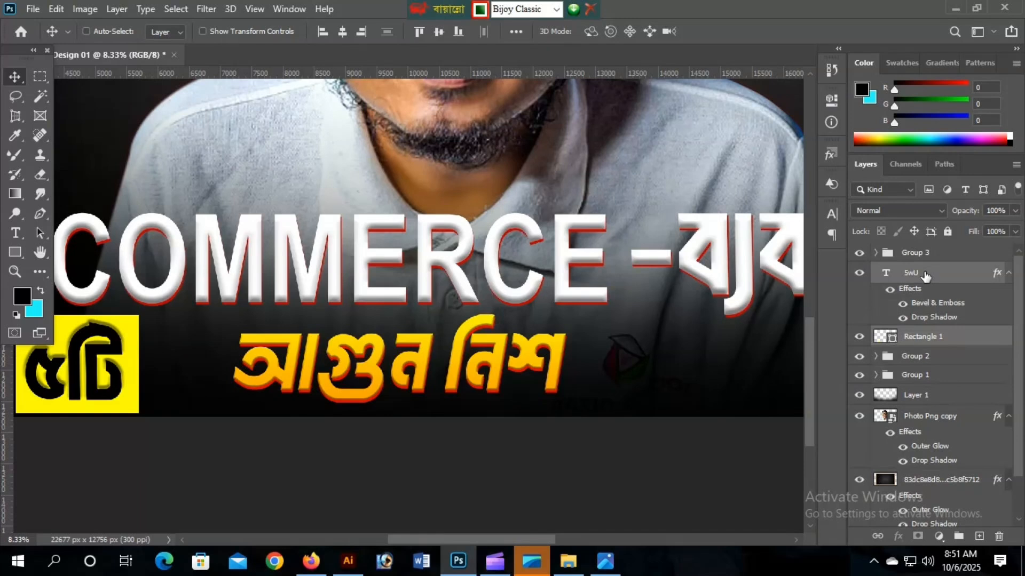
pyautogui.hotkey('ctrl', 'g')
pyautogui.click(859, 272)
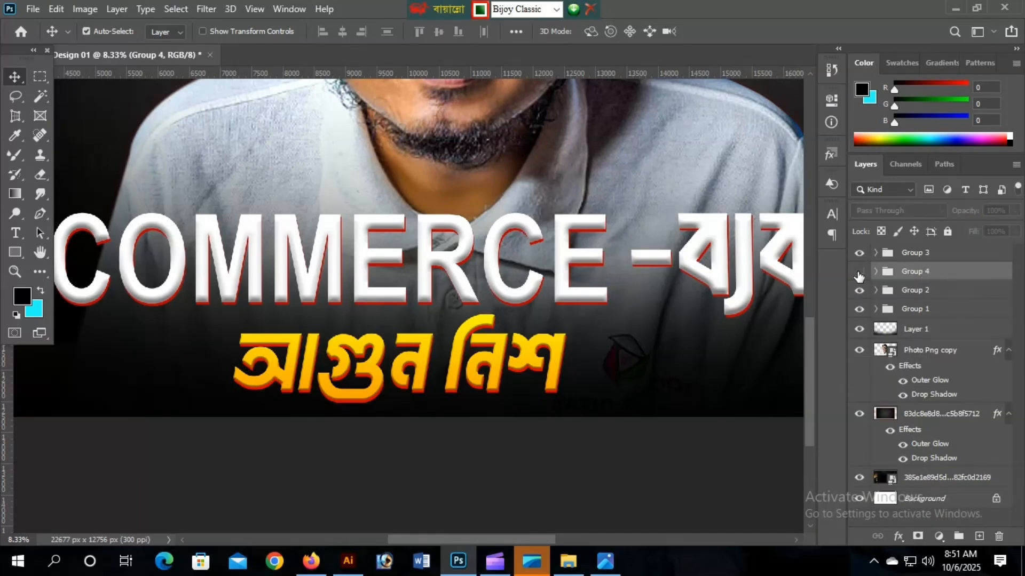
pyautogui.click(859, 272)
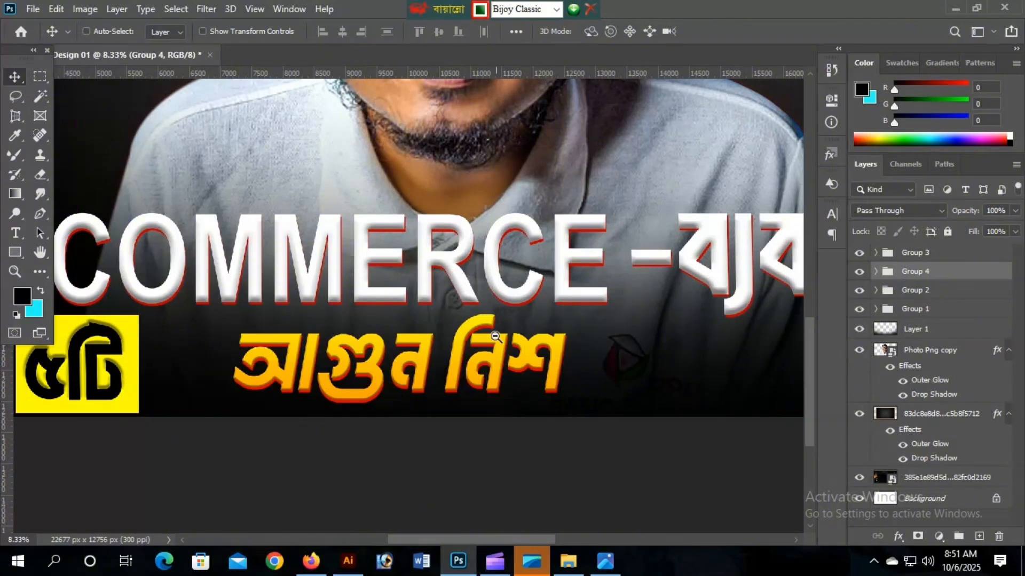
# Move the yellow ৫টি box group right along its line to about X 6582 px, up against the orange text
pyautogui.scroll(-1, 520, 340)
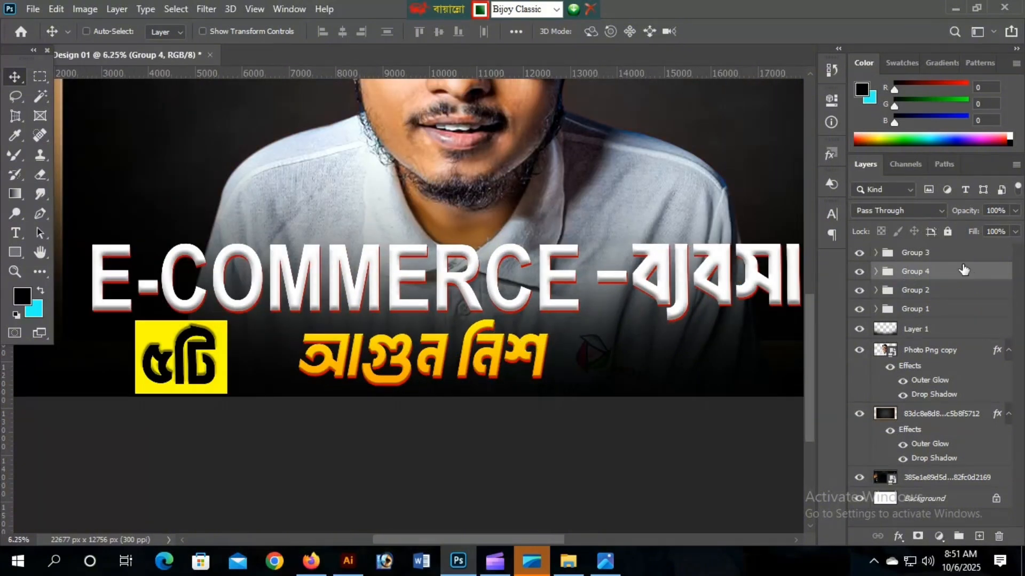
pyautogui.hotkey('ctrl', 't')
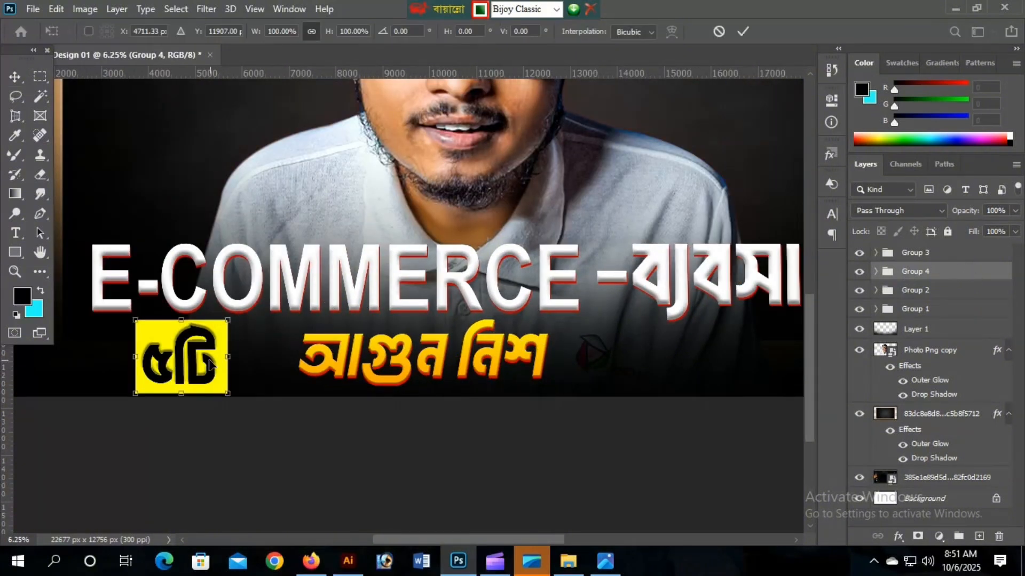
pyautogui.moveTo(211, 365); pyautogui.dragTo(297, 364)
pyautogui.press('Return')
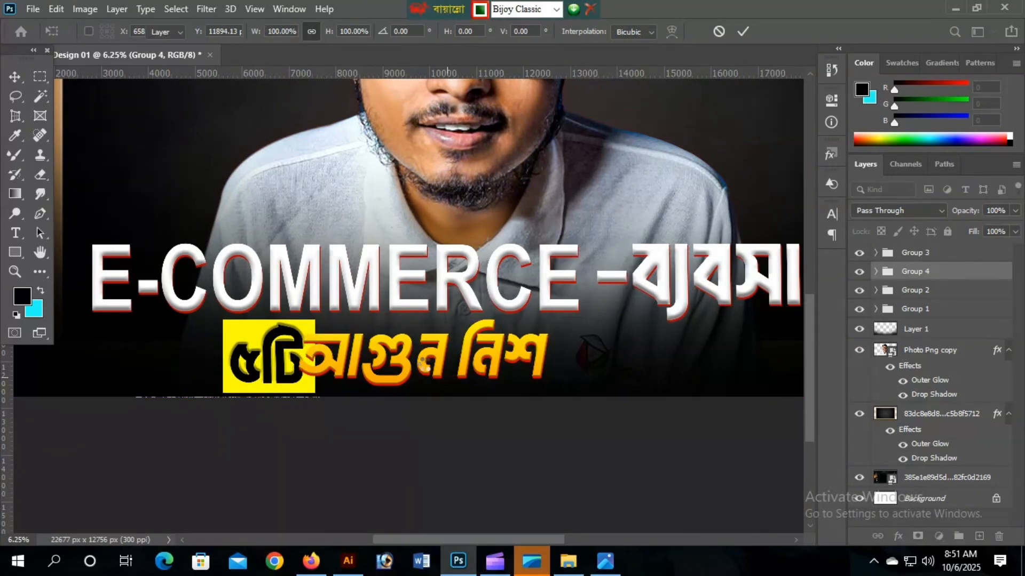
# Move the orange Bangla text group right, clear of the yellow box, enlarge it to about 107% and nudge it slightly down
pyautogui.click(859, 253)
pyautogui.click(860, 254)
pyautogui.hotkey('ctrl', 't')
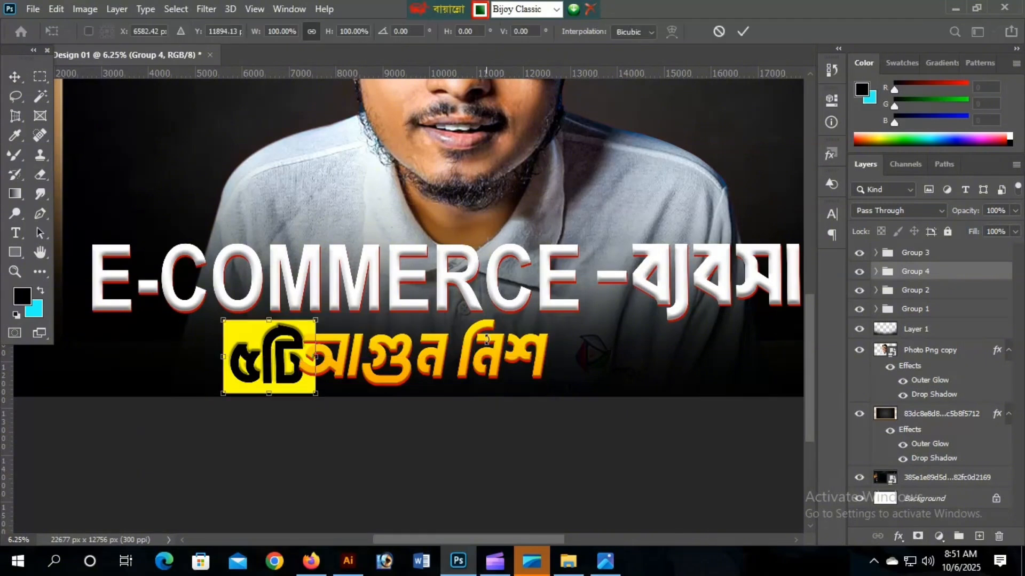
pyautogui.click(965, 252)
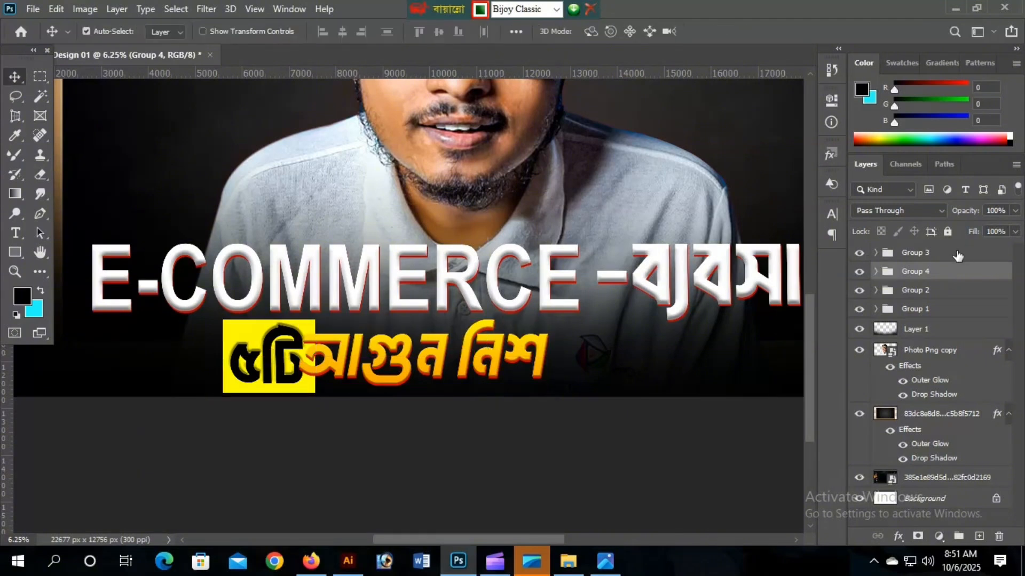
pyautogui.hotkey('ctrl', 't')
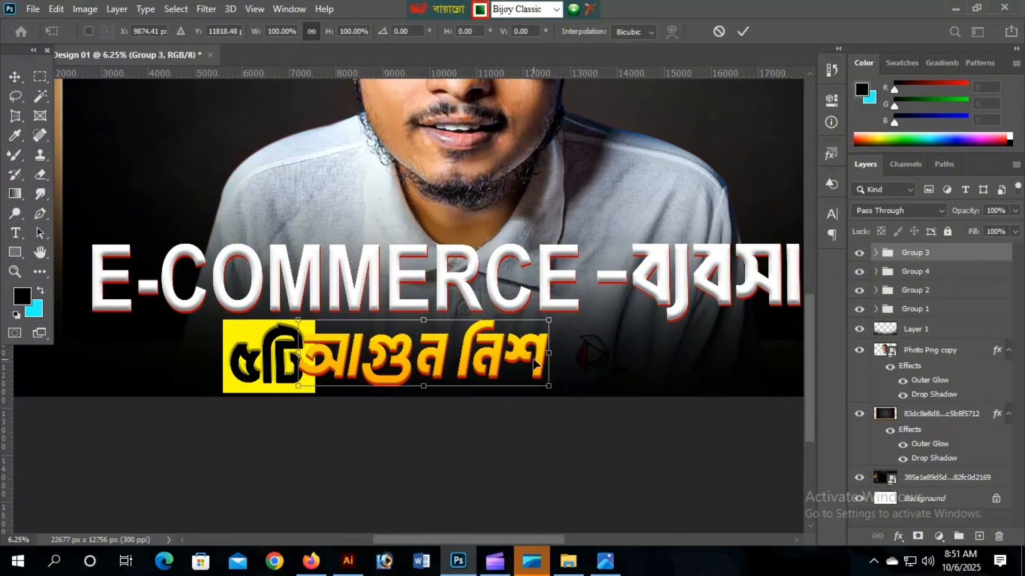
pyautogui.moveTo(517, 359); pyautogui.dragTo(551, 359)
pyautogui.moveTo(584, 389); pyautogui.dragTo(592, 390)
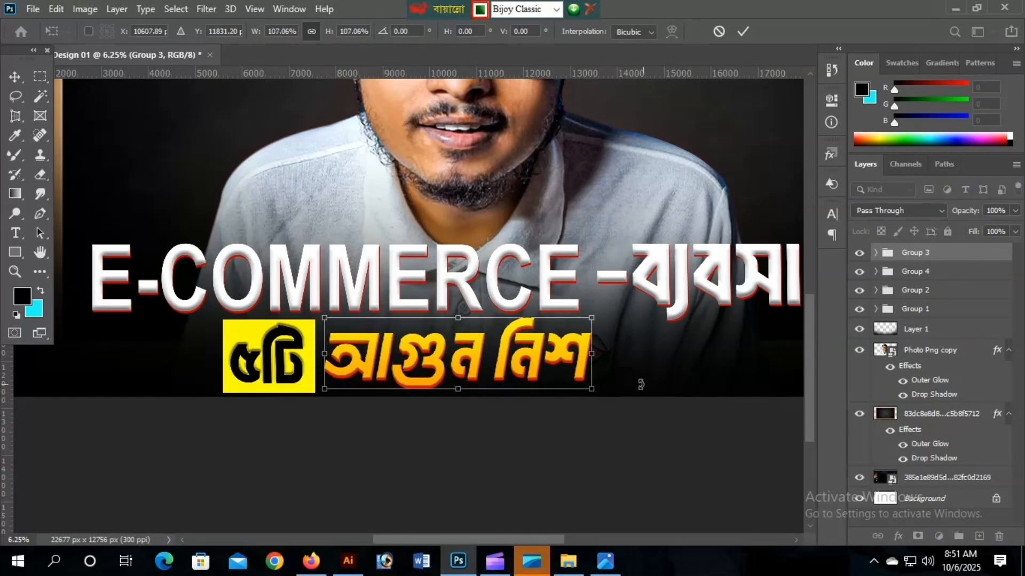
pyautogui.press('Down')
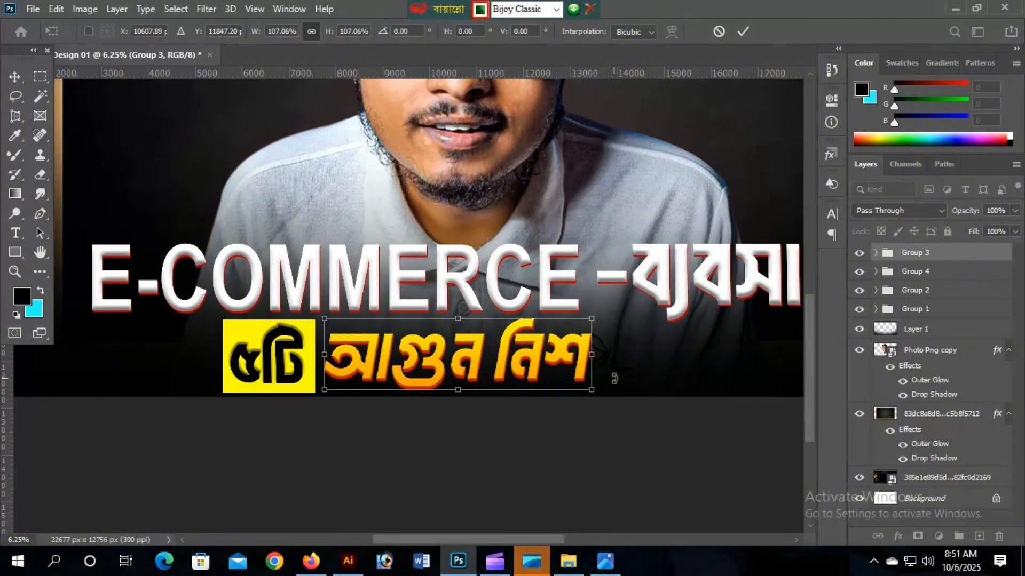
pyautogui.press('Return')
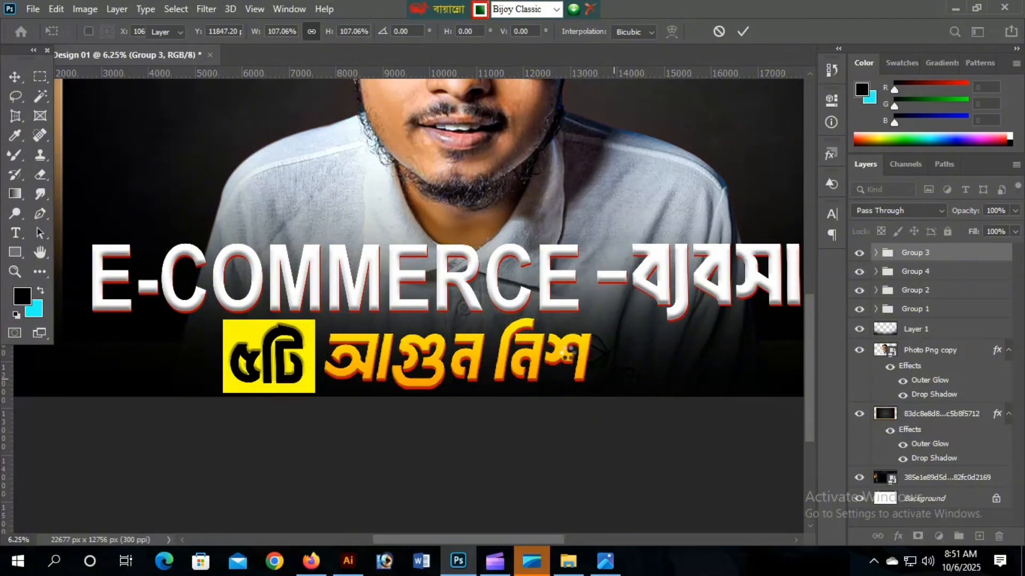
# Select the yellow box and orange text groups together and shift them right to about X 10996 px beneath the heading
pyautogui.keyDown('alt'); pyautogui.click(509, 364); pyautogui.keyUp('alt')
pyautogui.keyDown('alt'); pyautogui.click(509, 364); pyautogui.keyUp('alt')
pyautogui.hotkey('ctrl', '-')
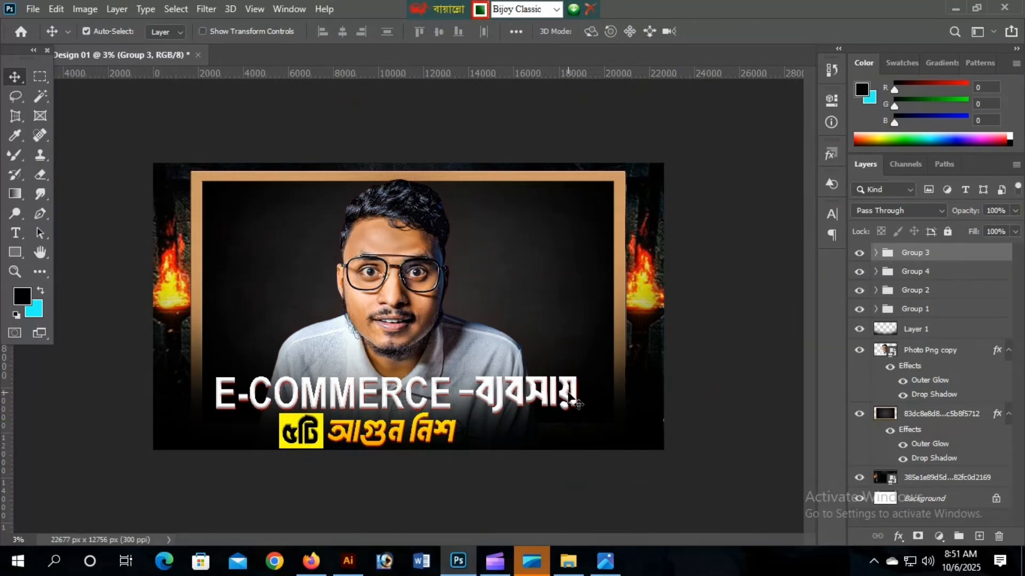
pyautogui.click(936, 276)
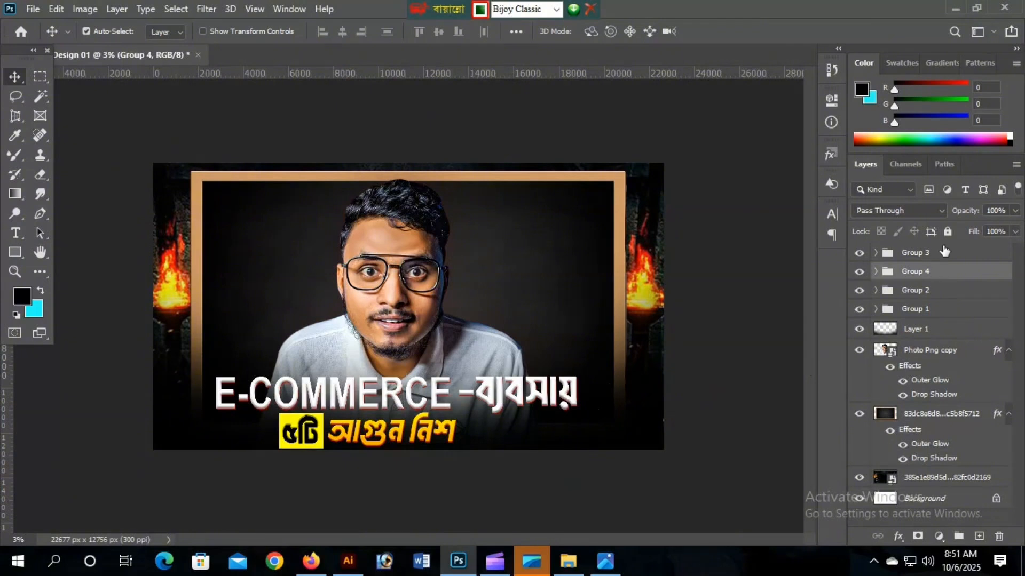
pyautogui.keyDown('shift'); pyautogui.click(936, 258); pyautogui.keyUp('shift')
pyautogui.hotkey('ctrl', 't')
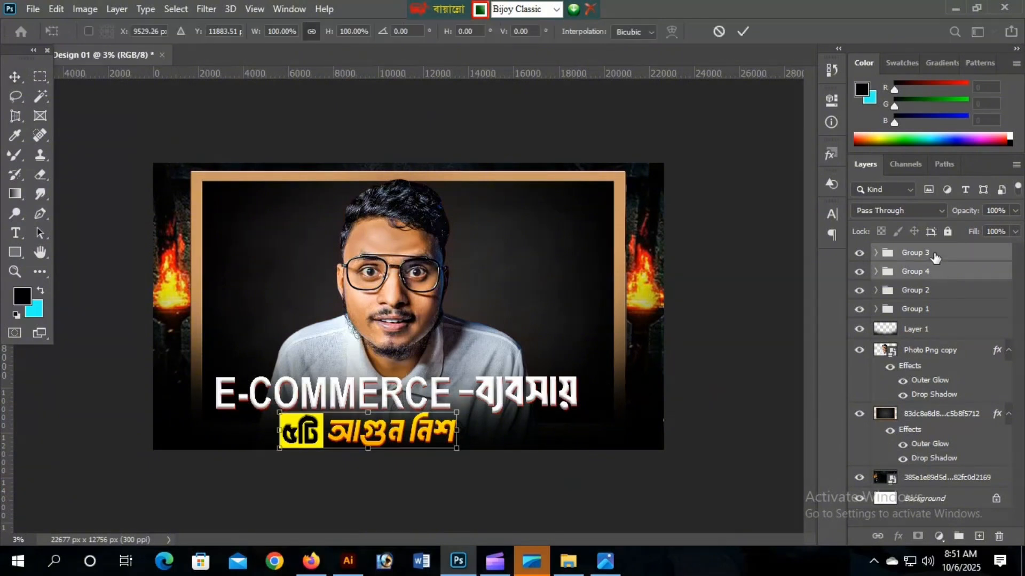
pyautogui.press('Right')
pyautogui.press('Right')
pyautogui.press('Right')
pyautogui.press('Right')
pyautogui.press('Right')
pyautogui.press('Right')
pyautogui.press('Right')
pyautogui.press('Right')
pyautogui.press('Right')
pyautogui.press('Right')
pyautogui.press('Right')
pyautogui.press('Right')
pyautogui.press('Right')
pyautogui.press('Right')
pyautogui.press('Right')
pyautogui.press('Right')
pyautogui.press('Right')
pyautogui.press('Right')
pyautogui.press('Right')
pyautogui.press('Right')
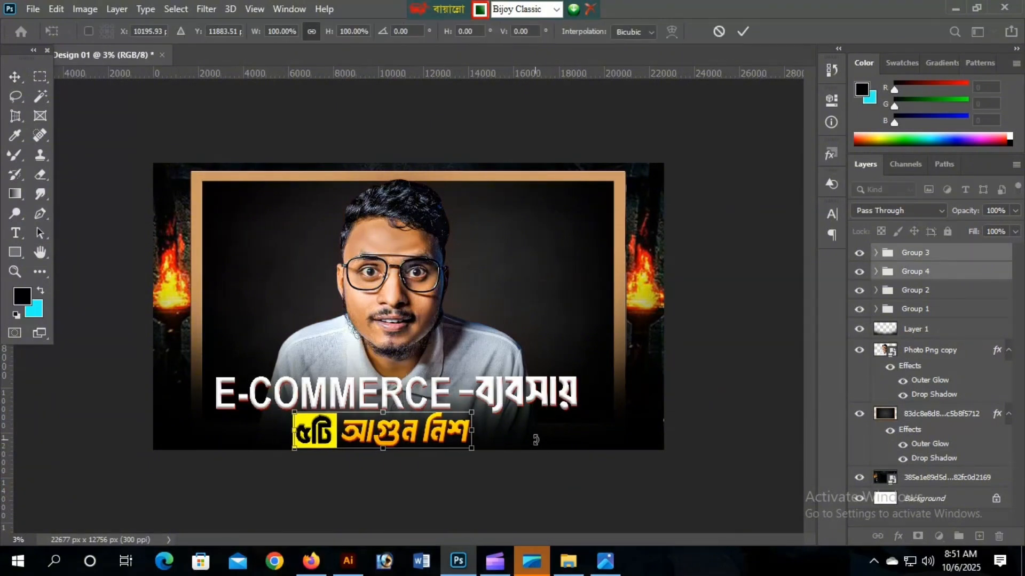
pyautogui.press('Right')
pyautogui.press('Right')
pyautogui.press('Right')
pyautogui.press('Right')
pyautogui.press('Right')
pyautogui.press('Right')
pyautogui.press('Right')
pyautogui.press('Right')
pyautogui.press('Right')
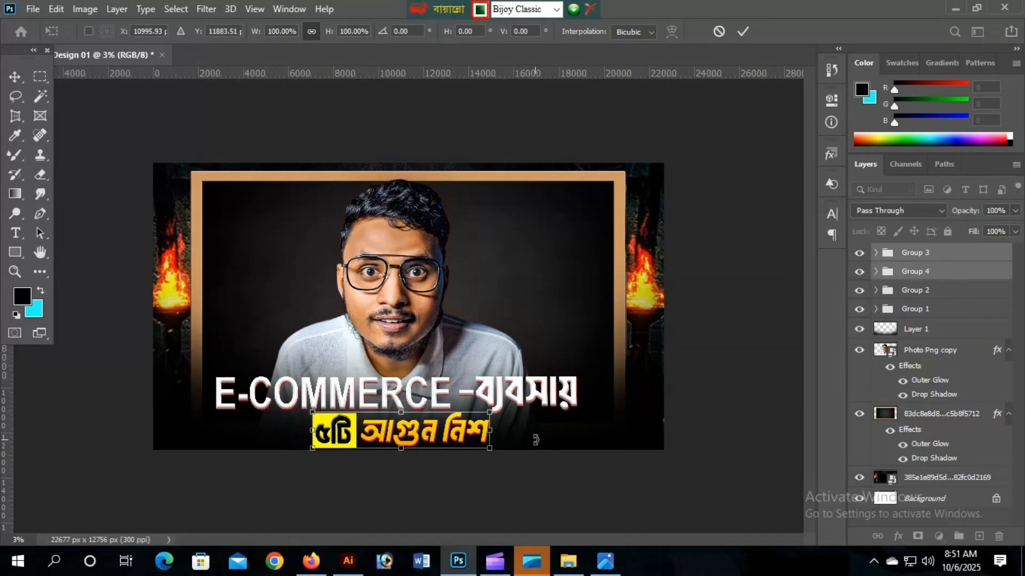
# Enlarge the selected yellow box and orange text groups together to about 109% and nudge them slightly up
pyautogui.moveTo(490, 451); pyautogui.dragTo(498, 455)
pyautogui.press('Up')
pyautogui.press('Up')
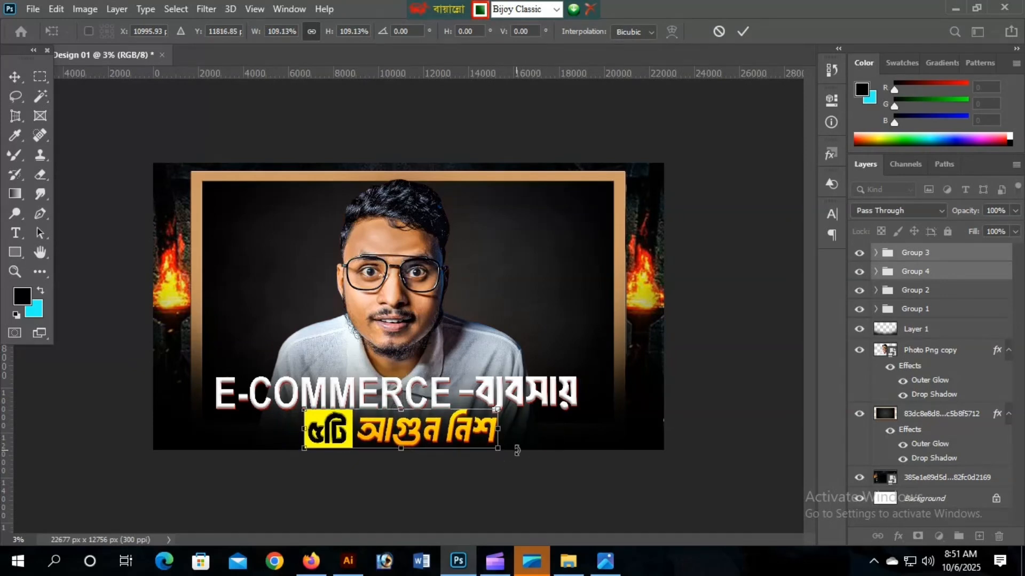
pyautogui.press('Down')
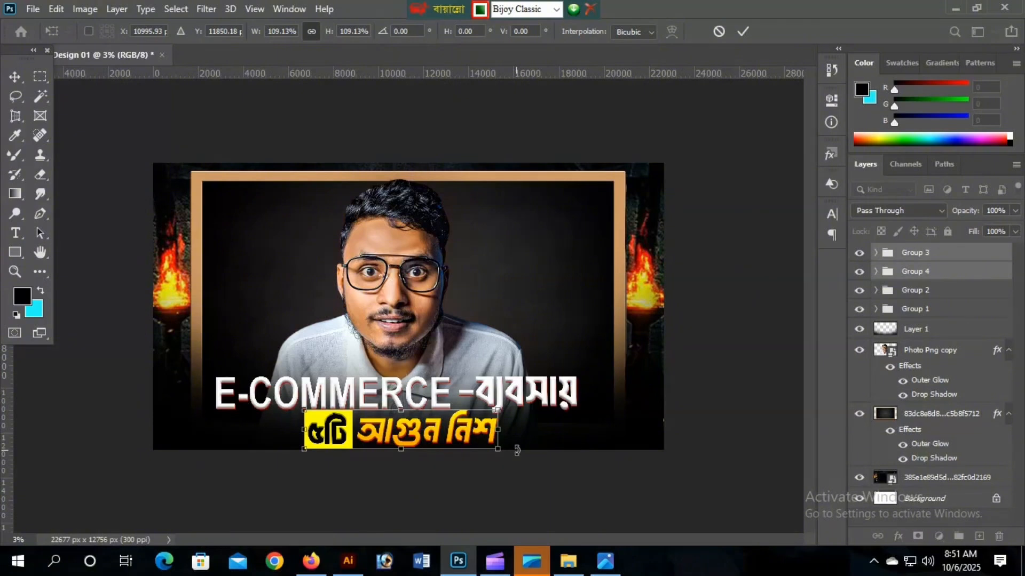
pyautogui.press('Return')
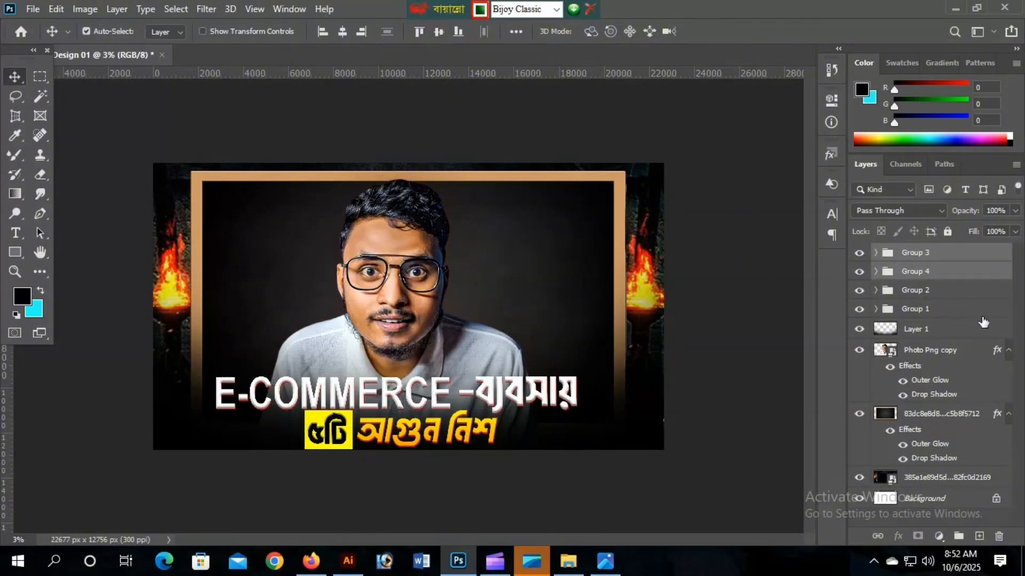
# Add a new layer directly above Layer 1 and ready the Brush tool with black (000000) as the foreground colour
pyautogui.click(944, 327)
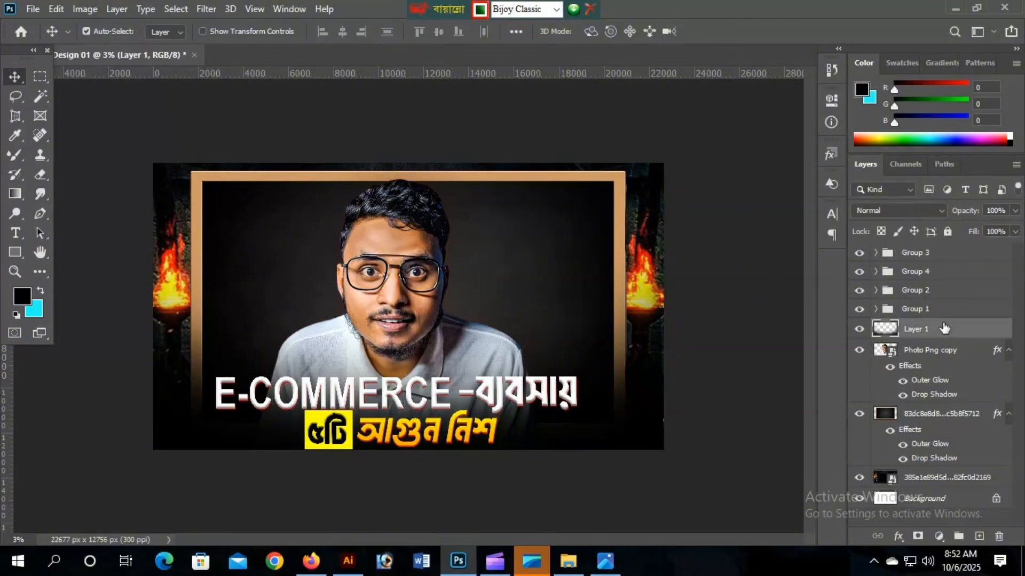
pyautogui.click(858, 330)
pyautogui.click(859, 330)
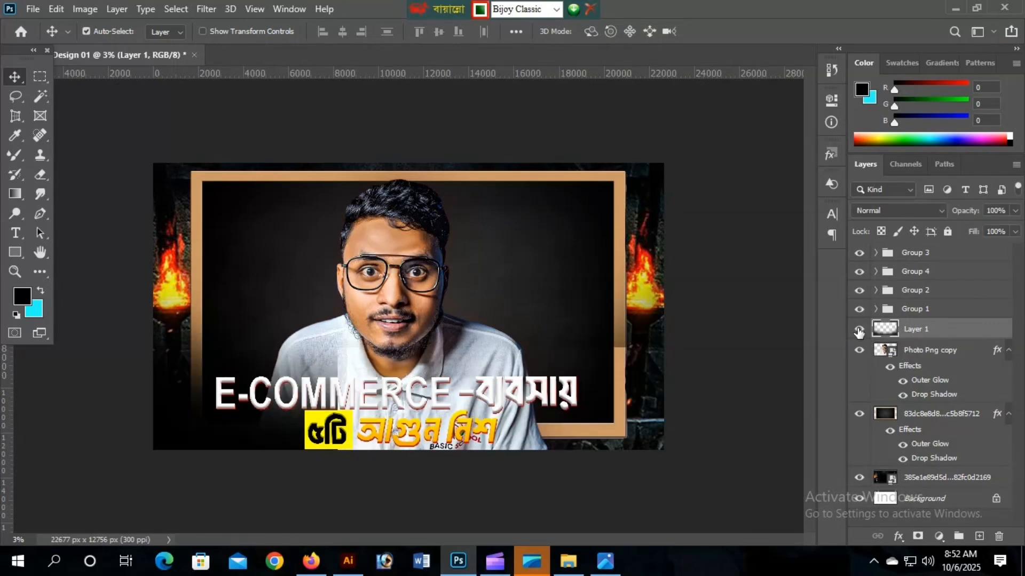
pyautogui.click(979, 536)
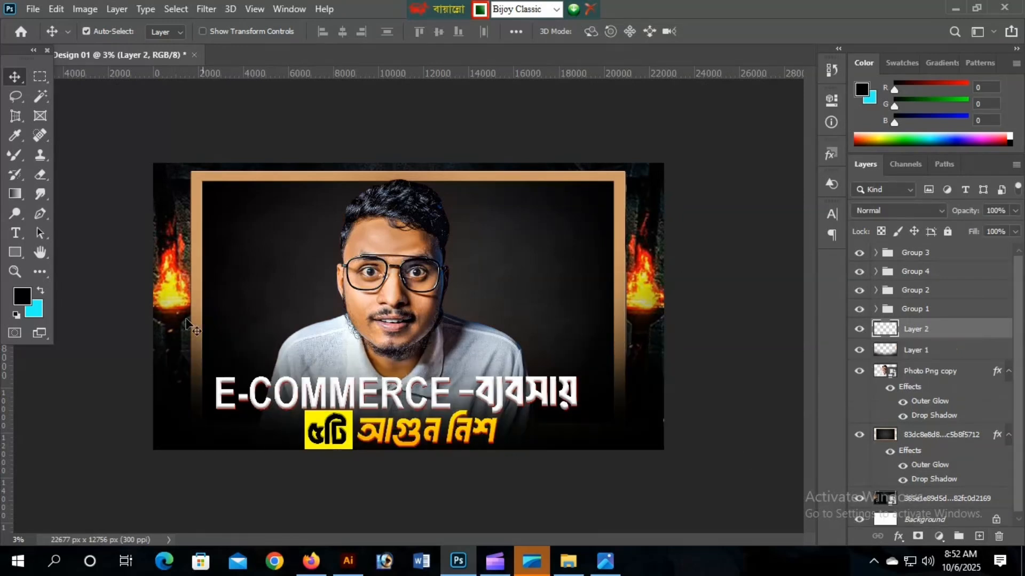
pyautogui.rightClick(16, 158)
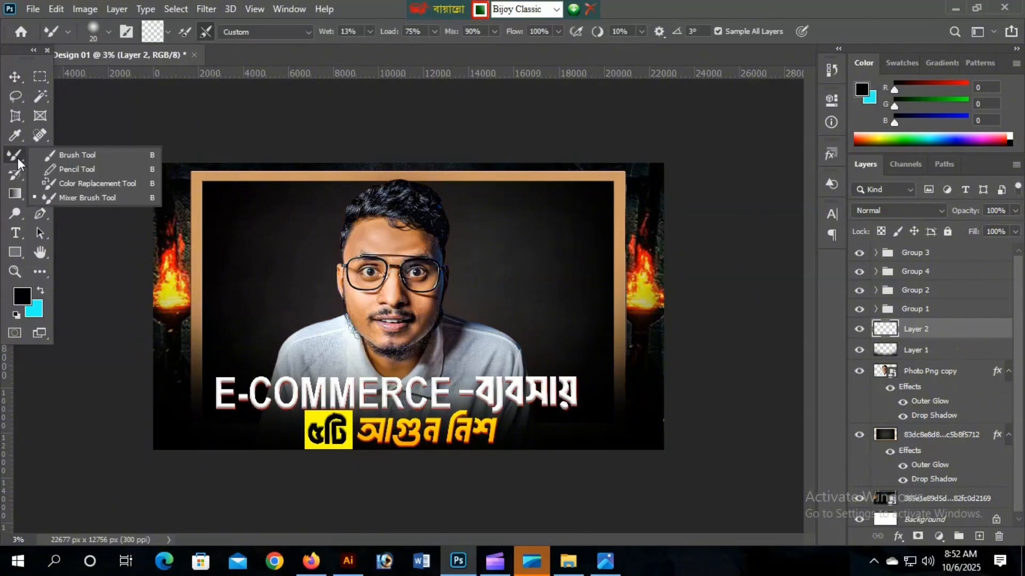
pyautogui.click(76, 156)
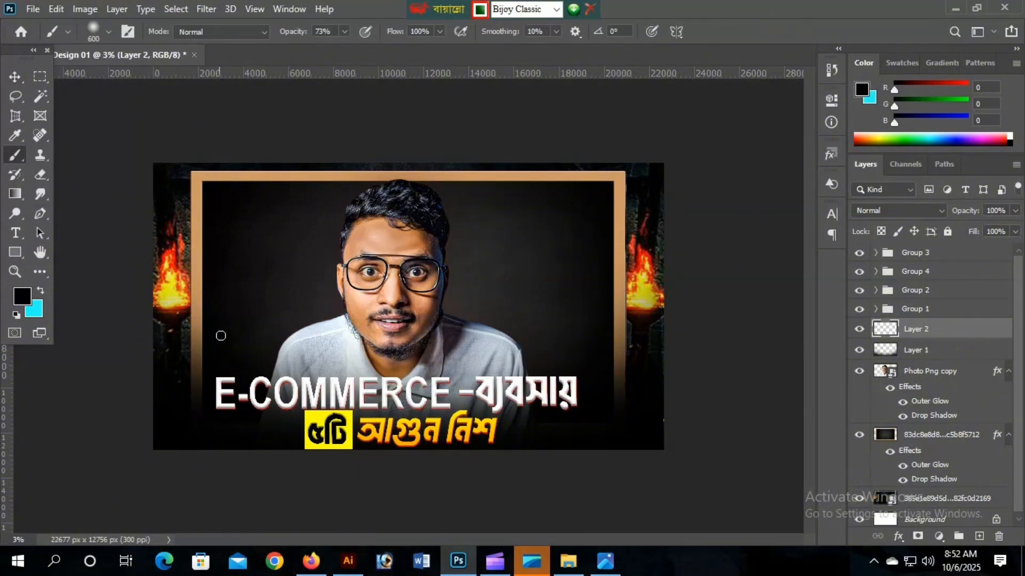
pyautogui.click(27, 298)
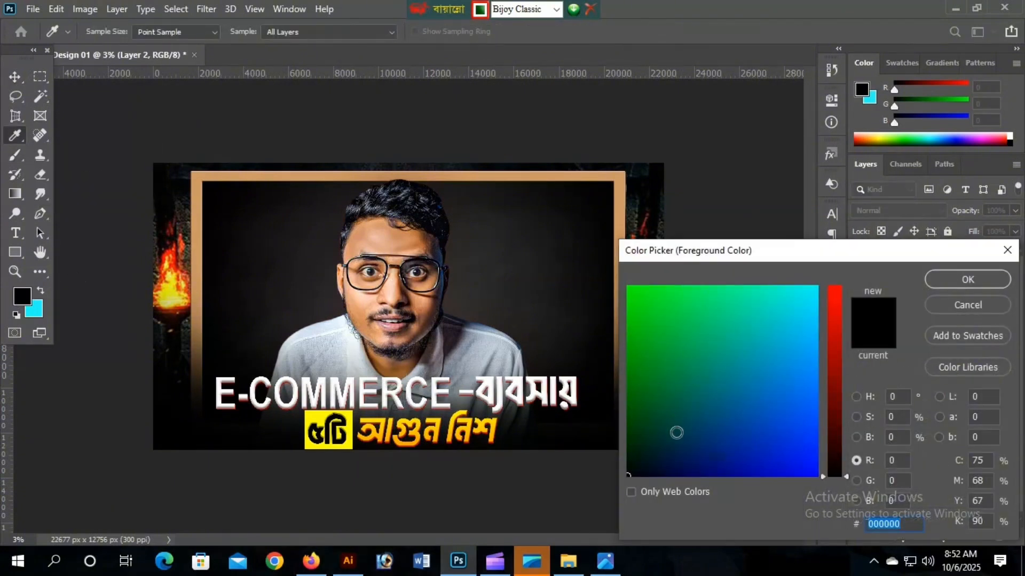
pyautogui.click(976, 274)
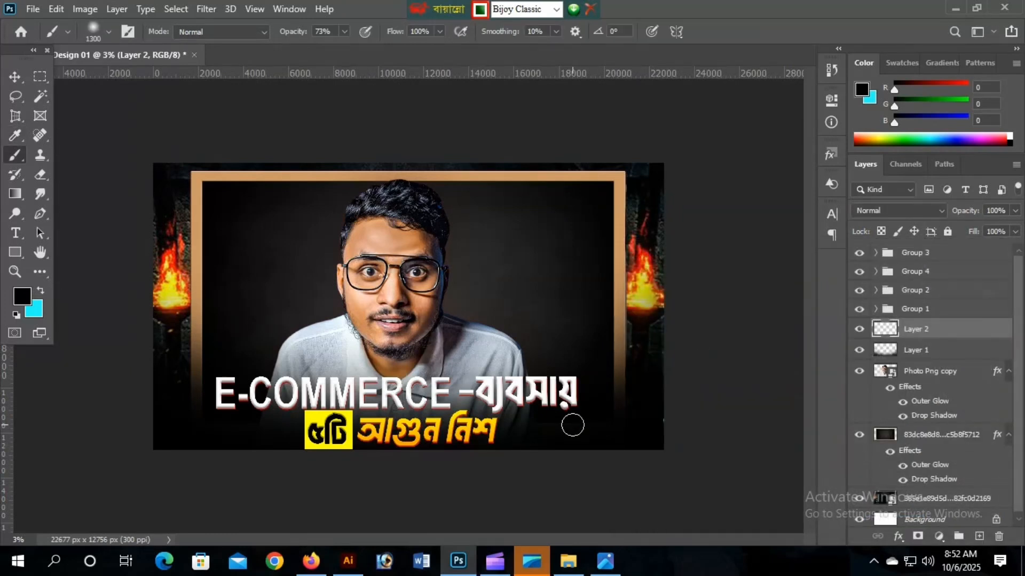
# Darken the area behind the heading and subheading on Layer 2 with a soft black brush enlarged to 3000 px at reduced opacity
pyautogui.press(']')
pyautogui.press(']')
pyautogui.press(']')
pyautogui.press(']')
pyautogui.press(']')
pyautogui.press(']')
pyautogui.press(']')
pyautogui.press(']')
pyautogui.press(']')
pyautogui.press(']')
pyautogui.press(']')
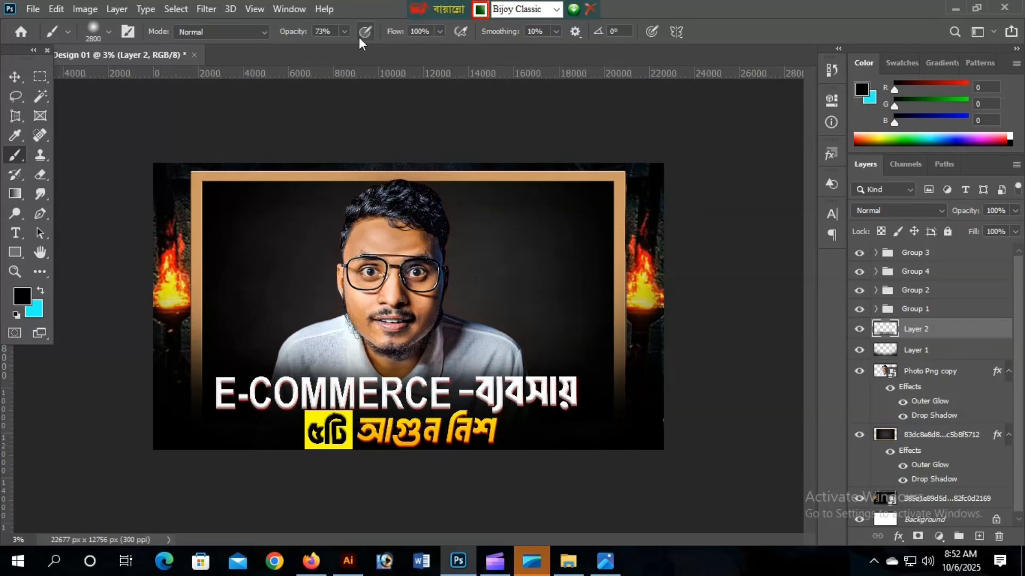
pyautogui.click(344, 32)
pyautogui.moveTo(342, 50); pyautogui.dragTo(354, 52)
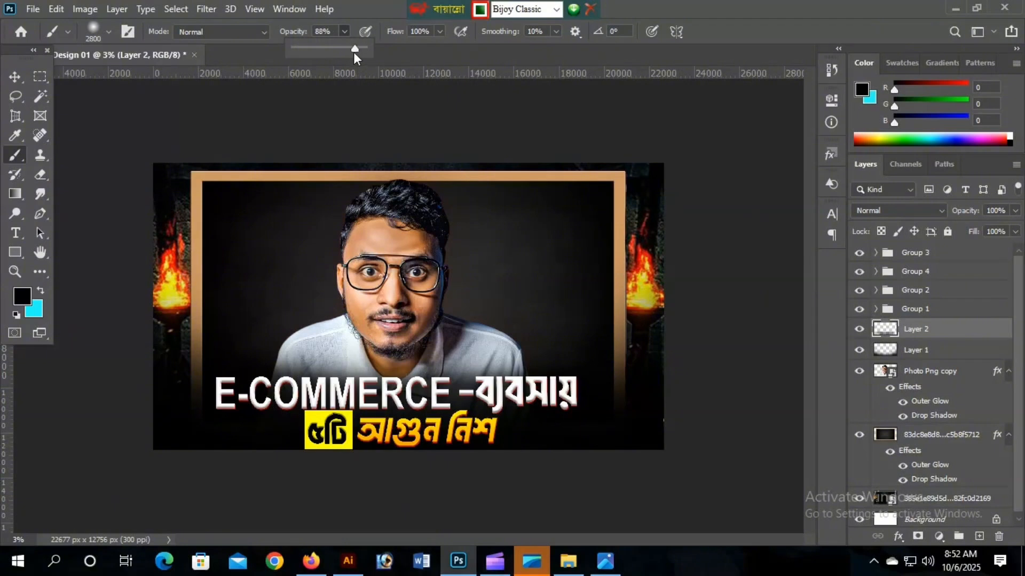
pyautogui.click(517, 404)
pyautogui.press(']')
pyautogui.press(']')
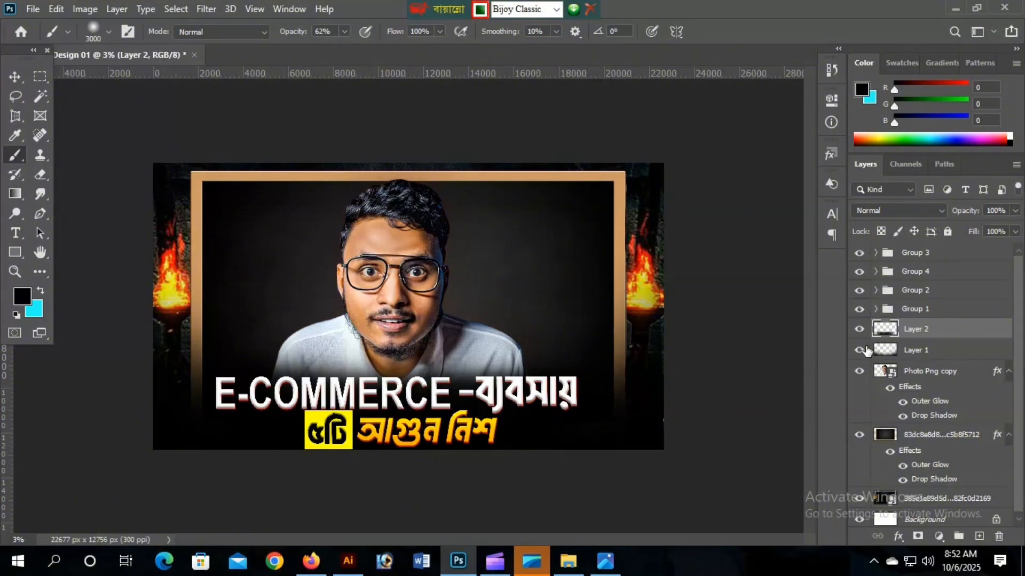
# Compare the banner with and without Layer 2's shading, lower the brush opacity to 49% and return to the Move tool
pyautogui.click(859, 330)
pyautogui.click(859, 329)
pyautogui.click(342, 31)
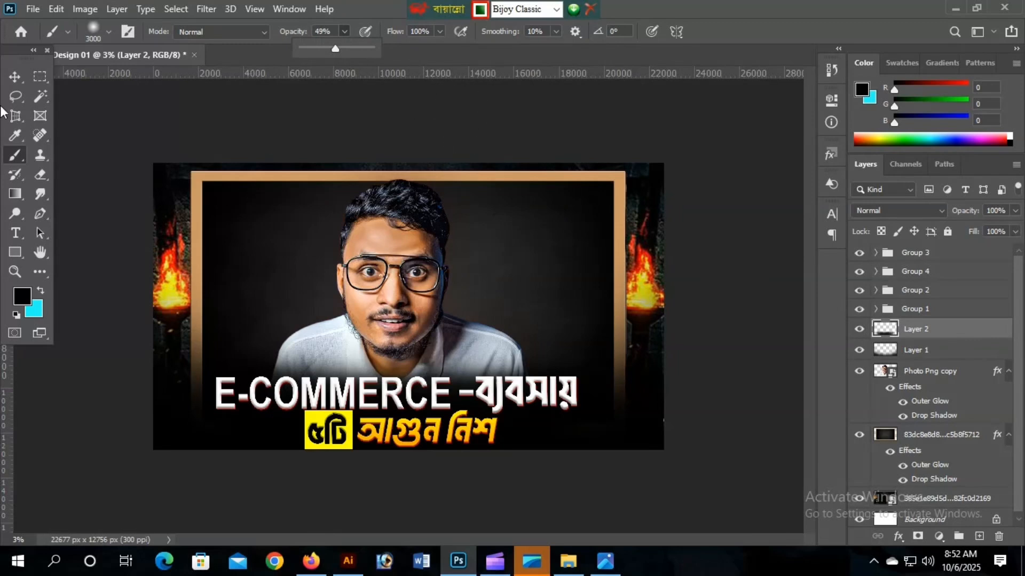
pyautogui.click(14, 78)
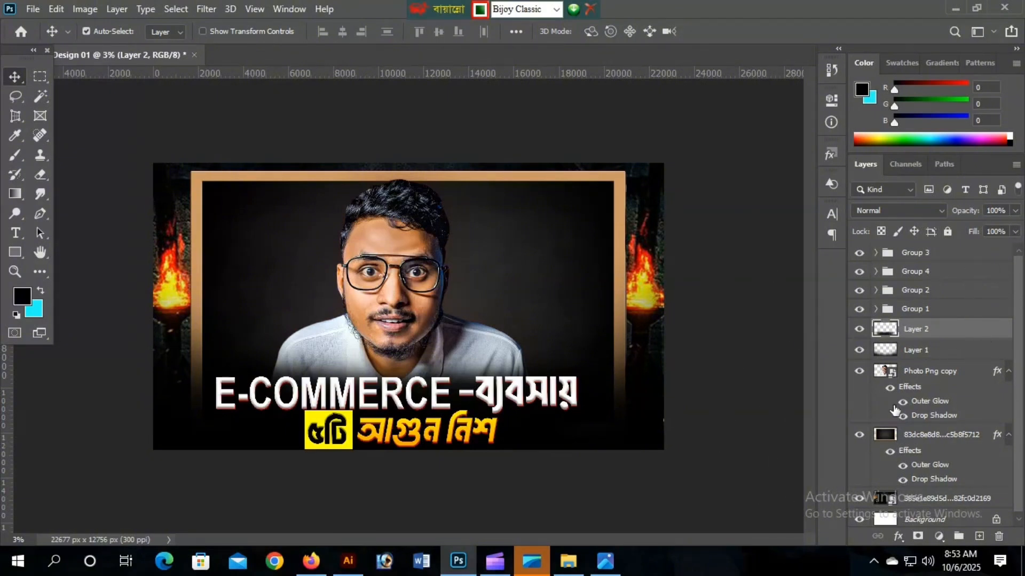
# Add a new layer above Group 3 and place the Money 2 image in it as an embedded file
pyautogui.click(922, 257)
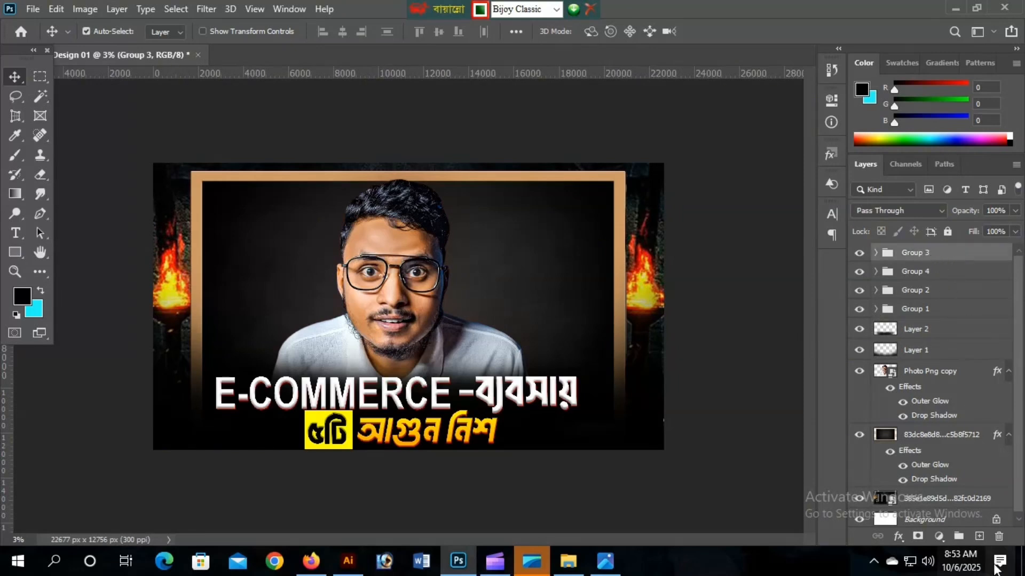
pyautogui.click(980, 536)
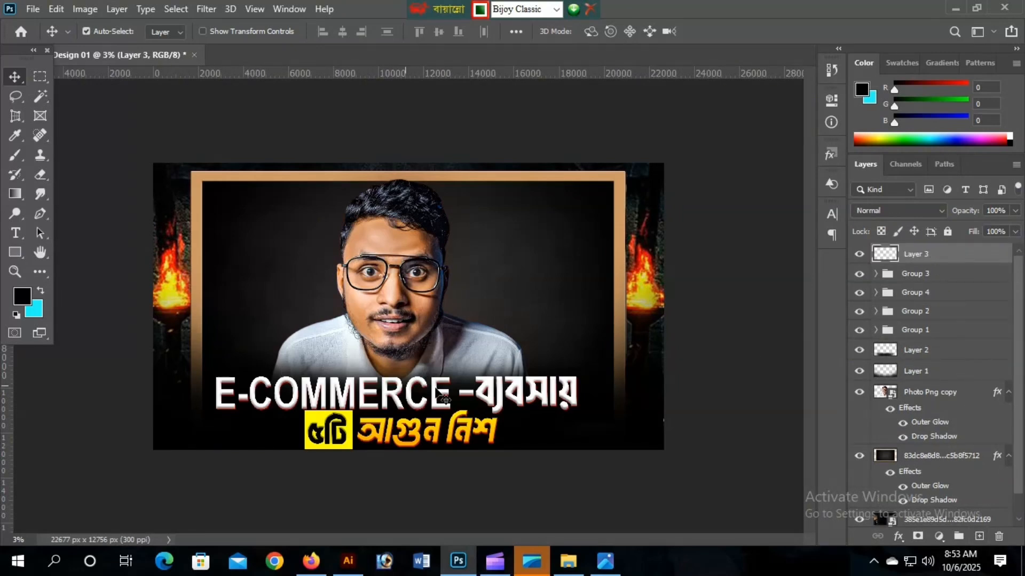
pyautogui.click(29, 8)
pyautogui.click(116, 309)
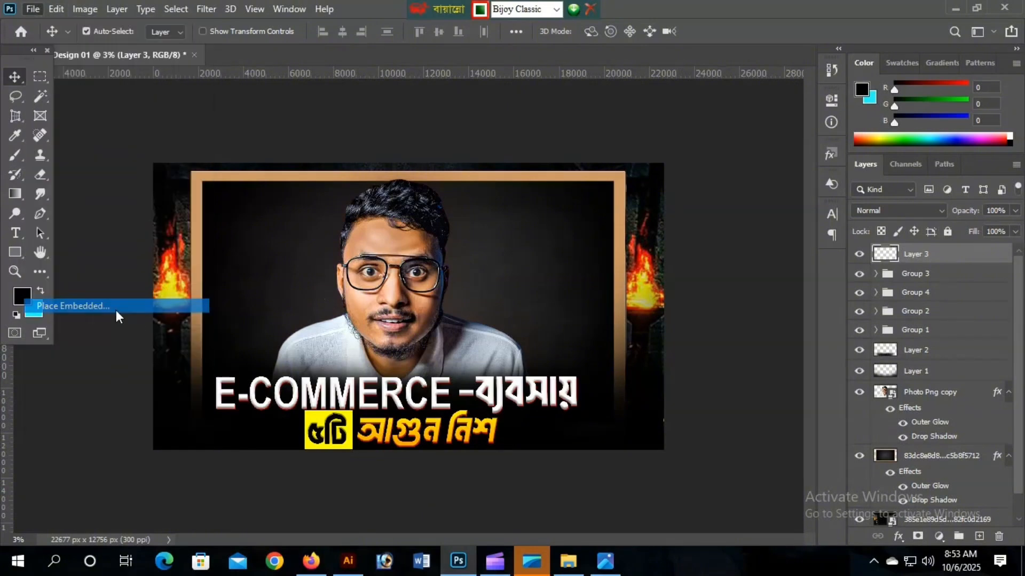
pyautogui.click(379, 122)
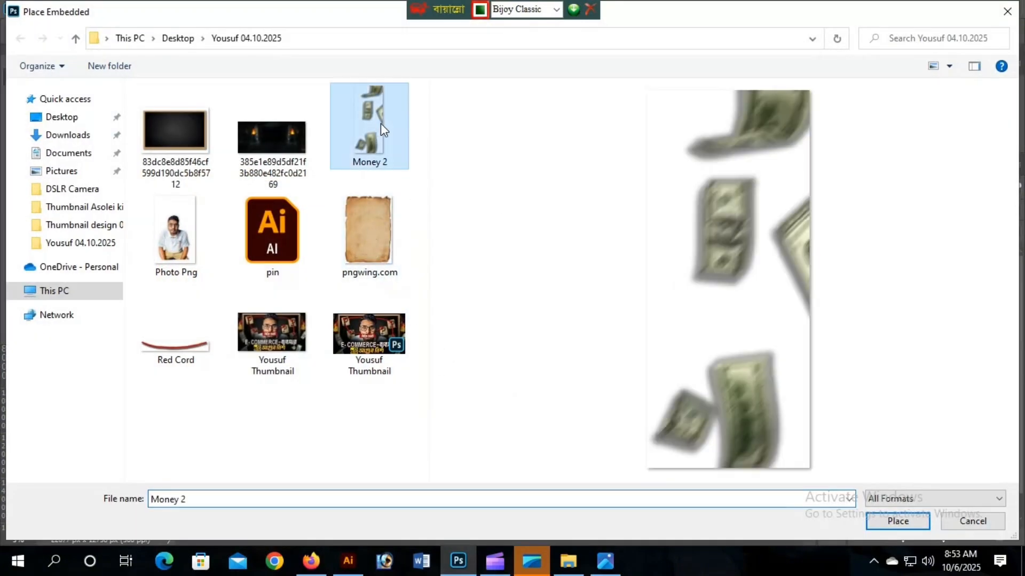
pyautogui.click(897, 521)
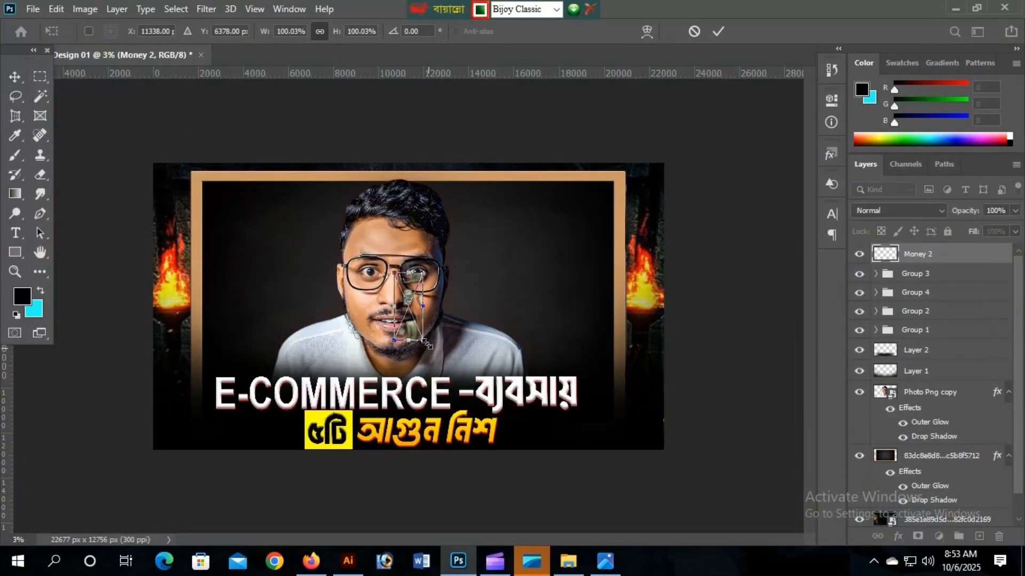
# Enlarge the Money 2 image to about 447% and position it along the banner's right edge
pyautogui.moveTo(427, 344); pyautogui.dragTo(531, 412)
pyautogui.moveTo(415, 392); pyautogui.dragTo(186, 383)
pyautogui.moveTo(238, 445); pyautogui.dragTo(245, 451)
pyautogui.moveTo(199, 401); pyautogui.dragTo(203, 405)
pyautogui.press('Return')
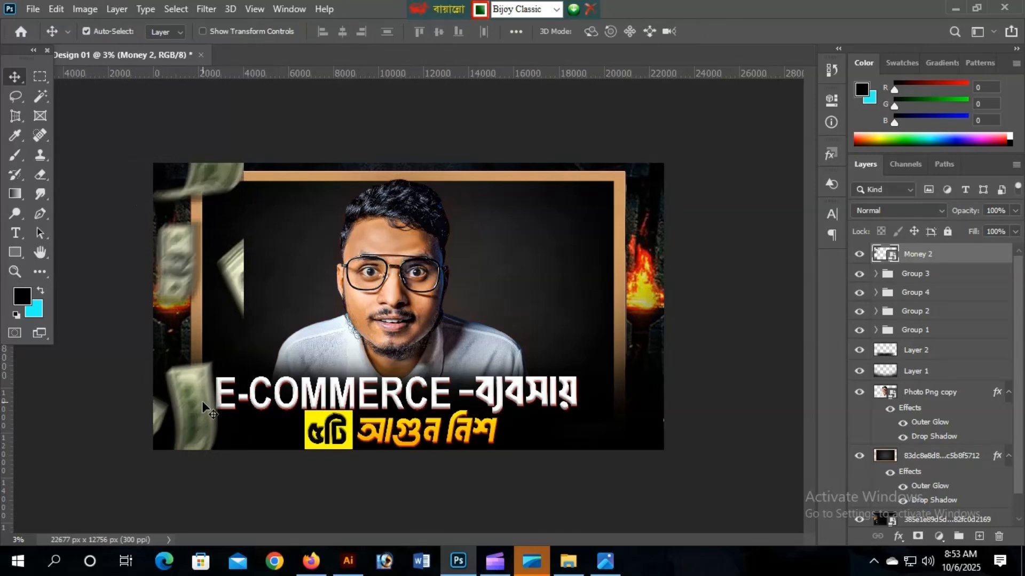
pyautogui.moveTo(197, 385); pyautogui.dragTo(623, 401)
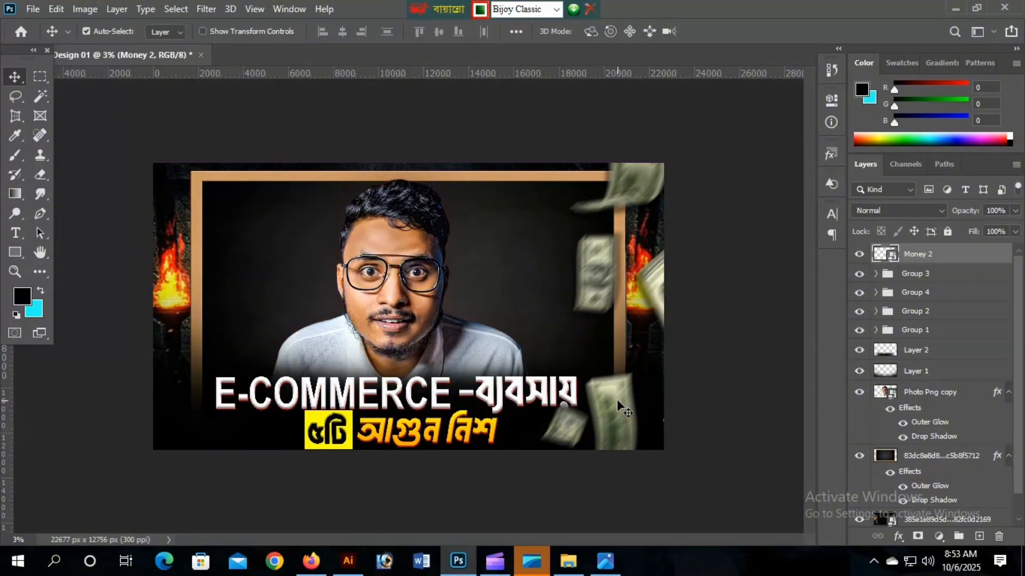
# Duplicate the Money 2 layer, rotate the copy about 180° and position it along the banner's left edge
pyautogui.hotkey('ctrl', 'j')
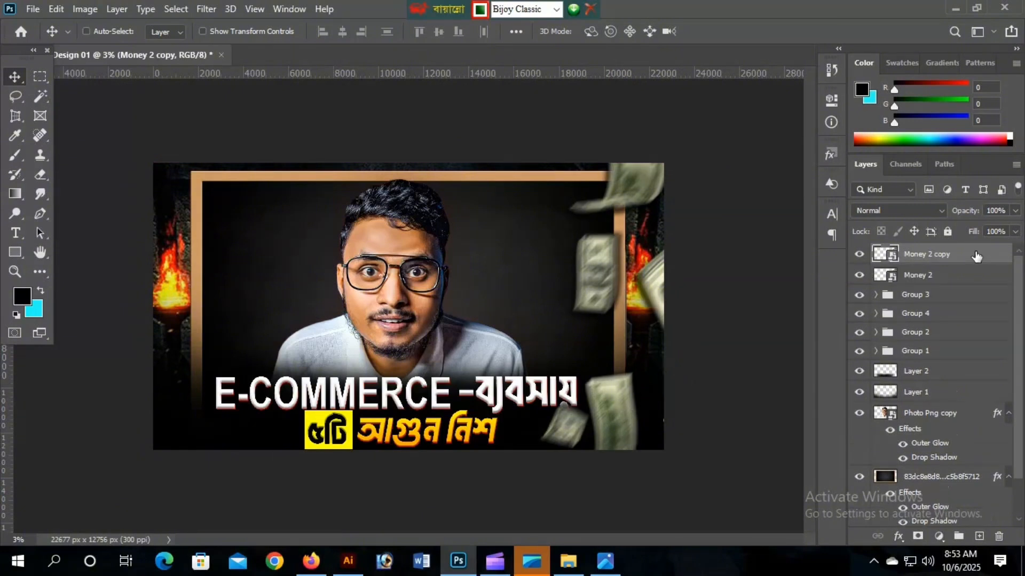
pyautogui.moveTo(587, 270); pyautogui.dragTo(252, 266)
pyautogui.hotkey('ctrl', 't')
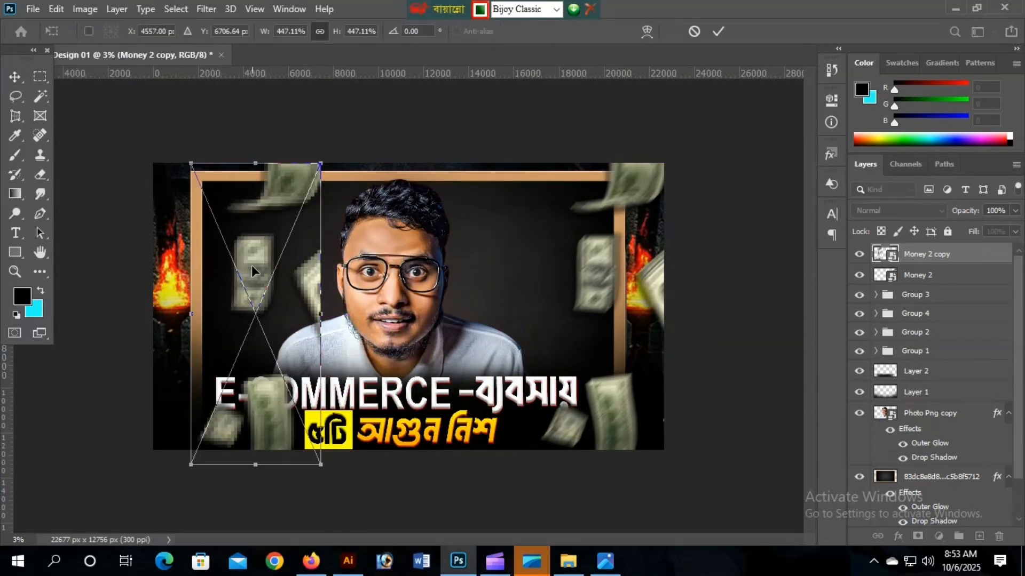
pyautogui.moveTo(362, 496); pyautogui.dragTo(143, 119)
pyautogui.press('Return')
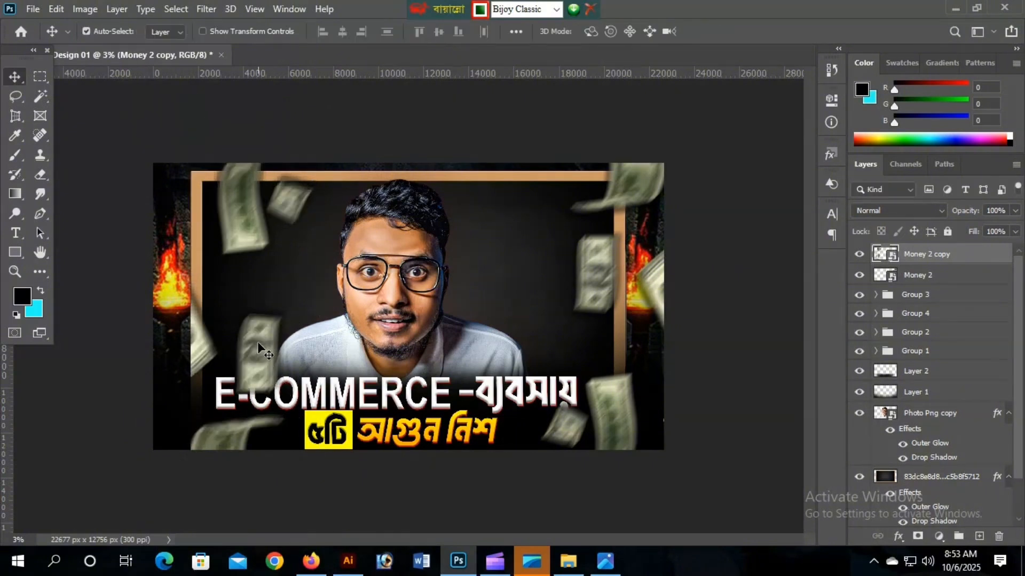
pyautogui.moveTo(257, 342); pyautogui.dragTo(200, 344)
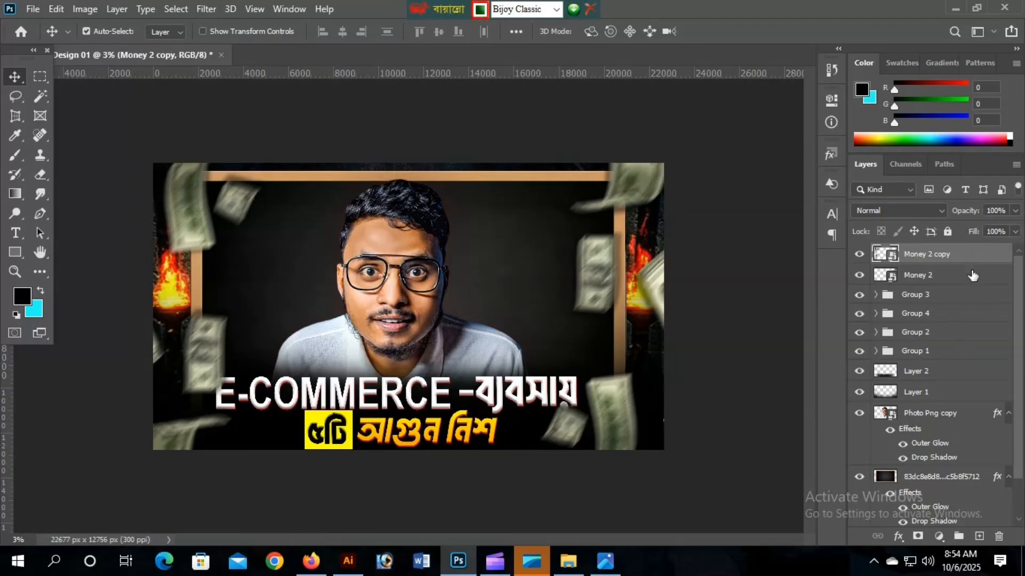
# Toggle the visibility of Money 2 copy and Money 2 to compare the banner with and without each
pyautogui.click(858, 255)
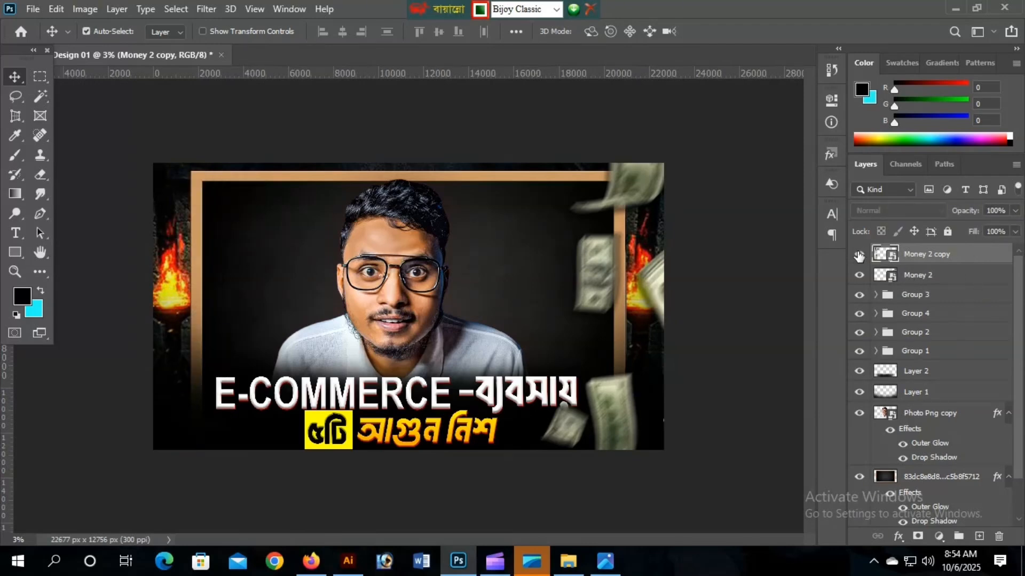
pyautogui.click(858, 255)
pyautogui.click(859, 276)
pyautogui.click(859, 275)
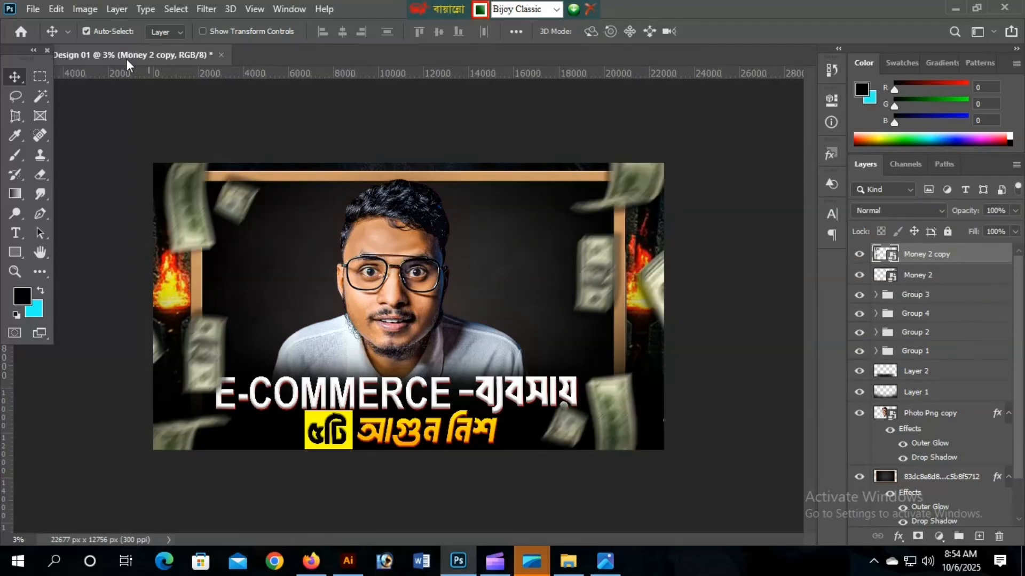
# Place the Red Cord image as an embedded file above the Money 2 copy layer
pyautogui.click(32, 8)
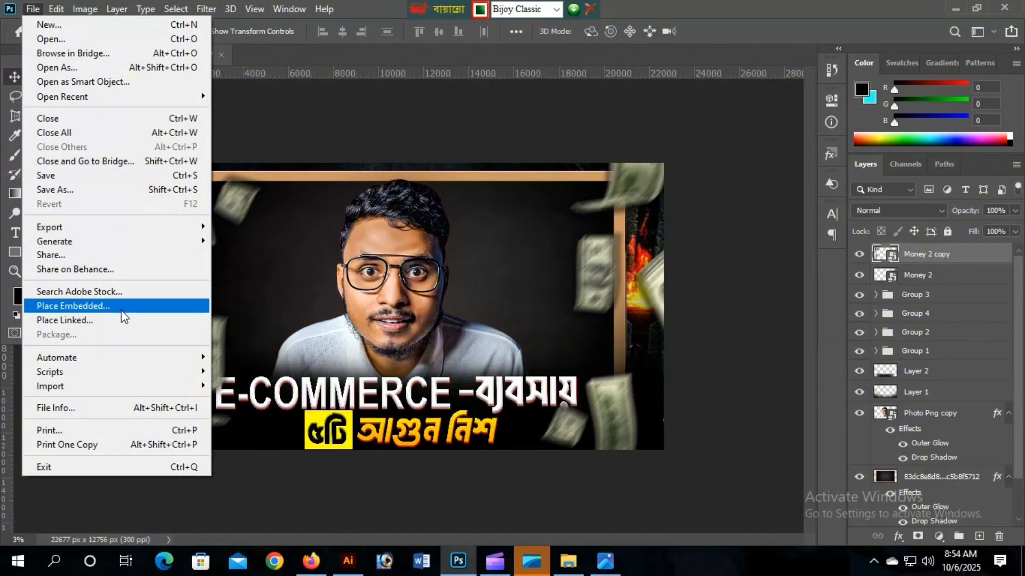
pyautogui.click(73, 306)
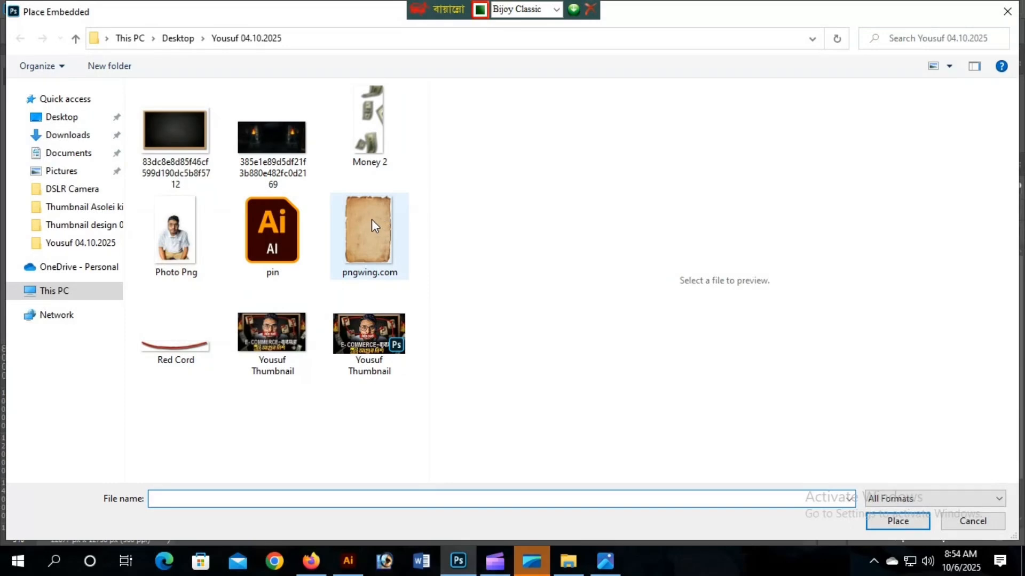
pyautogui.click(185, 347)
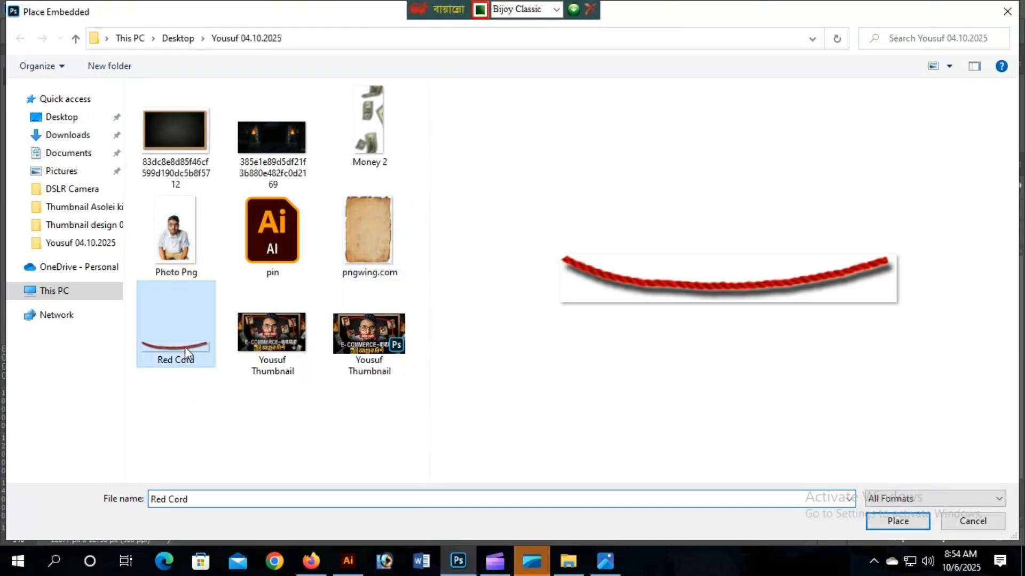
pyautogui.click(920, 528)
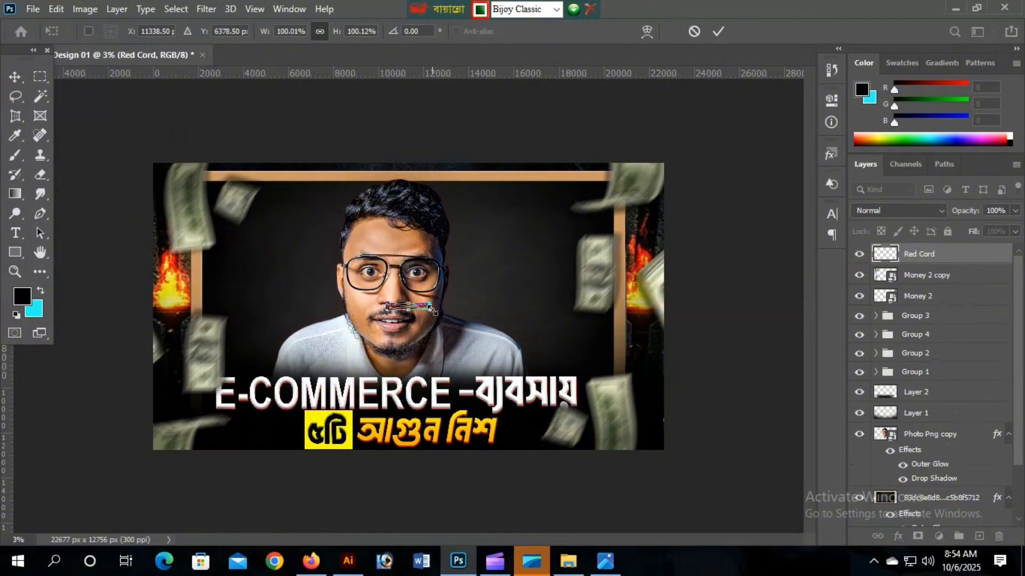
# Enlarge the red cord to span most of the frame, raise it across the face and stack its layer directly above Photo Png copy
pyautogui.moveTo(432, 309); pyautogui.dragTo(569, 383)
pyautogui.press('Return')
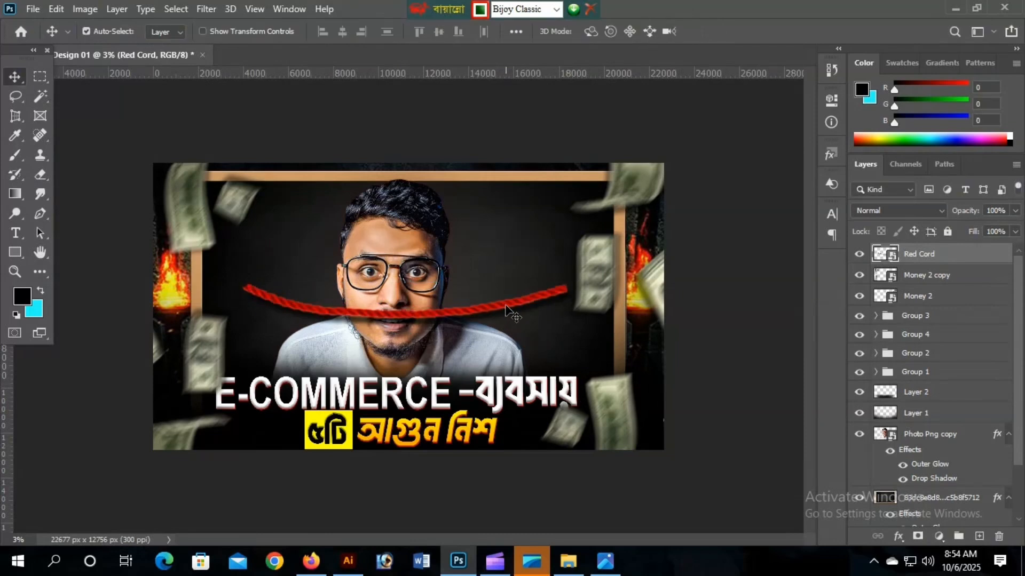
pyautogui.moveTo(505, 307); pyautogui.dragTo(502, 280)
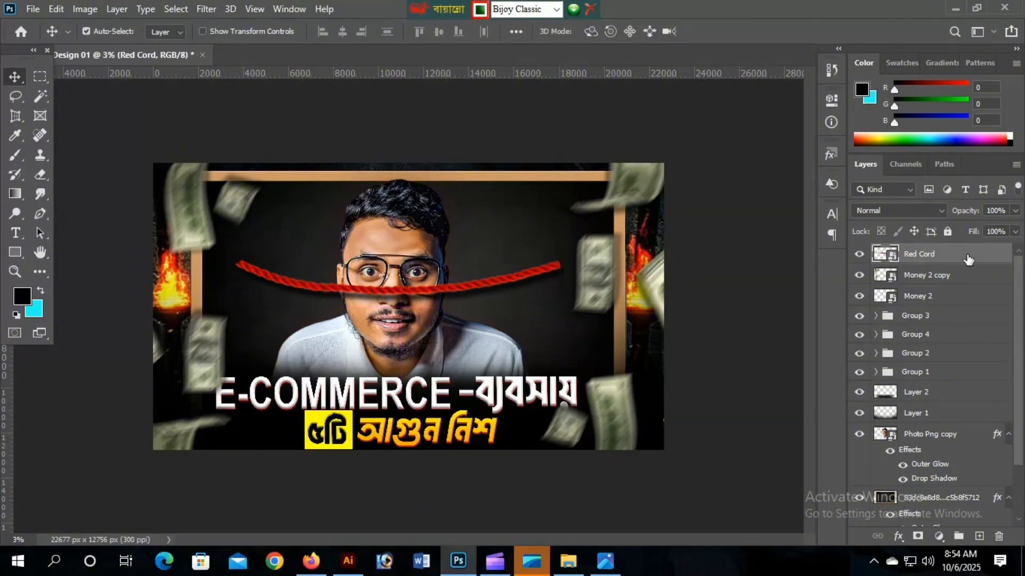
pyautogui.moveTo(968, 259); pyautogui.dragTo(977, 452)
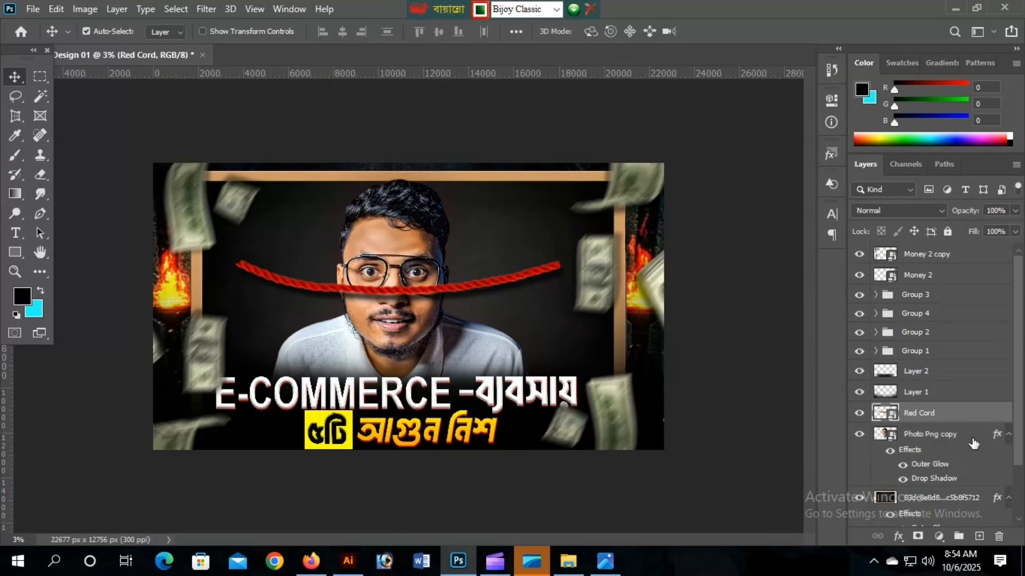
# Stack the Red Cord layer directly below Photo Png copy and toggle its visibility to check the cord behind the head
pyautogui.moveTo(976, 414); pyautogui.dragTo(955, 411)
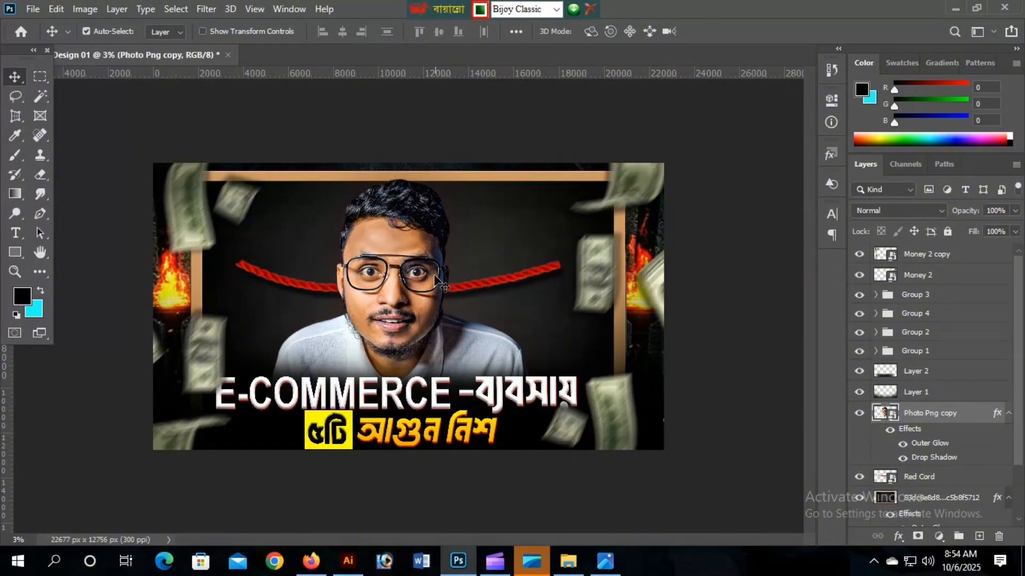
pyautogui.moveTo(1019, 358); pyautogui.dragTo(1022, 448)
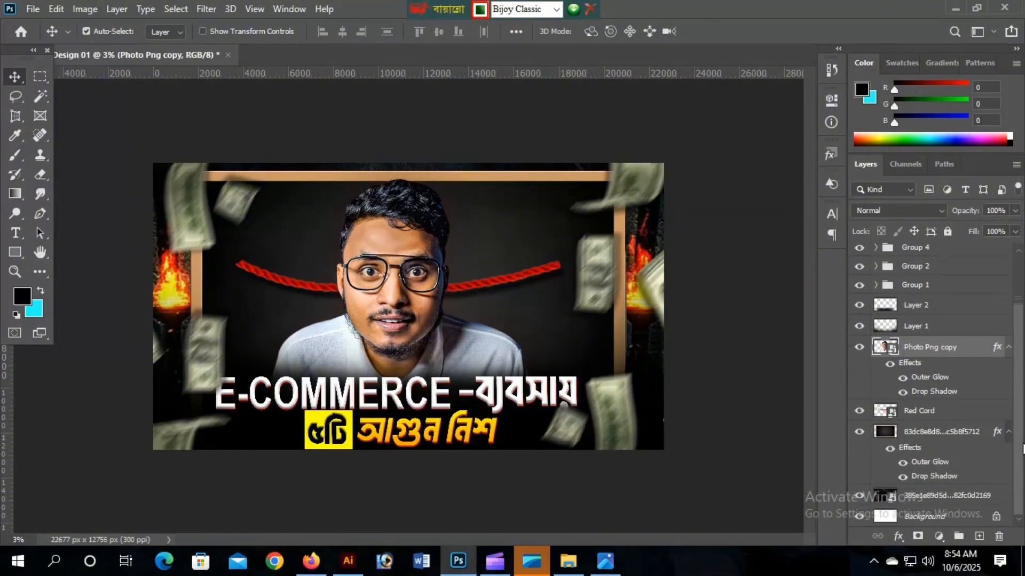
pyautogui.click(858, 412)
pyautogui.click(859, 411)
pyautogui.click(859, 411)
pyautogui.click(859, 411)
# Flip the red cord into an upward arch, scale it to -730.88% and raise it behind the hair near the board's top edge
pyautogui.hotkey('ctrl', 't')
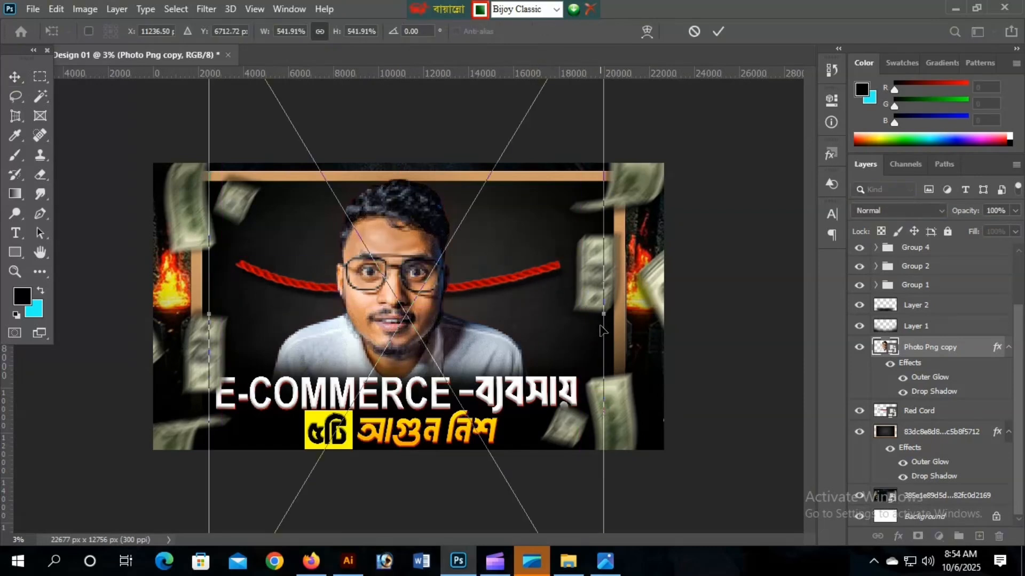
pyautogui.click(969, 412)
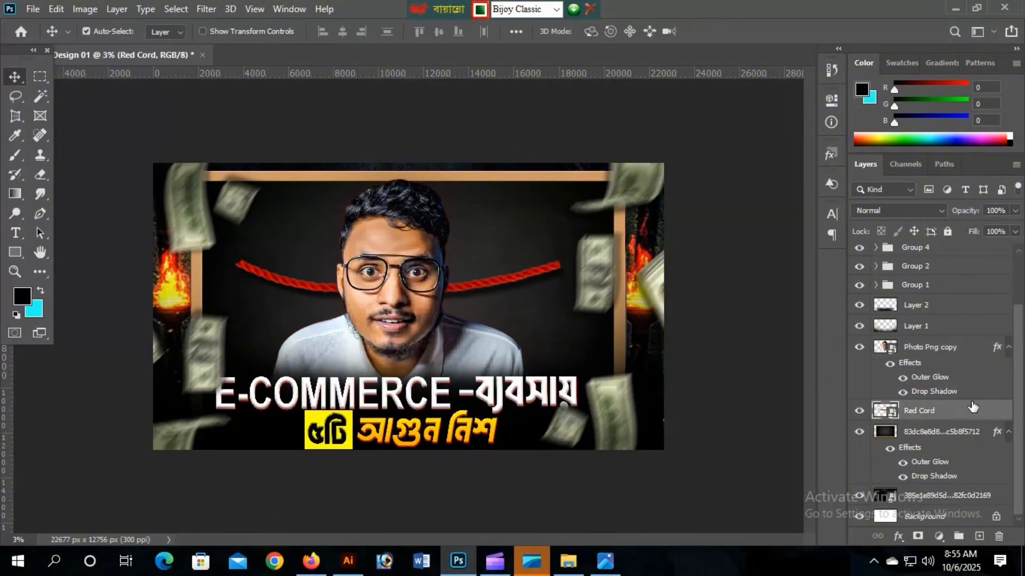
pyautogui.hotkey('ctrl', 't')
pyautogui.moveTo(597, 341); pyautogui.dragTo(284, 237)
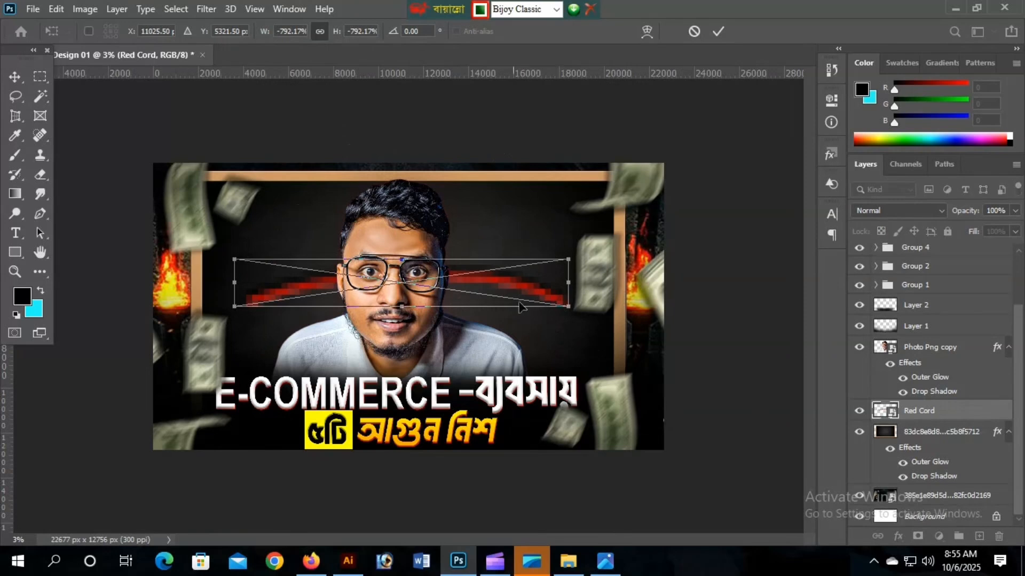
pyautogui.moveTo(523, 286); pyautogui.dragTo(518, 231)
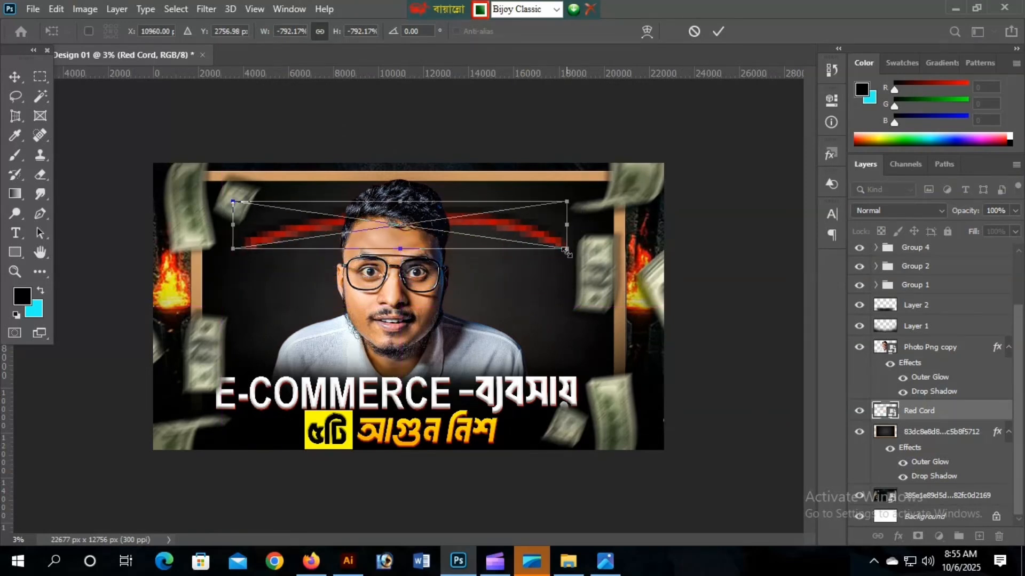
pyautogui.moveTo(567, 252); pyautogui.dragTo(552, 248)
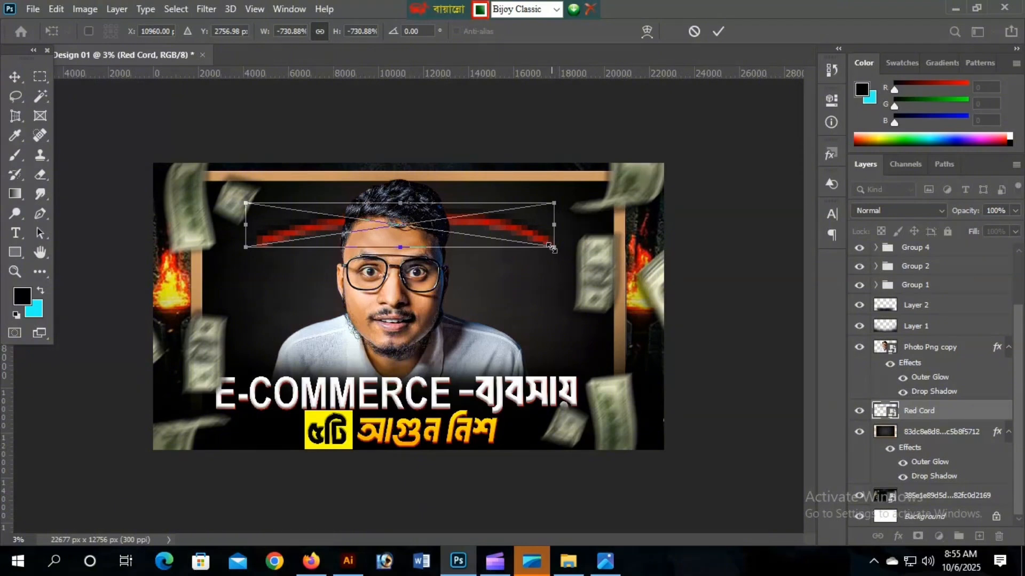
pyautogui.press('Return')
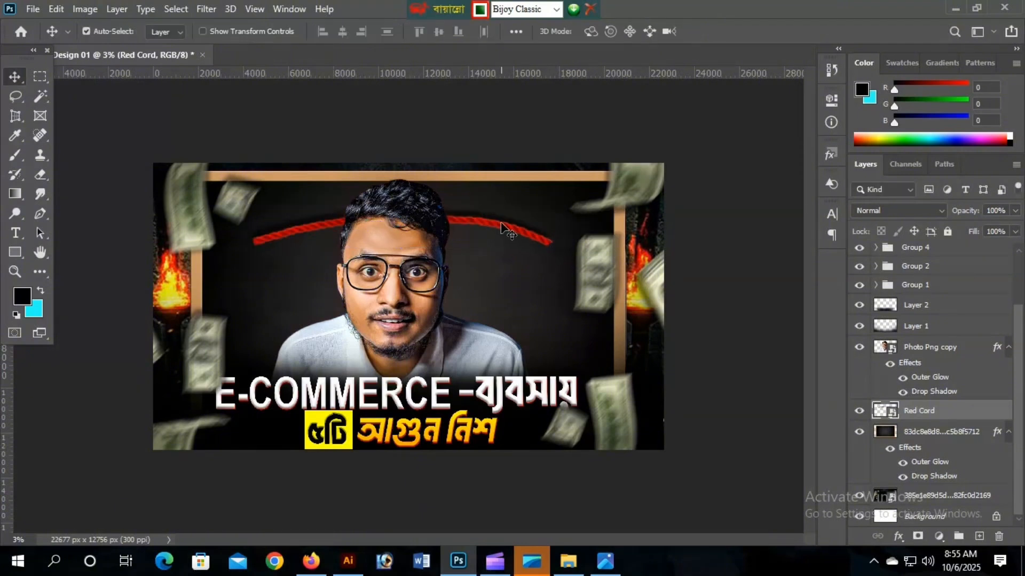
pyautogui.moveTo(501, 223); pyautogui.dragTo(487, 212)
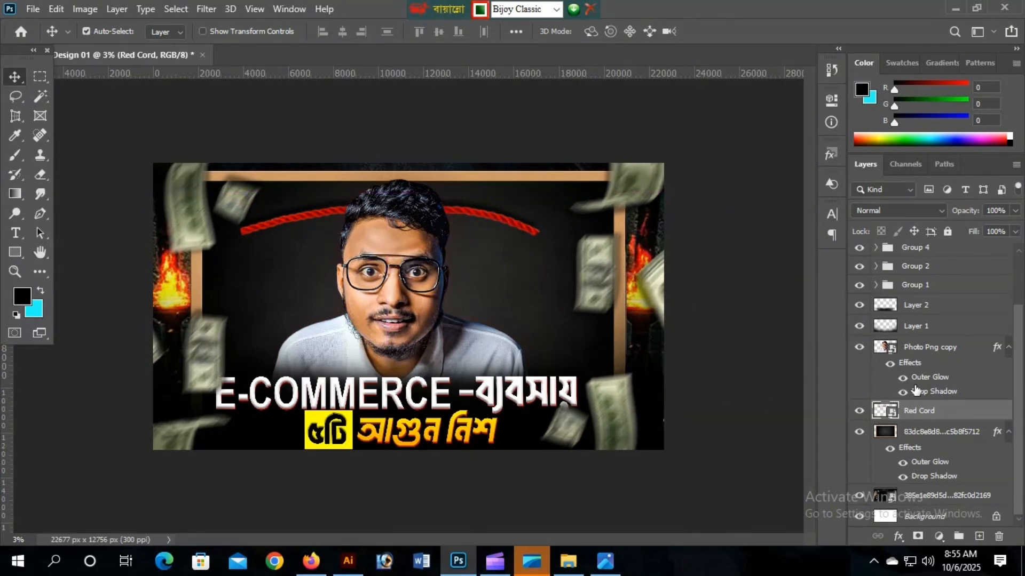
# Toggle the visibility of the Red Cord and blackboard layers to compare the banner with and without each
pyautogui.click(859, 412)
pyautogui.click(859, 412)
pyautogui.click(858, 432)
pyautogui.click(859, 433)
# Place the pngwing.com parchment image as an embedded file and enlarge it on the board beside the face's left side
pyautogui.click(31, 11)
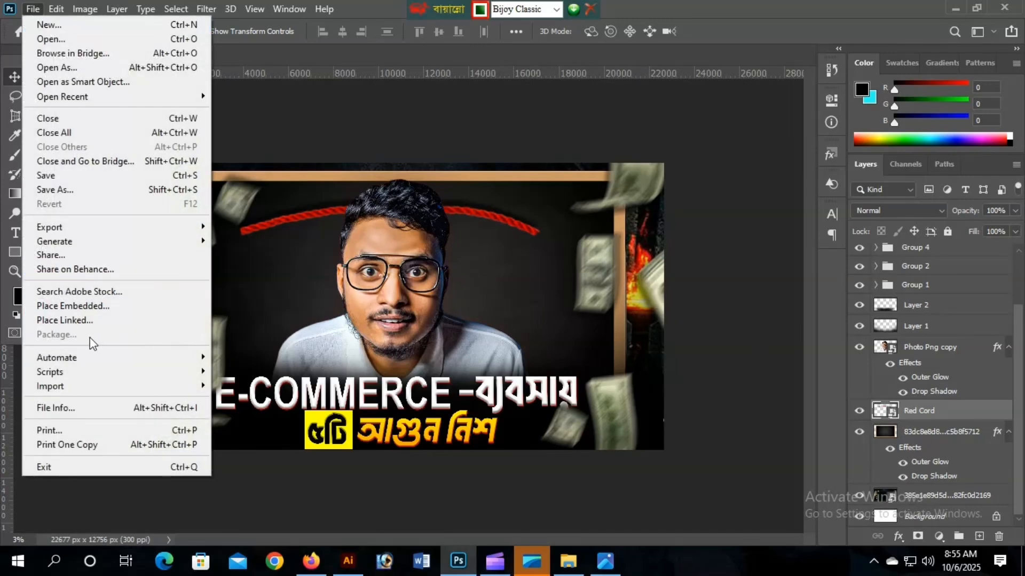
pyautogui.click(80, 265)
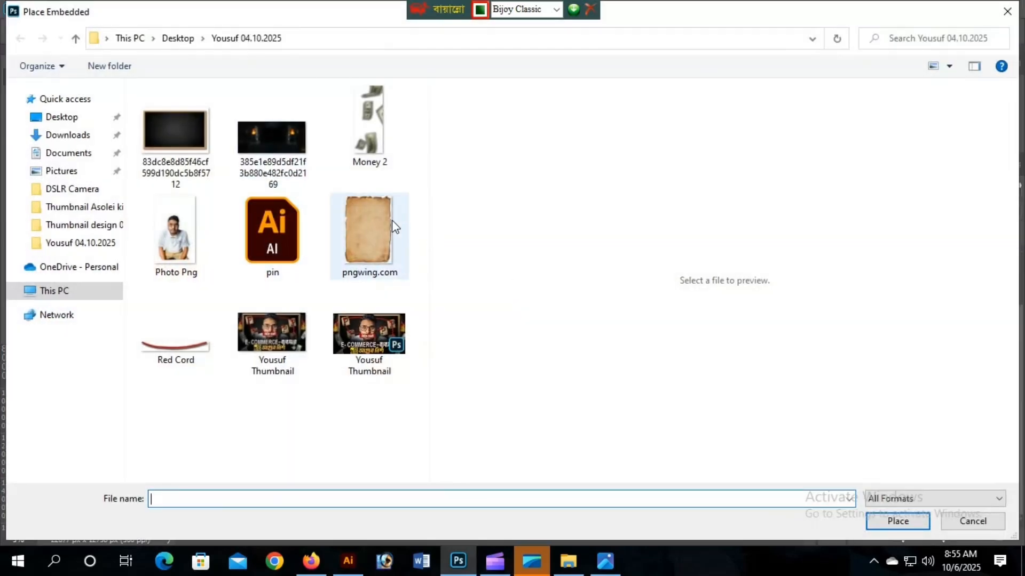
pyautogui.click(373, 225)
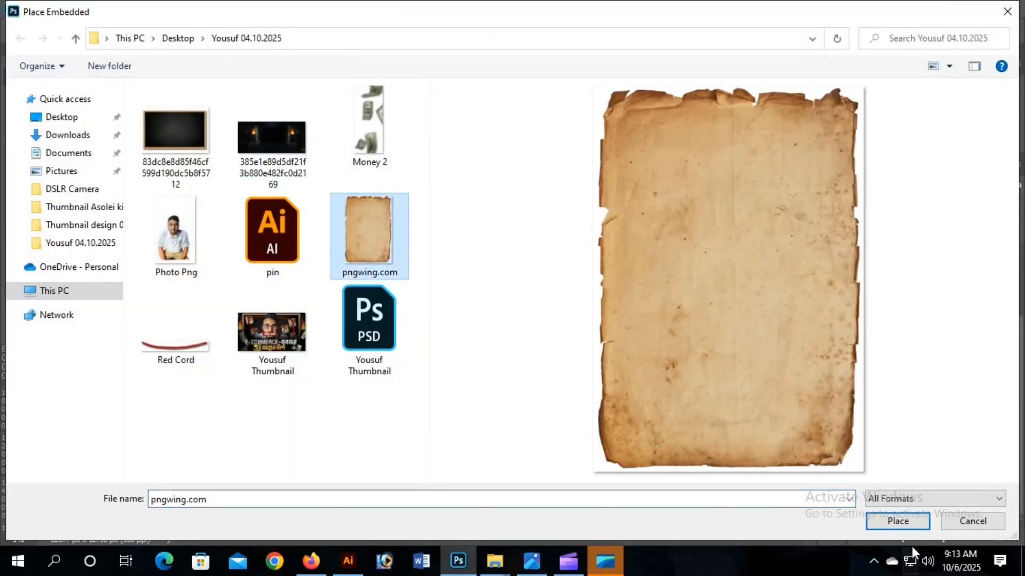
pyautogui.click(898, 521)
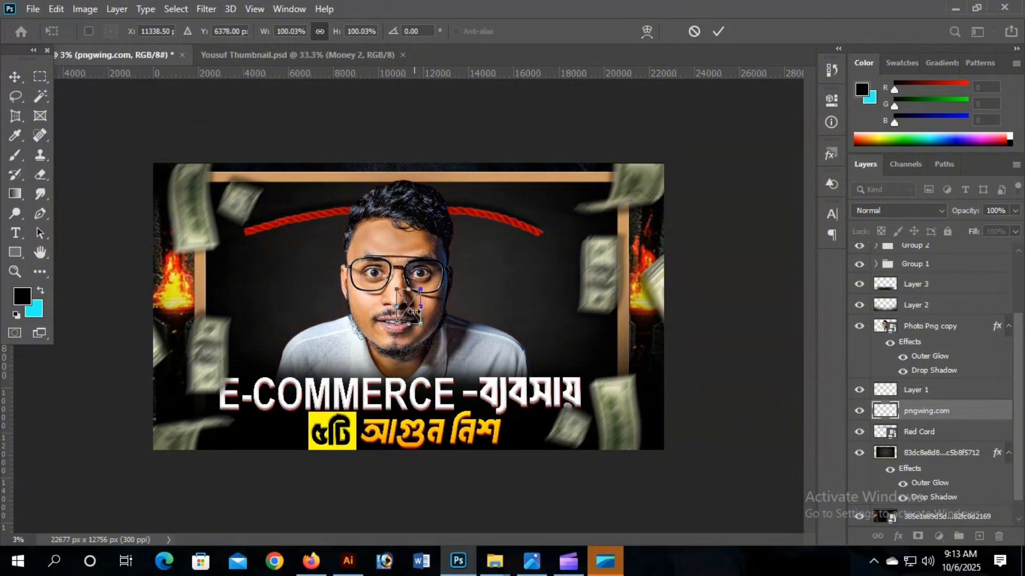
pyautogui.moveTo(425, 329); pyautogui.dragTo(307, 284)
pyautogui.press('Return')
pyautogui.hotkey('ctrl', '+')
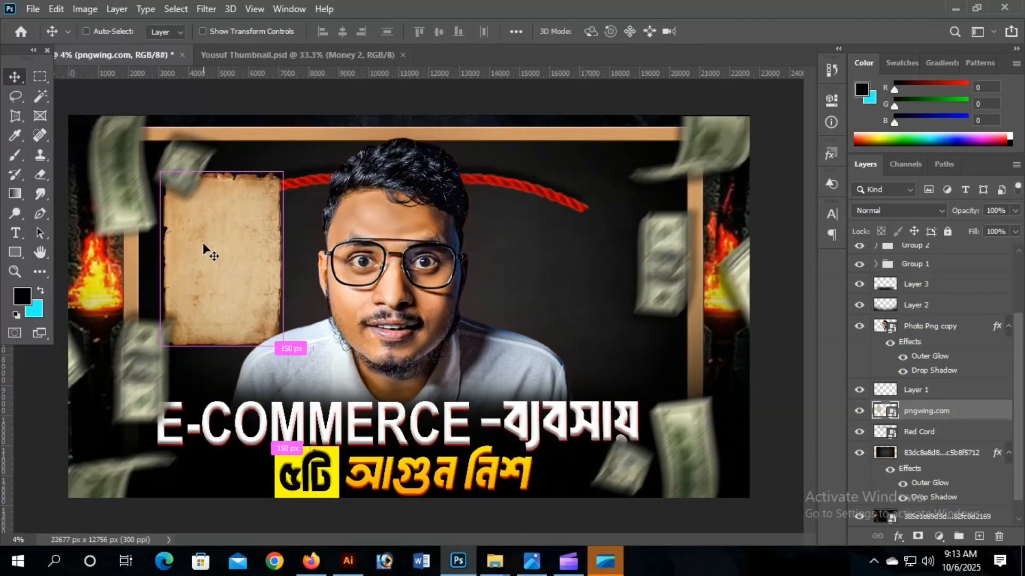
# Rotate the parchment -90°, narrow and shrink it into a small portrait sheet, and hang it under the cord's left end
pyautogui.hotkey('ctrl', 't')
pyautogui.moveTo(304, 351); pyautogui.dragTo(324, 155)
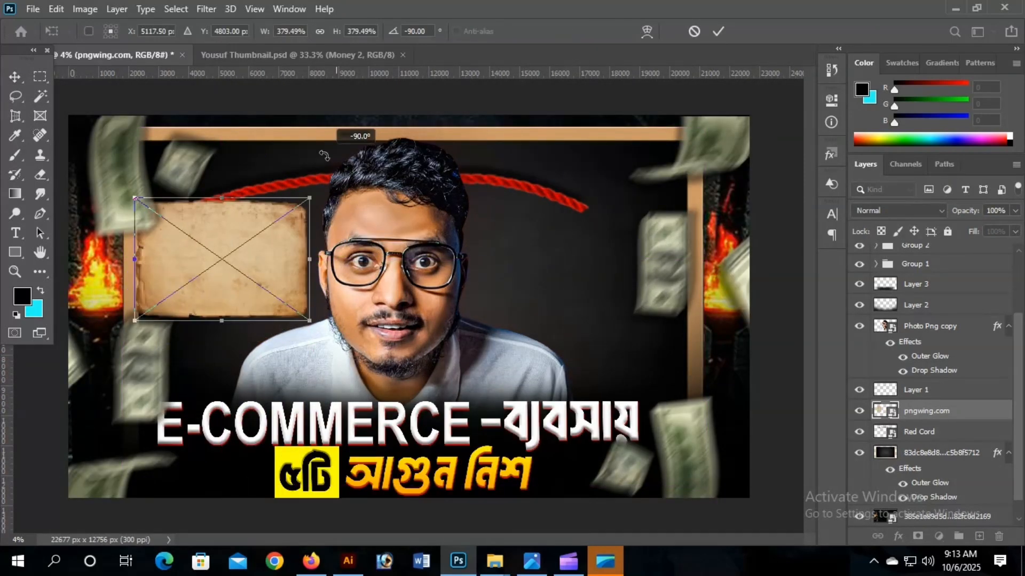
pyautogui.moveTo(309, 259); pyautogui.dragTo(217, 269)
pyautogui.press('Return')
pyautogui.hotkey('ctrl', 't')
pyautogui.moveTo(260, 234); pyautogui.dragTo(248, 250)
pyautogui.press('Return')
pyautogui.keyDown('ctrl'); pyautogui.click(247, 251); pyautogui.keyUp('ctrl')
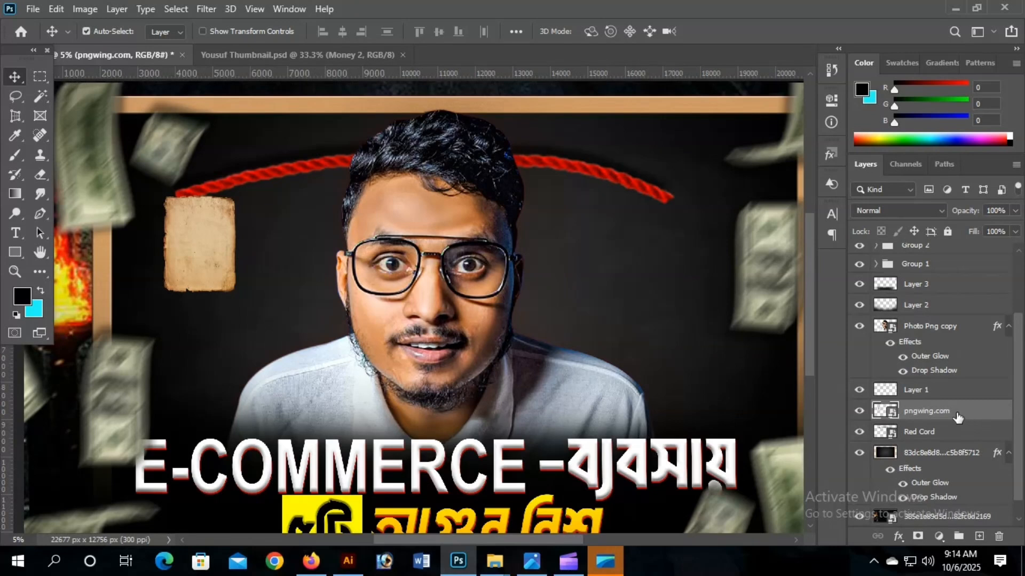
# Add a new layer above pngwing.com with a black horizontal question mark "?" at 523.08 pt over the parchment
pyautogui.click(979, 536)
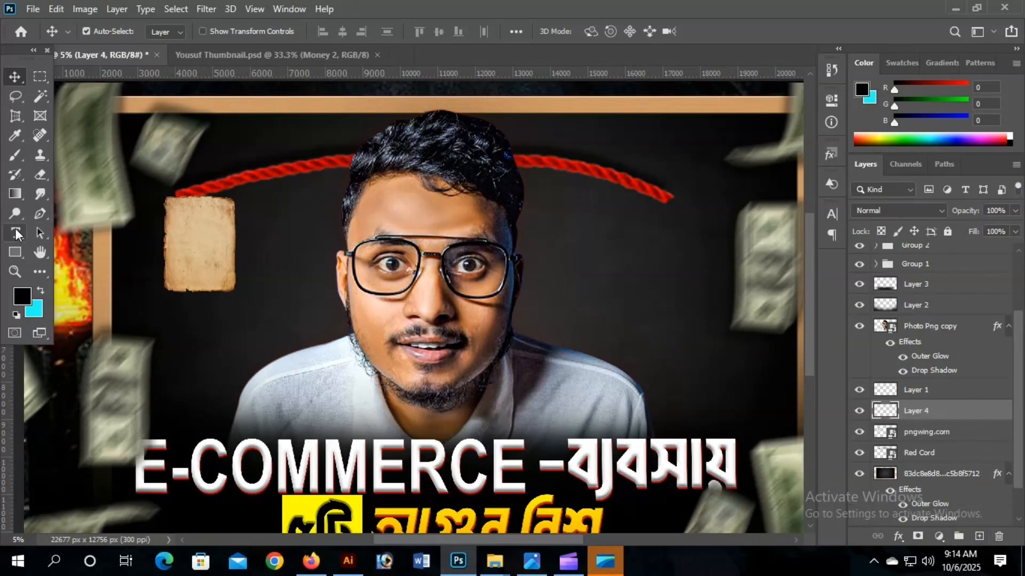
pyautogui.click(16, 231)
pyautogui.click(94, 232)
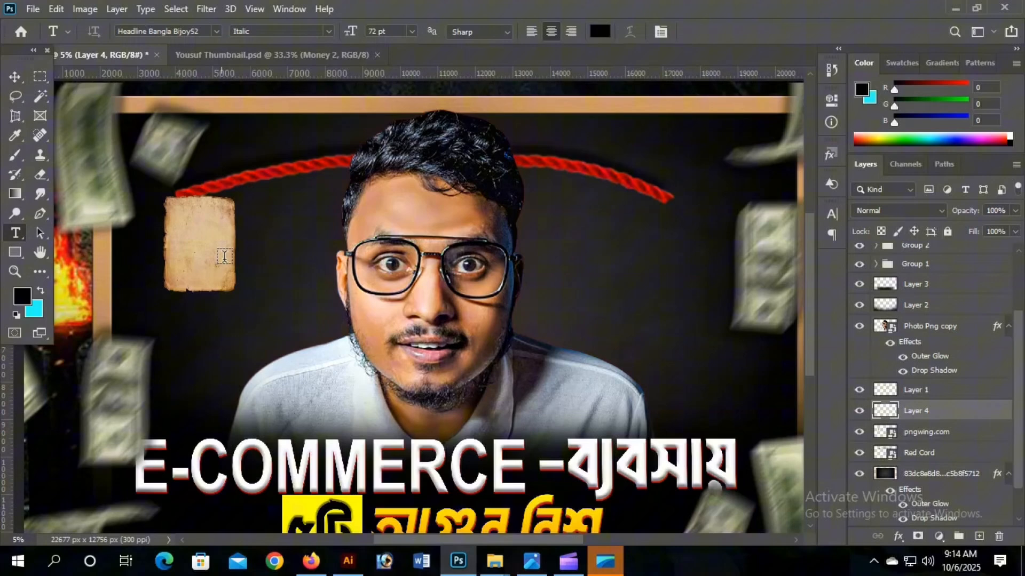
pyautogui.click(192, 242)
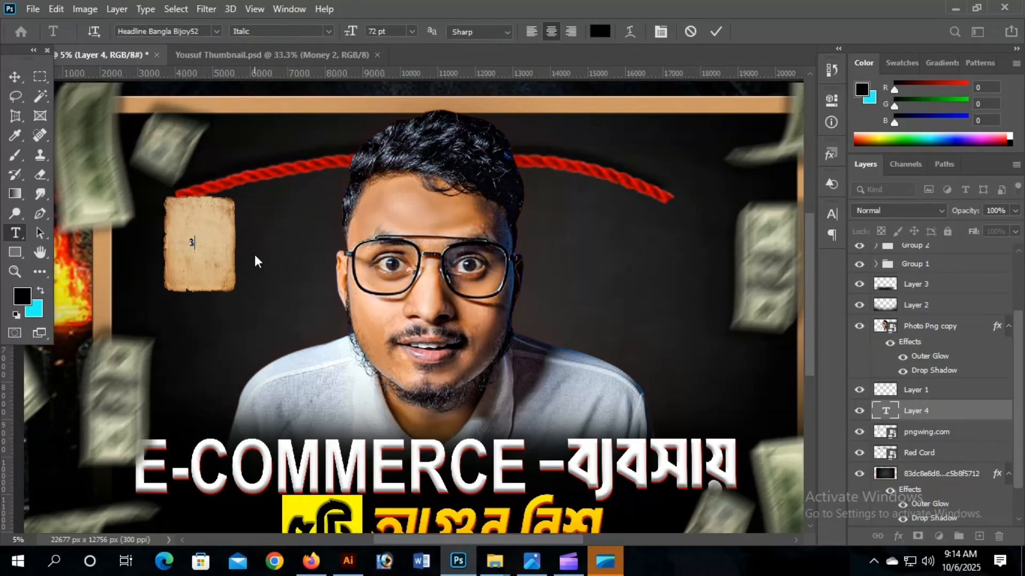
pyautogui.hotkey('ctrl', 'a')
pyautogui.hotkey('ctrl', 't')
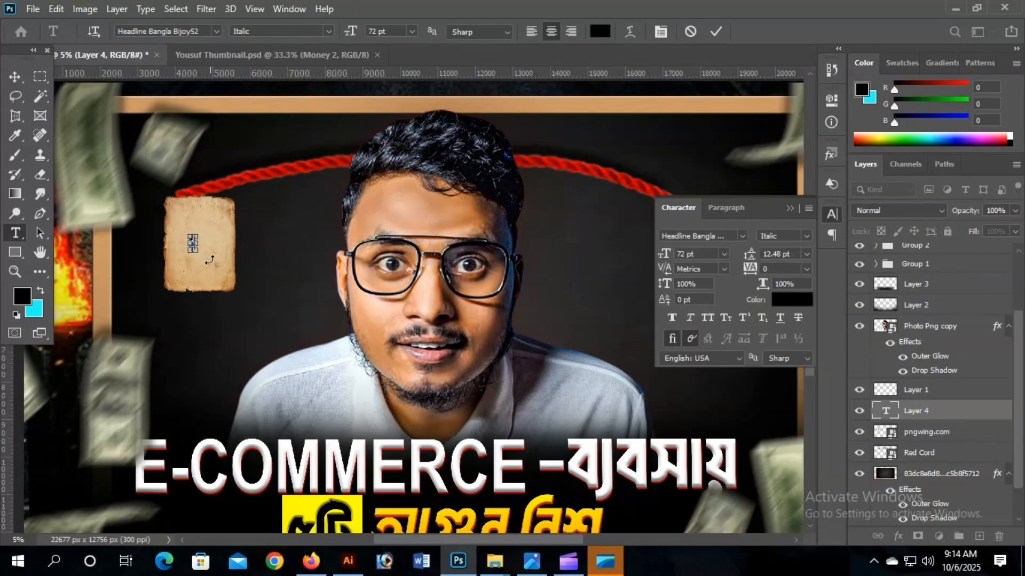
pyautogui.moveTo(196, 252); pyautogui.dragTo(282, 317)
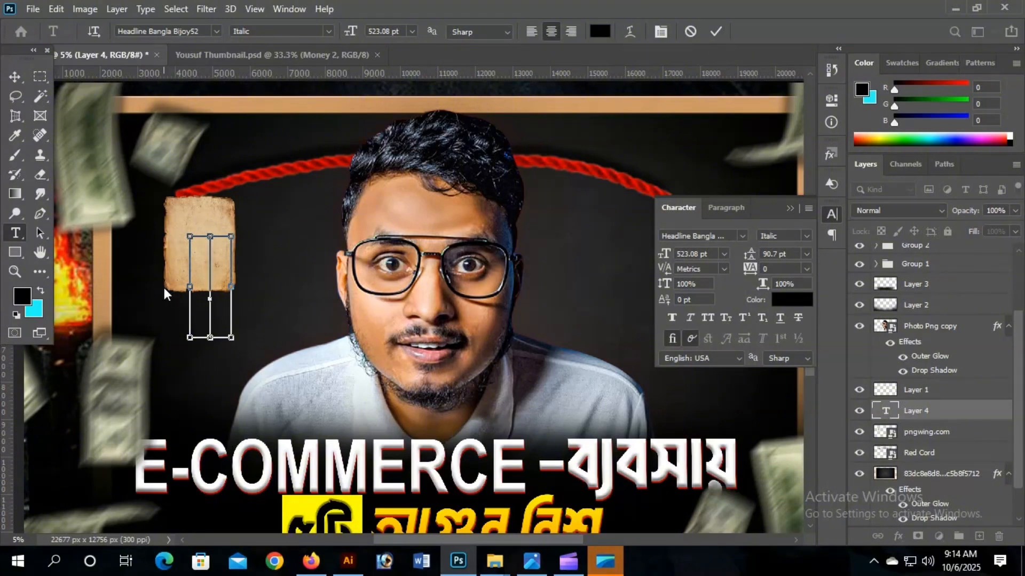
pyautogui.write('?')
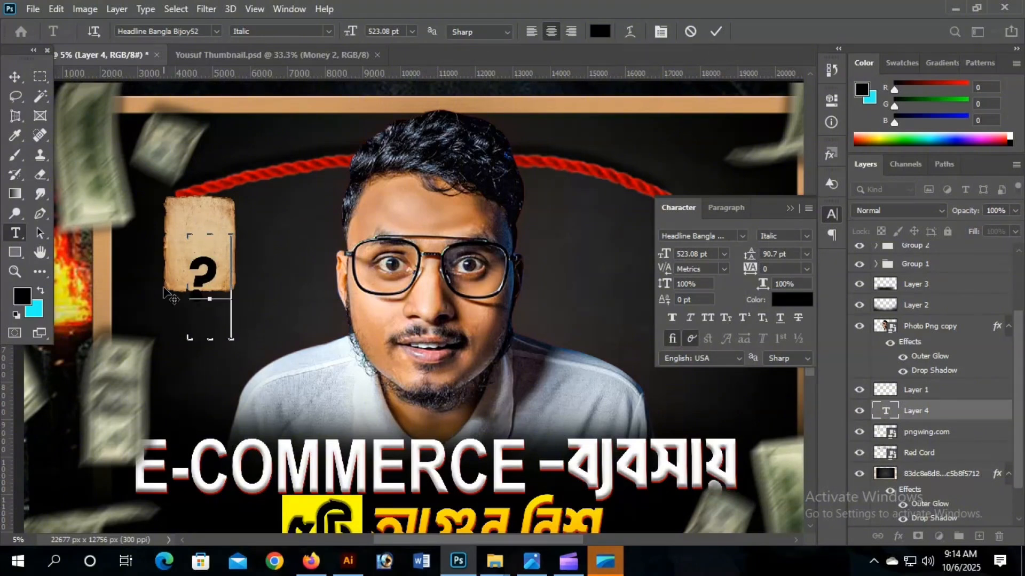
pyautogui.click(716, 31)
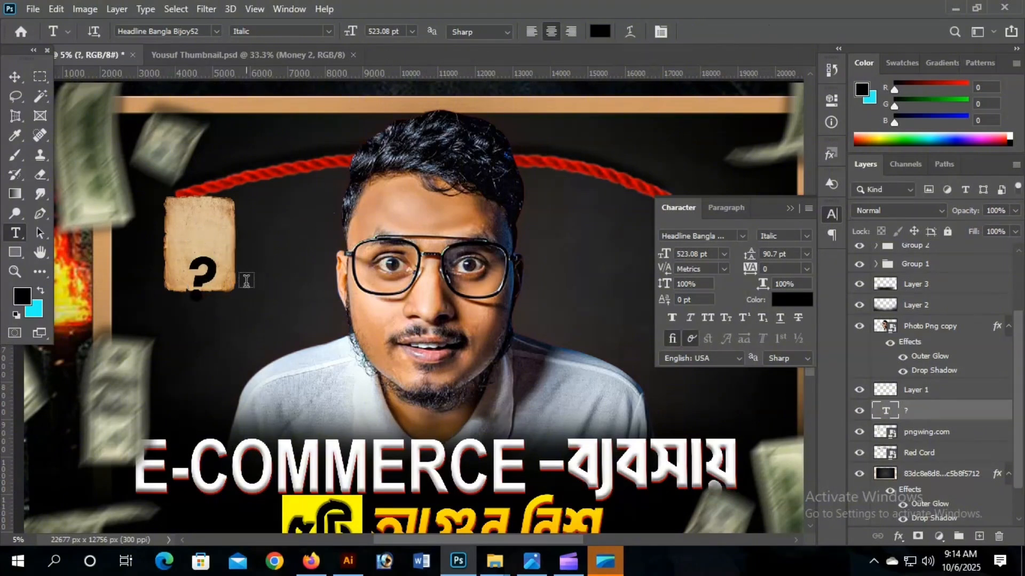
# Centre the question mark on the parchment, scale it to 125.60% and tilt it about -6°
pyautogui.click(14, 77)
pyautogui.moveTo(216, 273)
pyautogui.mouseDown()
pyautogui.moveTo(212, 244)
pyautogui.moveTo(216, 254)
pyautogui.mouseUp()
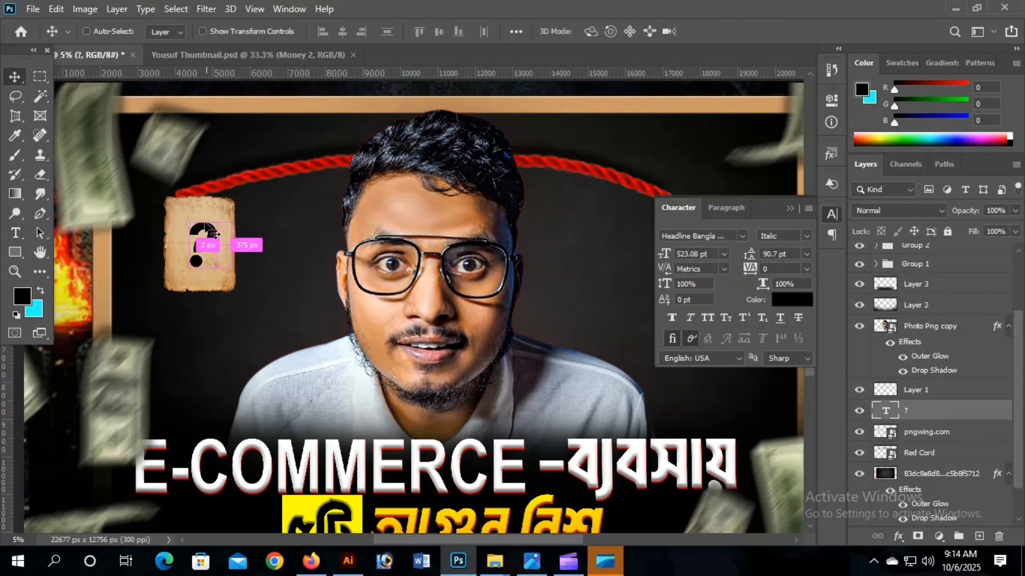
pyautogui.hotkey('ctrl', 't')
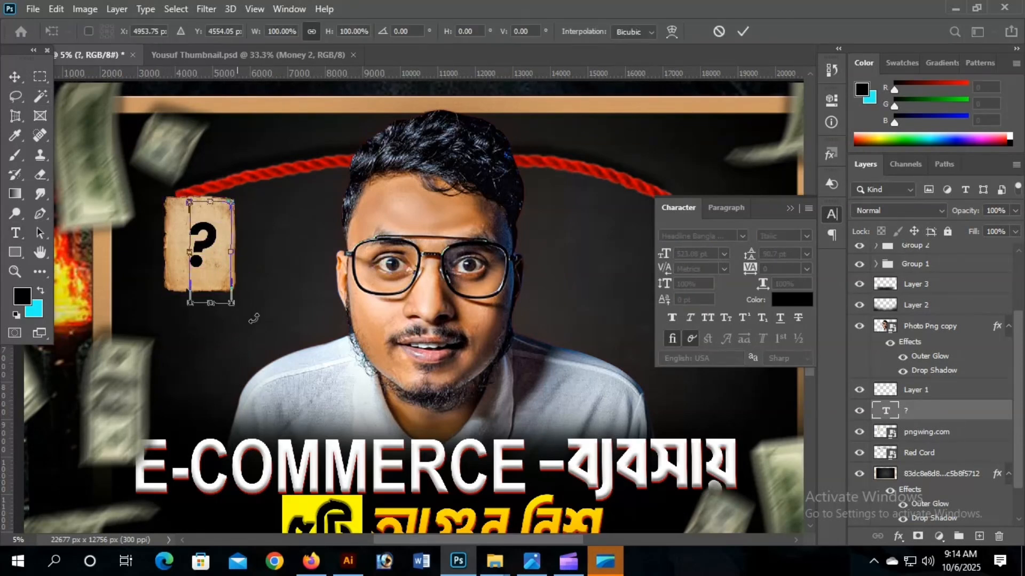
pyautogui.moveTo(253, 318); pyautogui.dragTo(353, 243)
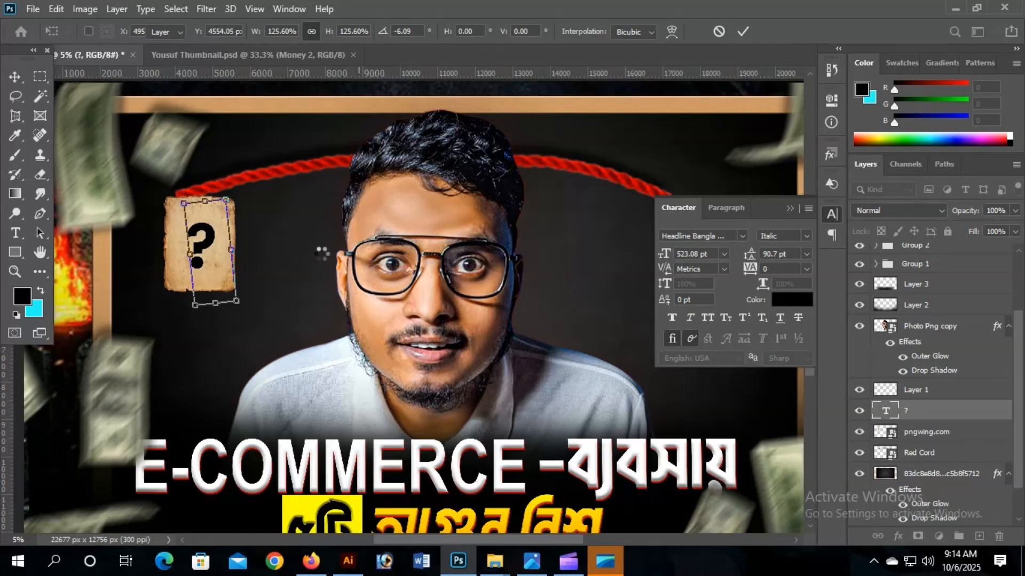
pyautogui.press('Return')
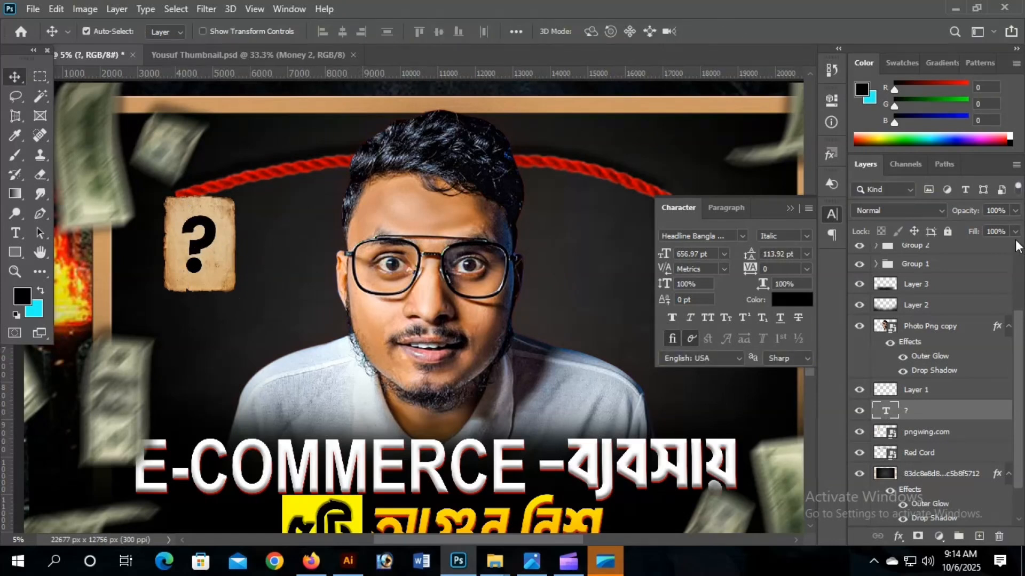
pyautogui.click(789, 207)
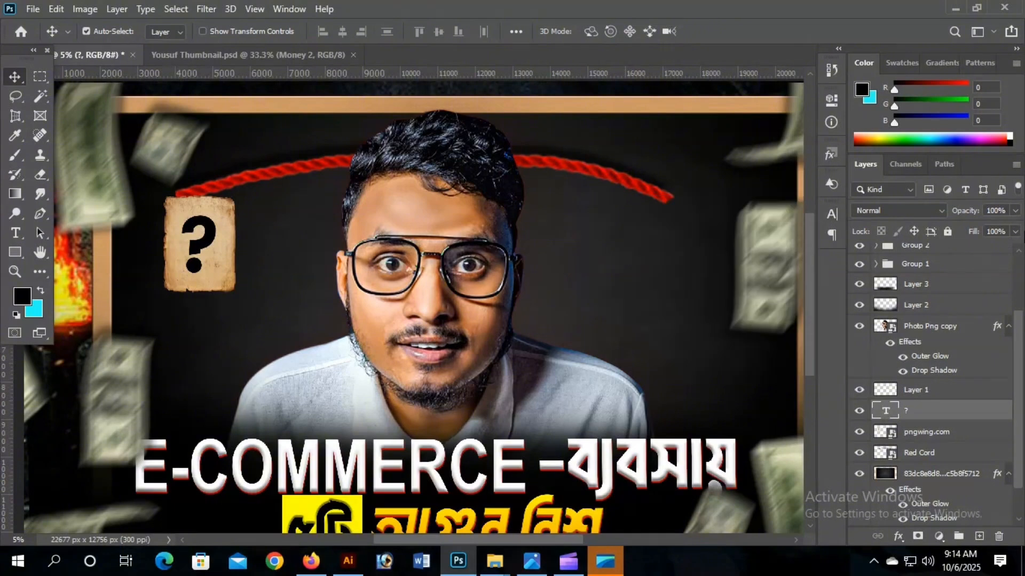
# Set the question mark's opacity to 60% and check it by toggling the visibility of the text and parchment layers
pyautogui.click(1014, 211)
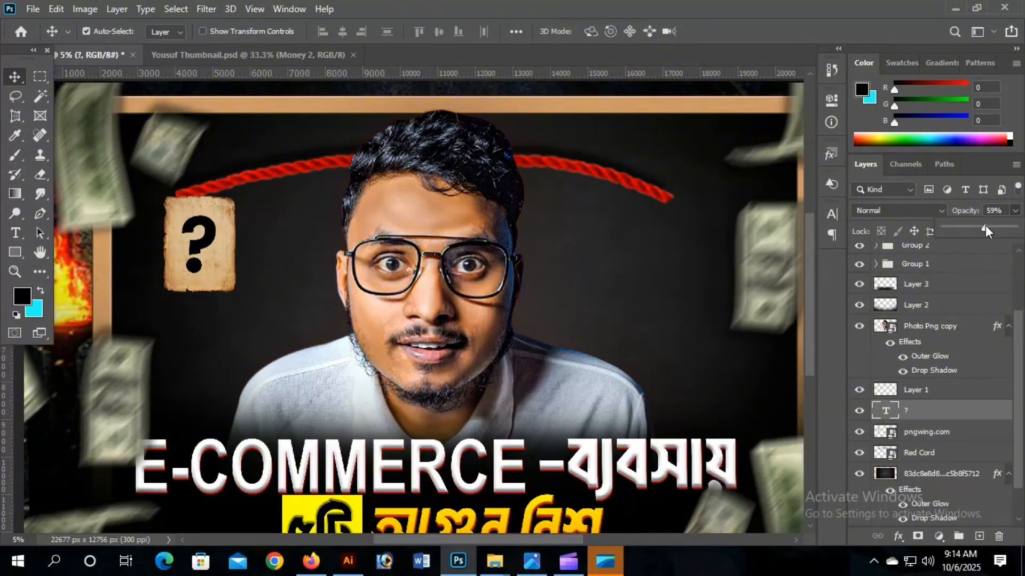
pyautogui.moveTo(985, 225); pyautogui.dragTo(981, 225)
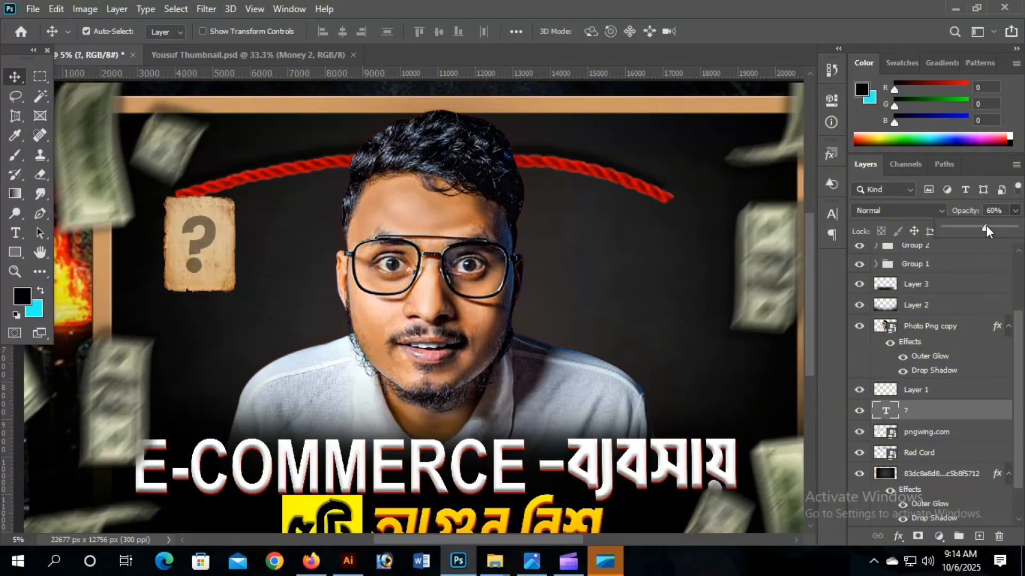
pyautogui.click(859, 411)
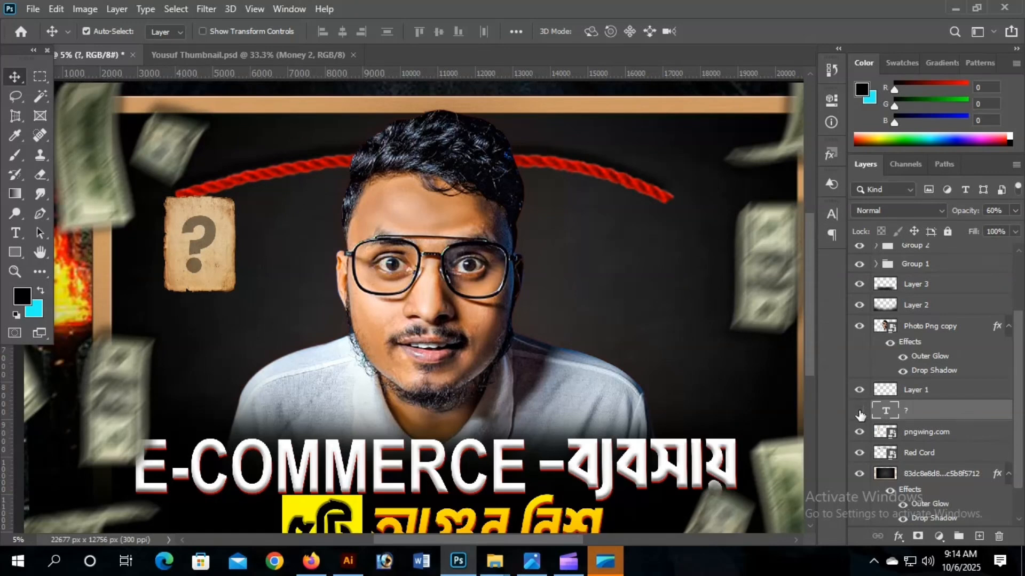
pyautogui.click(859, 411)
pyautogui.click(859, 411)
pyautogui.click(859, 433)
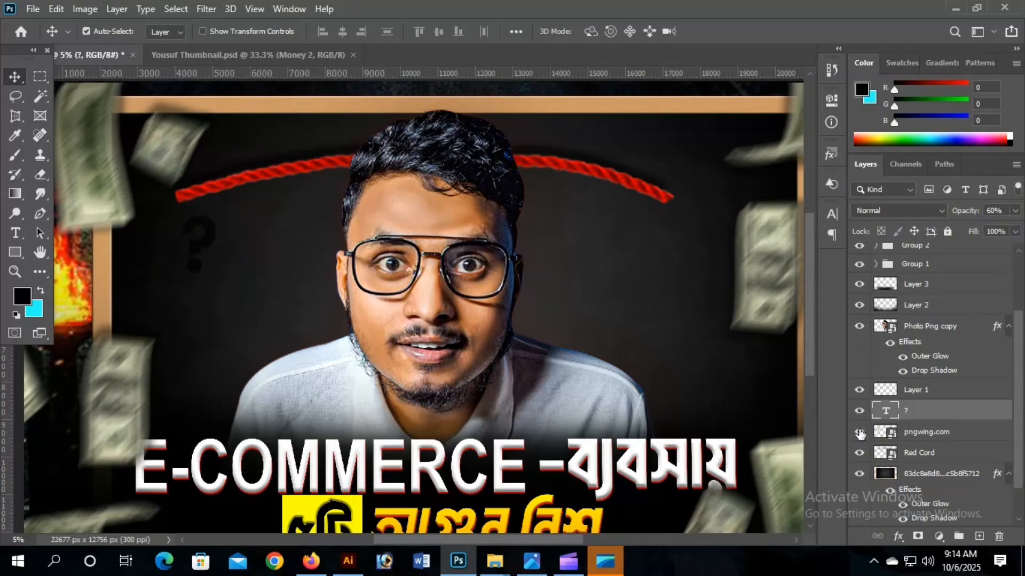
pyautogui.click(859, 433)
# Group the question mark and parchment layers, and check the group by toggling its visibility
pyautogui.click(925, 433)
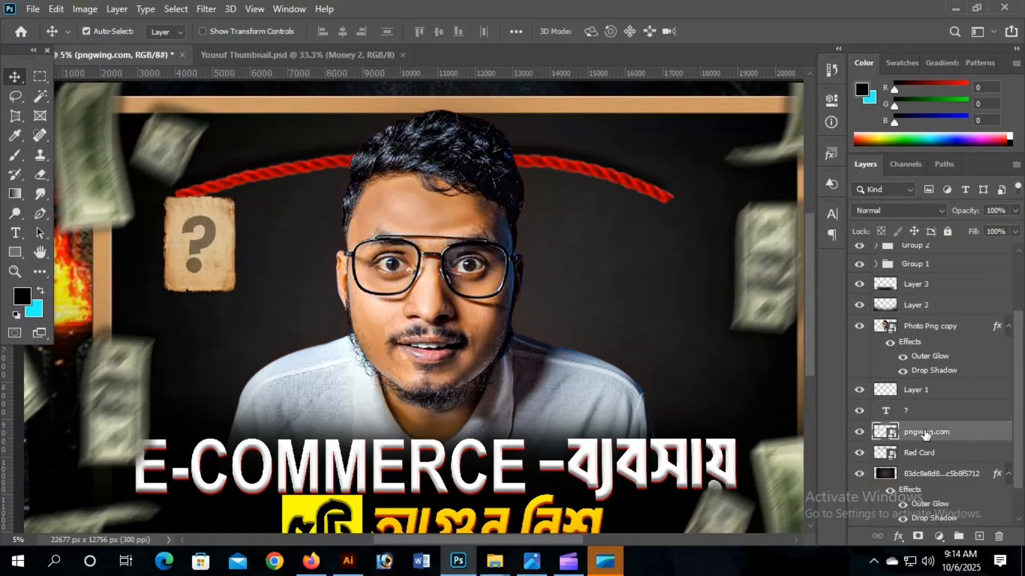
pyautogui.keyDown('ctrl'); pyautogui.click(925, 417); pyautogui.keyUp('ctrl')
pyautogui.hotkey('ctrl', 'g')
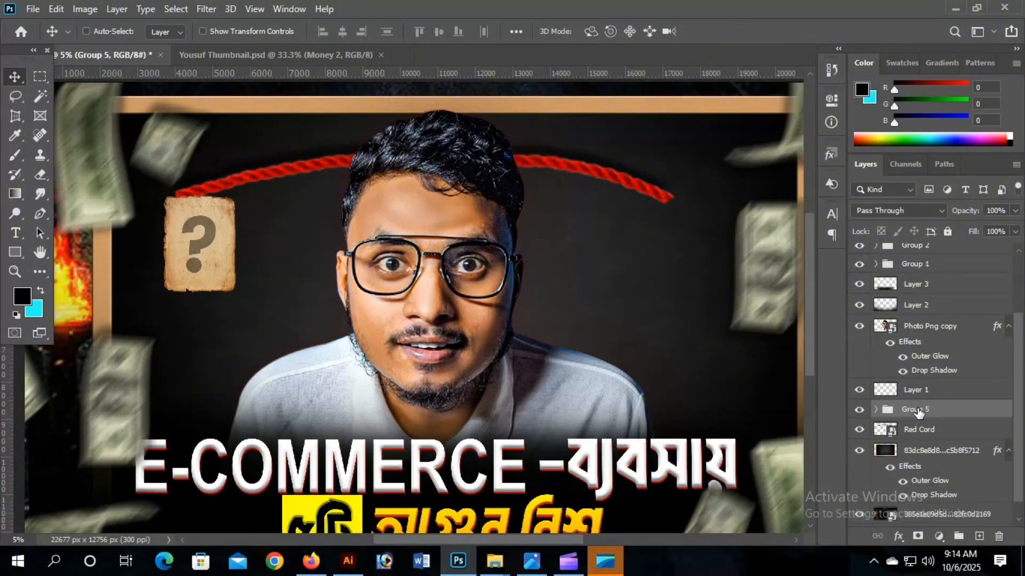
pyautogui.click(859, 409)
pyautogui.click(859, 409)
pyautogui.click(217, 233)
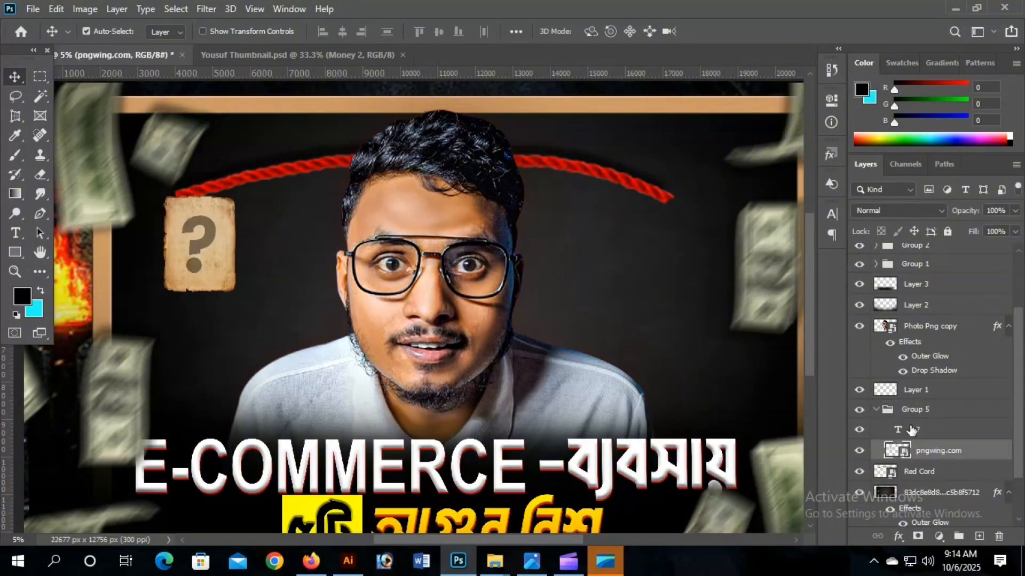
pyautogui.click(877, 411)
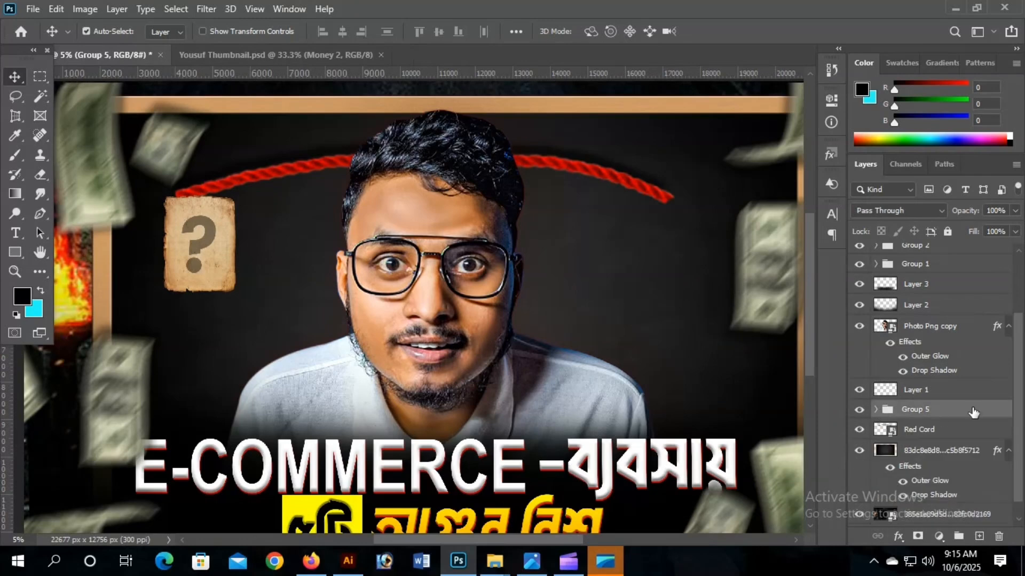
pyautogui.click(27, 6)
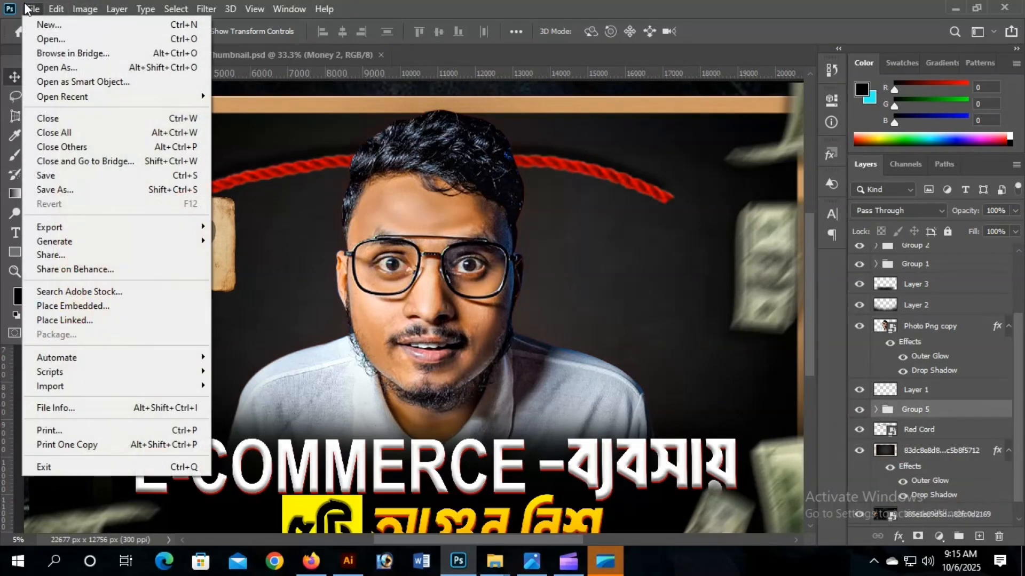
pyautogui.click(81, 303)
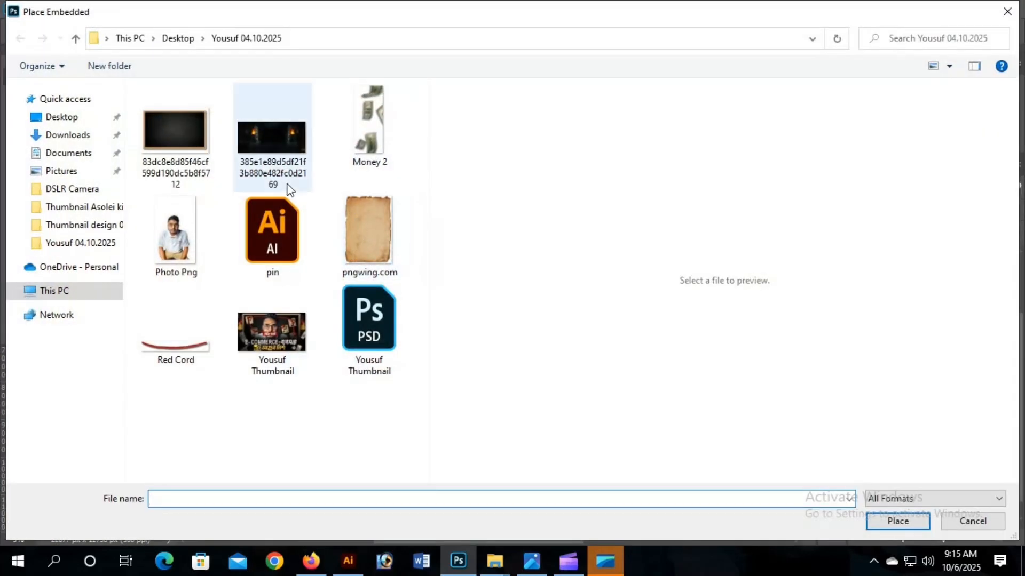
pyautogui.click(278, 234)
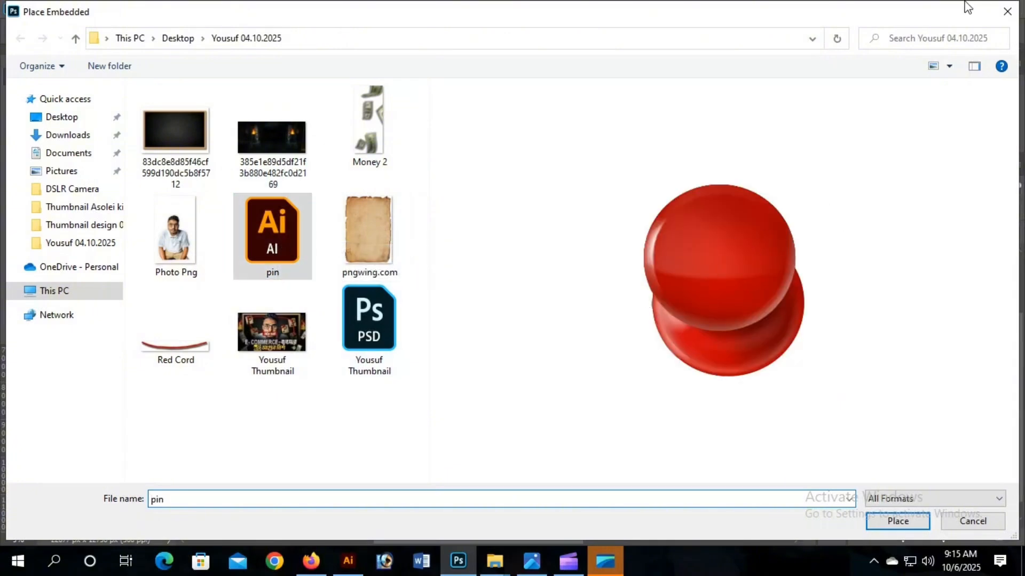
pyautogui.click(1007, 11)
# Switch to Illustrator and bring the red push pin from pin.ai into the Photoshop banner
pyautogui.click(343, 567)
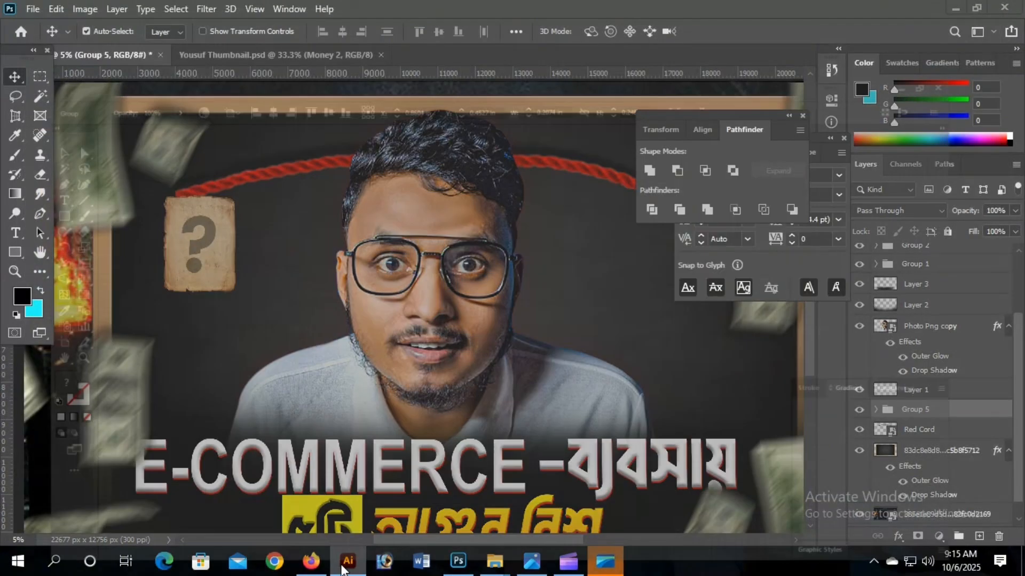
pyautogui.click(395, 314)
pyautogui.hotkey('ctrl', 'space')
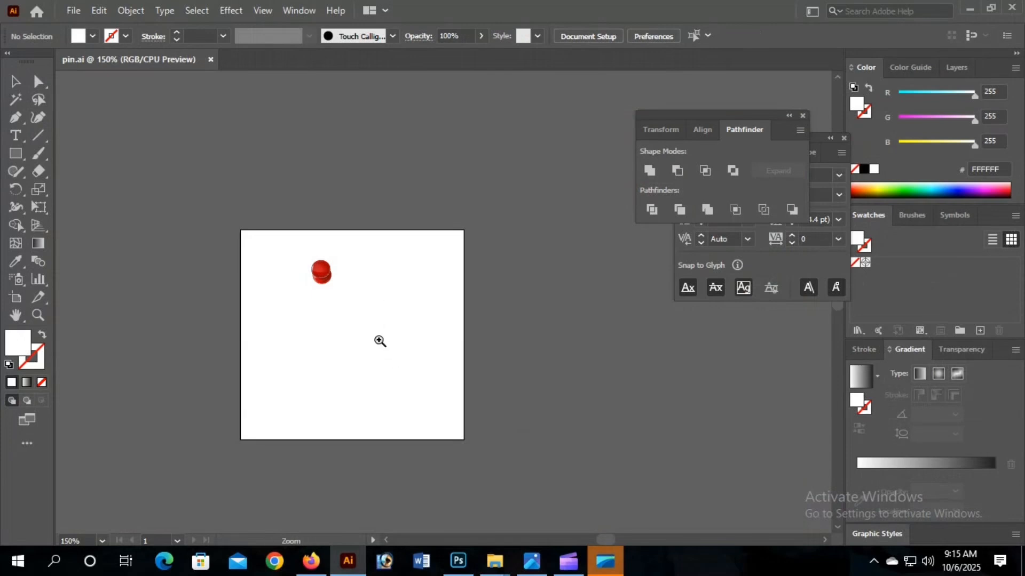
pyautogui.keyDown('ctrl'); pyautogui.click(378, 341); pyautogui.keyUp('ctrl')
pyautogui.keyDown('ctrl'); pyautogui.click(379, 341); pyautogui.keyUp('ctrl')
pyautogui.keyDown('ctrl'); pyautogui.click(379, 341); pyautogui.keyUp('ctrl')
pyautogui.press('space')
pyautogui.moveTo(542, 250); pyautogui.dragTo(399, 463)
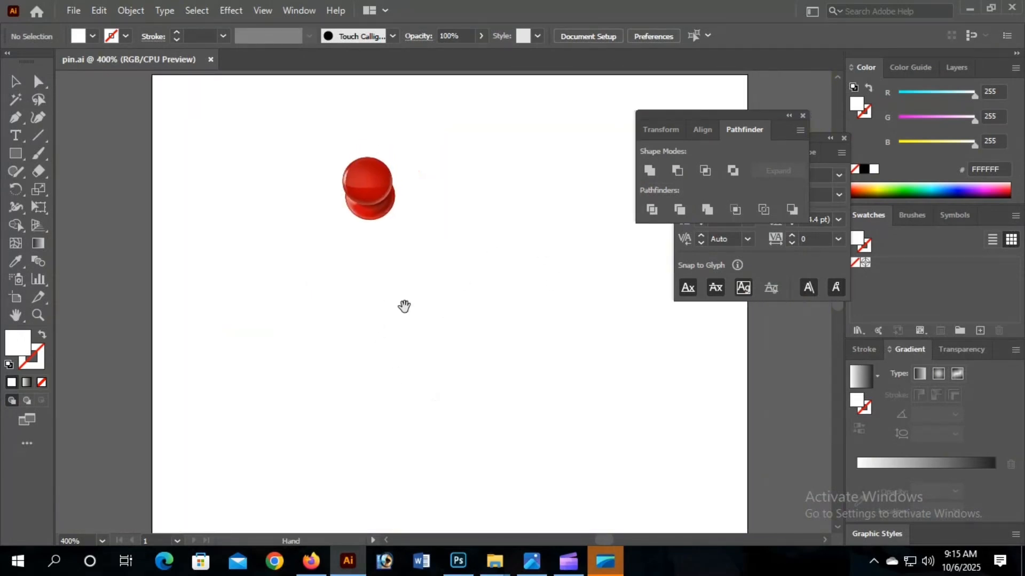
pyautogui.click(369, 188)
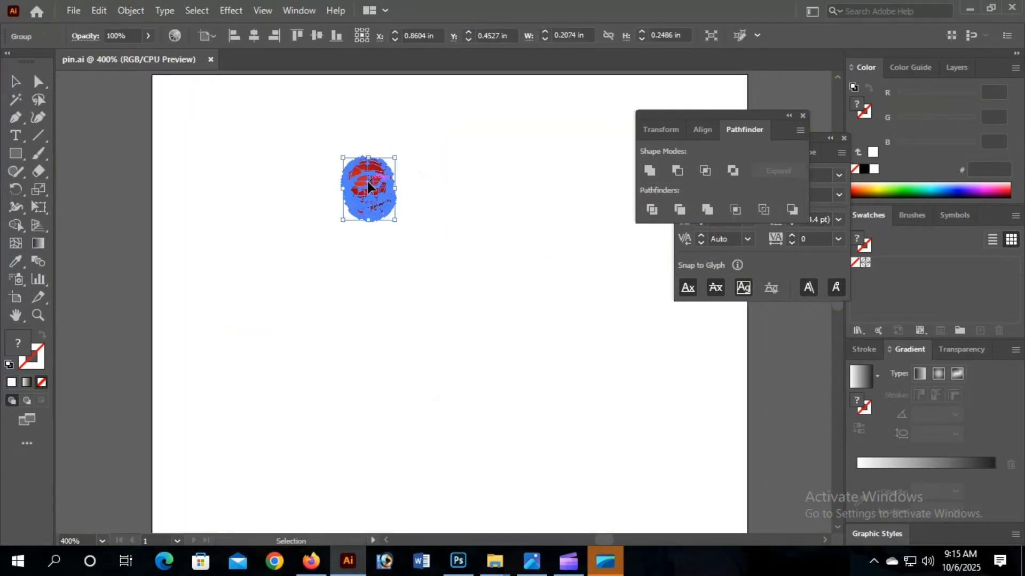
pyautogui.moveTo(368, 188); pyautogui.dragTo(197, 213)
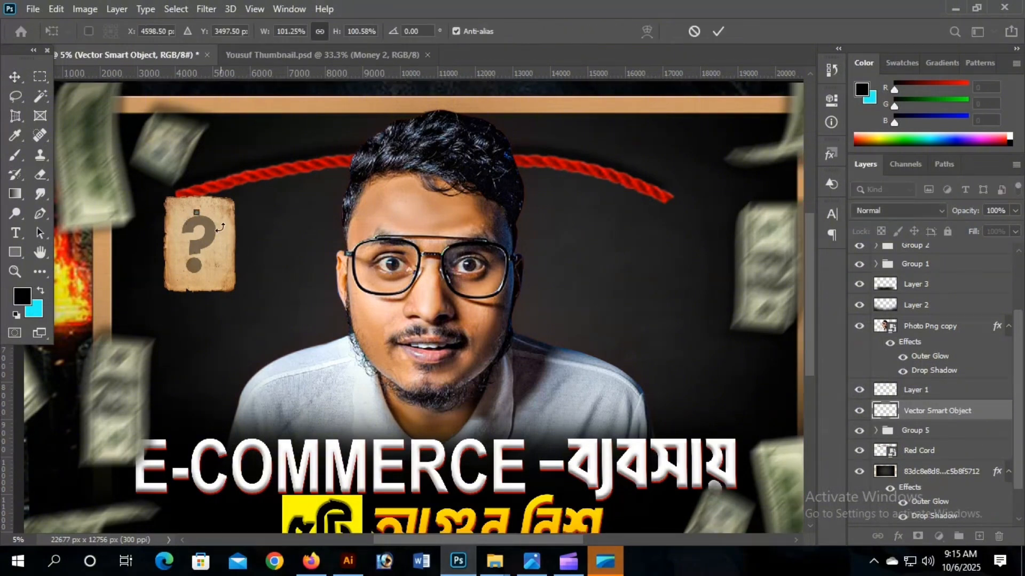
# Enlarge the placed red pin and position it over the upper part of the question-mark parchment
pyautogui.scroll(3, 272, 242)
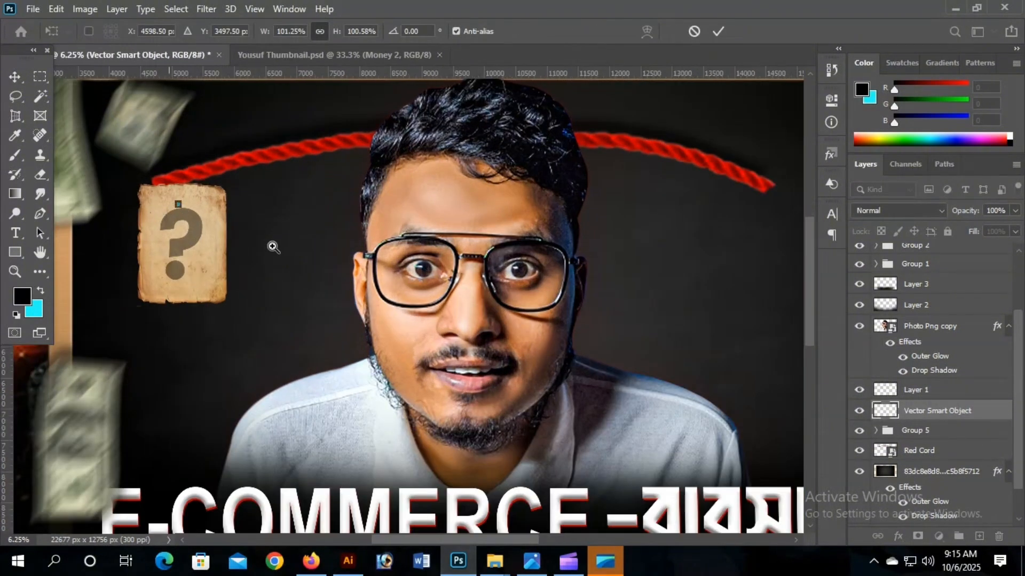
pyautogui.moveTo(84, 164); pyautogui.dragTo(121, 212)
pyautogui.press('Return')
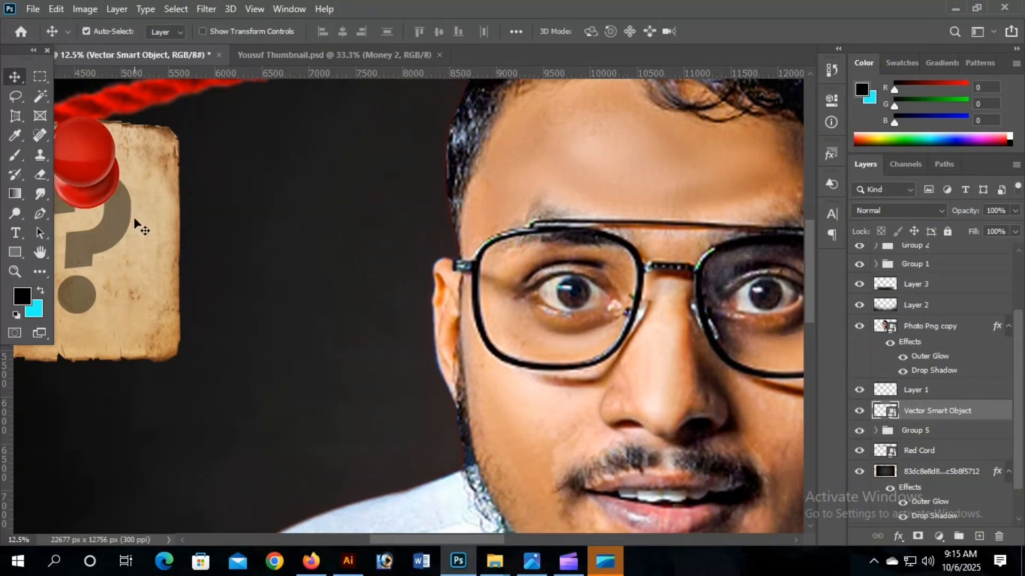
pyautogui.scroll(-2, 336, 272)
pyautogui.moveTo(222, 208); pyautogui.dragTo(231, 233)
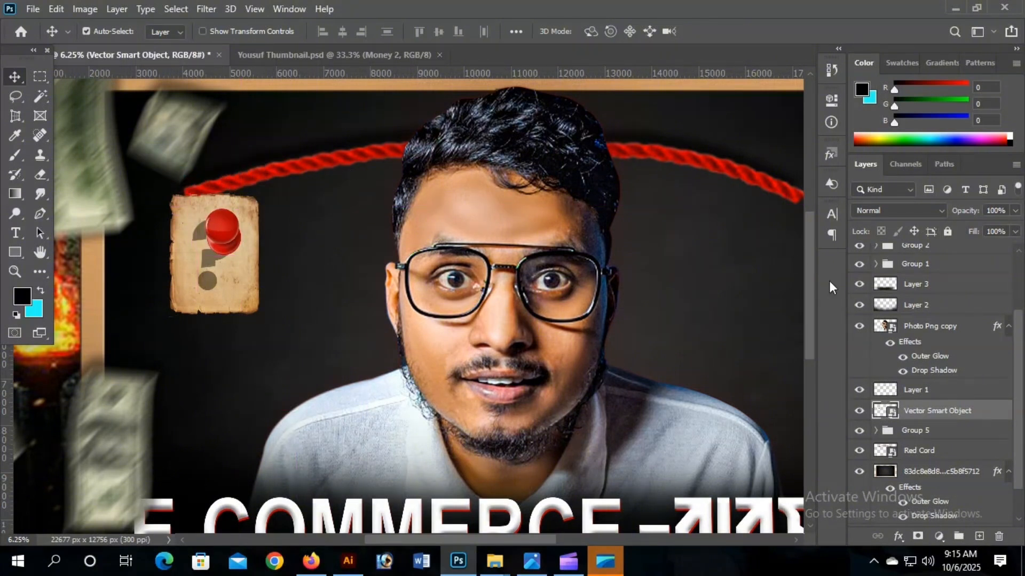
# Stack the Red Cord layer above Group 5 and the pin layer above Layer 1, with the pin over the cord's left end
pyautogui.click(783, 198)
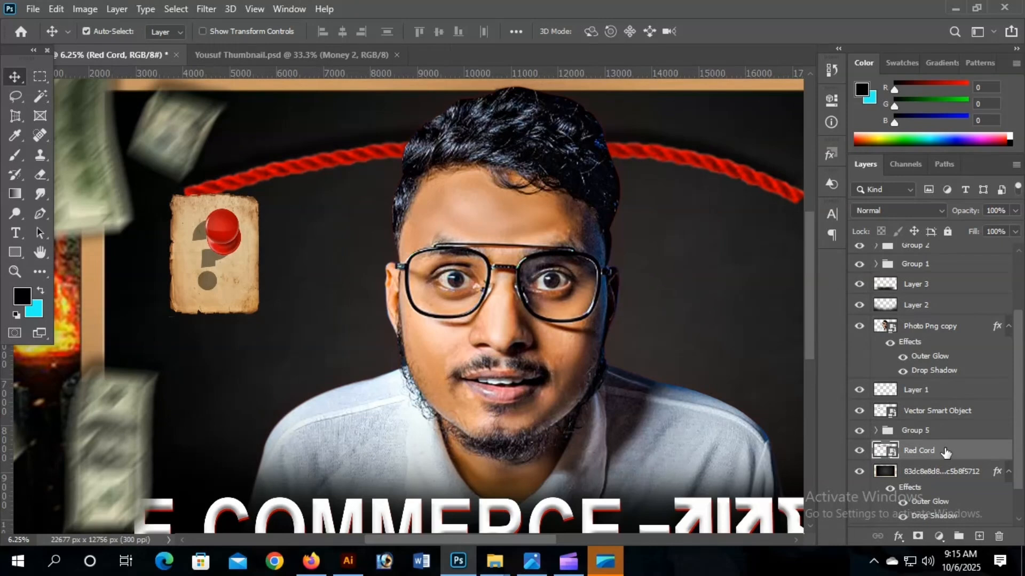
pyautogui.moveTo(938, 456); pyautogui.dragTo(929, 402)
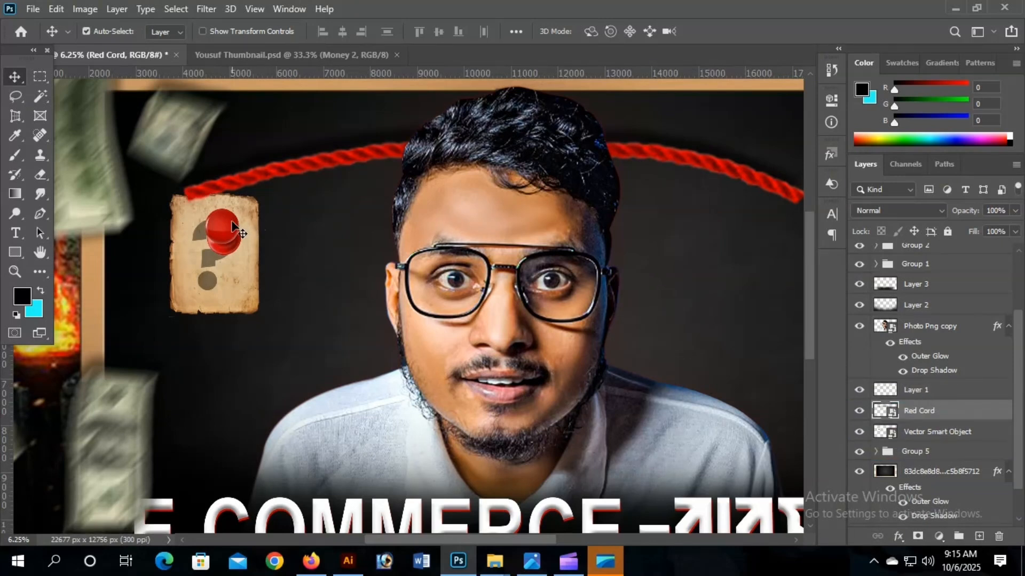
pyautogui.moveTo(229, 222)
pyautogui.mouseDown()
pyautogui.moveTo(197, 190)
pyautogui.moveTo(241, 235)
pyautogui.mouseUp()
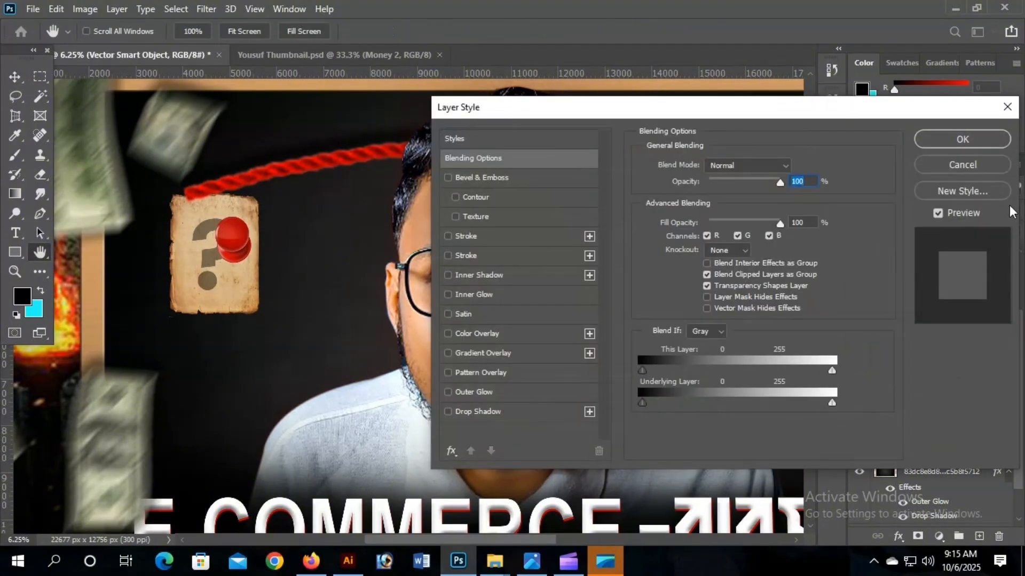
pyautogui.click(975, 165)
pyautogui.moveTo(996, 433); pyautogui.dragTo(987, 385)
pyautogui.moveTo(223, 234); pyautogui.dragTo(190, 177)
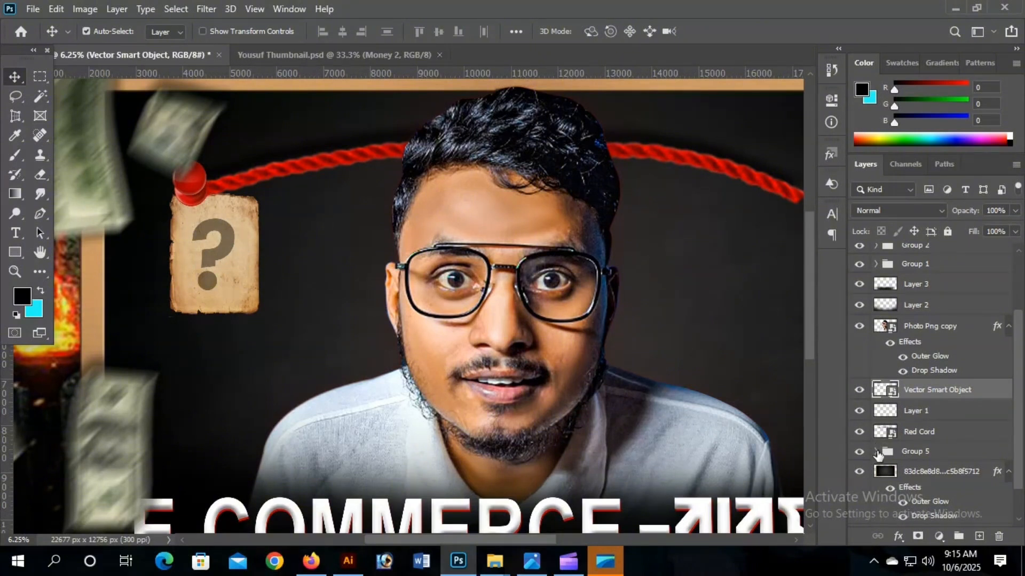
# Move the question-mark parchment group up and left so that it hangs from the red pin
pyautogui.click(959, 453)
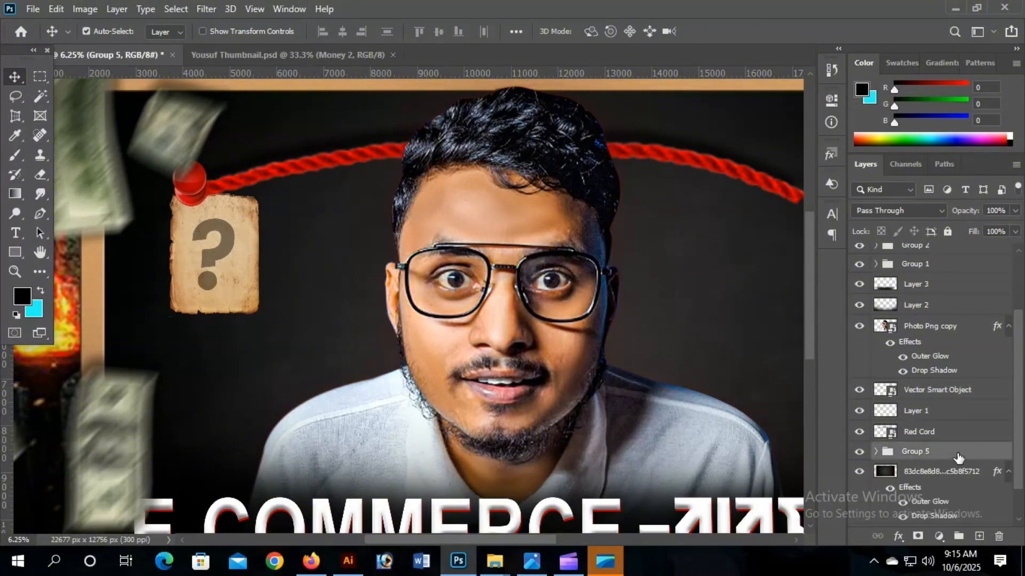
pyautogui.hotkey('ctrl', 't')
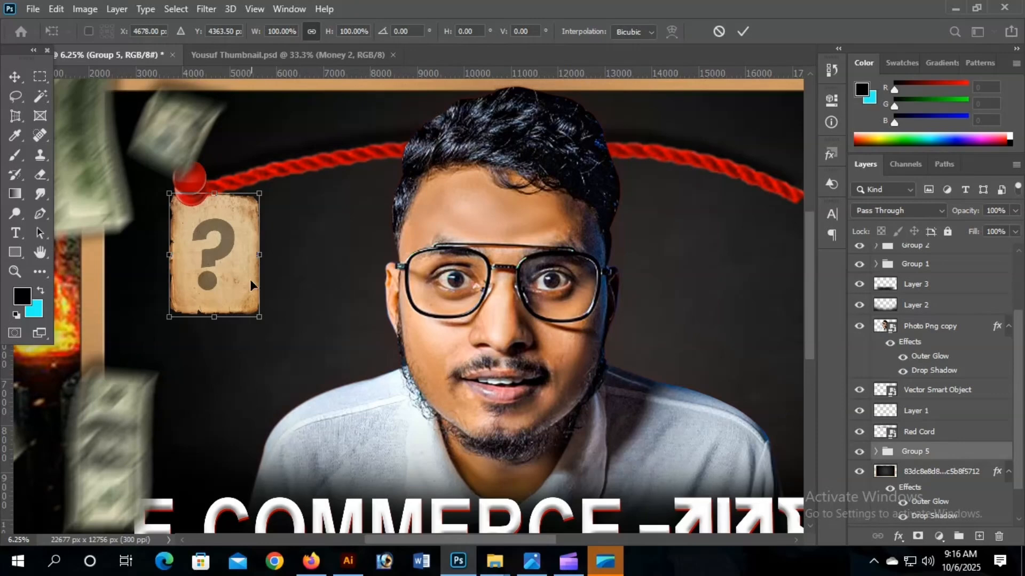
pyautogui.moveTo(250, 279); pyautogui.dragTo(230, 269)
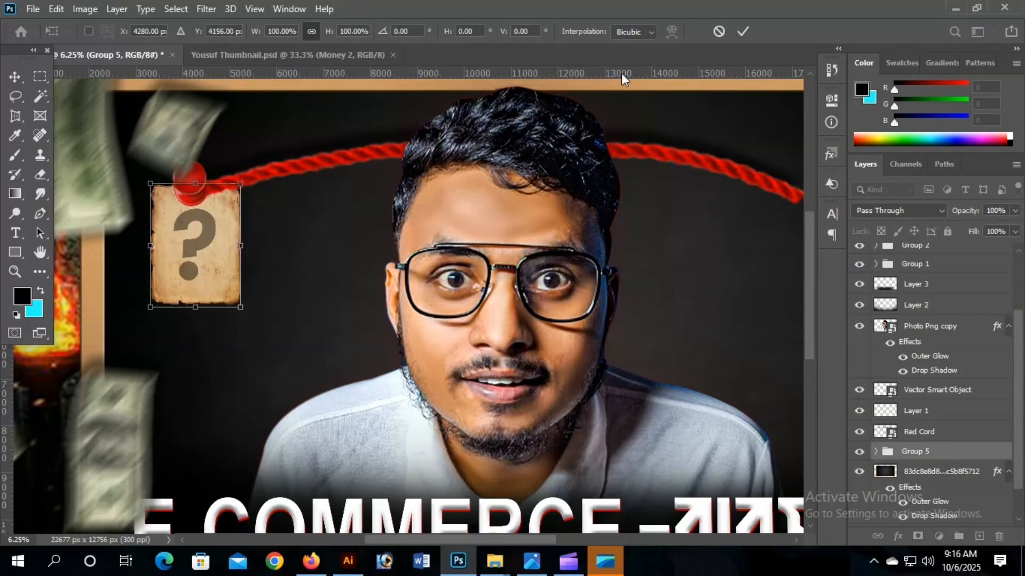
pyautogui.click(742, 31)
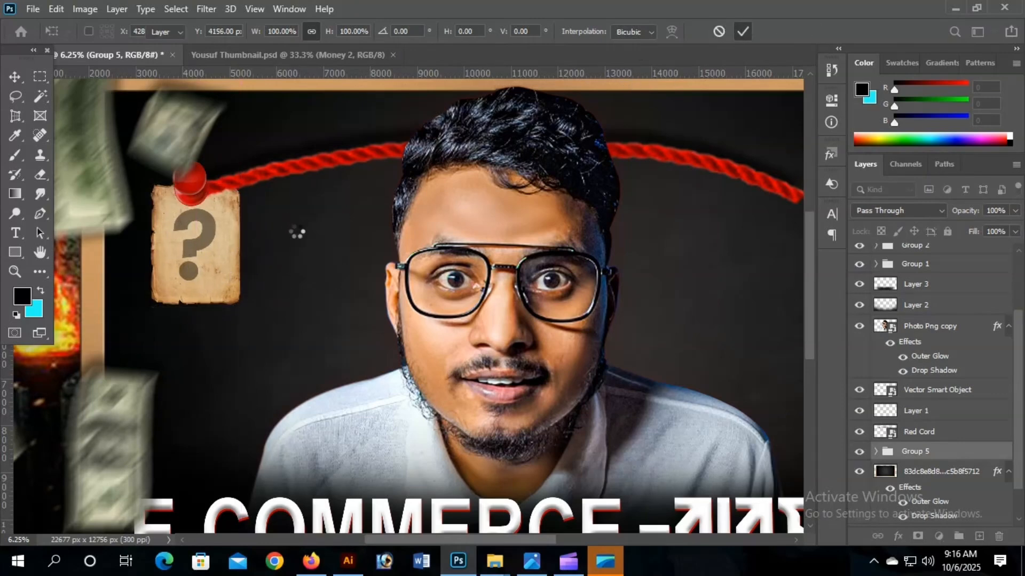
# Shift the blurred banknotes of the Money 2 copy layer left and slightly down, away from the parchment
pyautogui.hotkey('ctrl', '-')
pyautogui.hotkey('ctrl', '-')
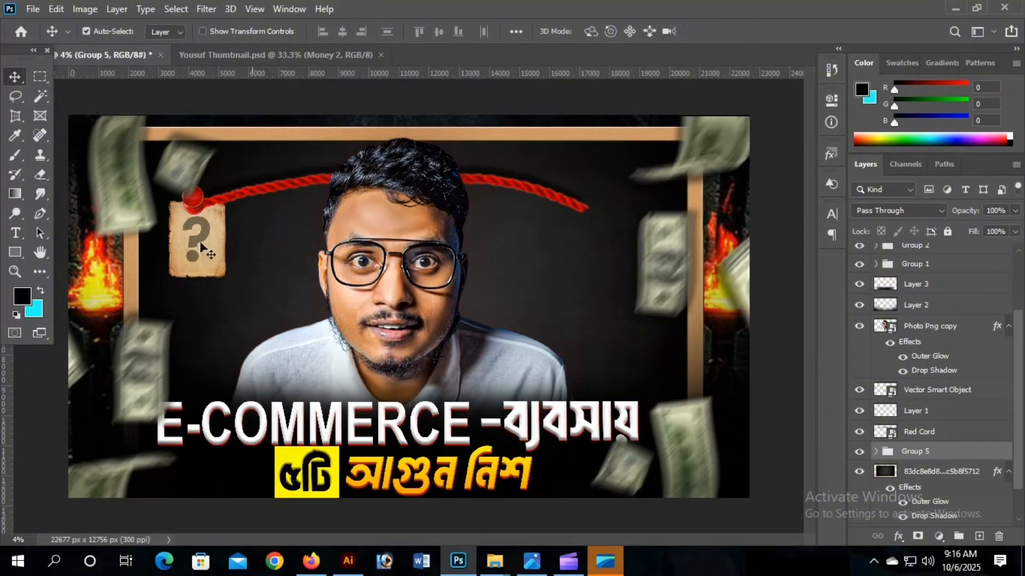
pyautogui.moveTo(137, 200); pyautogui.dragTo(100, 216)
pyautogui.scroll(2, 284, 282)
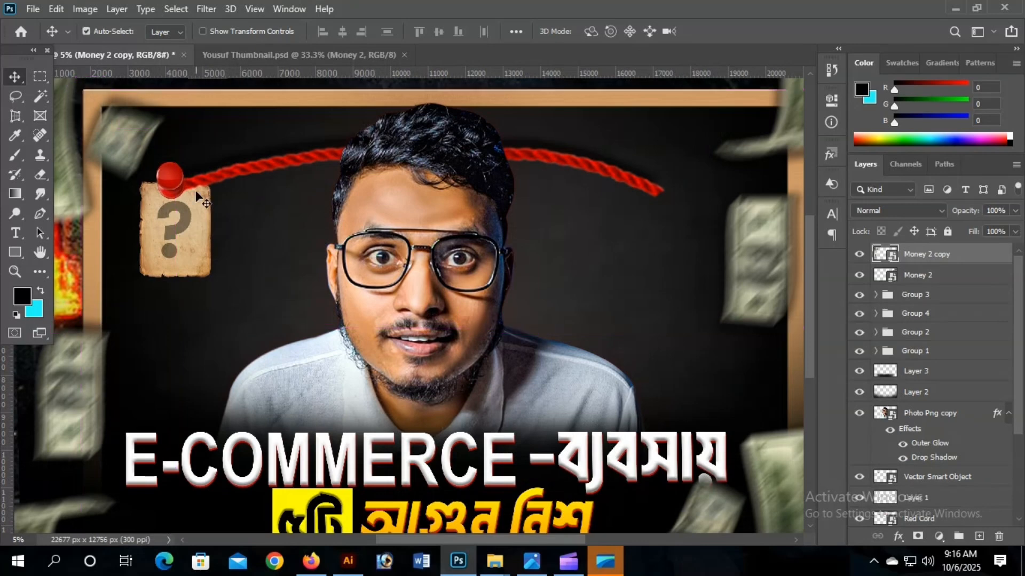
# Nudge Group 5 up about 100 px and slightly left to fit the parchment beneath the pin
pyautogui.click(199, 209)
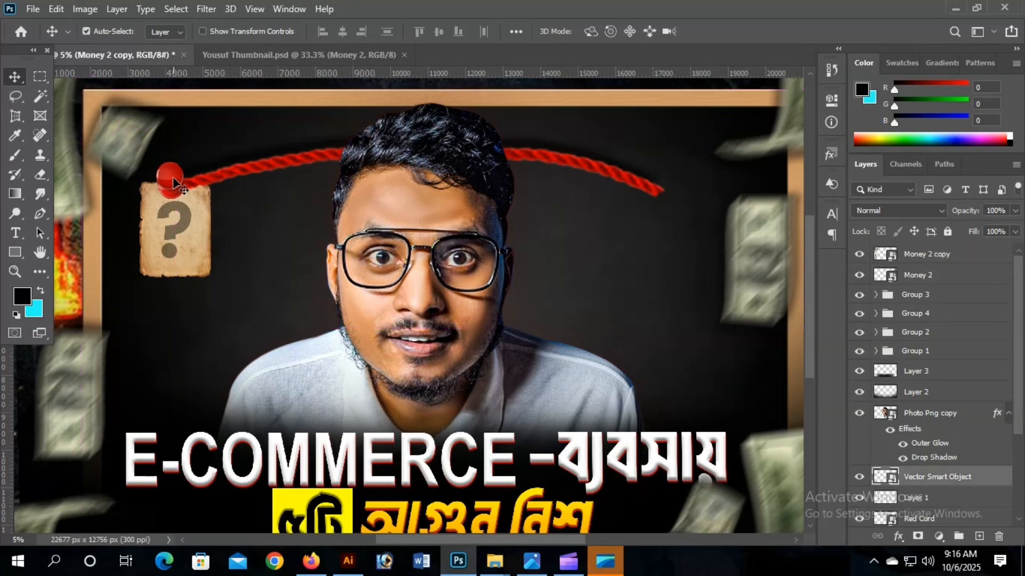
pyautogui.click(198, 216)
pyautogui.moveTo(1023, 396); pyautogui.dragTo(1023, 464)
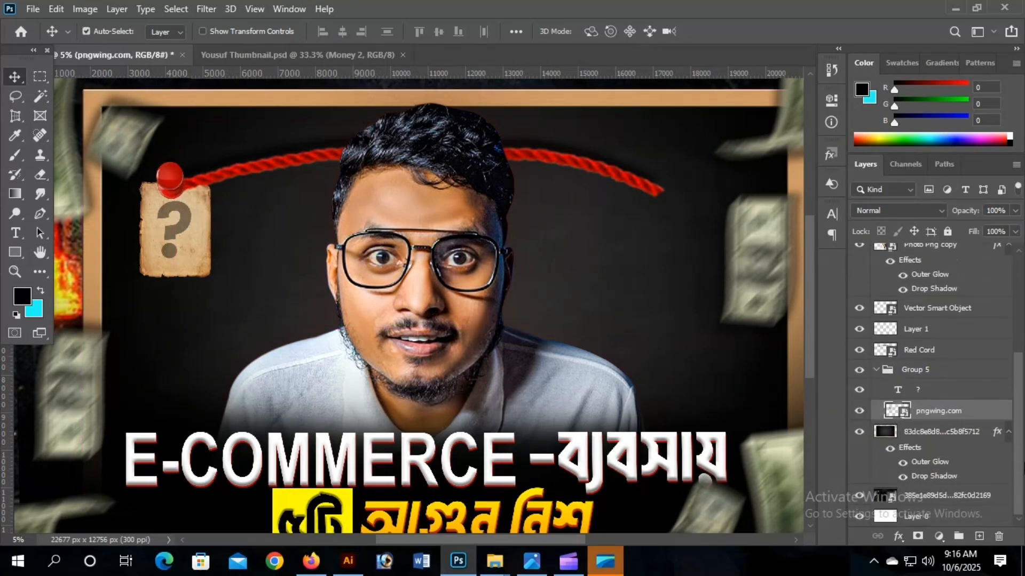
pyautogui.click(876, 371)
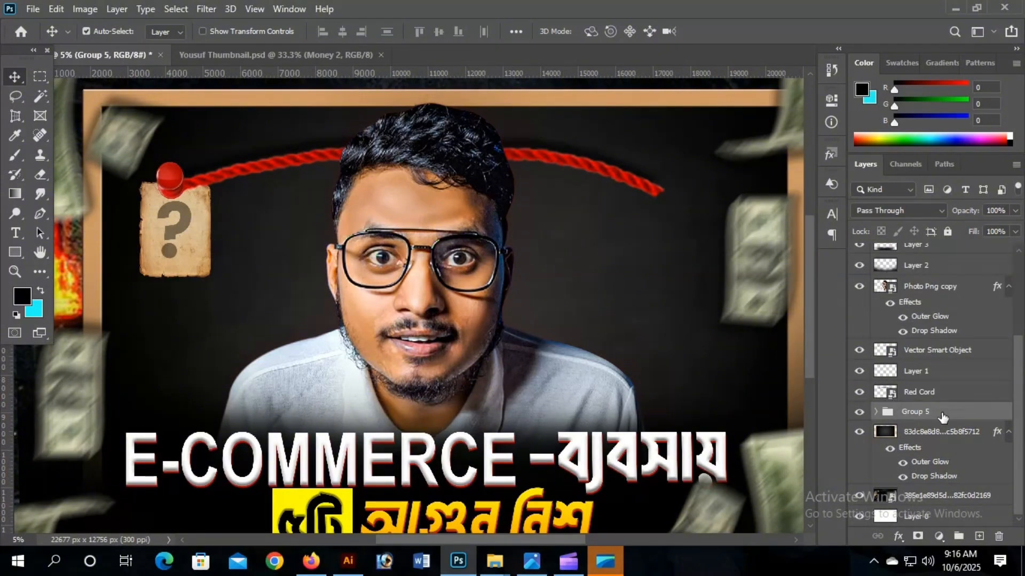
pyautogui.hotkey('ctrl', 't')
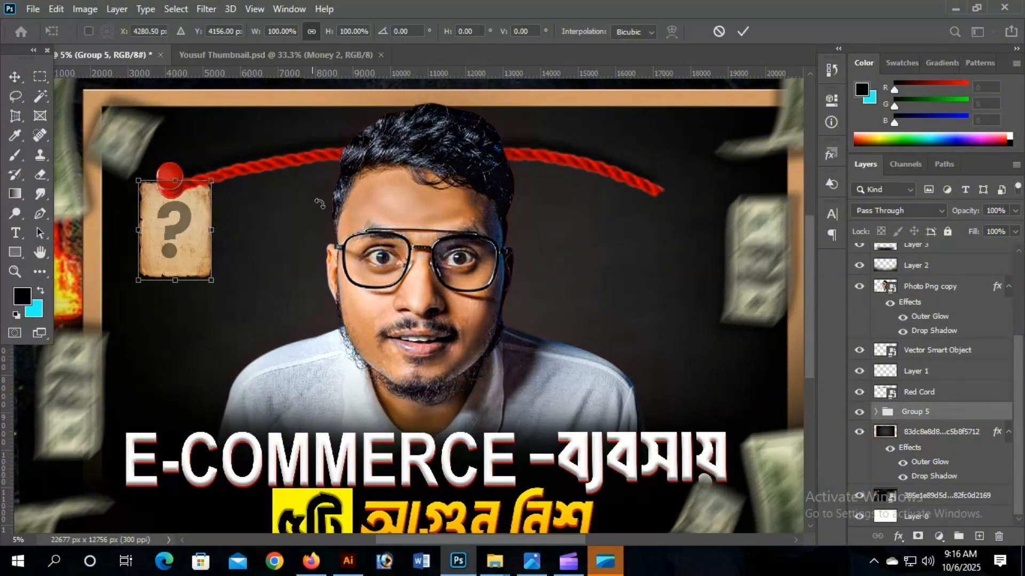
pyautogui.hotkey('shift', 'Up')
pyautogui.hotkey('shift', 'Up')
pyautogui.hotkey('shift', 'Up')
pyautogui.hotkey('shift', 'Up')
pyautogui.hotkey('shift', 'Up')
pyautogui.hotkey('shift', 'Up')
pyautogui.hotkey('shift', 'Up')
pyautogui.hotkey('shift', 'Up')
pyautogui.hotkey('shift', 'Up')
pyautogui.hotkey('shift', 'Up')
pyautogui.hotkey('shift', 'Up')
pyautogui.hotkey('shift', 'Up')
pyautogui.hotkey('shift', 'Up')
pyautogui.hotkey('shift', 'Up')
pyautogui.hotkey('shift', 'Up')
pyautogui.hotkey('shift', 'Up')
pyautogui.hotkey('shift', 'Up')
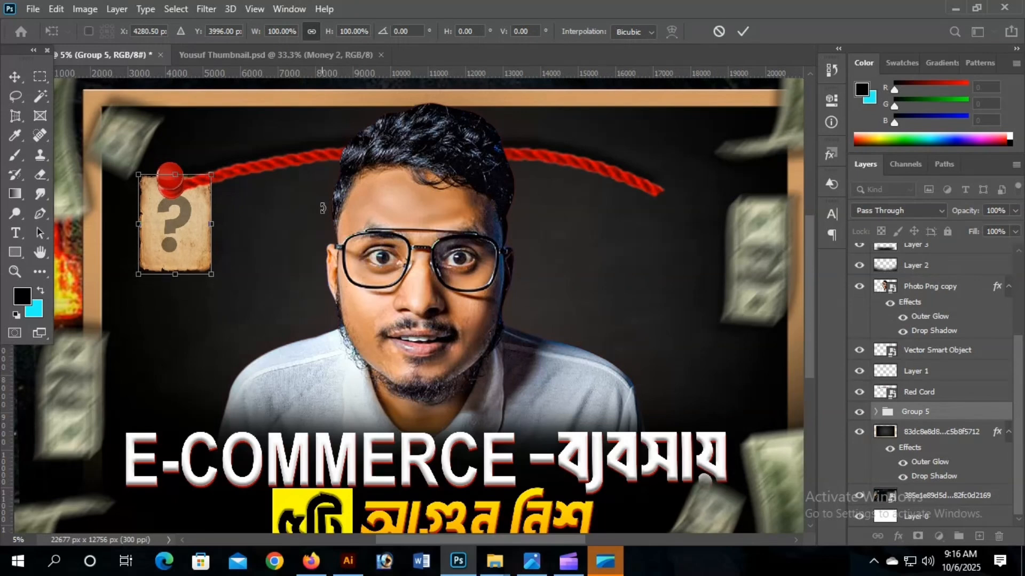
pyautogui.hotkey('shift', 'Left')
pyautogui.hotkey('shift', 'Left')
pyautogui.hotkey('shift', 'Left')
pyautogui.hotkey('shift', 'Left')
pyautogui.hotkey('shift', 'Up')
pyautogui.hotkey('shift', 'Up')
pyautogui.hotkey('shift', 'Up')
pyautogui.hotkey('shift', 'Down')
pyautogui.hotkey('shift', 'Down')
pyautogui.hotkey('shift', 'Down')
pyautogui.hotkey('shift', 'Down')
pyautogui.hotkey('shift', 'Down')
pyautogui.hotkey('shift', 'Down')
pyautogui.hotkey('shift', 'Down')
pyautogui.hotkey('shift', 'Down')
pyautogui.hotkey('shift', 'Down')
pyautogui.hotkey('shift', 'Down')
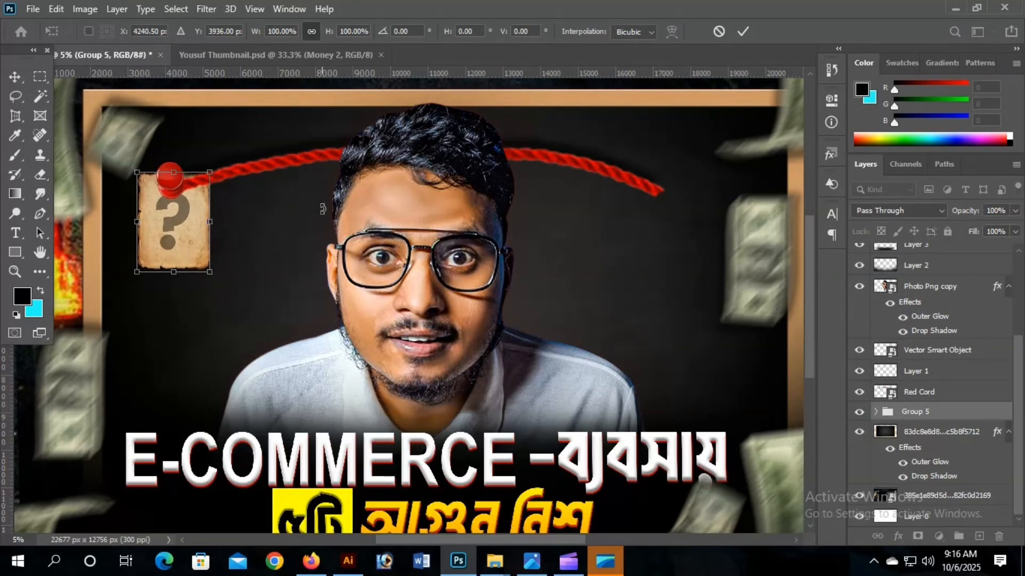
pyautogui.hotkey('shift', 'Right')
pyautogui.hotkey('shift', 'Right')
pyautogui.hotkey('shift', 'Right')
pyautogui.hotkey('shift', 'Right')
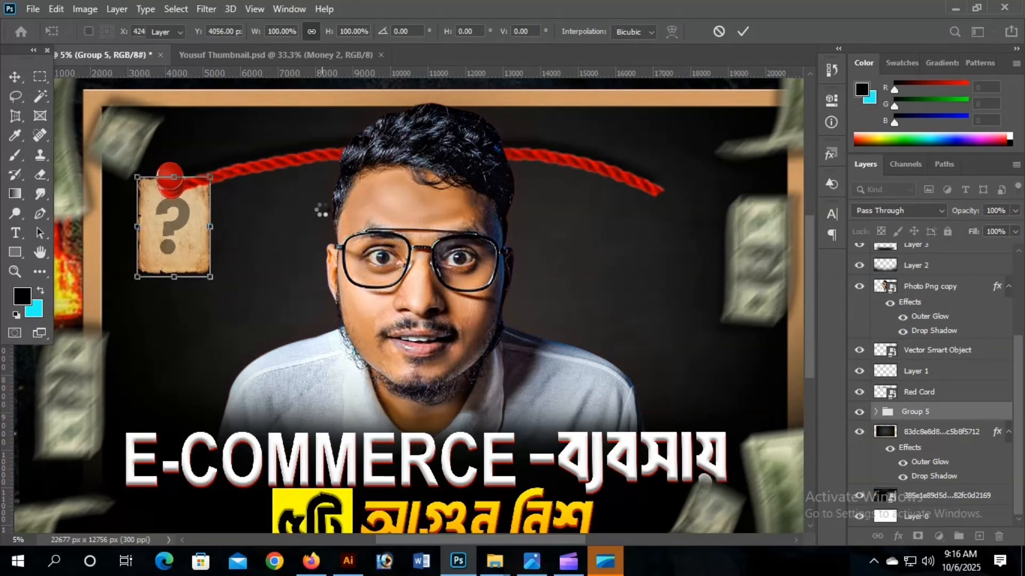
pyautogui.press('Return')
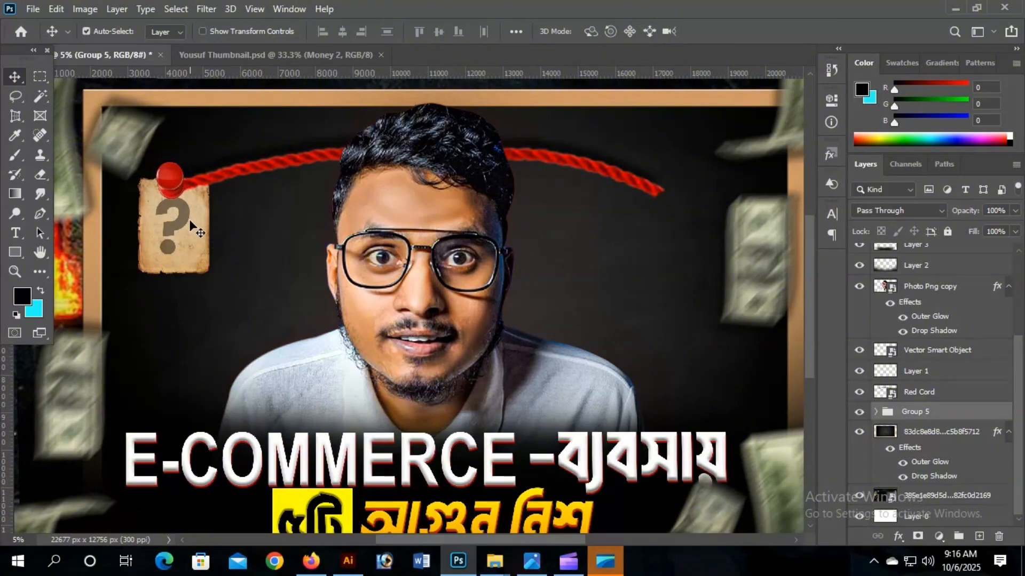
# Check how the parchment group and Red Cord overlap by toggling each one's visibility and selecting their layers
pyautogui.click(860, 413)
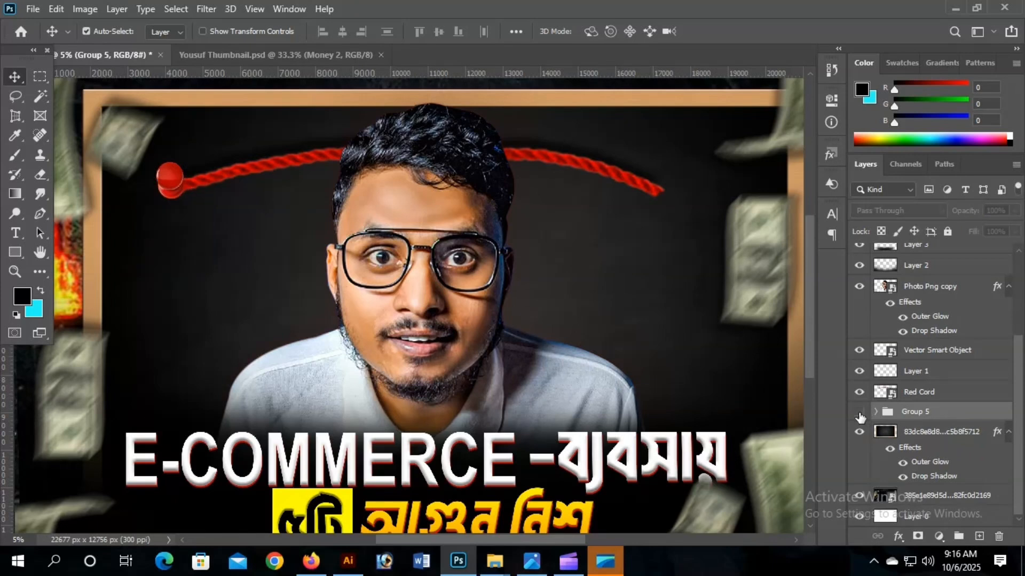
pyautogui.click(859, 413)
pyautogui.click(860, 392)
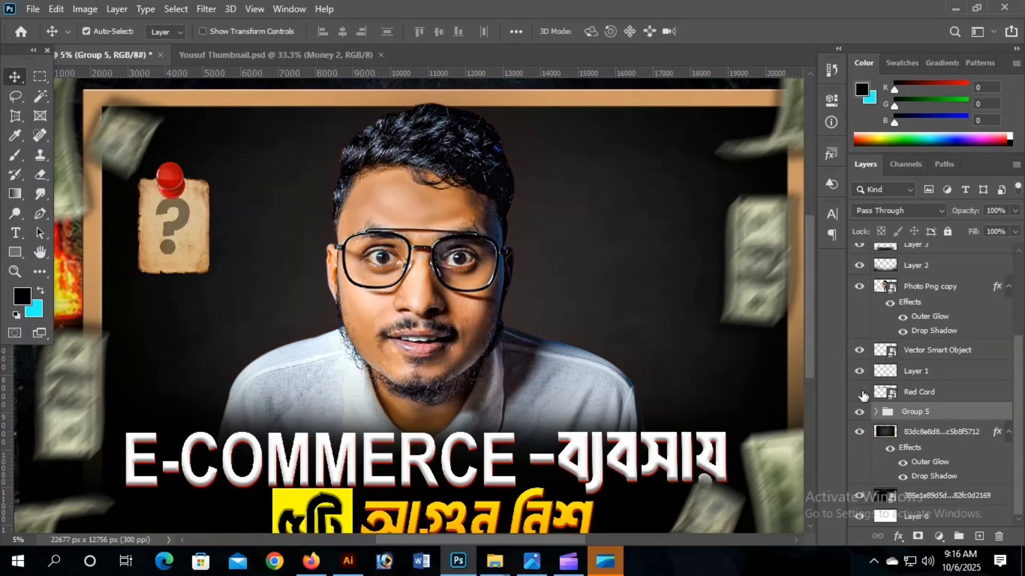
pyautogui.click(860, 393)
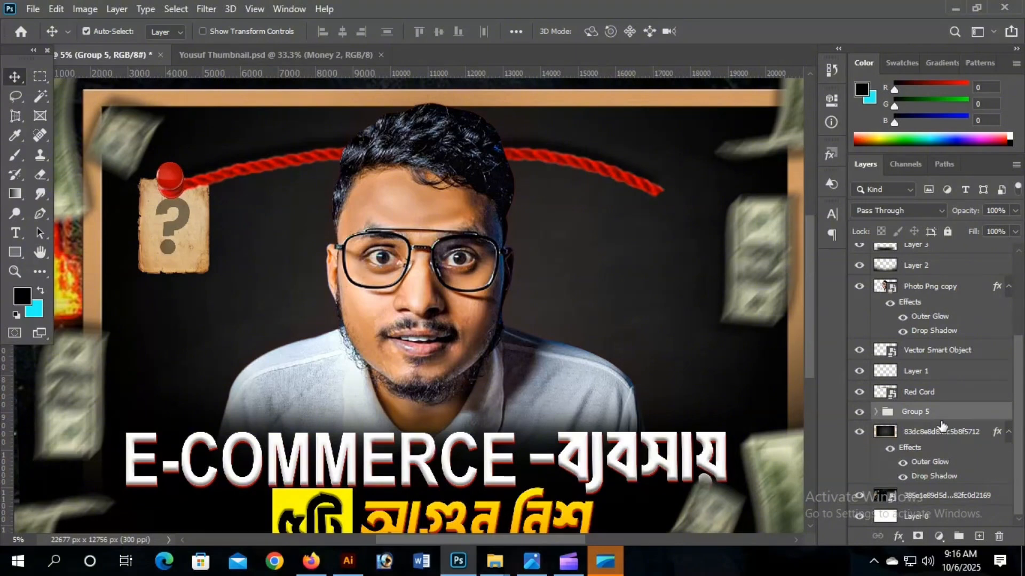
pyautogui.click(932, 401)
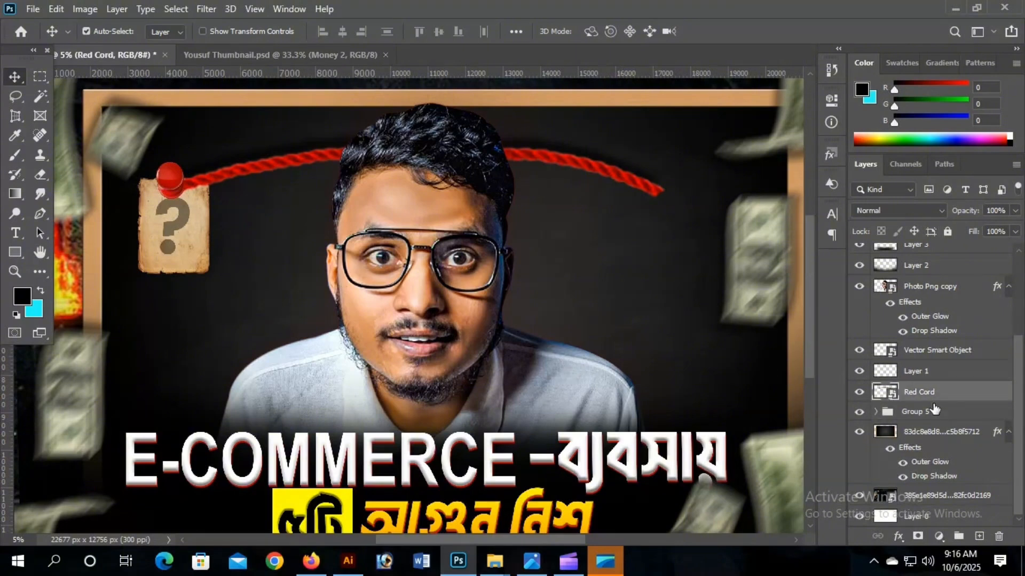
pyautogui.click(935, 416)
pyautogui.click(184, 222)
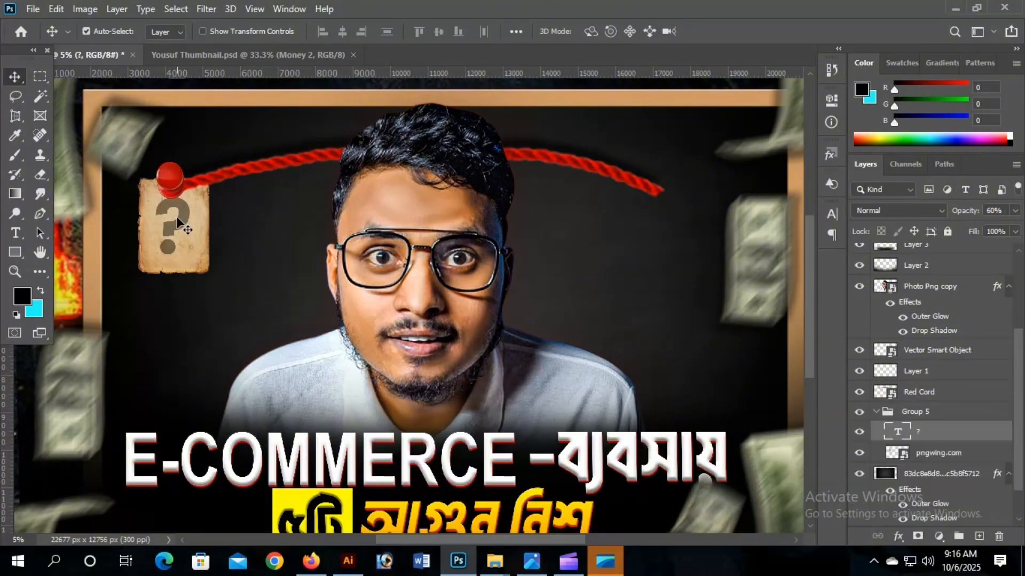
pyautogui.click(875, 413)
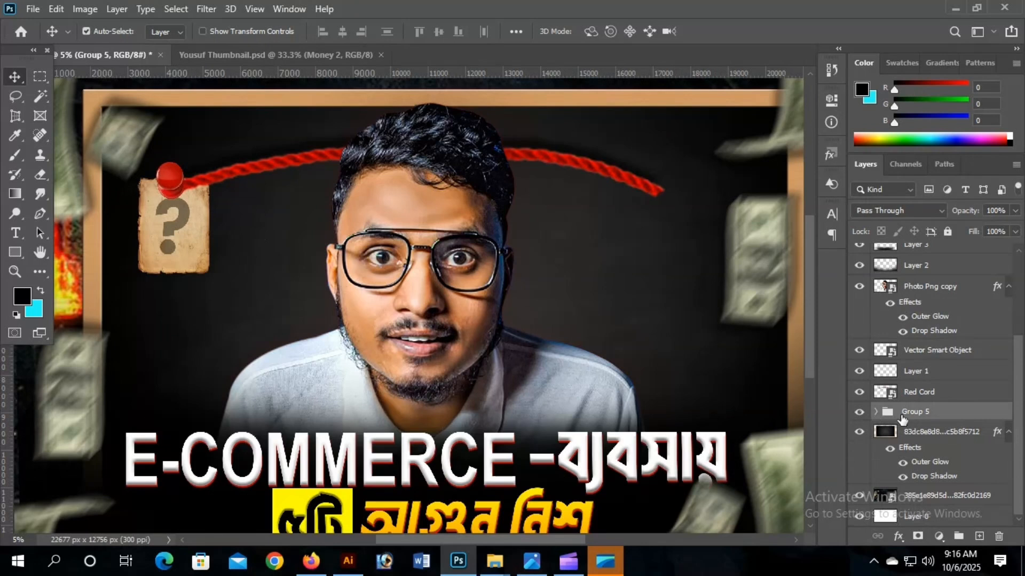
pyautogui.moveTo(183, 232); pyautogui.dragTo(247, 239)
pyautogui.hotkey('ctrl', 'z')
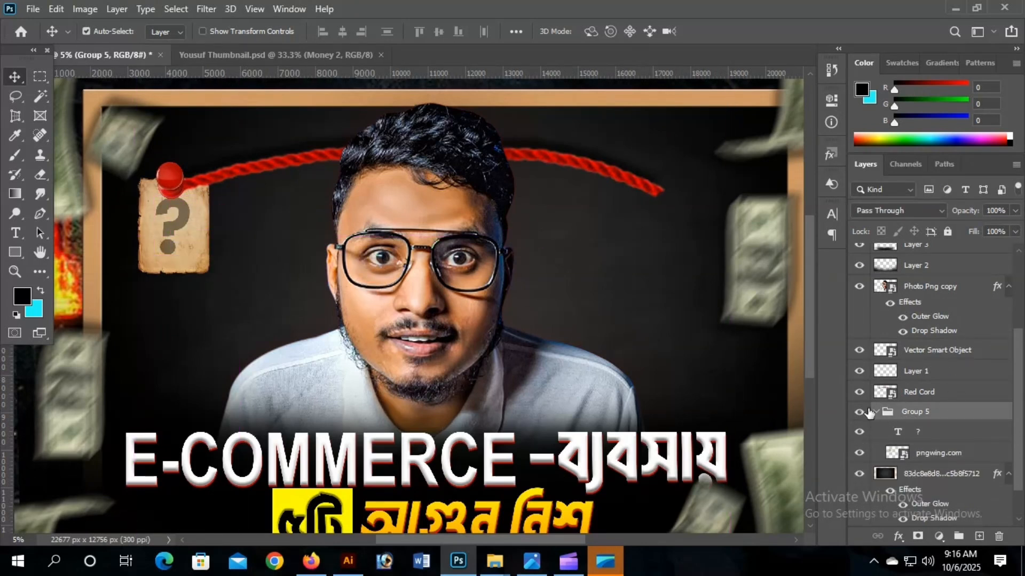
# Duplicate the Group 5 parchment, place the copy under the red cord's right end, and pin it with a copy of the red pin
pyautogui.click(876, 412)
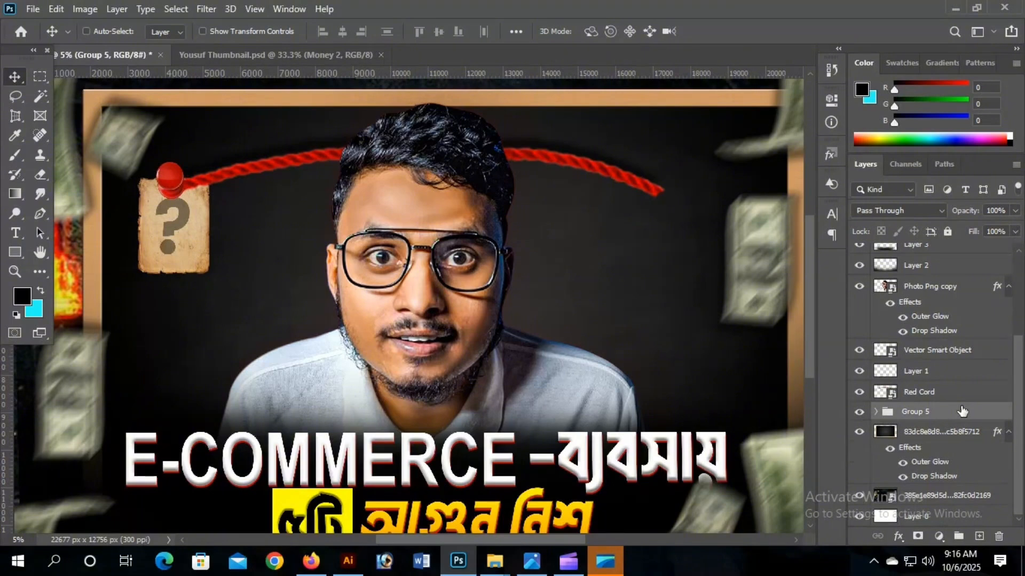
pyautogui.hotkey('ctrl', 'j')
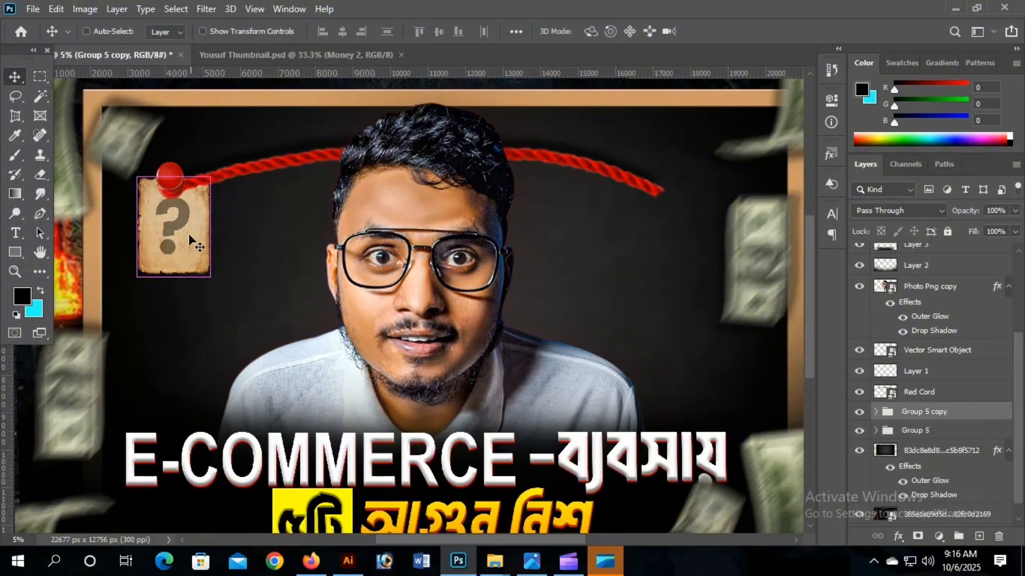
pyautogui.hotkey('ctrl', 't')
pyautogui.moveTo(184, 233); pyautogui.dragTo(658, 235)
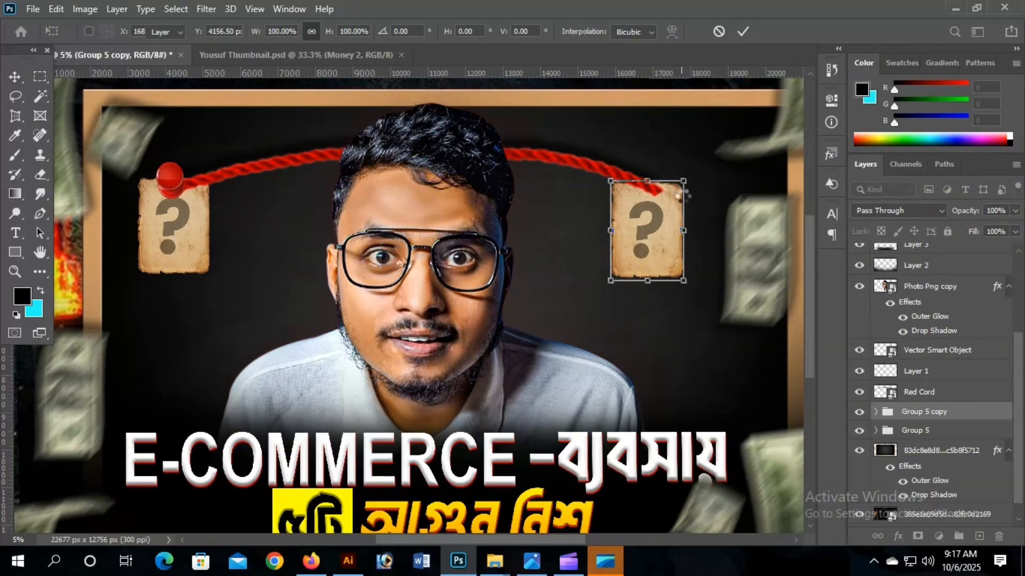
pyautogui.press('Return')
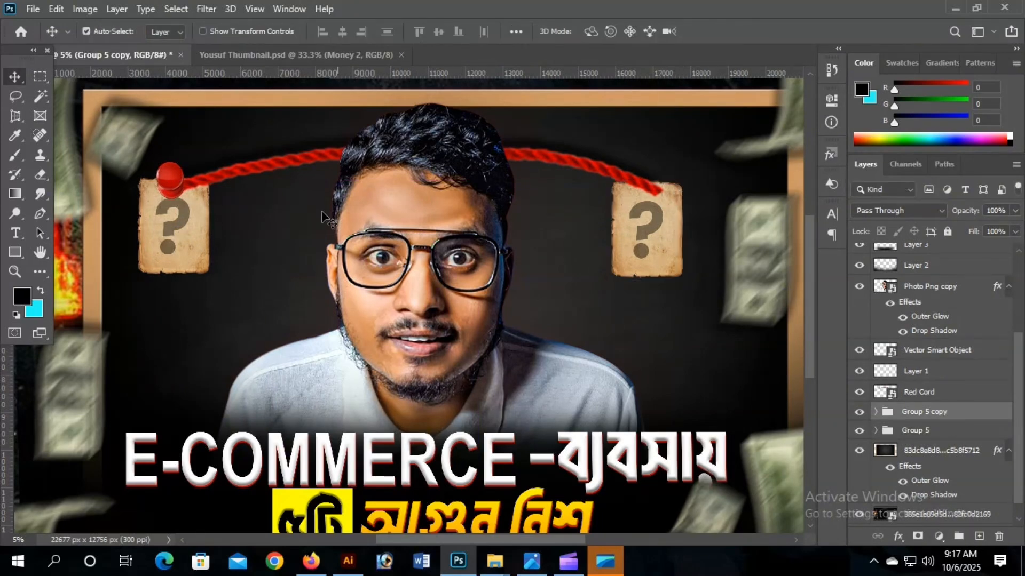
pyautogui.click(172, 177)
pyautogui.moveTo(172, 177); pyautogui.dragTo(655, 183)
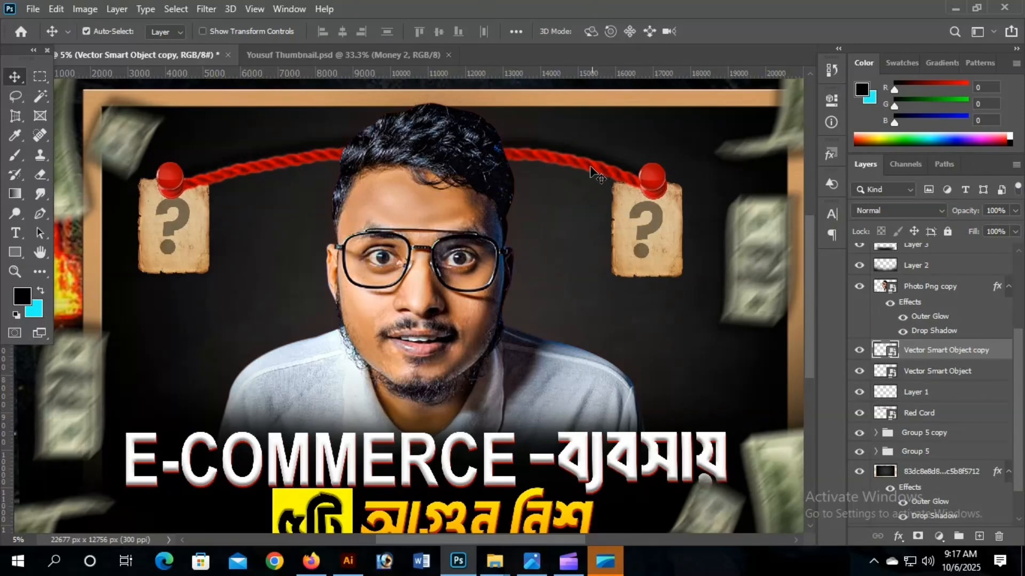
# Duplicate the Red Cord below the original, turn it upside down so it sags, and lower it beneath the parchments
pyautogui.moveTo(590, 170); pyautogui.dragTo(590, 296)
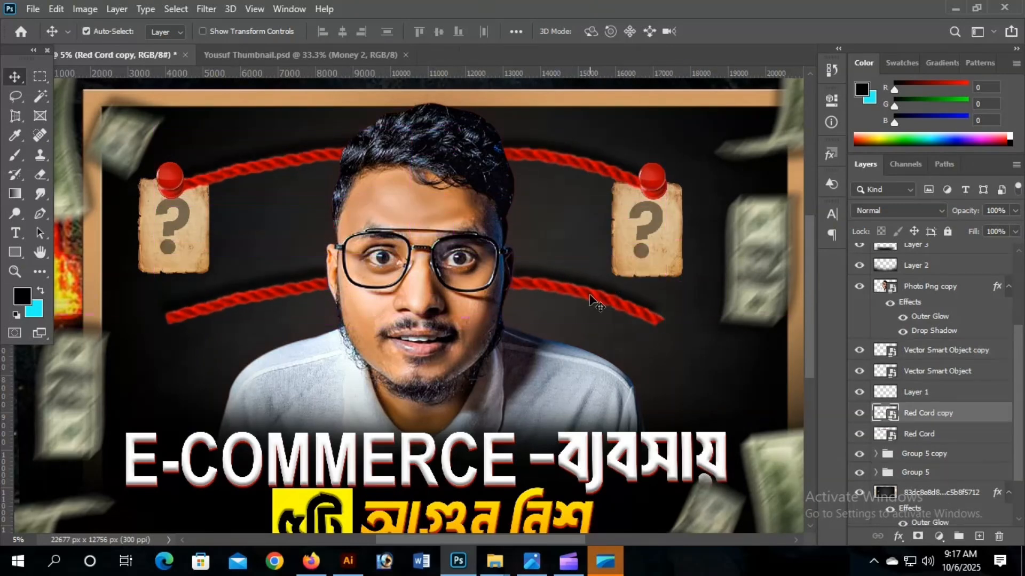
pyautogui.hotkey('ctrl', 't')
pyautogui.moveTo(215, 244)
pyautogui.mouseDown()
pyautogui.moveTo(233, 195)
pyautogui.moveTo(232, 253)
pyautogui.mouseUp()
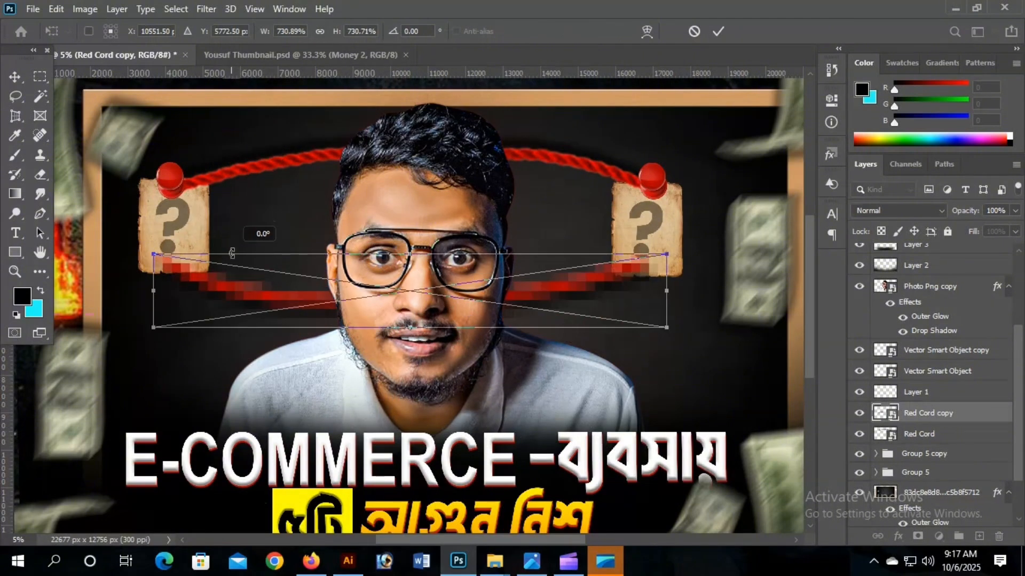
pyautogui.press('Return')
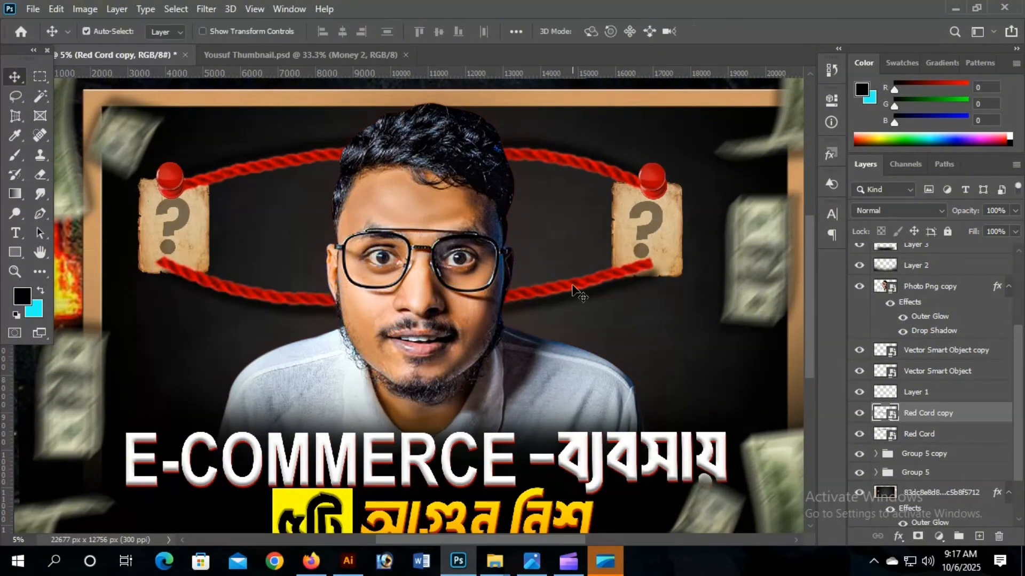
pyautogui.moveTo(573, 288); pyautogui.dragTo(575, 324)
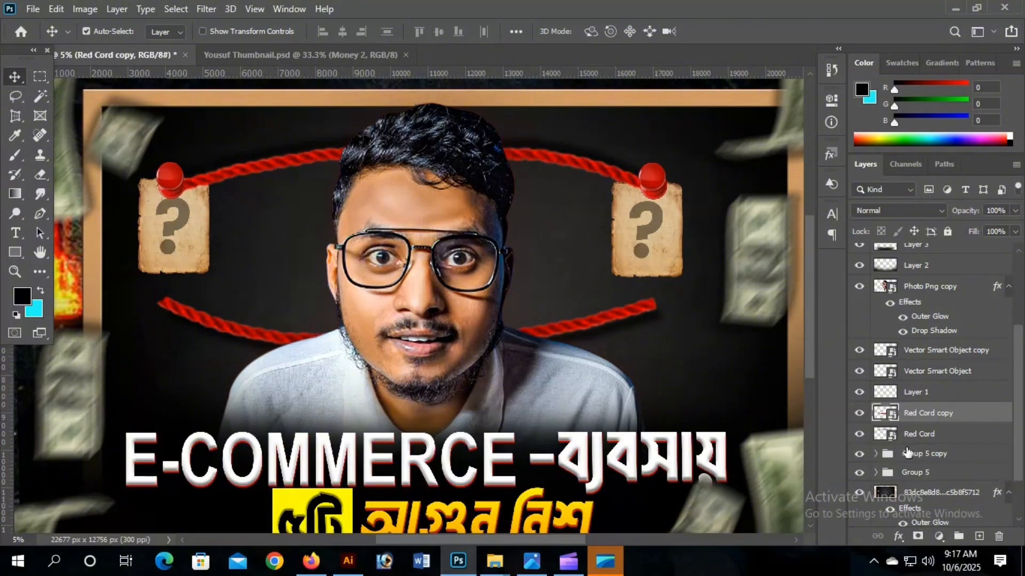
pyautogui.scroll(-2, 1018, 405)
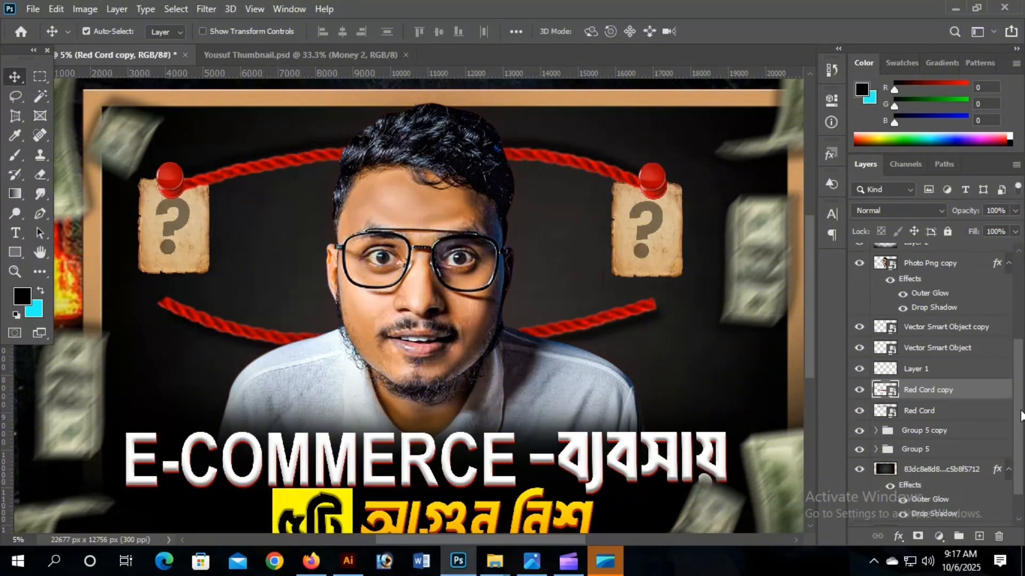
pyautogui.click(923, 427)
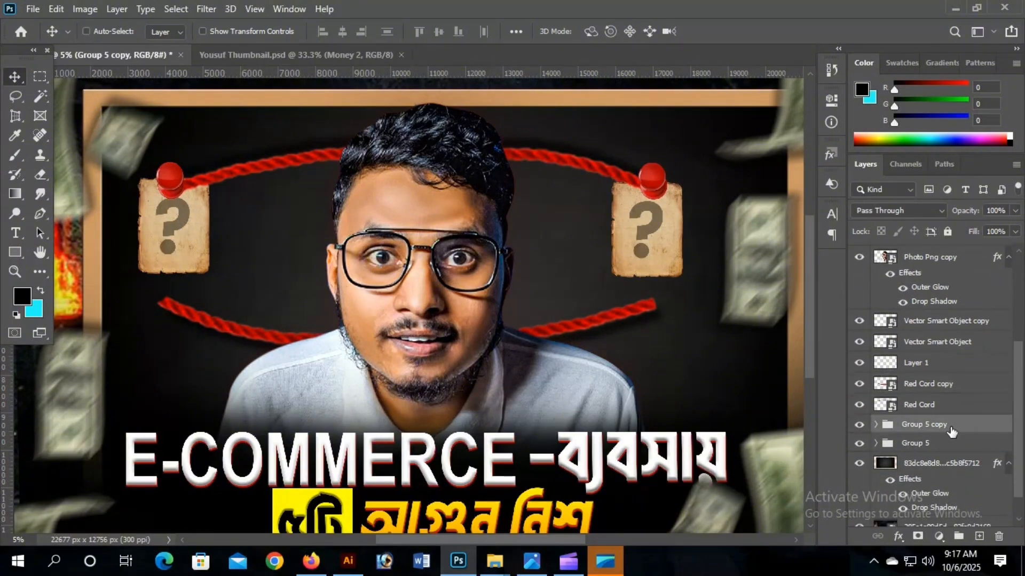
pyautogui.hotkey('ctrl', 'j')
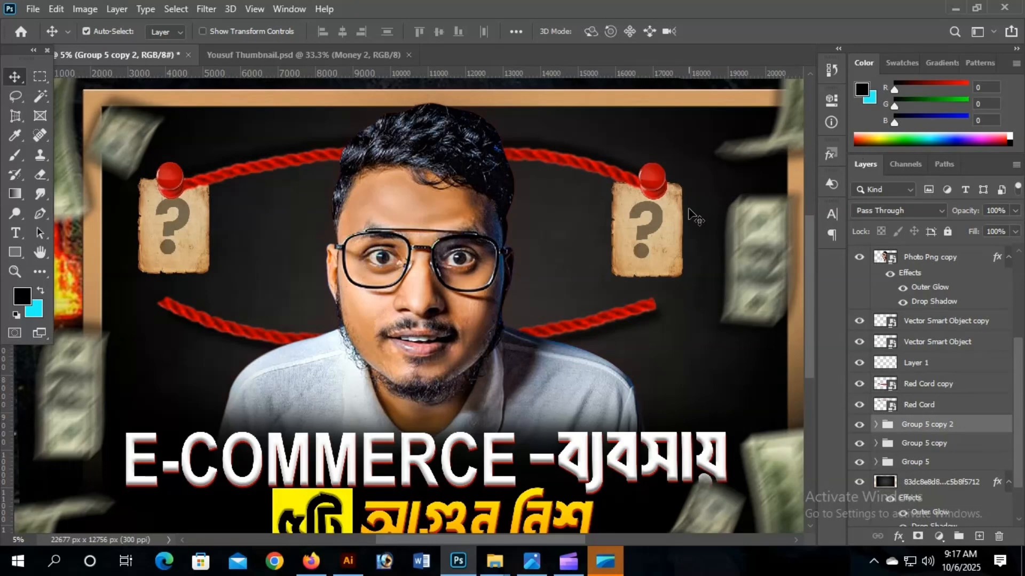
pyautogui.moveTo(654, 212); pyautogui.dragTo(633, 260)
pyautogui.hotkey('ctrl', 'z')
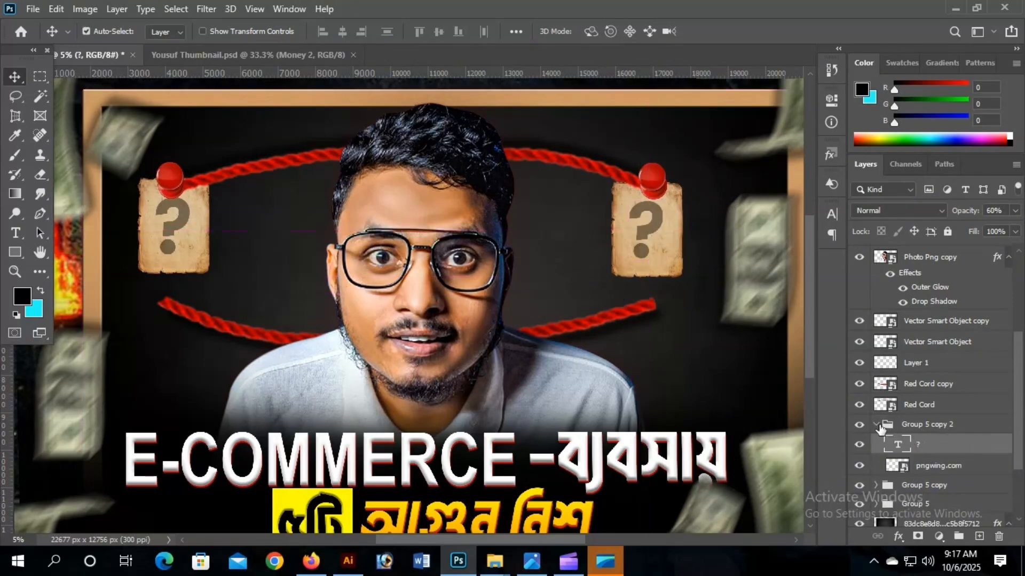
pyautogui.hotkey('ctrl', 'z')
# Duplicate Group 5 copy and place the new parchment directly below it, at the lower cord's right end
pyautogui.click(943, 434)
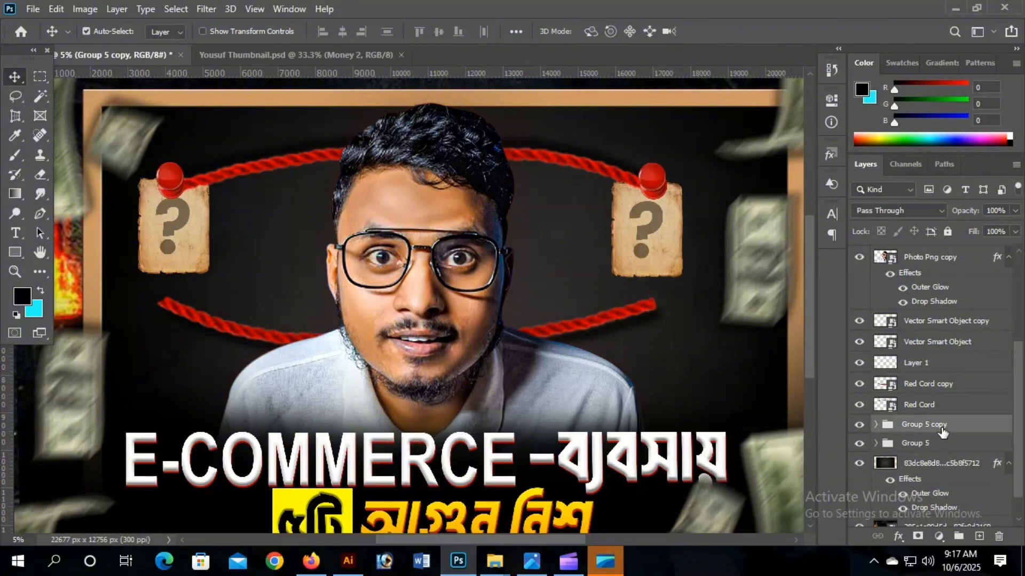
pyautogui.hotkey('ctrl', 'j')
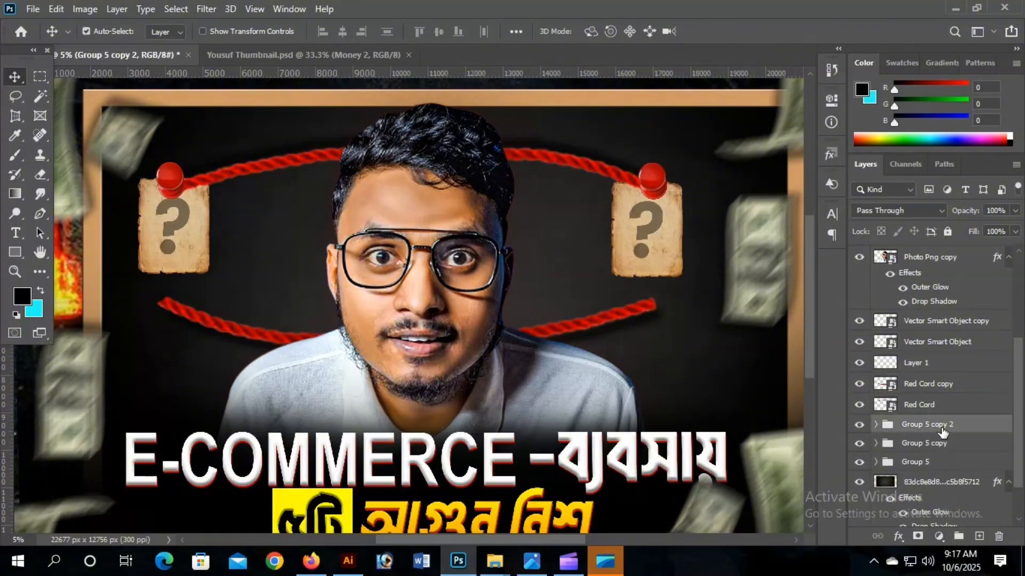
pyautogui.hotkey('ctrl', 't')
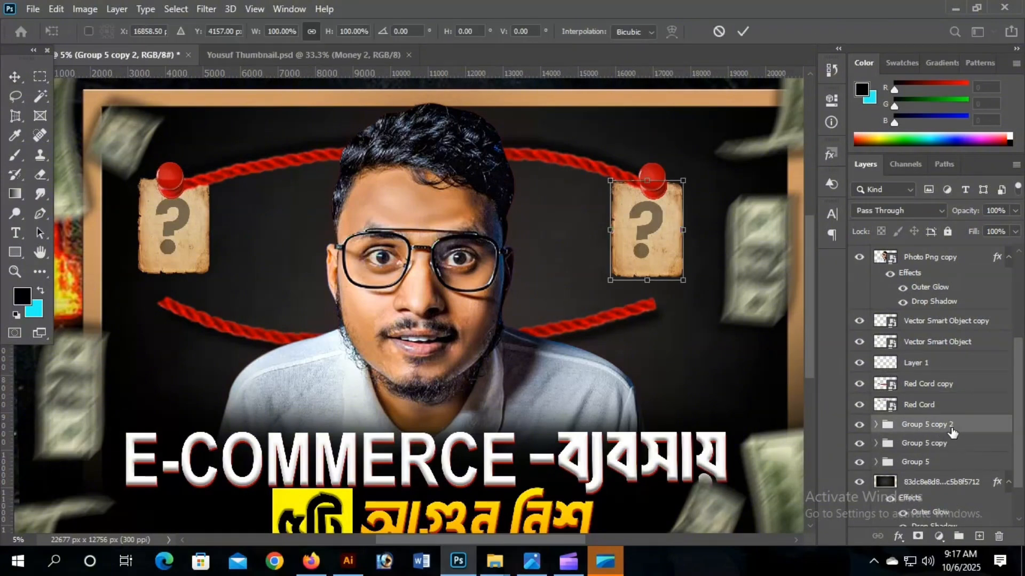
pyautogui.moveTo(648, 223); pyautogui.dragTo(605, 324)
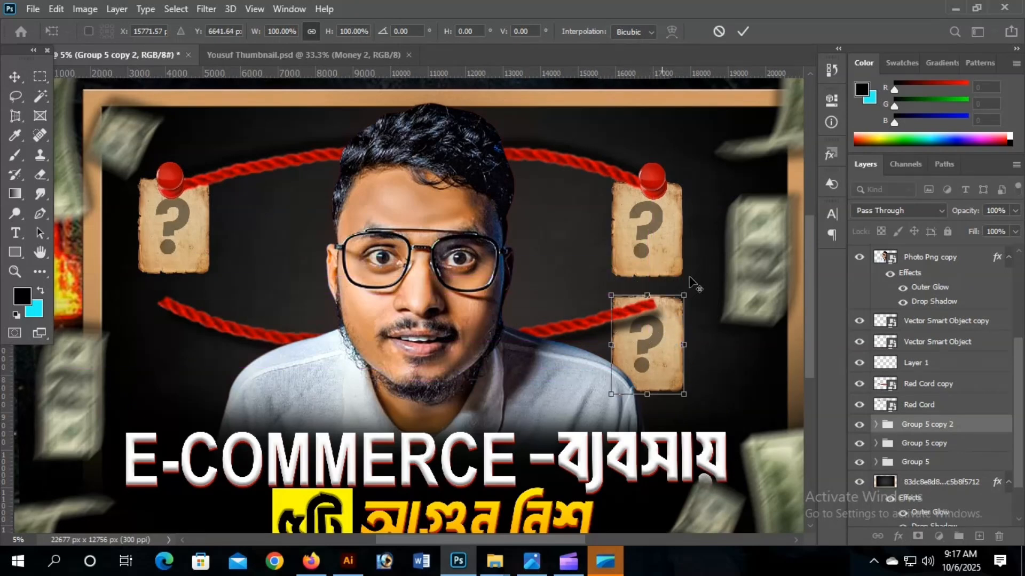
pyautogui.click(743, 32)
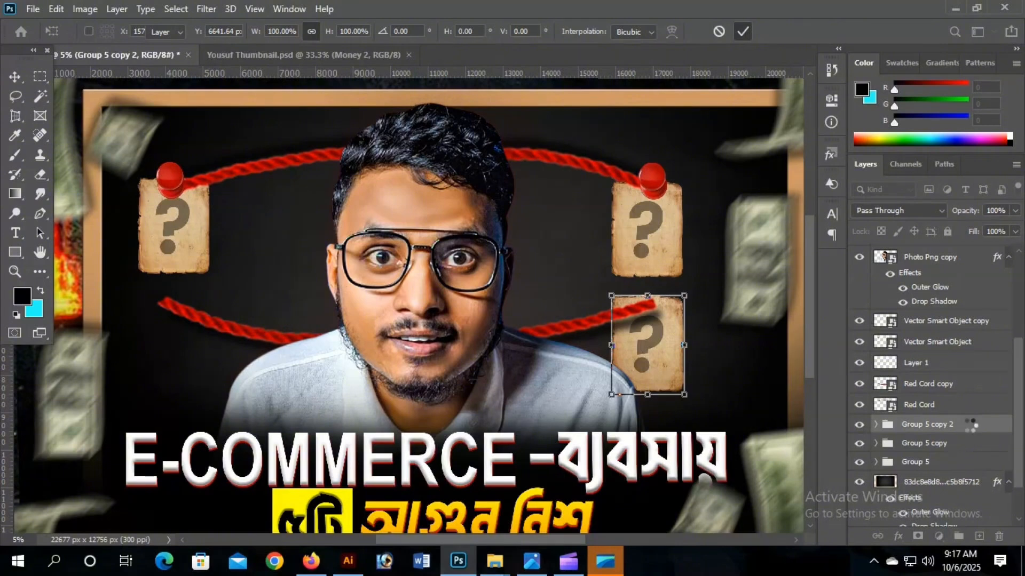
# Duplicate Group 5 copy 2 and move the new parchment straight across to the lower cord's left end
pyautogui.hotkey('ctrl', 'j')
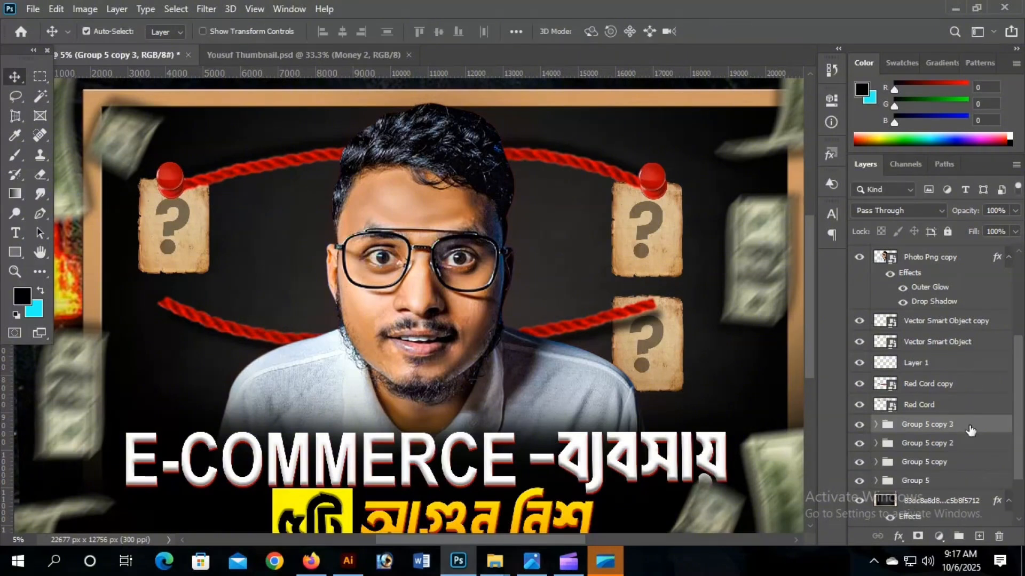
pyautogui.hotkey('ctrl', 't')
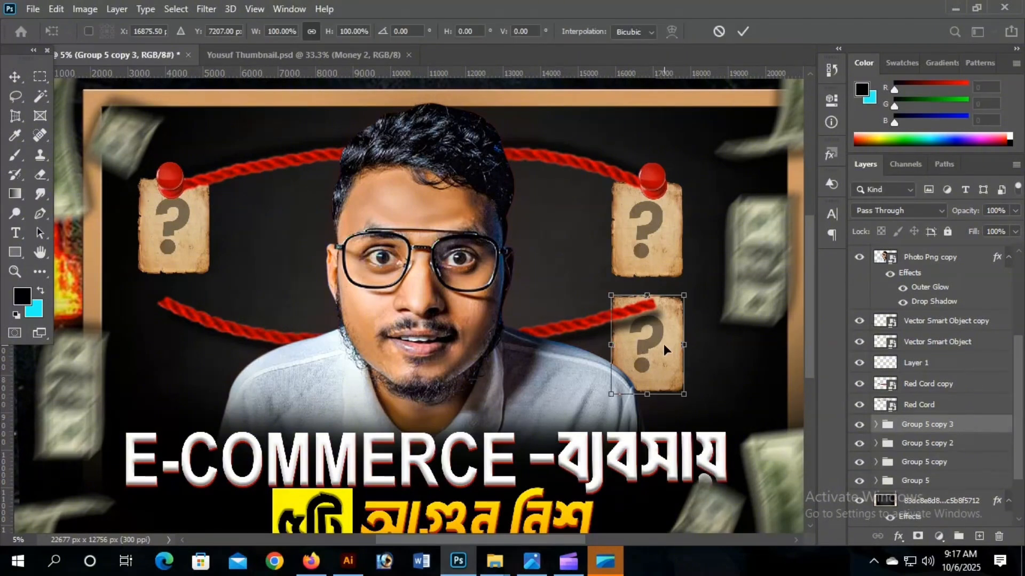
pyautogui.moveTo(664, 343); pyautogui.dragTo(184, 344)
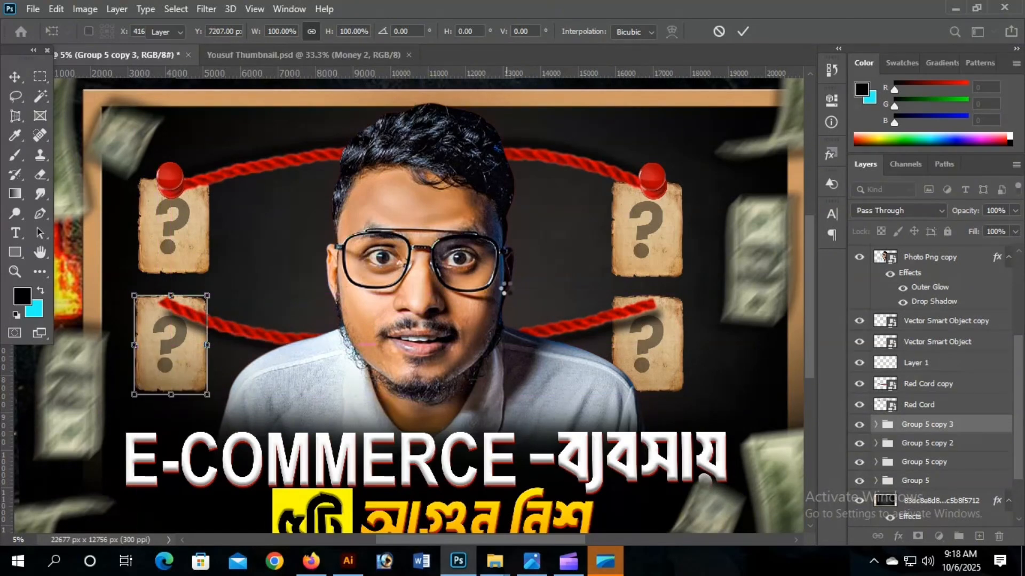
pyautogui.press('Return')
# Copy each upper red pin down onto the lower parchment beneath it, at both ends of the lower cord
pyautogui.moveTo(169, 176); pyautogui.dragTo(168, 299)
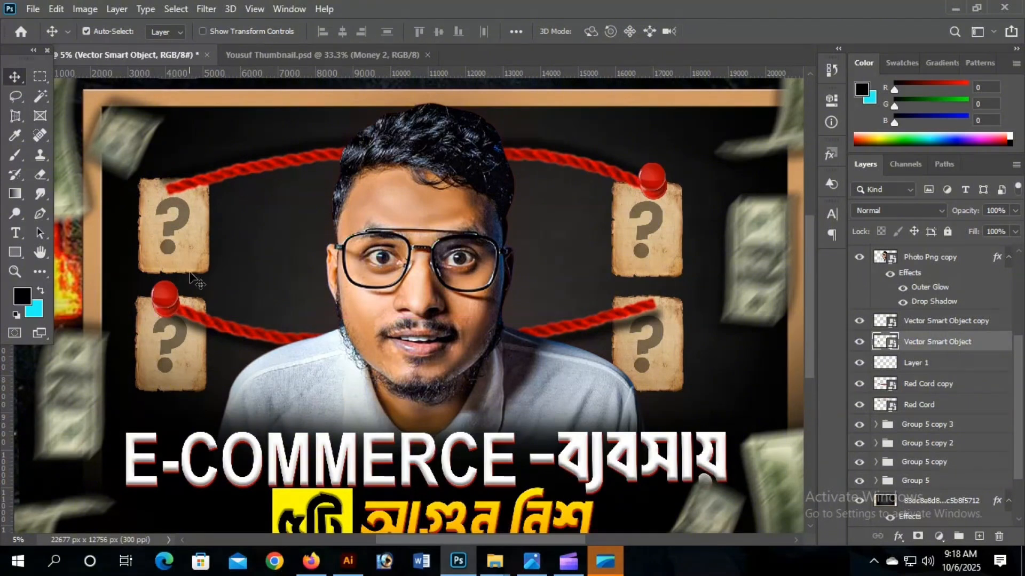
pyautogui.hotkey('ctrl', 'z')
pyautogui.moveTo(170, 181); pyautogui.dragTo(159, 299)
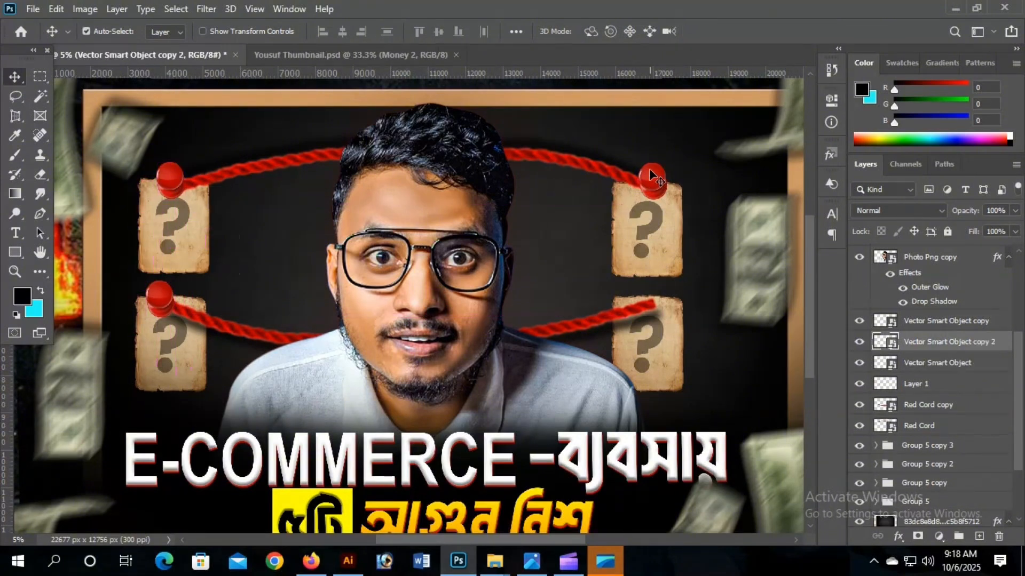
pyautogui.moveTo(649, 169); pyautogui.dragTo(650, 292)
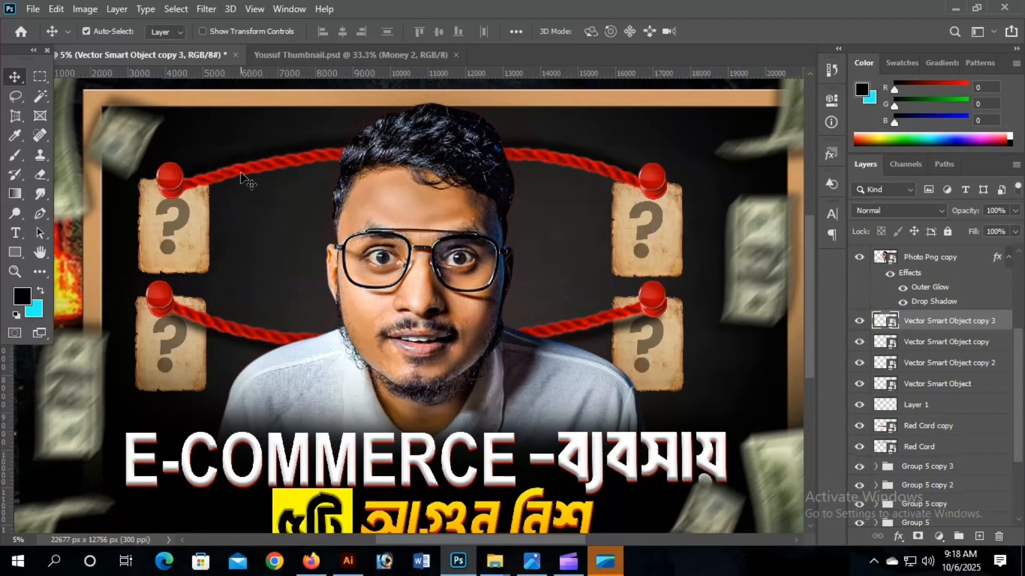
# Add a middle Red Cord copy at about 607% scale and 172° rotation, running from the lower-left pin to just right of the face
pyautogui.moveTo(241, 173); pyautogui.dragTo(231, 288)
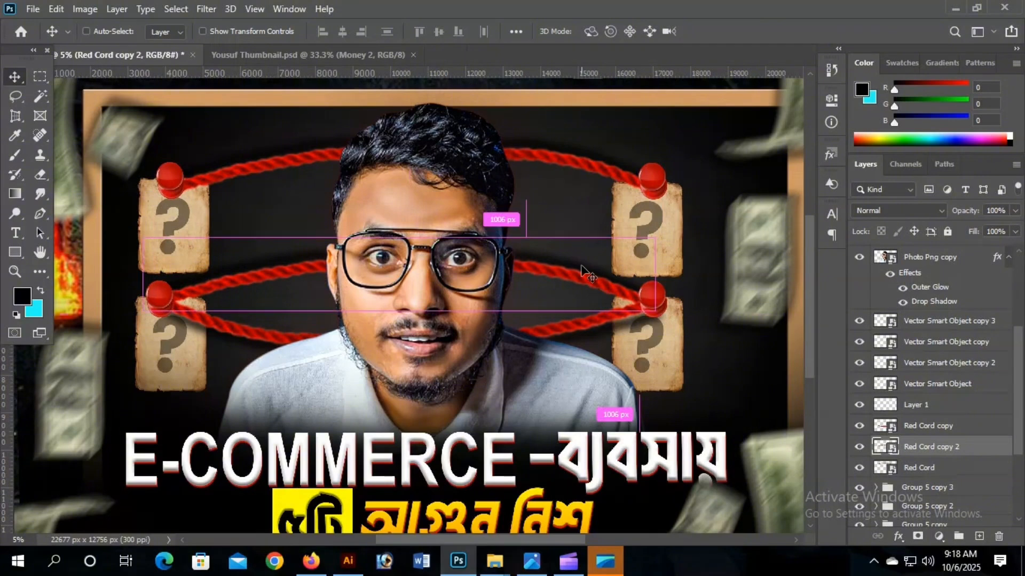
pyautogui.hotkey('ctrl', 't')
pyautogui.moveTo(649, 275); pyautogui.dragTo(567, 200)
pyautogui.moveTo(590, 310); pyautogui.dragTo(530, 209)
pyautogui.moveTo(578, 230); pyautogui.dragTo(578, 240)
pyautogui.moveTo(533, 212); pyautogui.dragTo(536, 221)
pyautogui.moveTo(623, 259); pyautogui.dragTo(624, 267)
pyautogui.moveTo(541, 238); pyautogui.dragTo(547, 246)
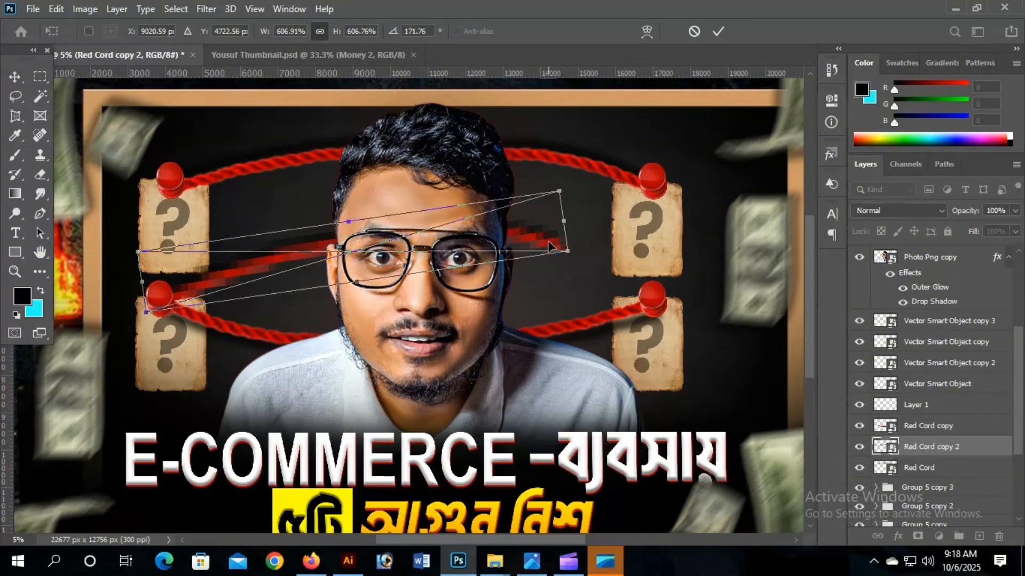
pyautogui.press('Return')
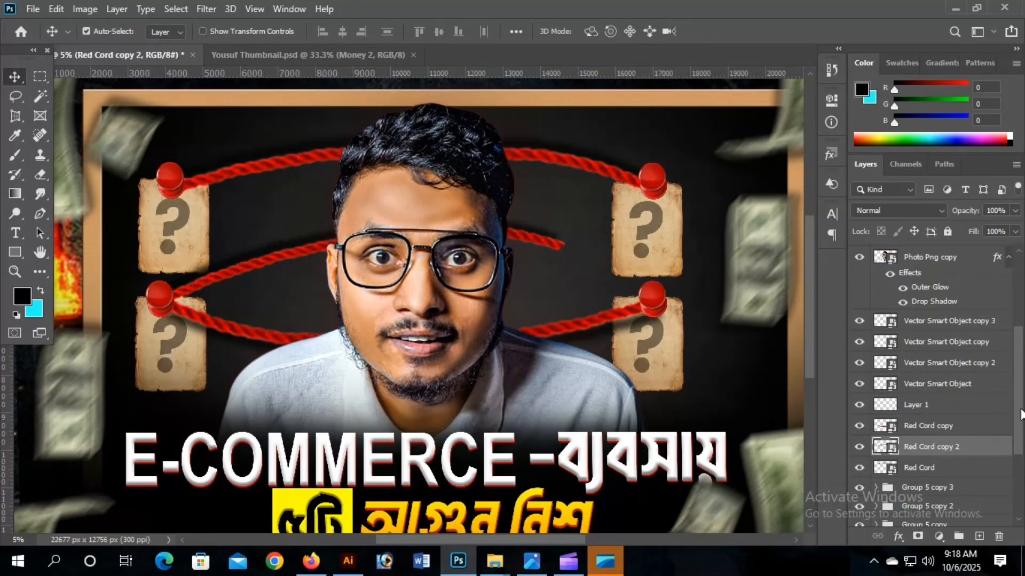
# Duplicate Group 5 copy 3, place the parchment under the middle cord's right end, and pin it with a copy of the red pin
pyautogui.scroll(-5, 997, 414)
pyautogui.click(948, 375)
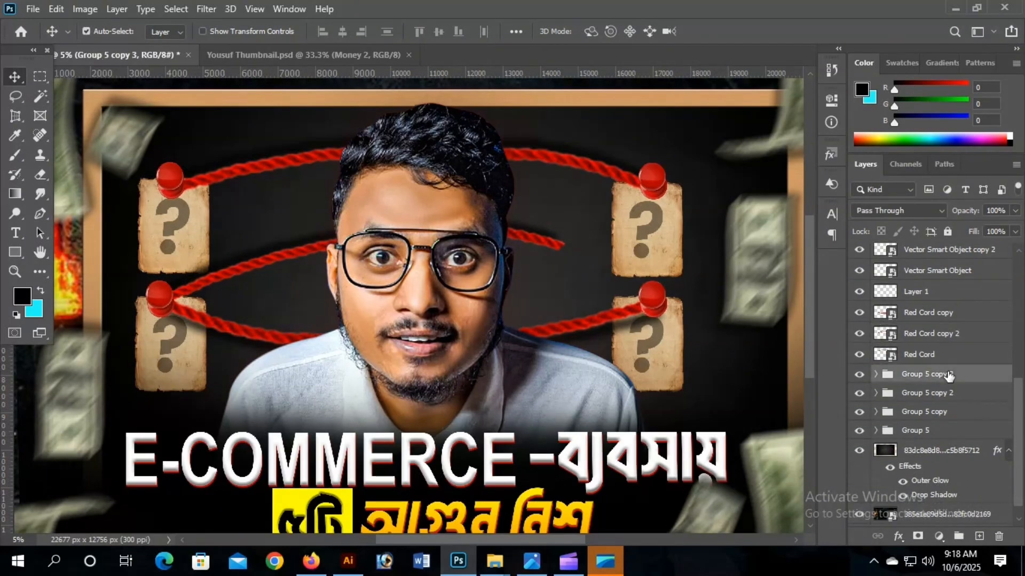
pyautogui.hotkey('ctrl', 'j')
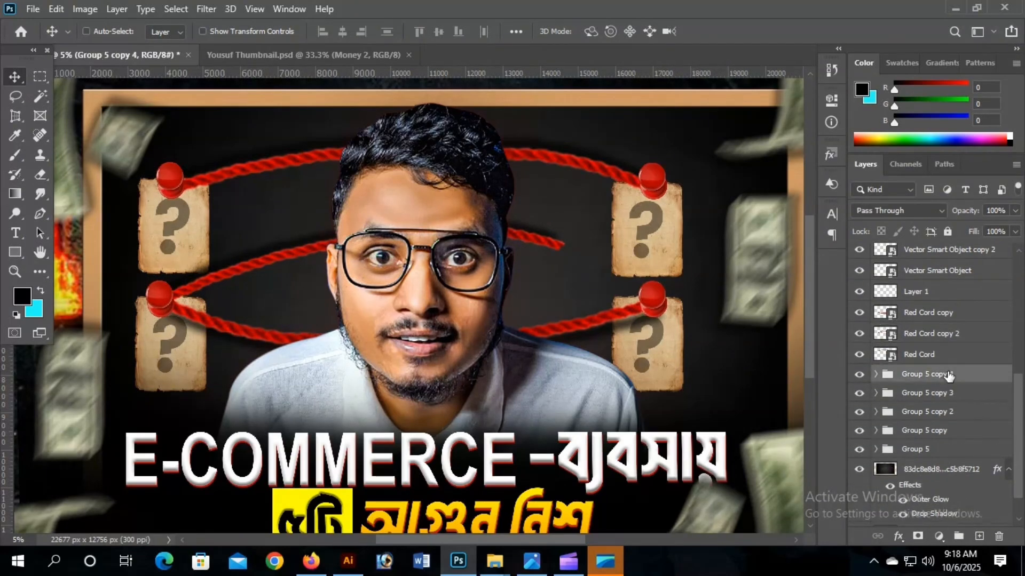
pyautogui.hotkey('ctrl', 't')
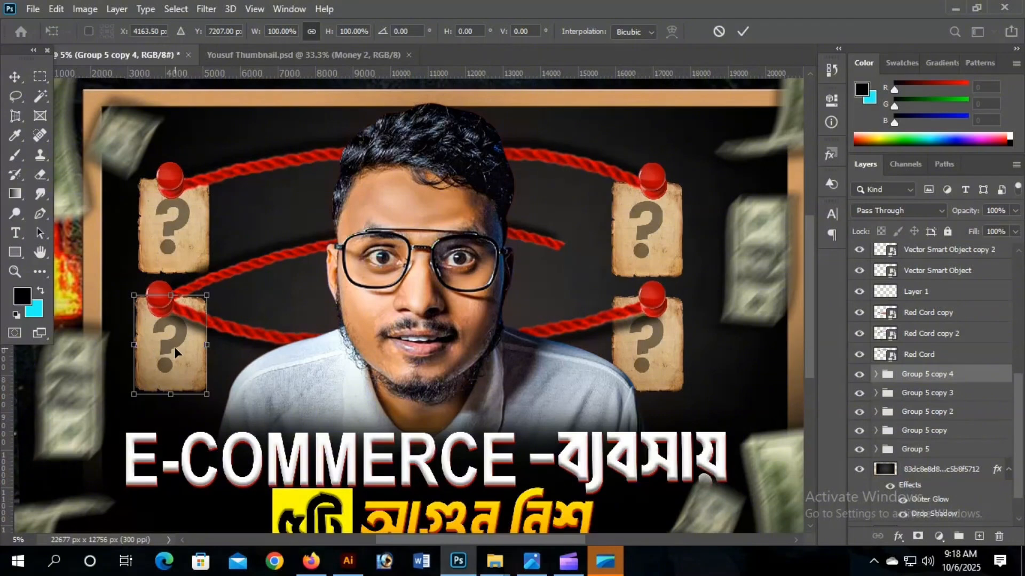
pyautogui.moveTo(174, 347); pyautogui.dragTo(556, 284)
pyautogui.click(740, 33)
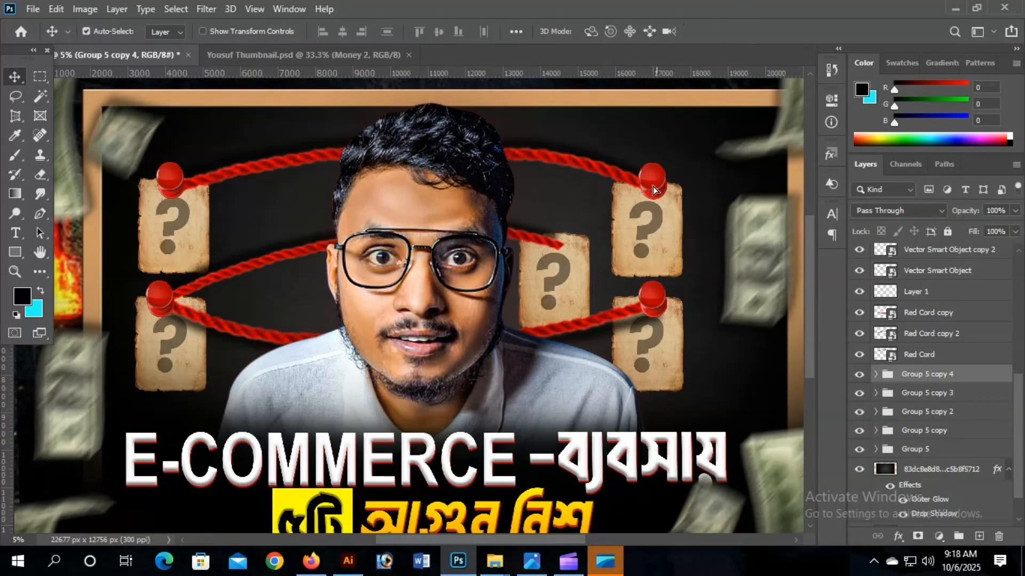
pyautogui.moveTo(652, 187); pyautogui.dragTo(559, 238)
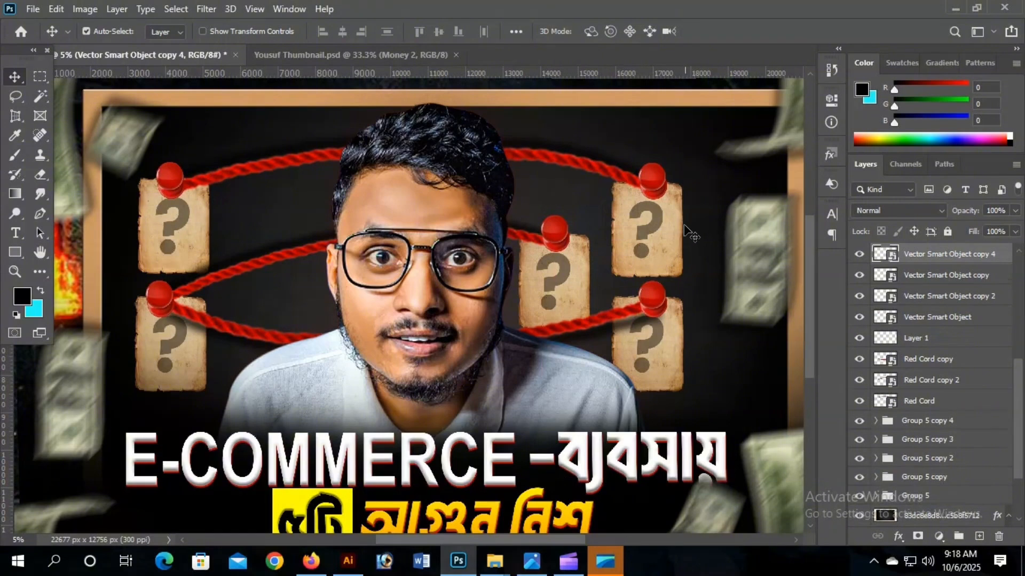
pyautogui.keyDown('alt'); pyautogui.click(492, 316); pyautogui.keyUp('alt')
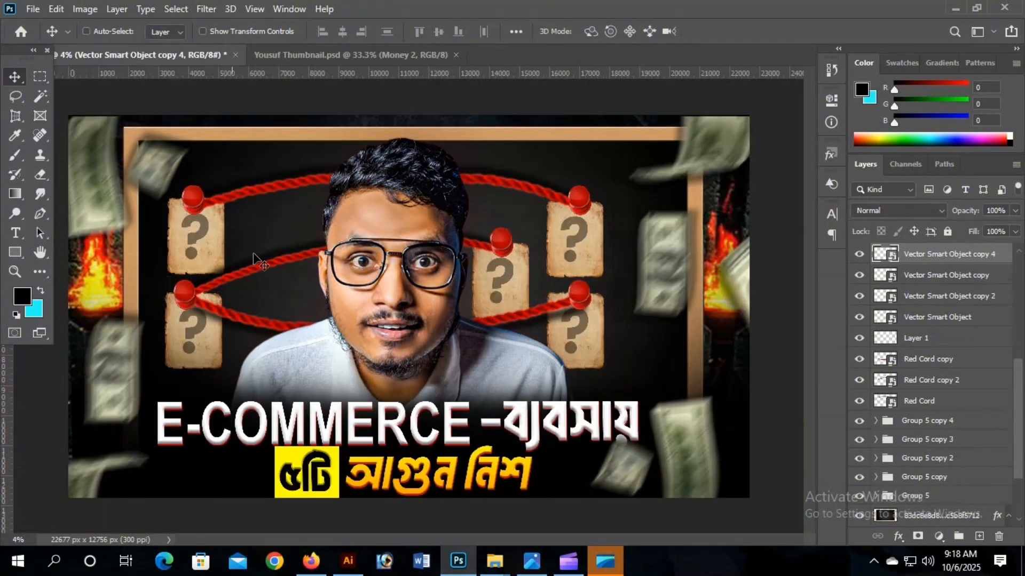
# Shift the left-side banknotes (Money 2 copy) right and slightly down, and the right-side banknotes (Money 2) slightly left toward the portrait
pyautogui.hotkey('ctrl', '-')
pyautogui.moveTo(180, 224)
pyautogui.mouseDown()
pyautogui.moveTo(163, 232)
pyautogui.moveTo(162, 210)
pyautogui.moveTo(177, 214)
pyautogui.mouseUp()
pyautogui.moveTo(629, 191)
pyautogui.mouseDown()
pyautogui.moveTo(654, 195)
pyautogui.moveTo(638, 196)
pyautogui.mouseUp()
pyautogui.moveTo(190, 341); pyautogui.dragTo(204, 348)
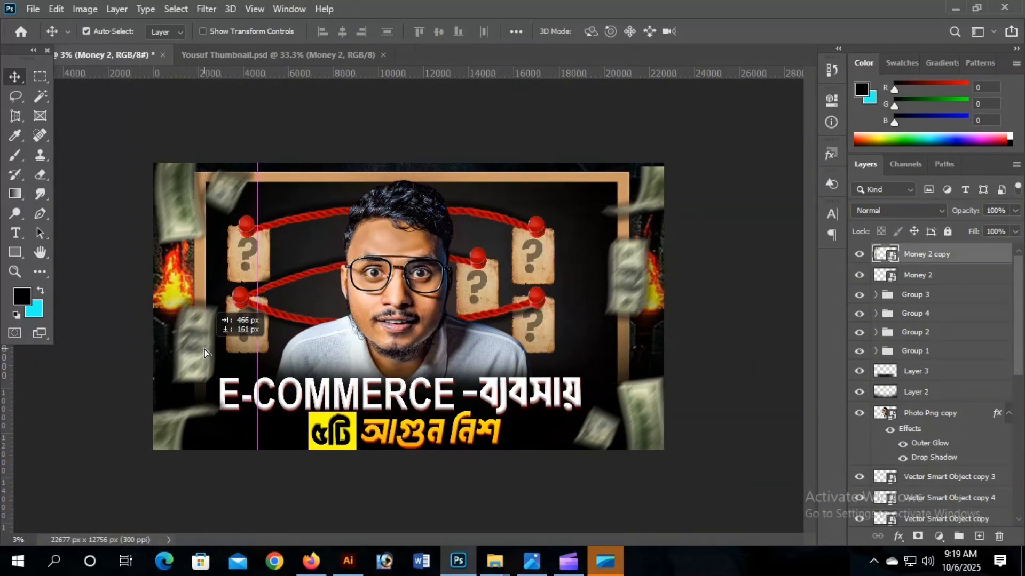
pyautogui.moveTo(204, 356); pyautogui.dragTo(228, 356)
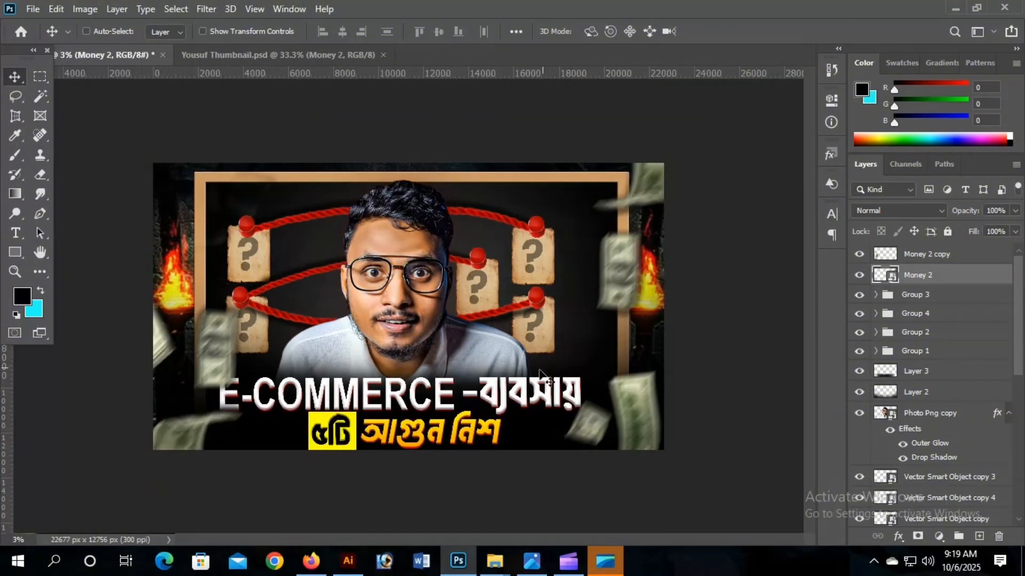
pyautogui.keyDown('ctrl'); pyautogui.click(467, 275); pyautogui.keyUp('ctrl')
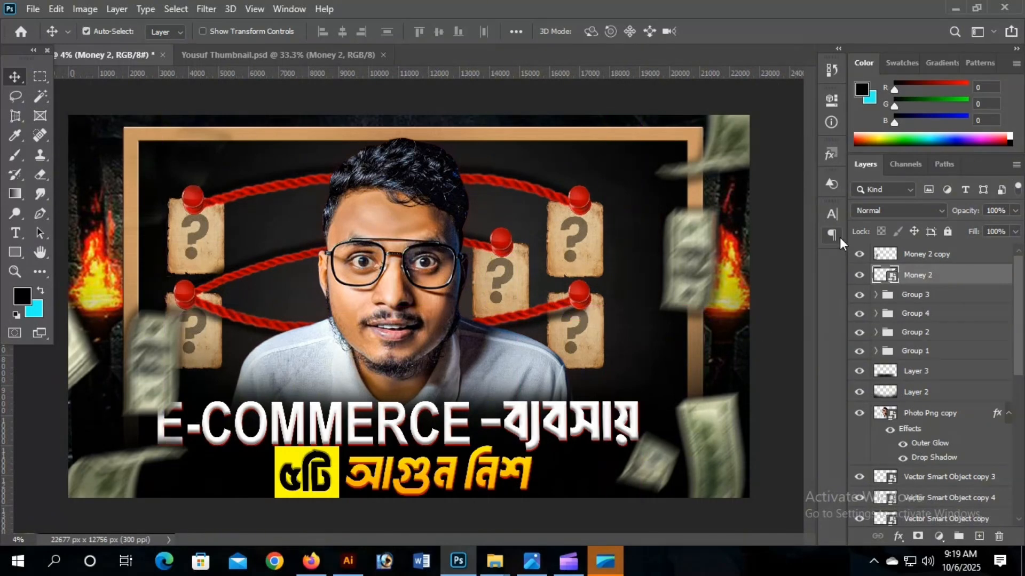
pyautogui.keyDown('ctrl'); pyautogui.click(431, 377); pyautogui.keyUp('ctrl')
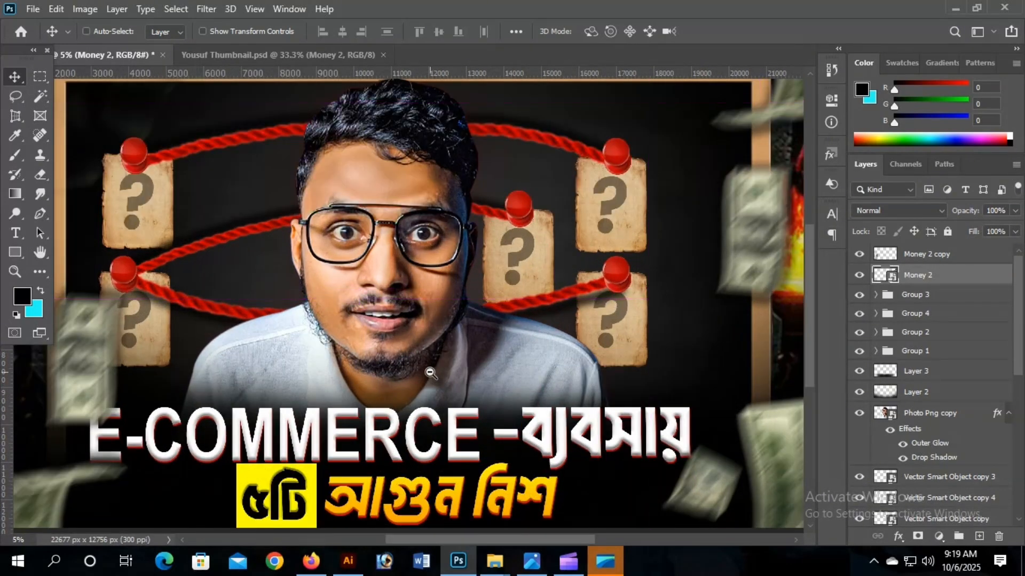
pyautogui.keyDown('alt'); pyautogui.click(430, 375); pyautogui.keyUp('alt')
pyautogui.keyDown('alt'); pyautogui.click(430, 375); pyautogui.keyUp('alt')
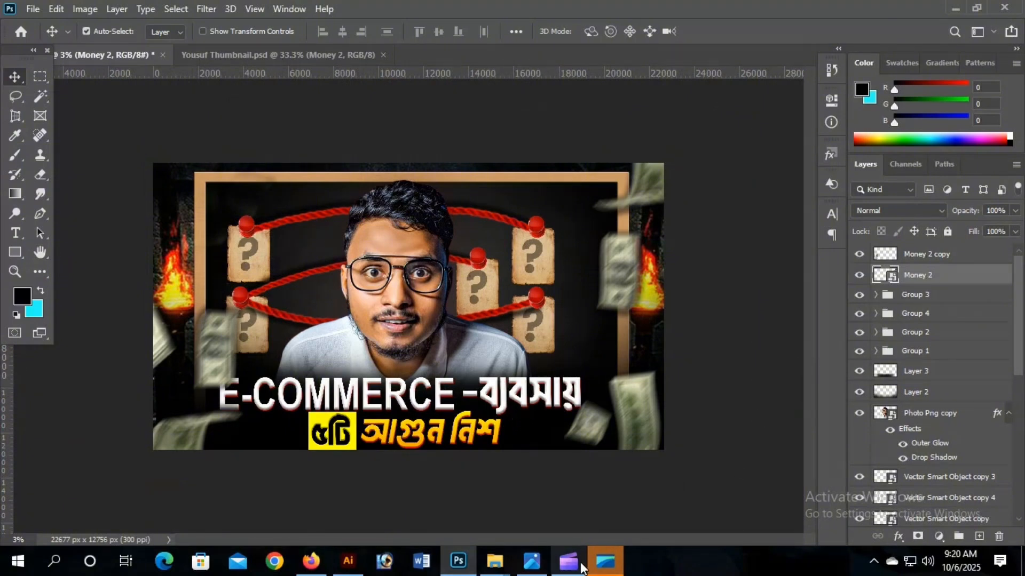
pyautogui.click(567, 564)
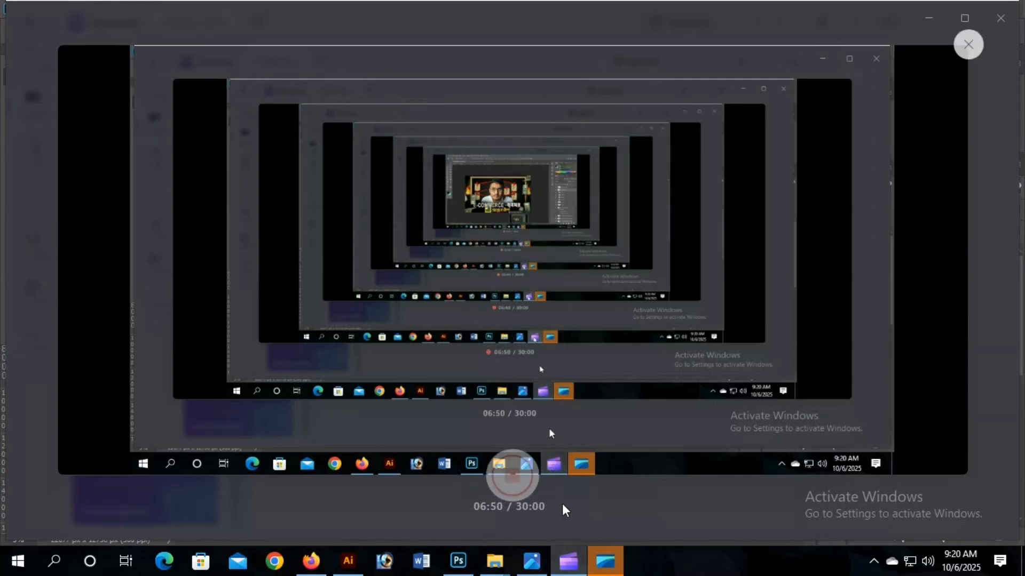
pyautogui.click(517, 483)
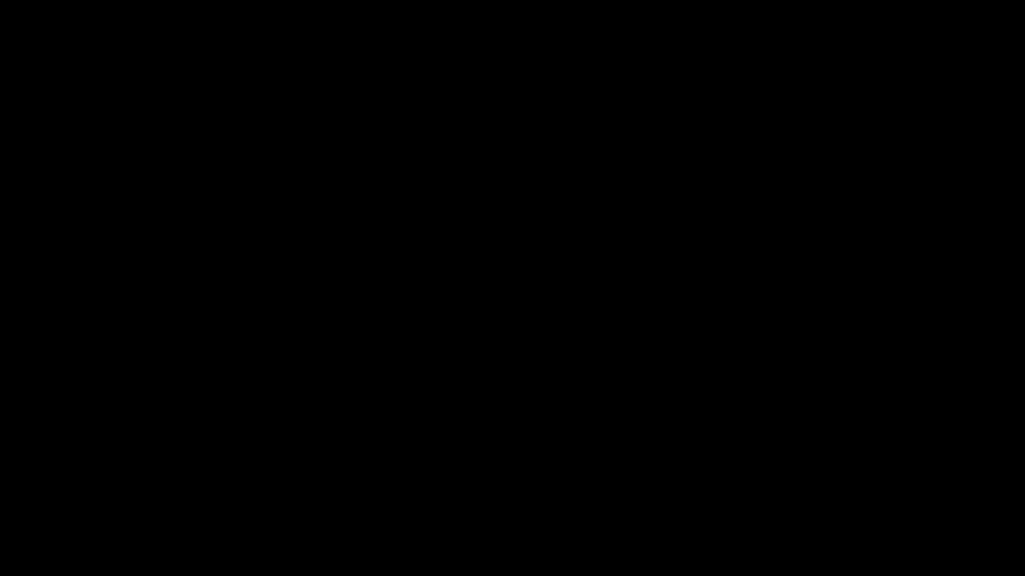